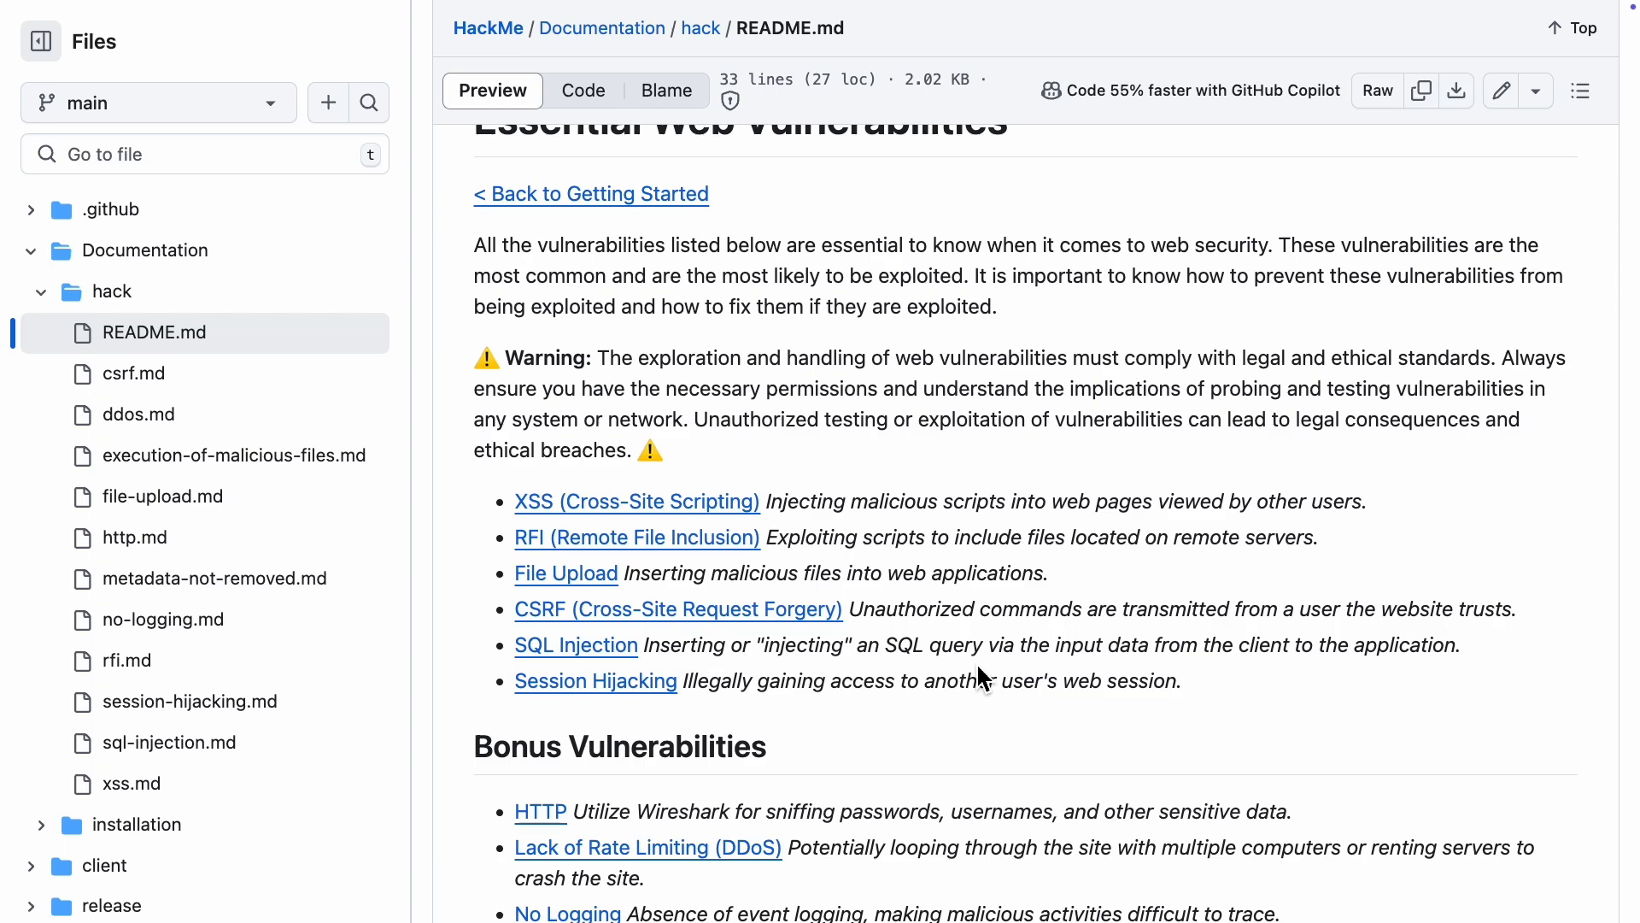
Step: Copy the HTTPS clone URL of the HackMe repository on GitHub
{"action": "scroll", "coordinate": [978, 667], "scroll_direction": "up", "scroll_amount": 5}
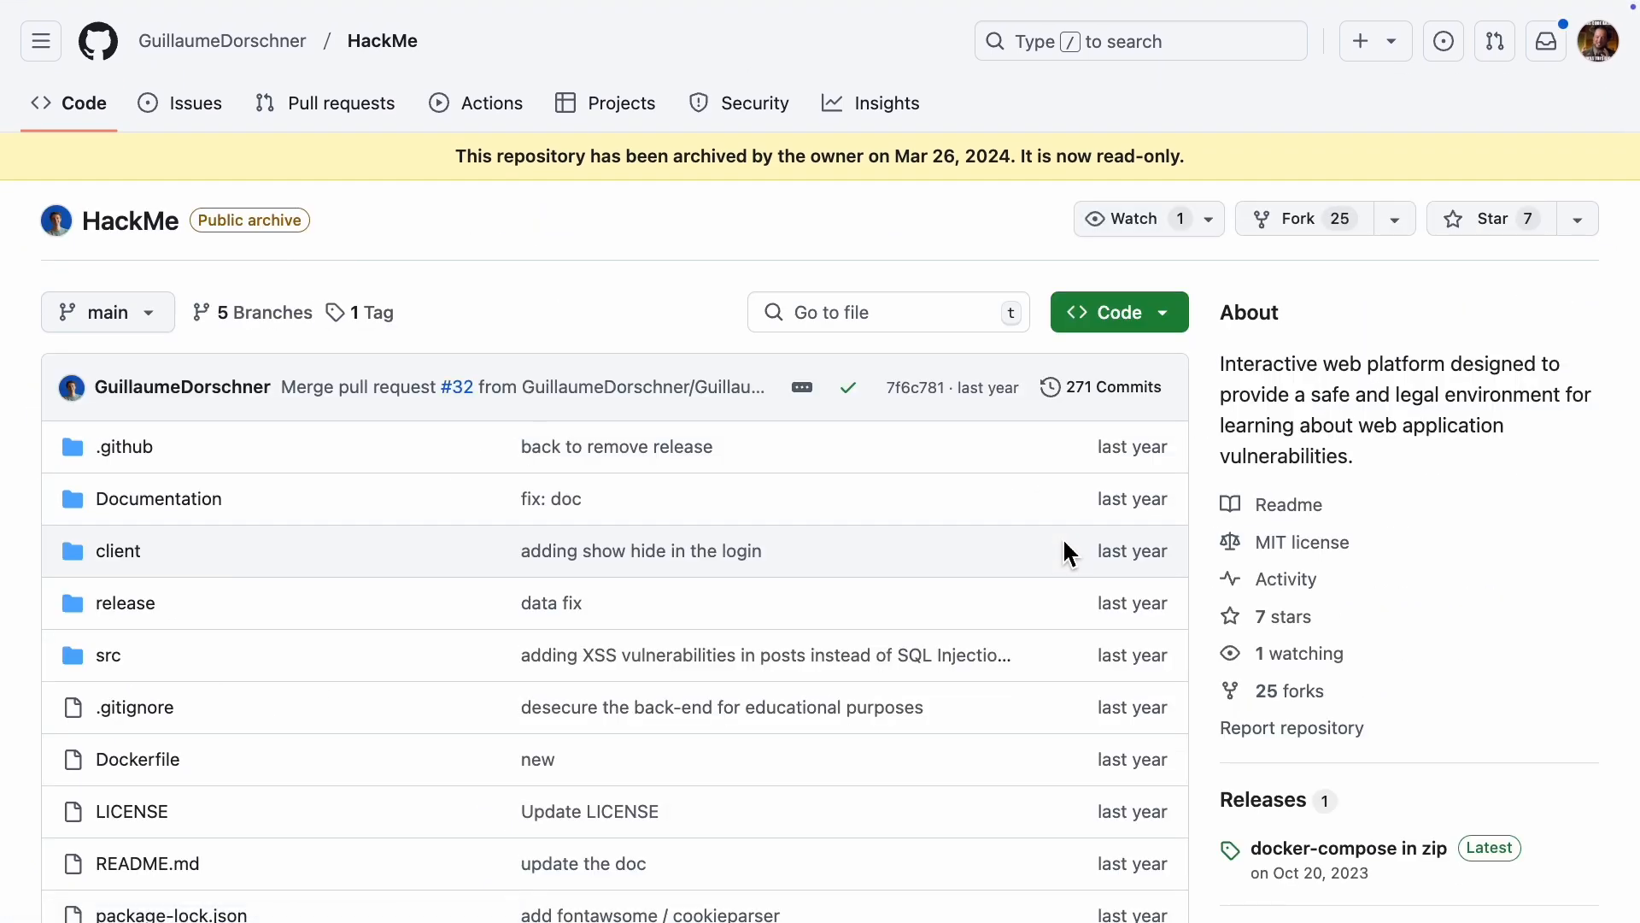
{"action": "left_click", "coordinate": [1168, 323]}
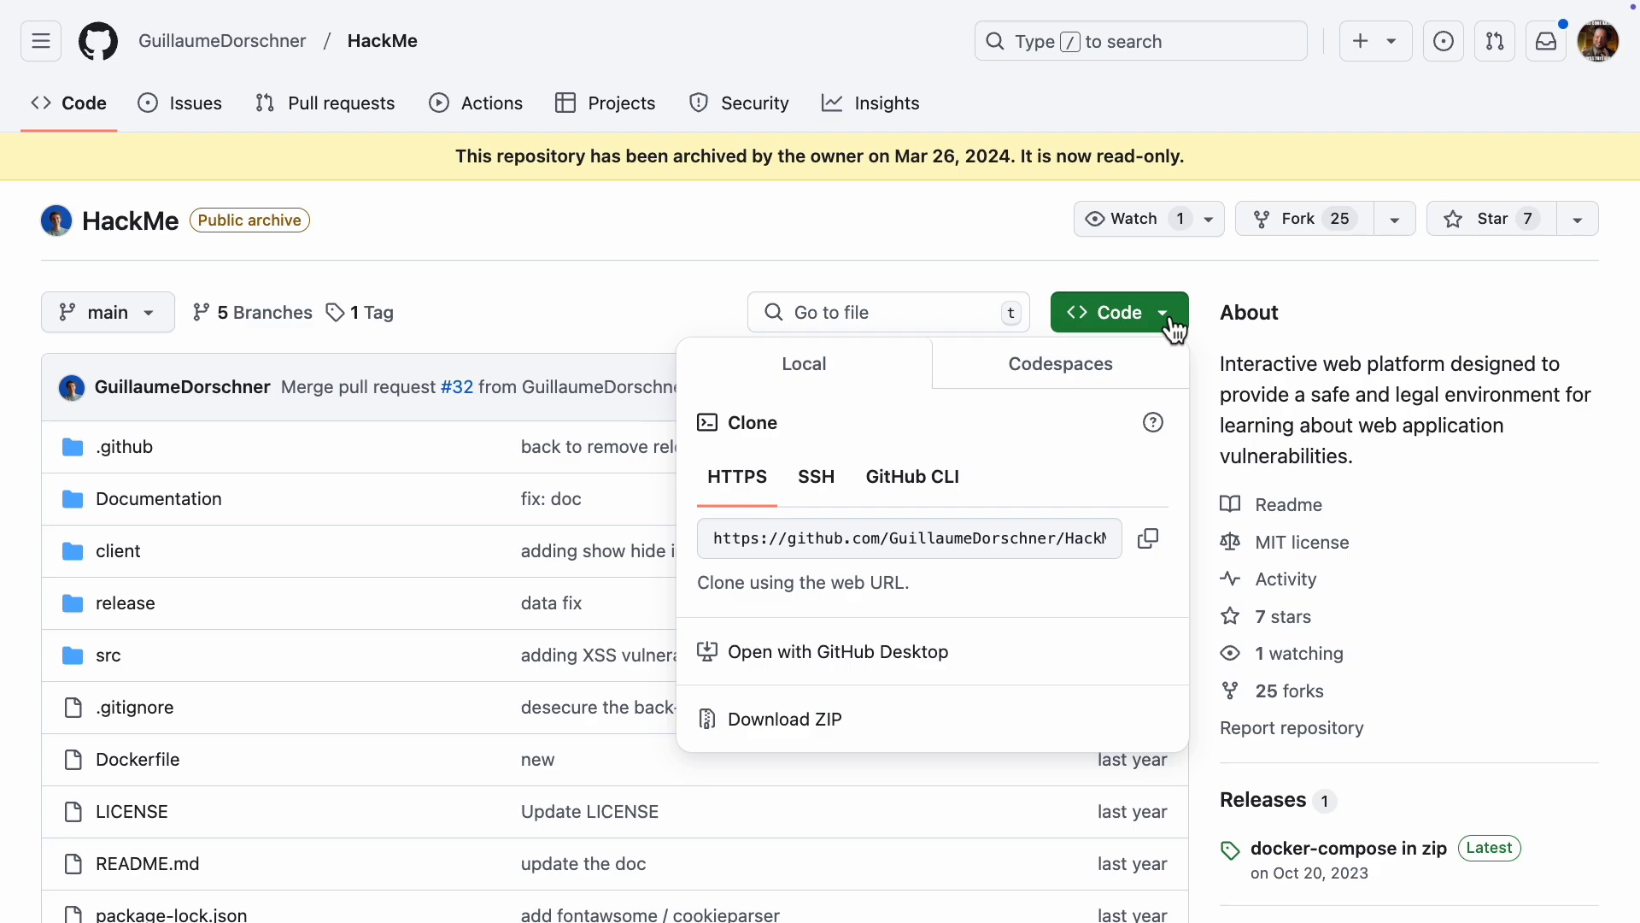
{"action": "left_click", "coordinate": [1158, 553]}
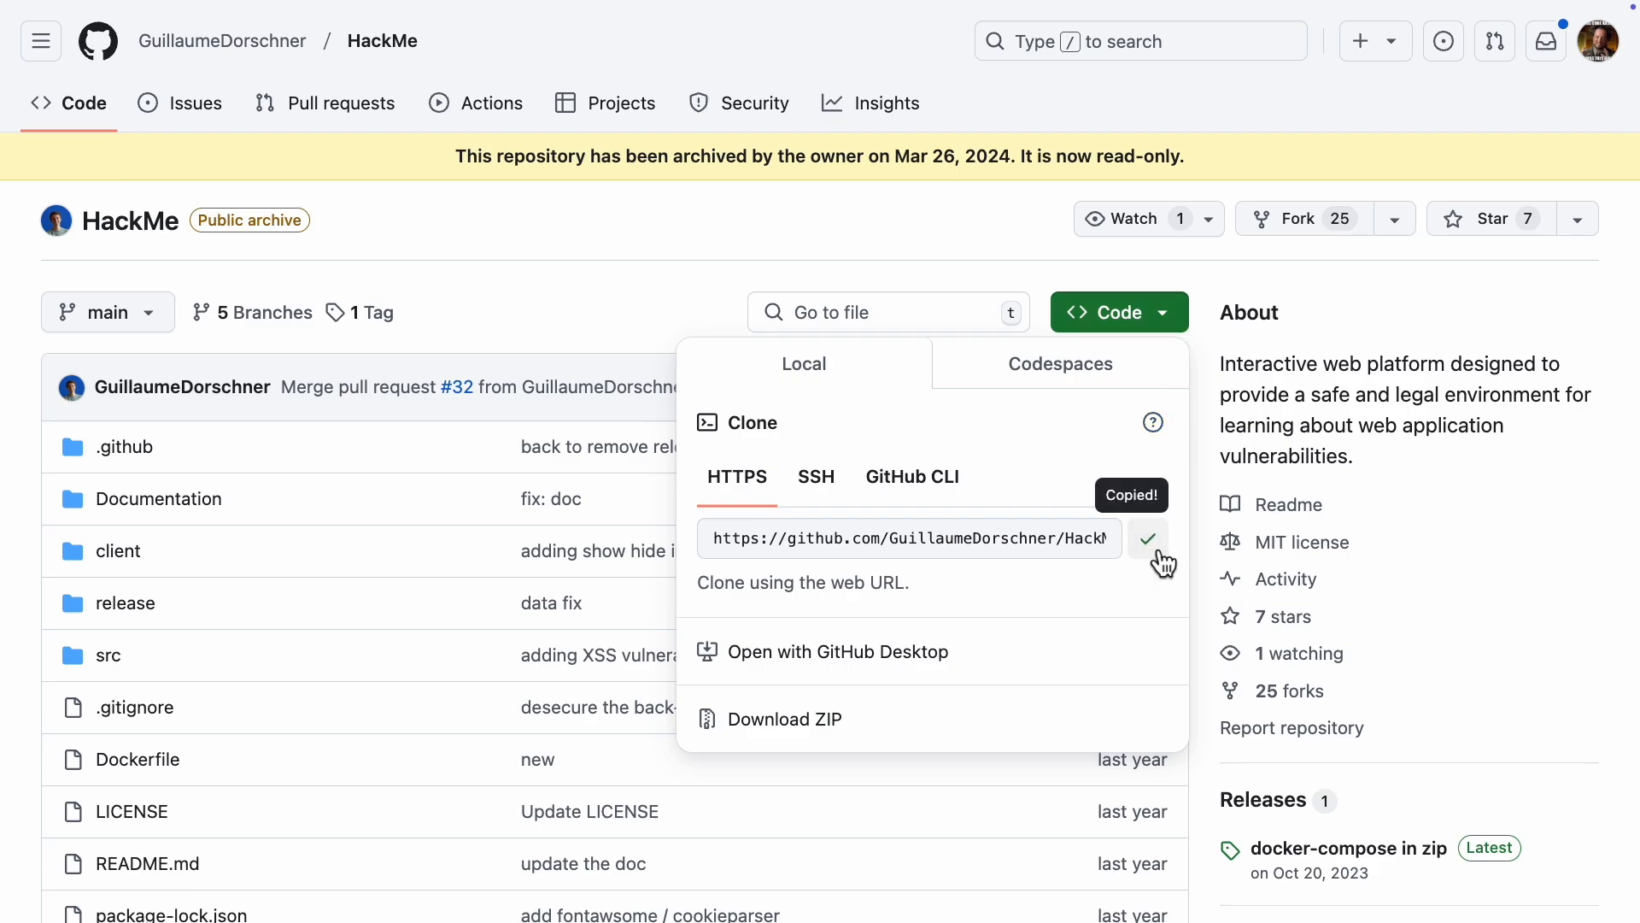
Step: Switch to Azure DevOps and import the HackMe Git repository into the Azure Sonar Scan project from the copied clone URL
{"action": "mouse_move", "coordinate": [410, 8]}
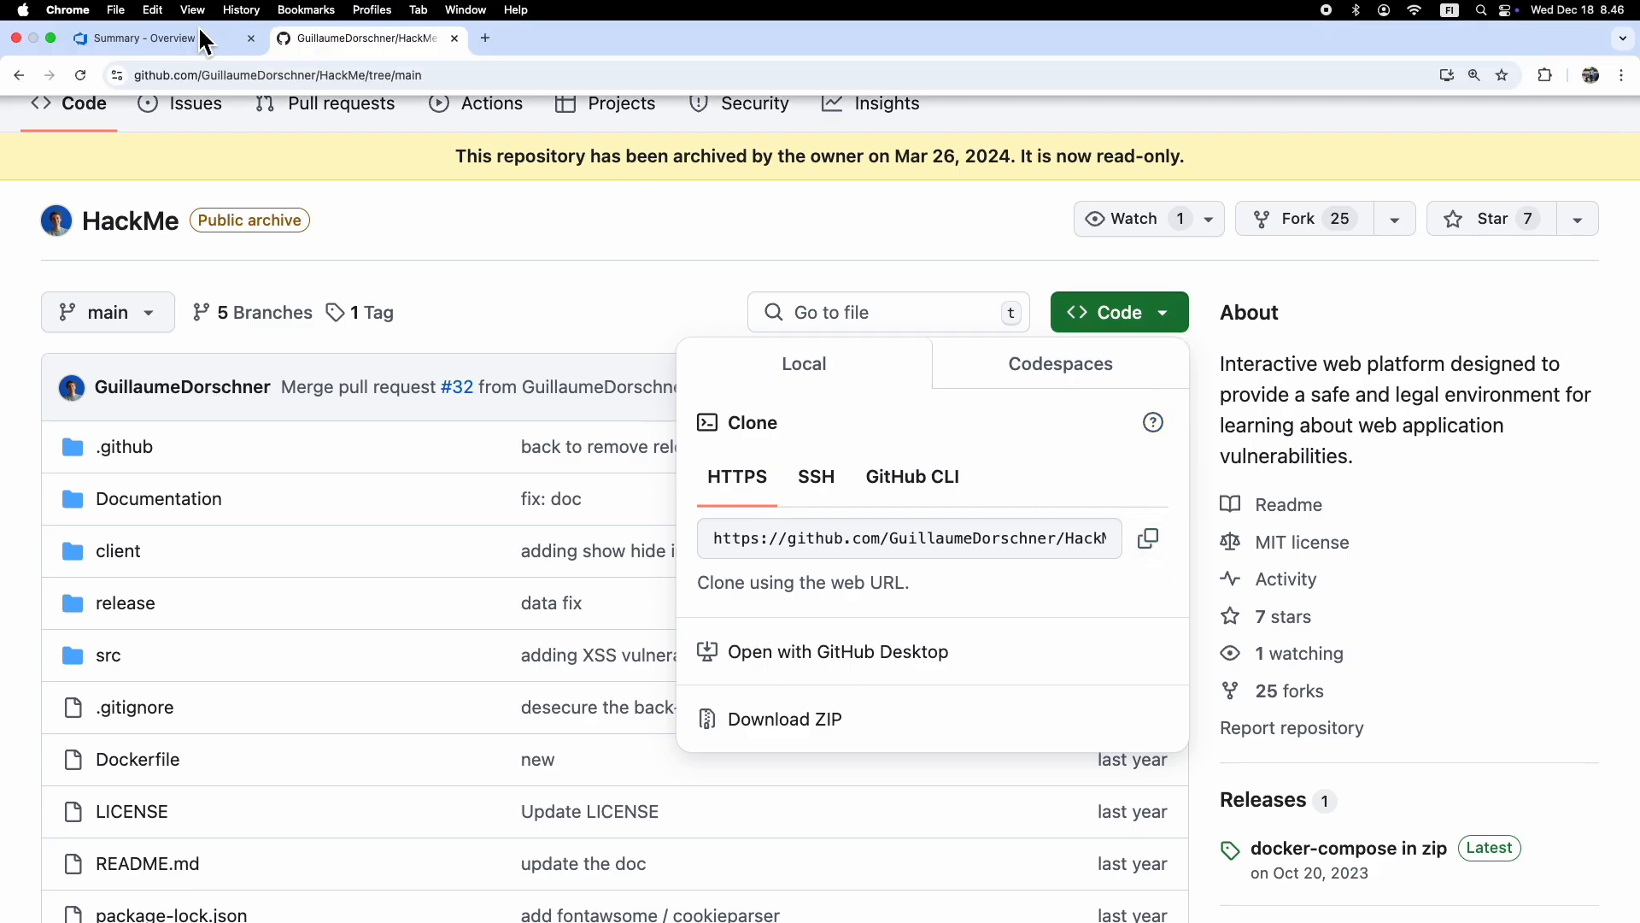
{"action": "left_click", "coordinate": [141, 37]}
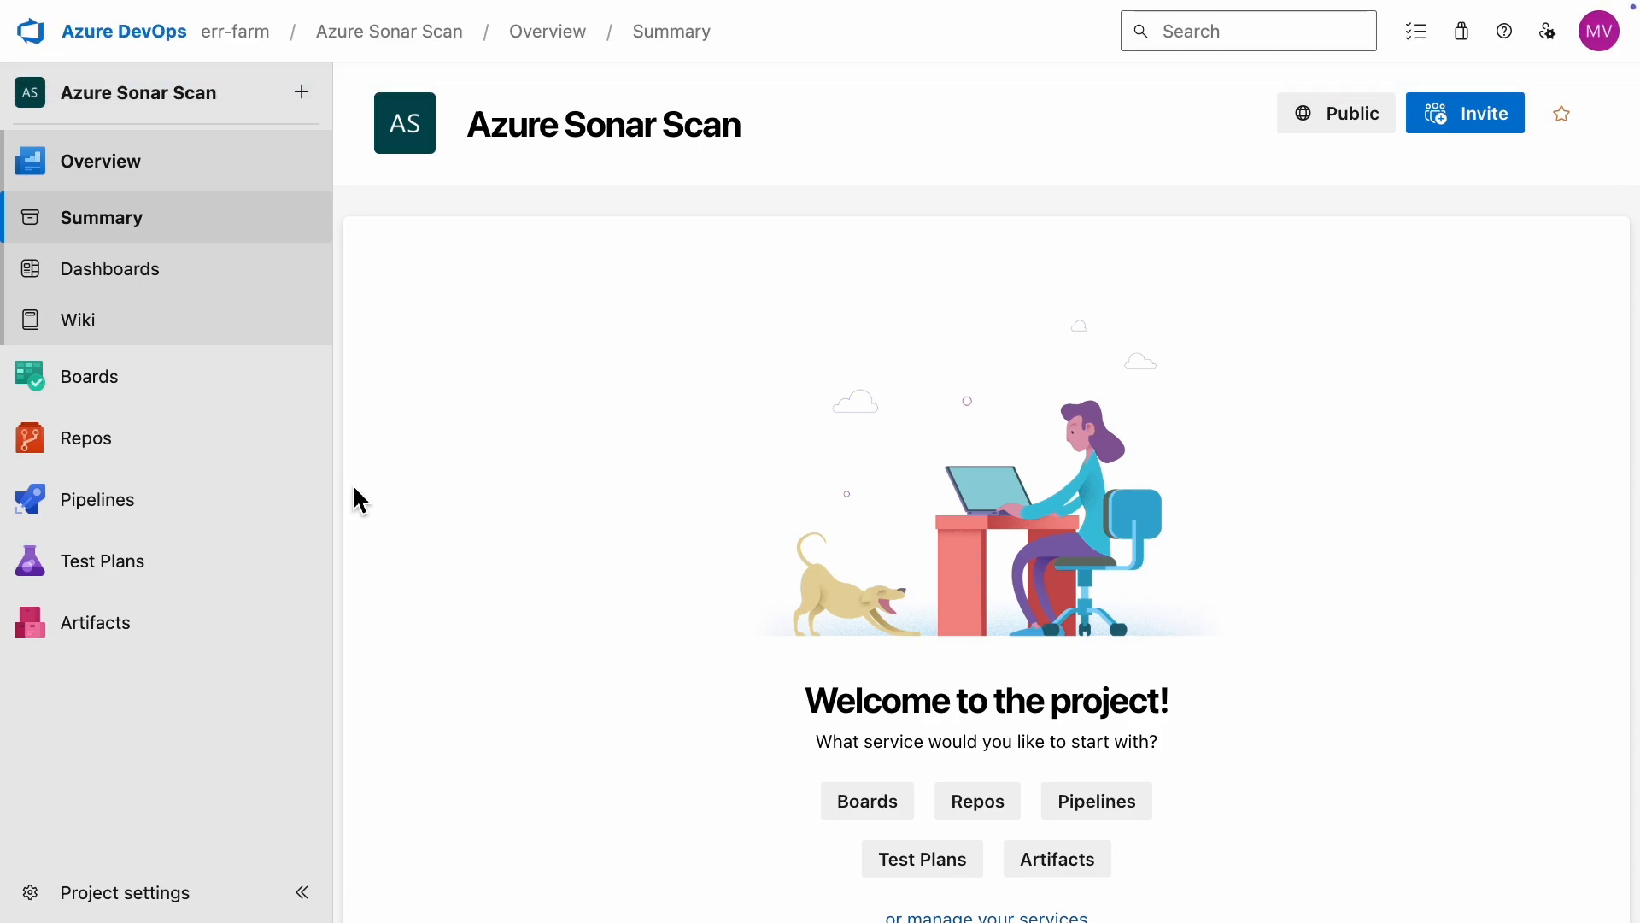
{"action": "left_click", "coordinate": [134, 449]}
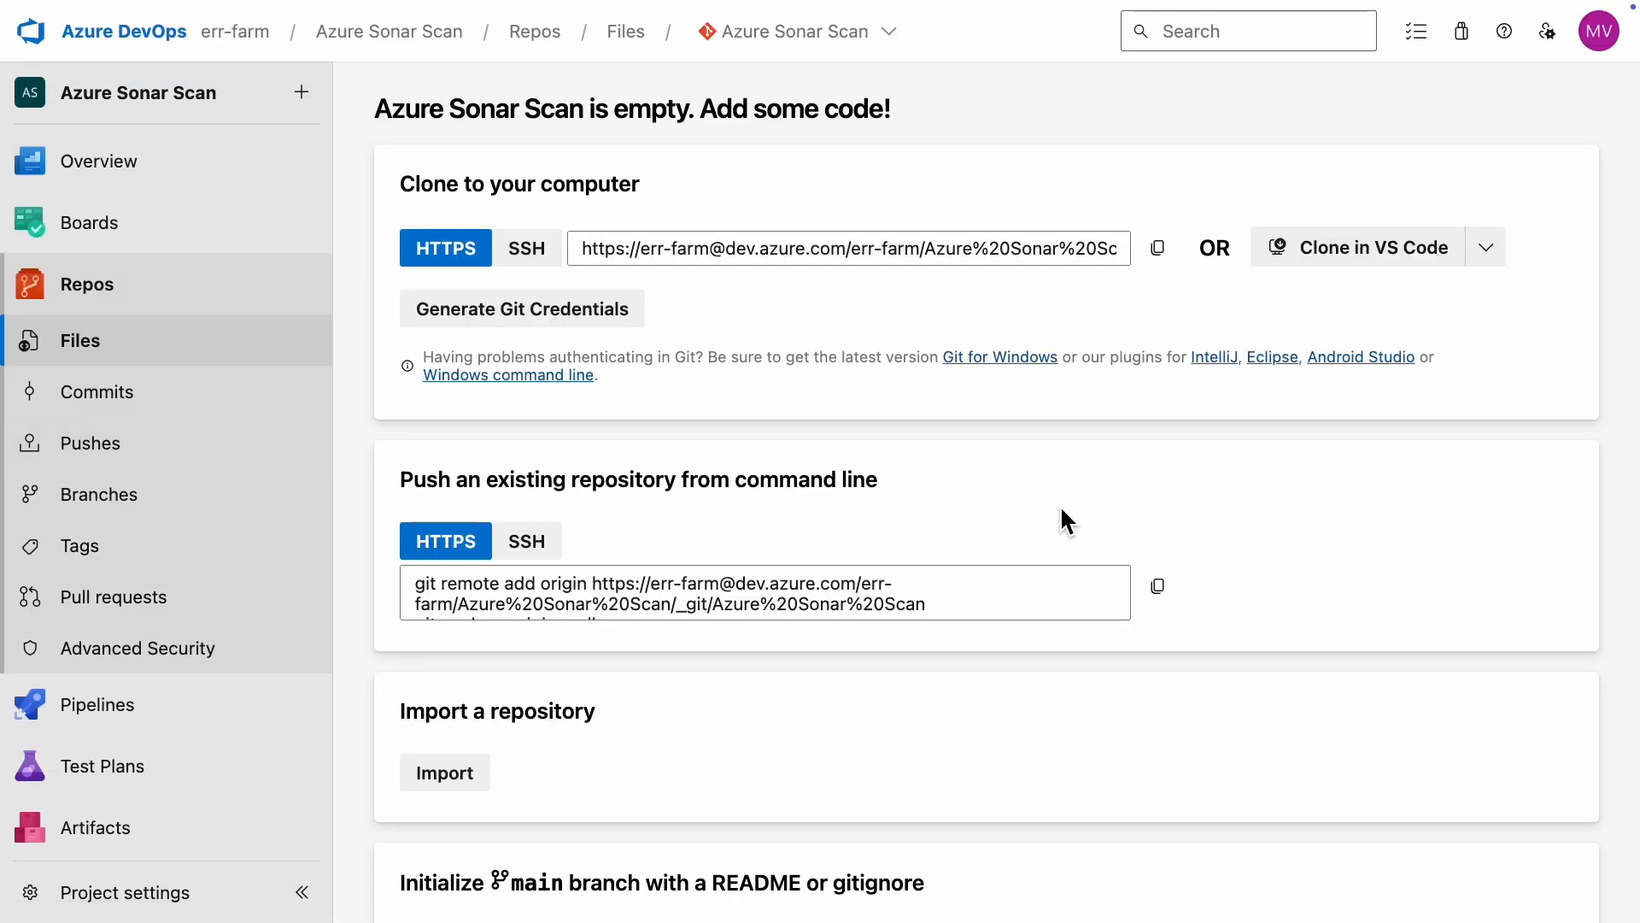
{"action": "left_click", "coordinate": [454, 778]}
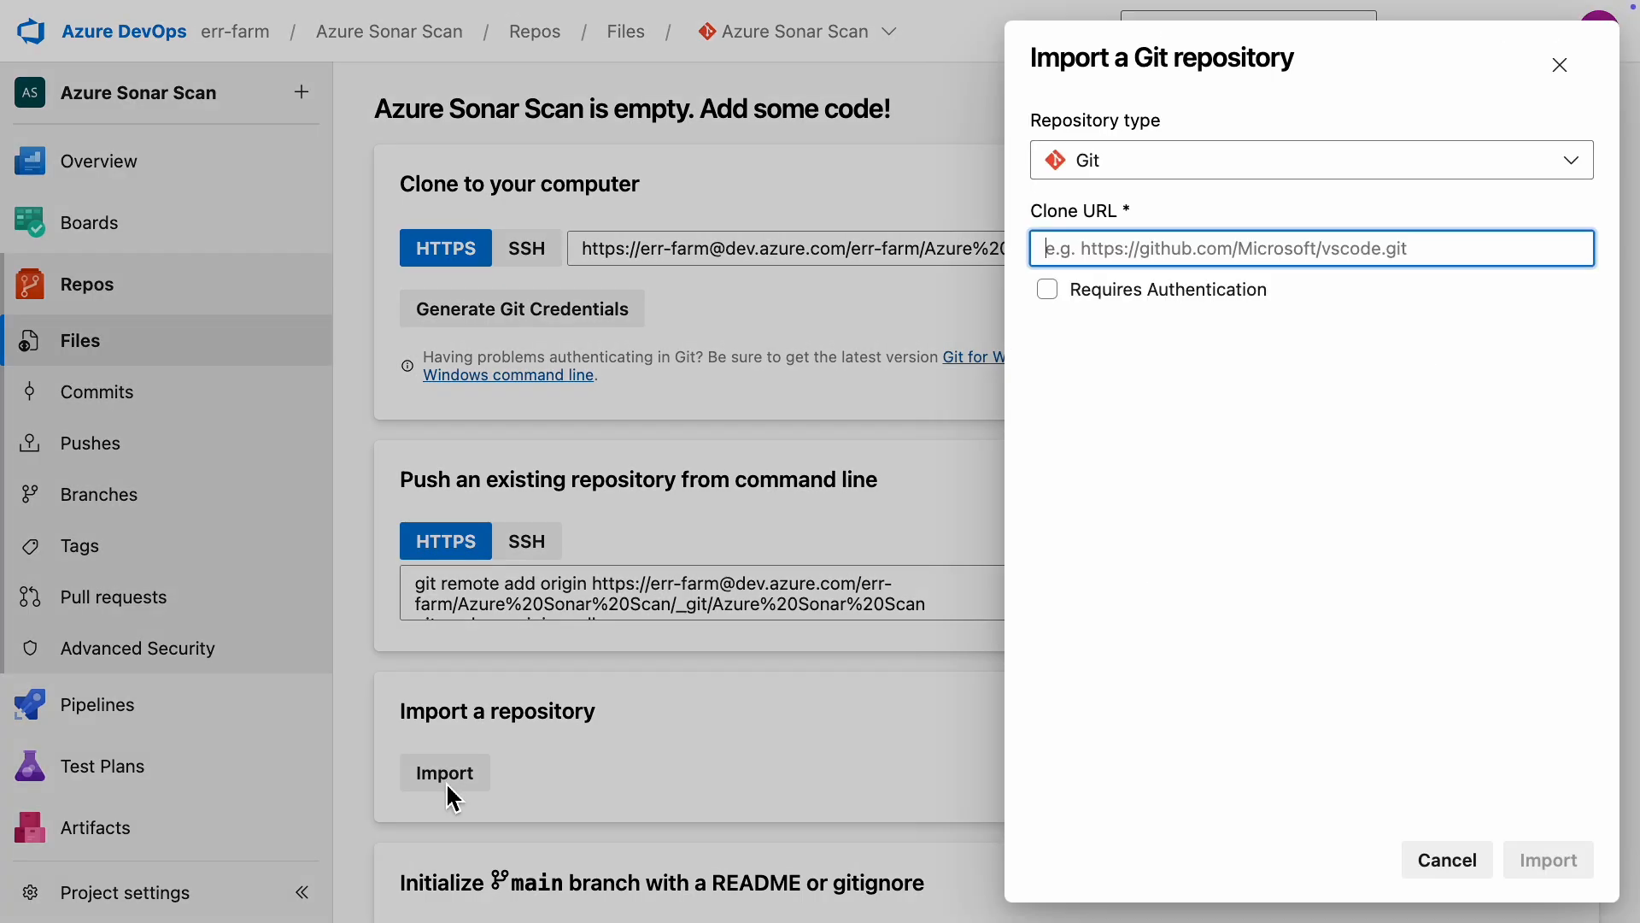
{"action": "right_click", "coordinate": [1245, 255]}
{"action": "left_click", "coordinate": [1276, 370]}
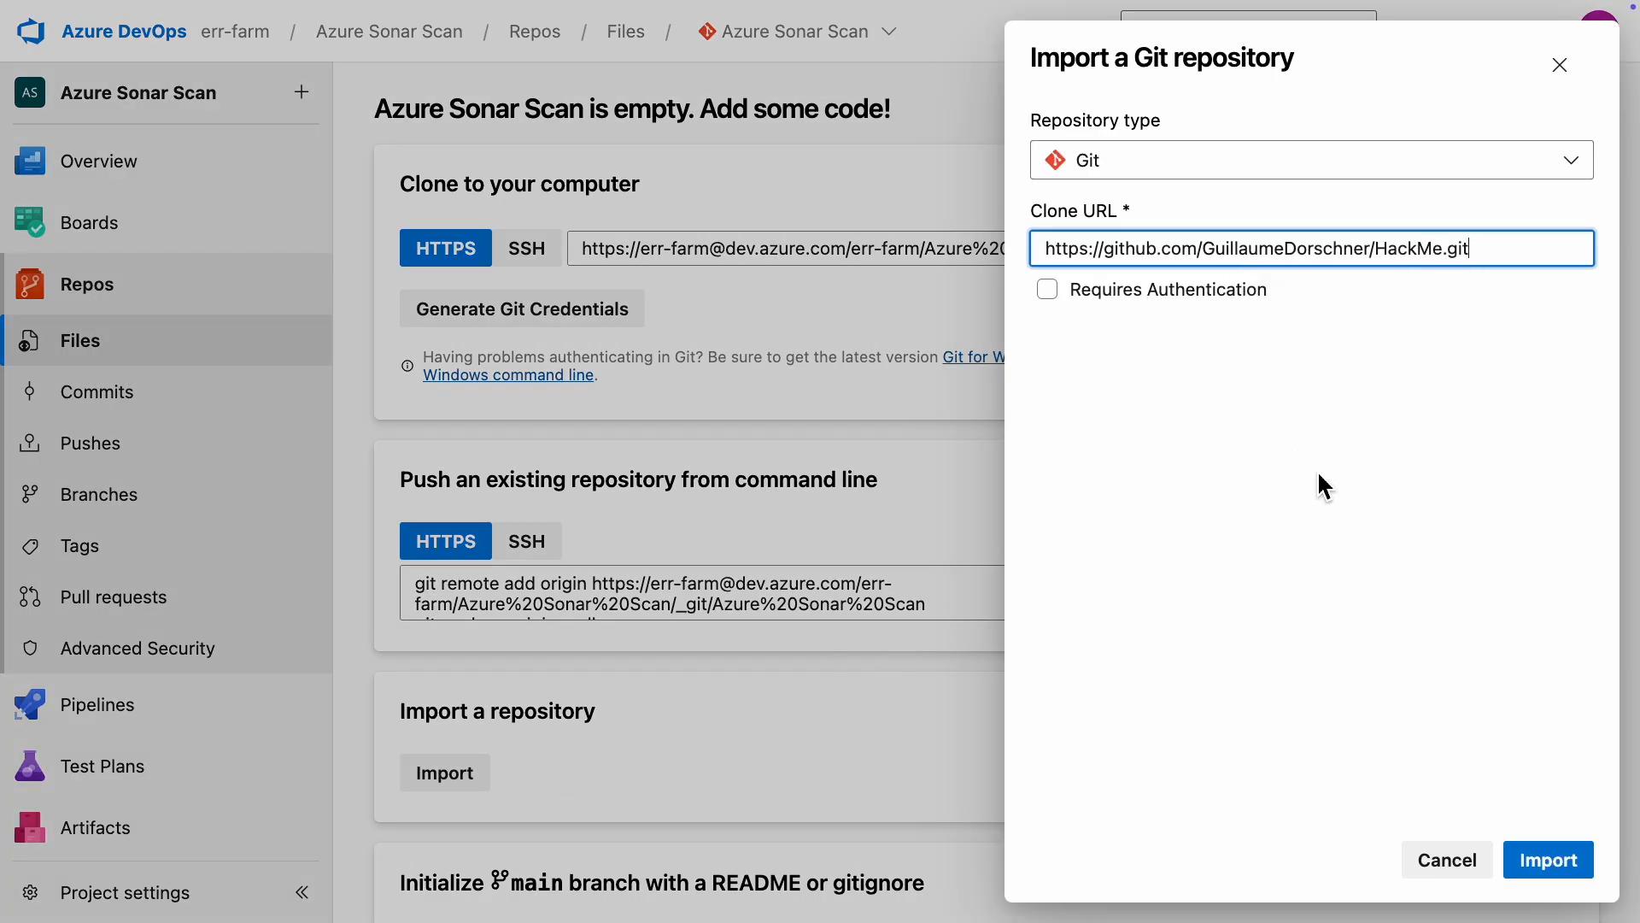
{"action": "left_click", "coordinate": [1548, 860]}
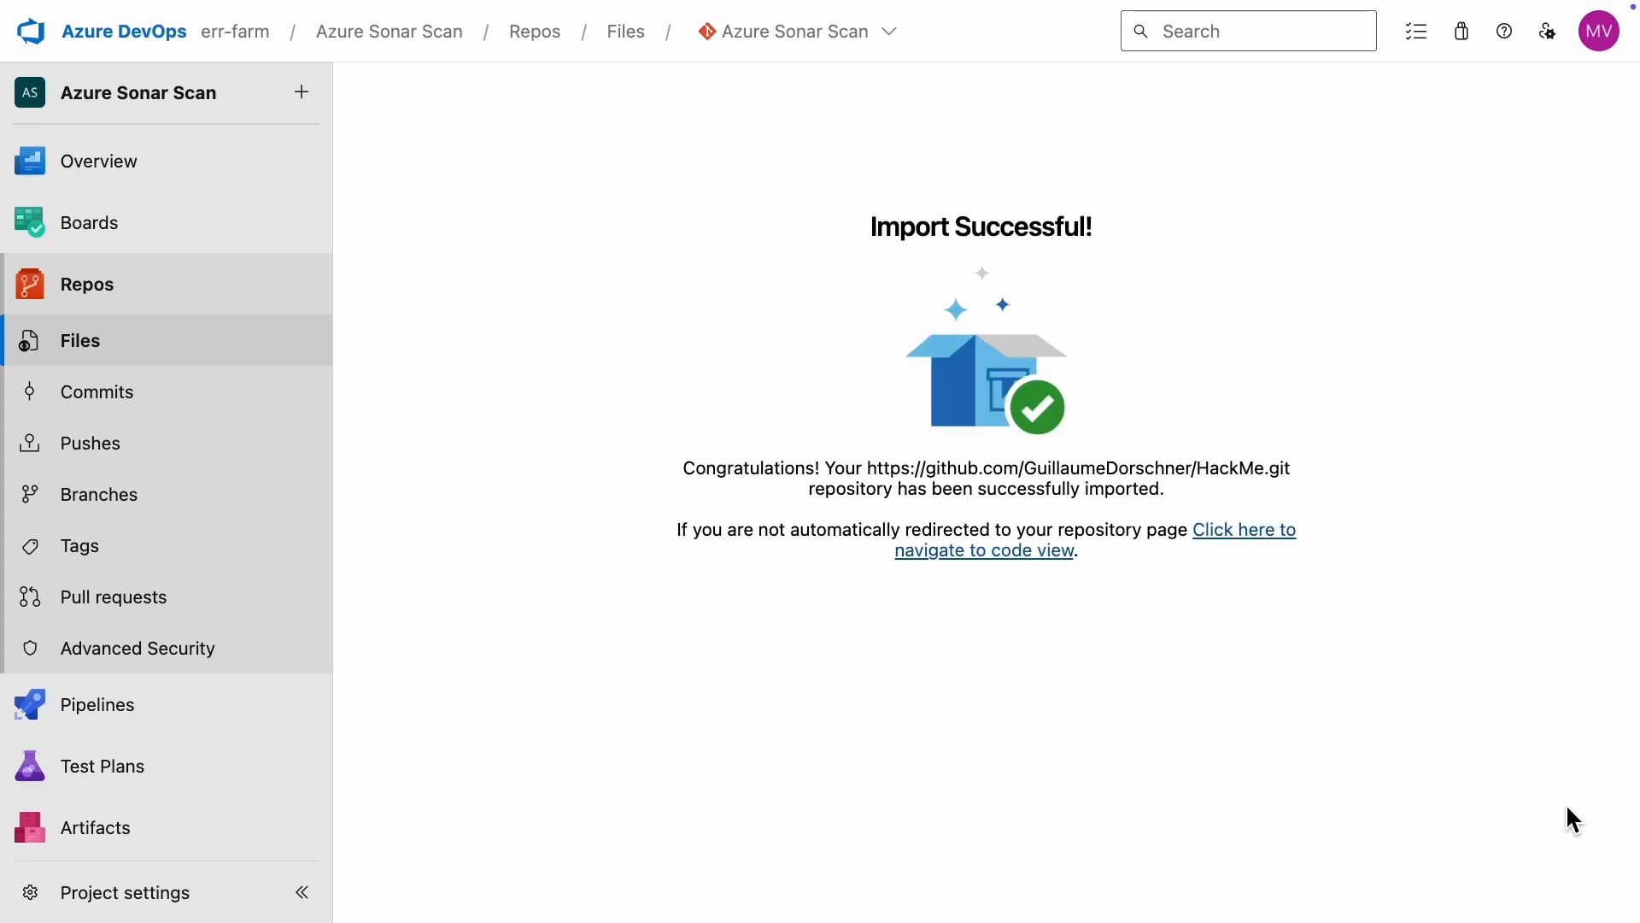
Step: Open the imported repository's code view and look through its file list and README
{"action": "left_click", "coordinate": [1269, 553]}
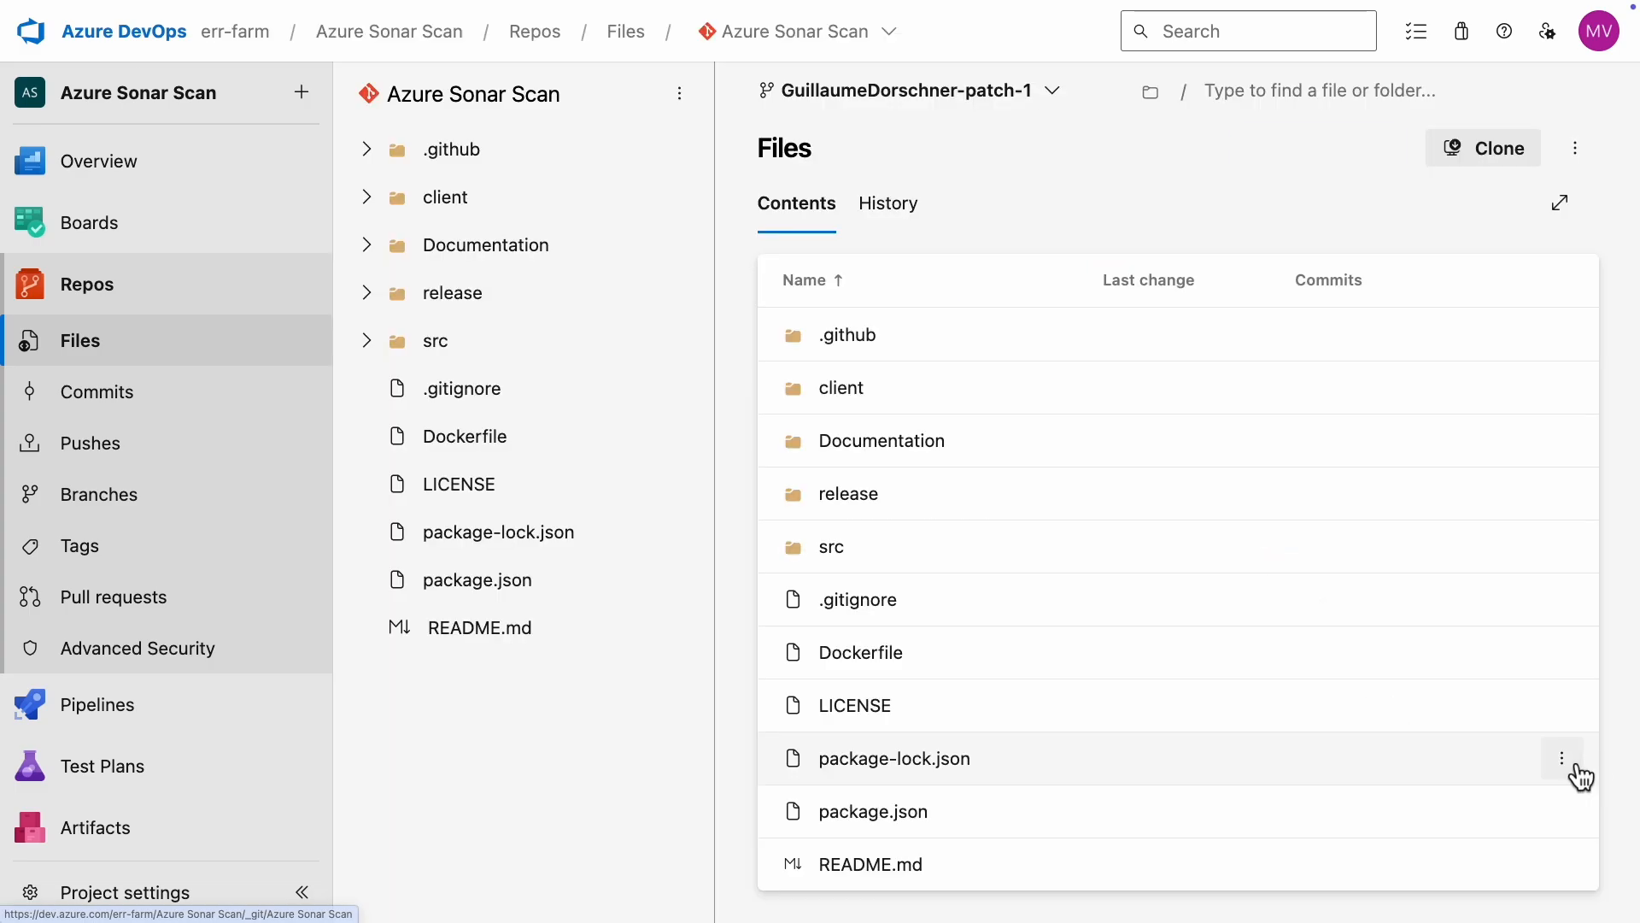
{"action": "scroll", "coordinate": [1449, 758], "scroll_direction": "down", "scroll_amount": 2}
{"action": "scroll", "coordinate": [1449, 758], "scroll_direction": "down", "scroll_amount": 5}
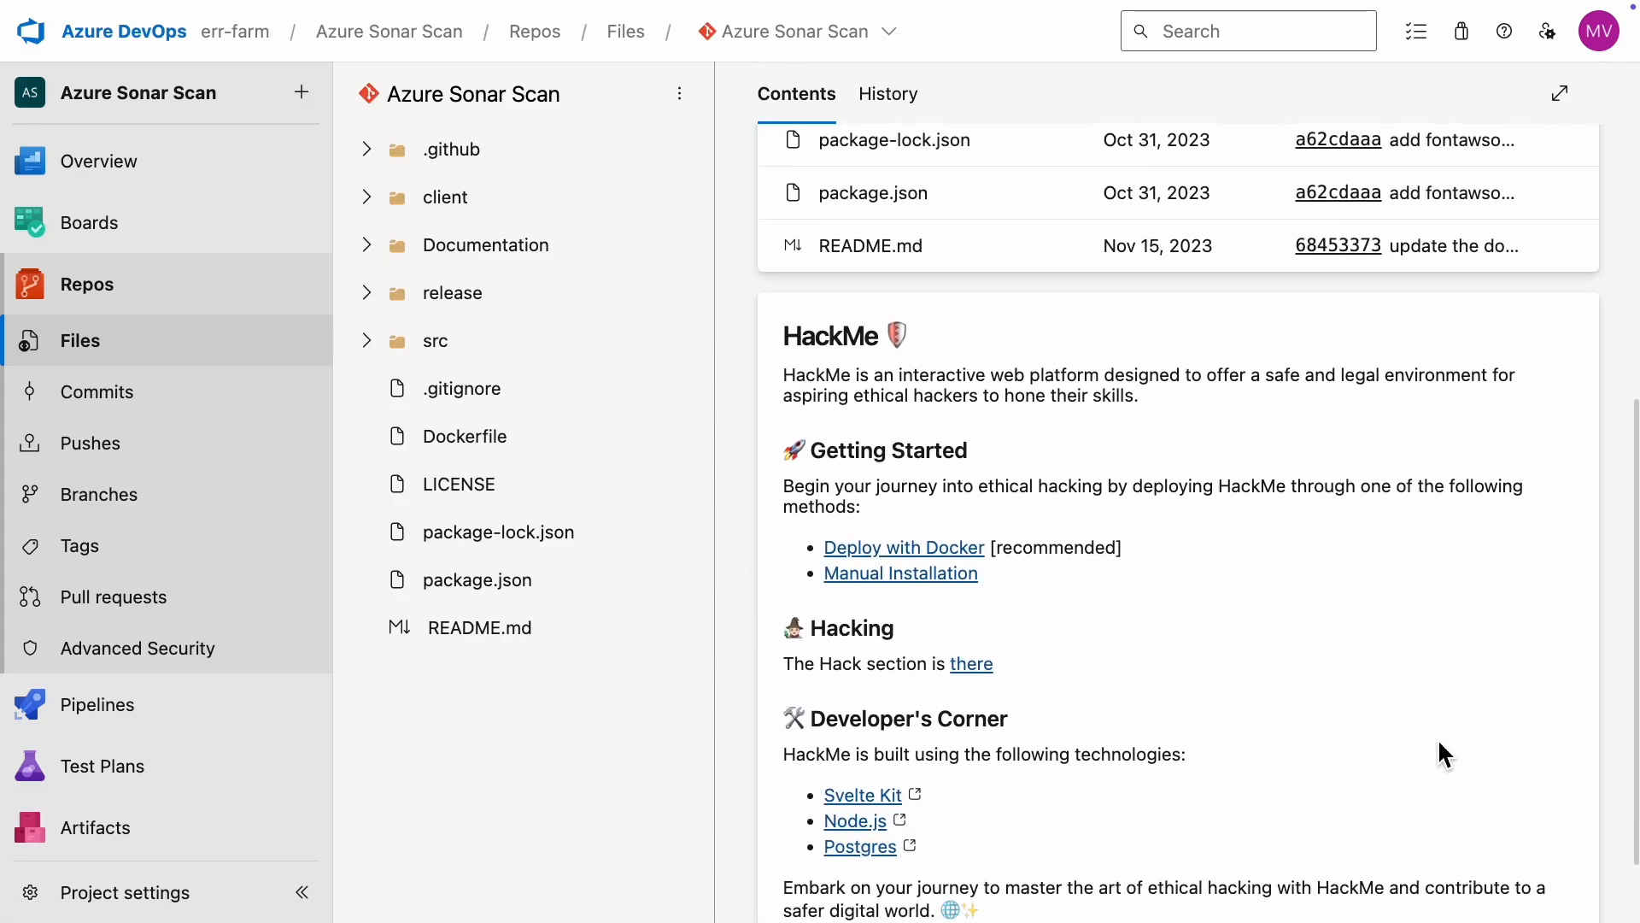
{"action": "scroll", "coordinate": [1442, 754], "scroll_direction": "up", "scroll_amount": 3}
{"action": "scroll", "coordinate": [1441, 752], "scroll_direction": "up", "scroll_amount": 4}
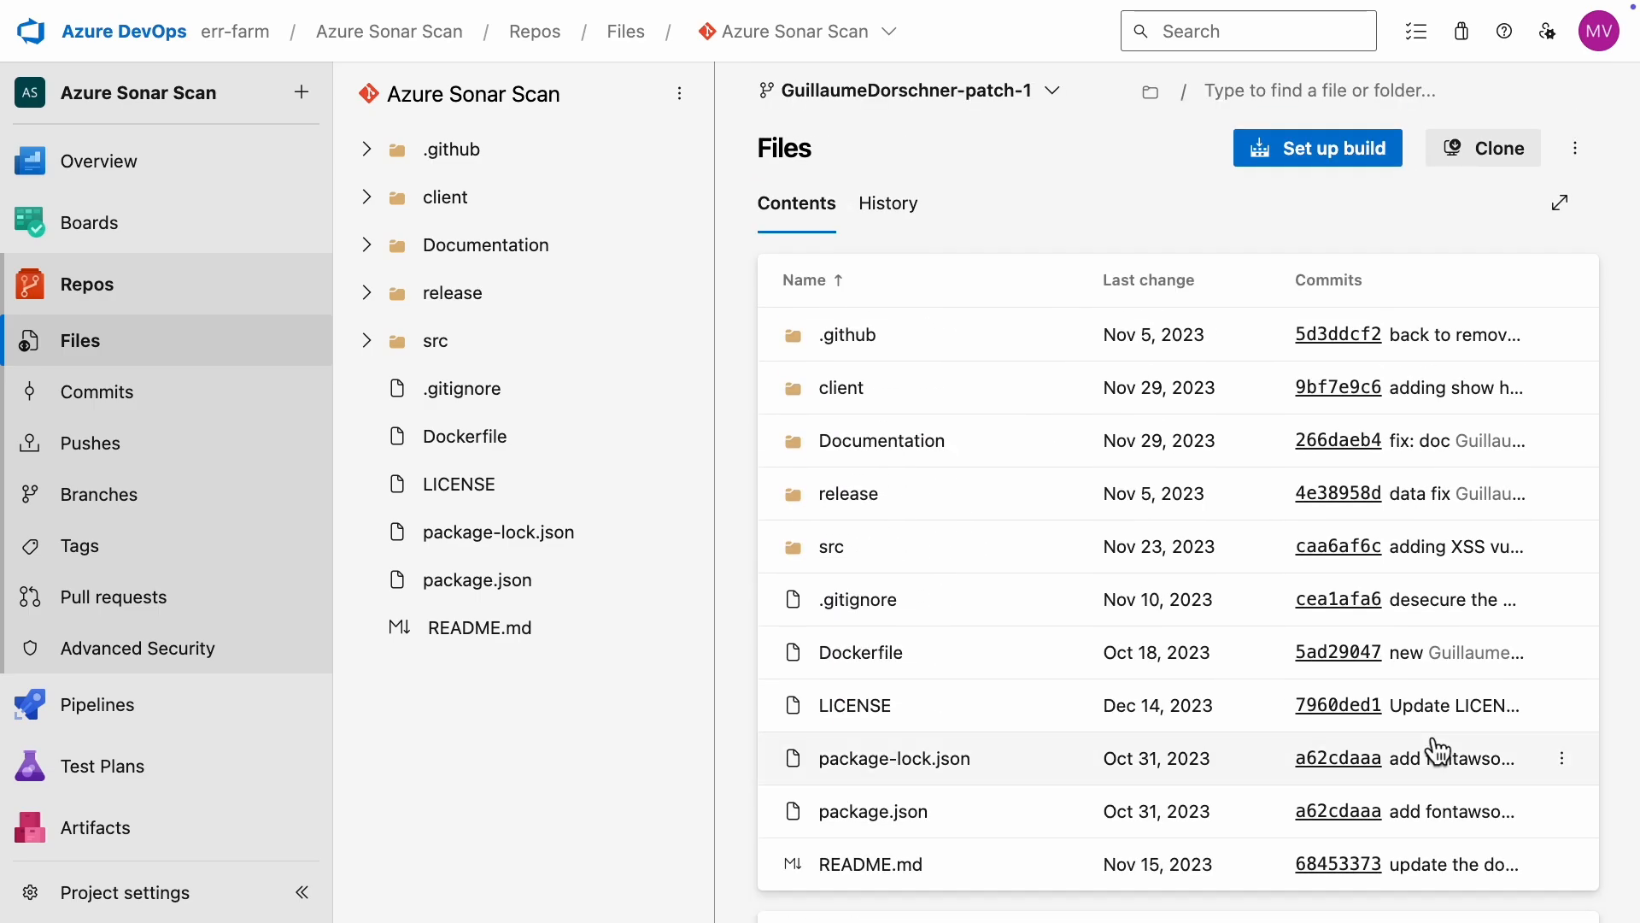
Step: Create a pipeline from the Azure Sonar Scan repository in Azure Repos Git, using the general Node.js template
{"action": "mouse_move", "coordinate": [176, 726]}
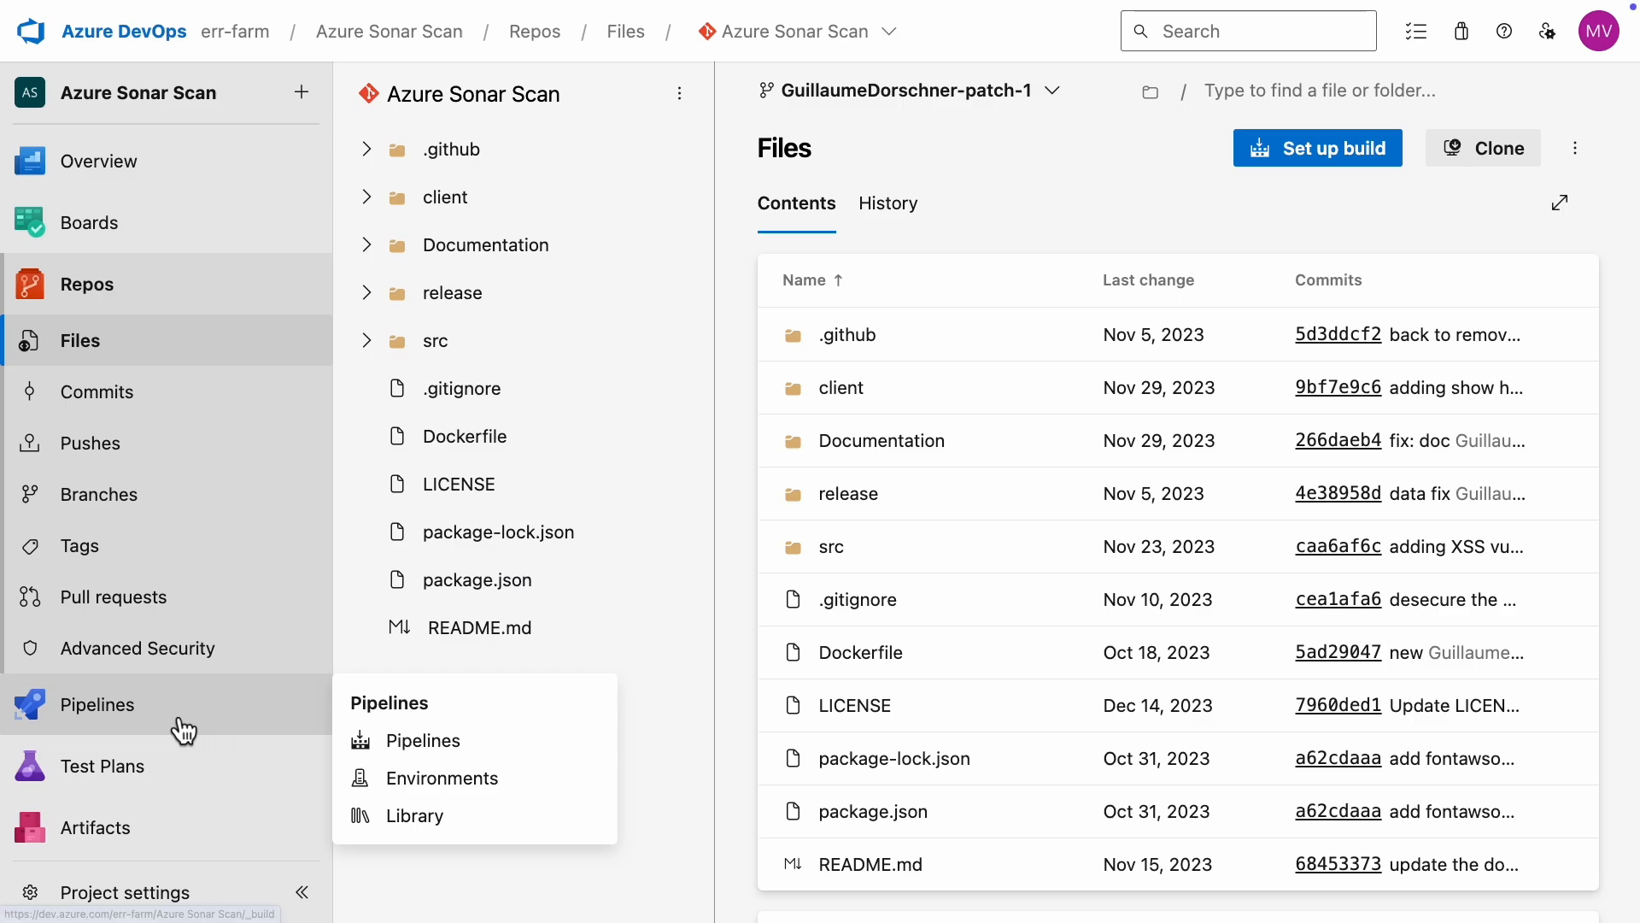
{"action": "left_click", "coordinate": [434, 757]}
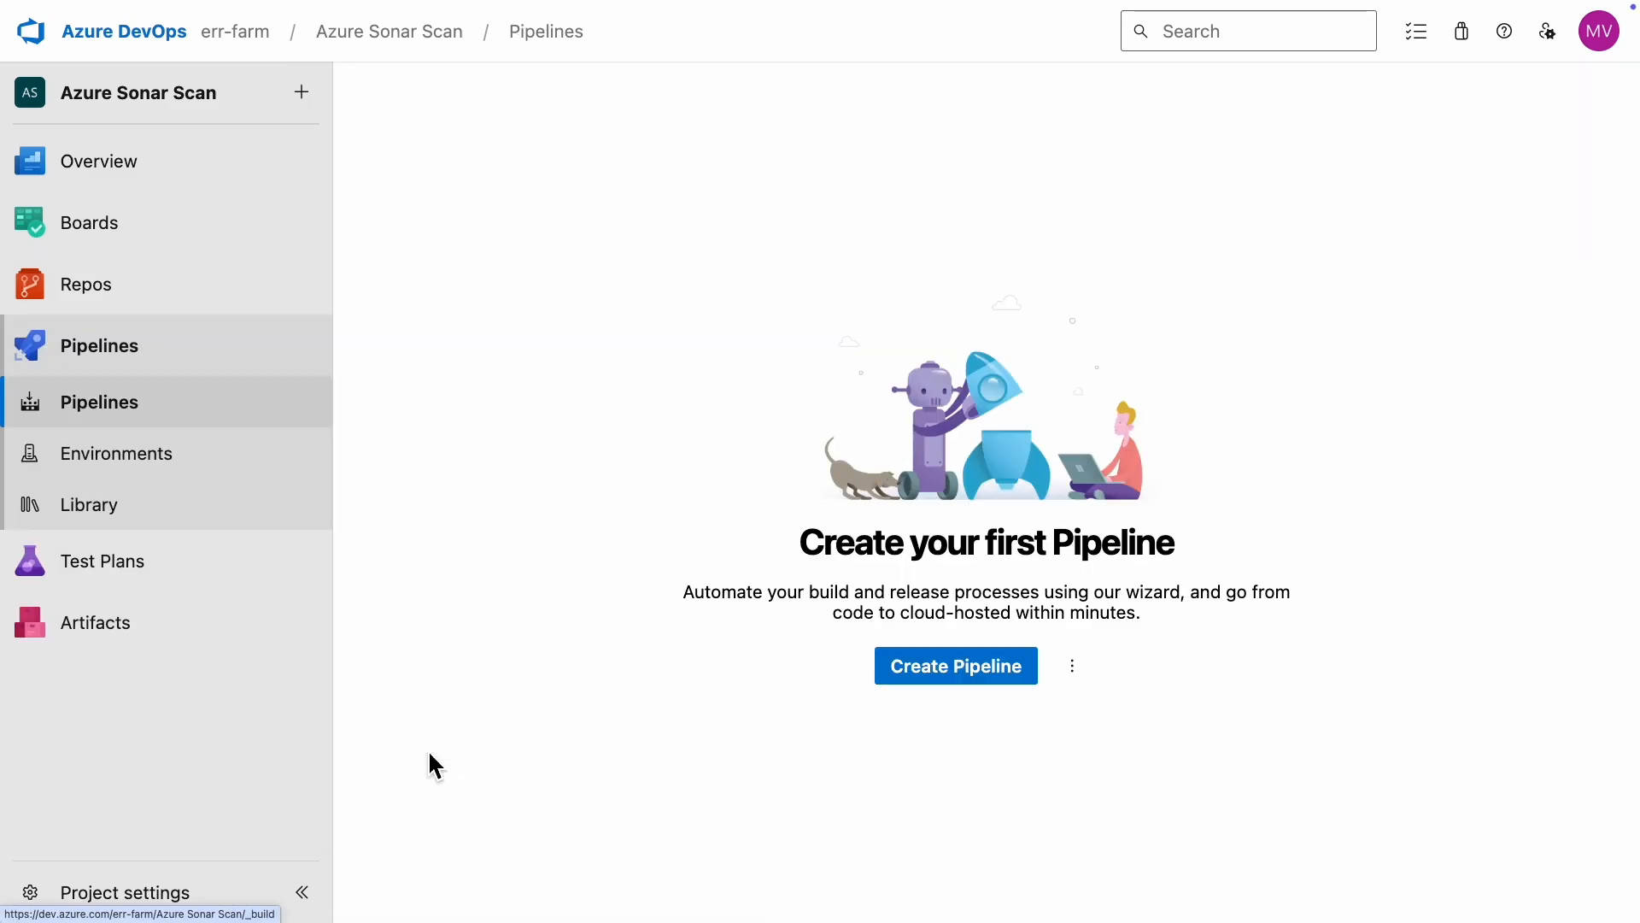
{"action": "left_click", "coordinate": [957, 674]}
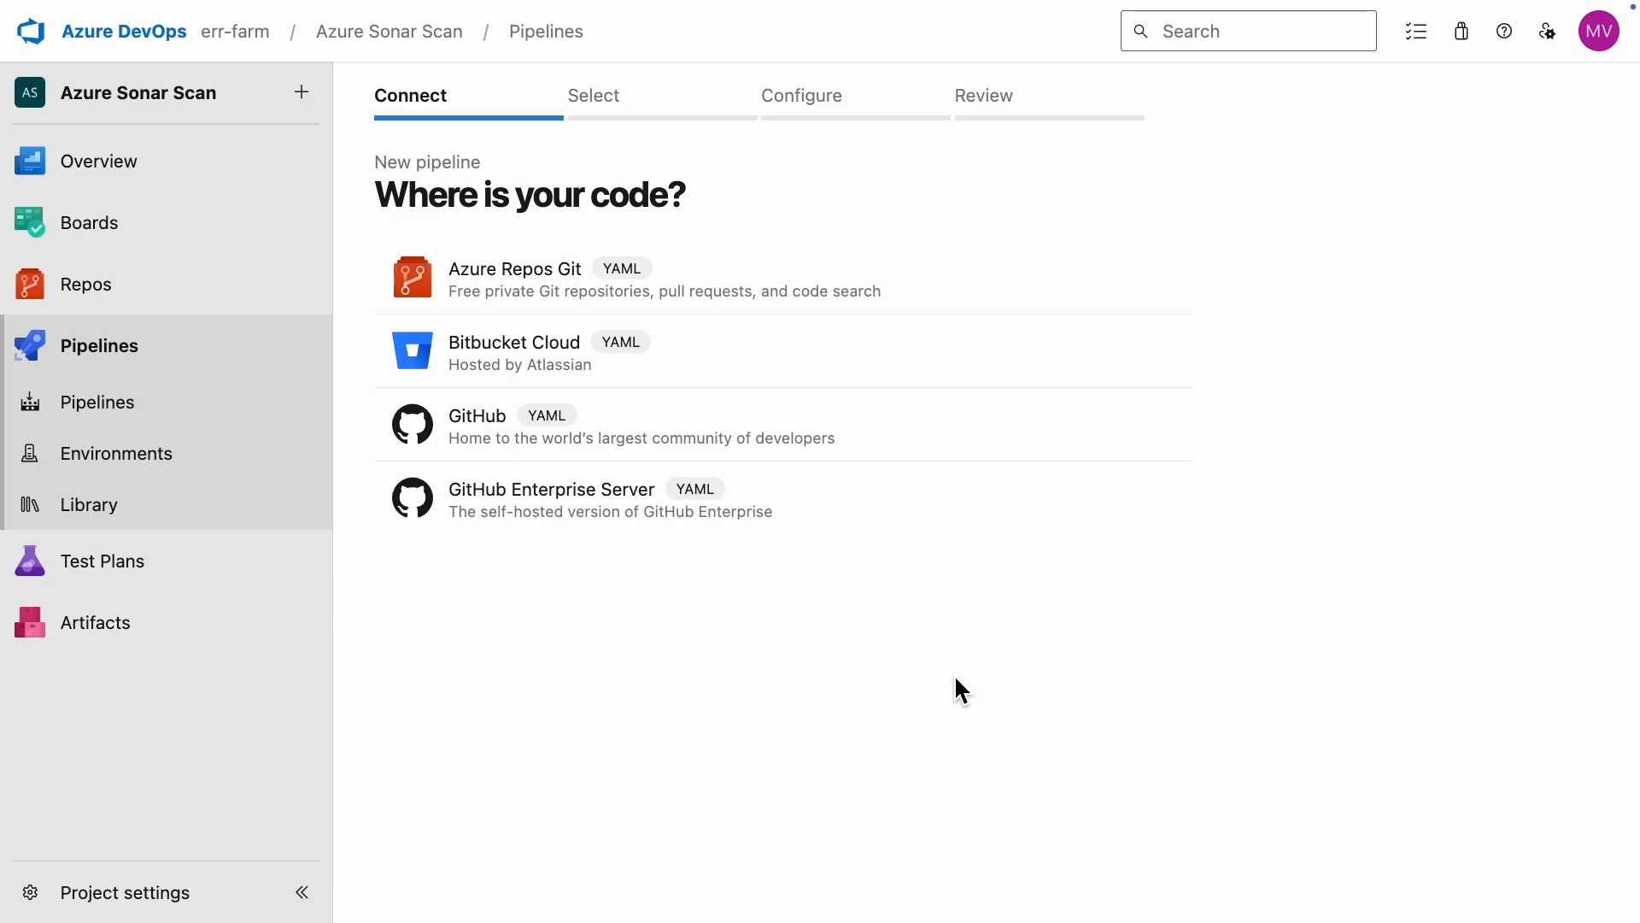
{"action": "left_click", "coordinate": [553, 305]}
{"action": "left_click", "coordinate": [574, 390]}
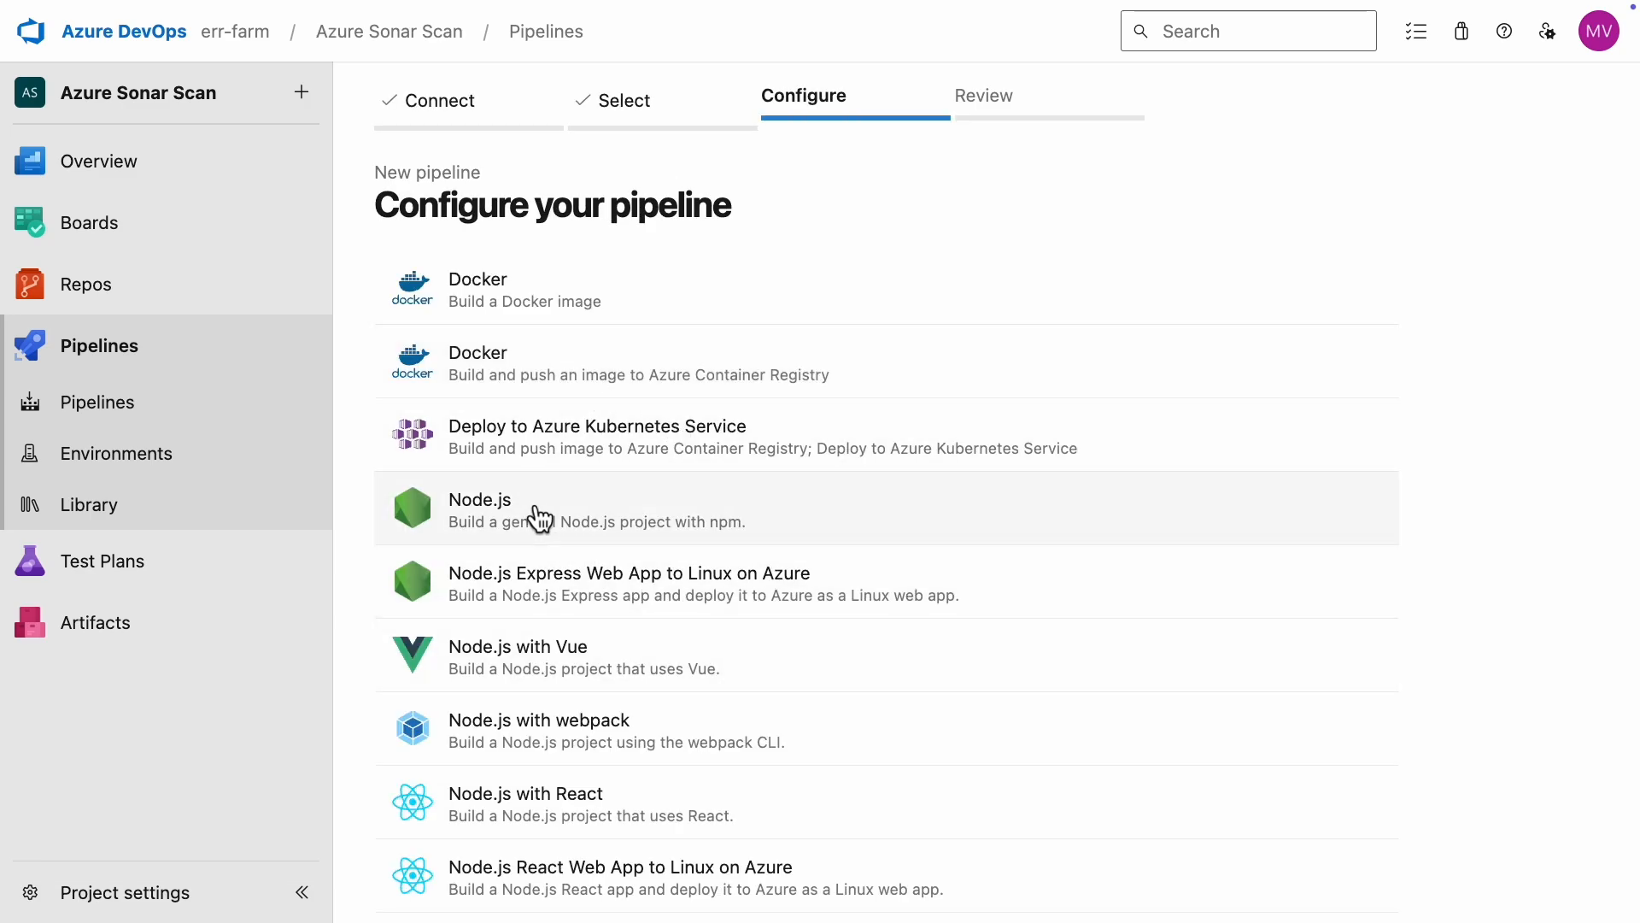
{"action": "left_click", "coordinate": [636, 521]}
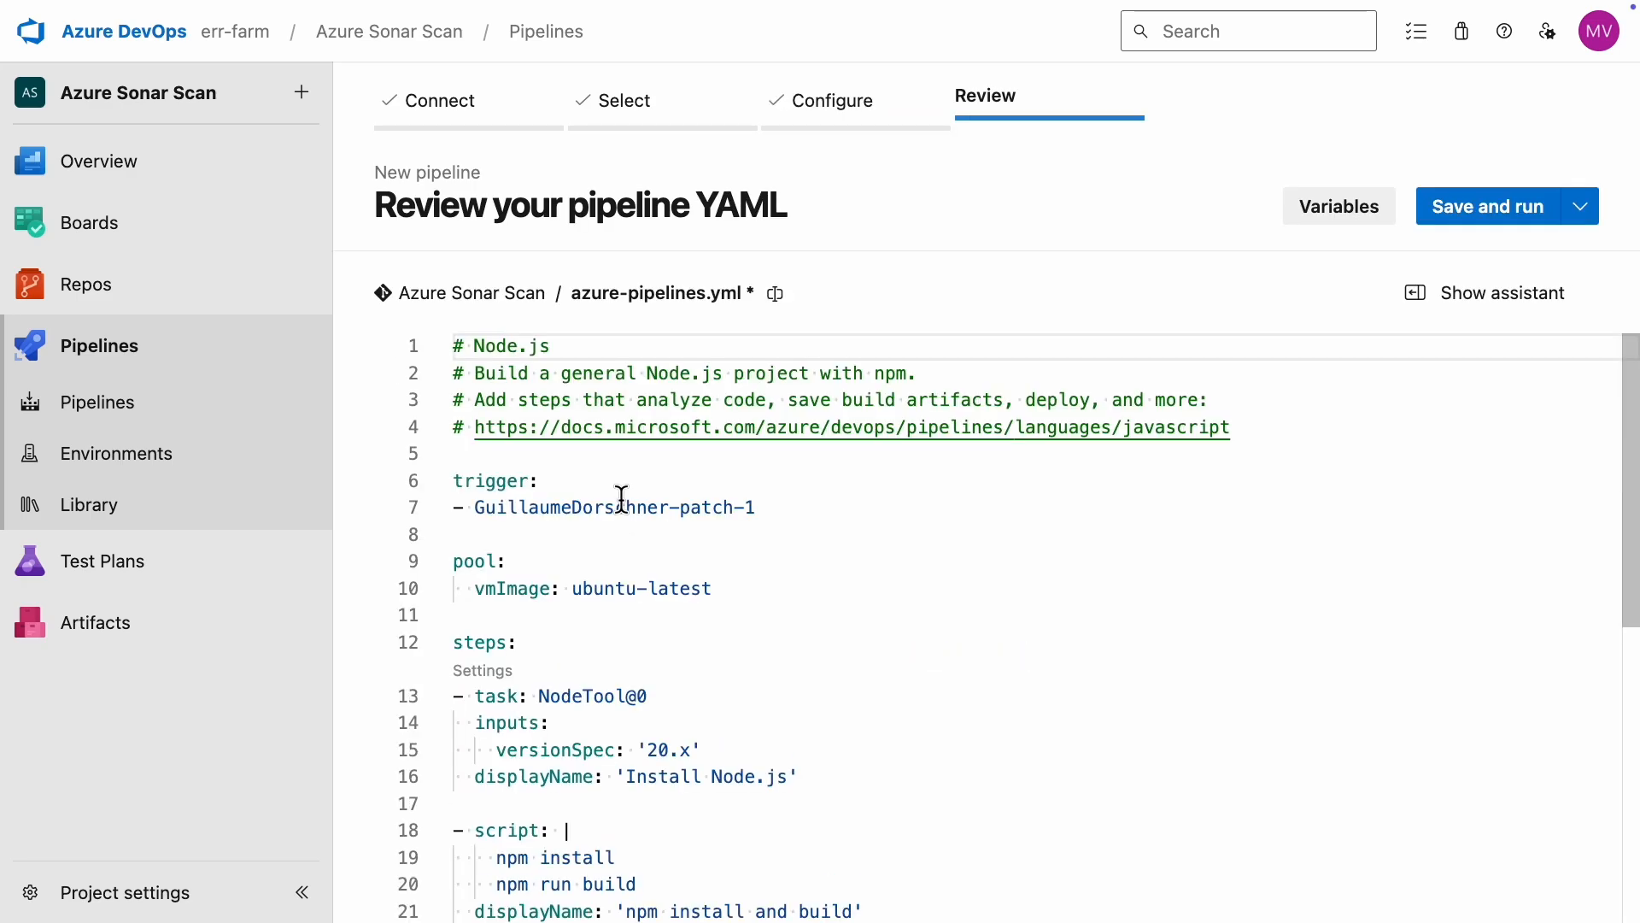
Step: Delete the npm install and build script step from the azure-pipelines.yml file
{"action": "scroll", "coordinate": [898, 527], "scroll_direction": "down", "scroll_amount": 3}
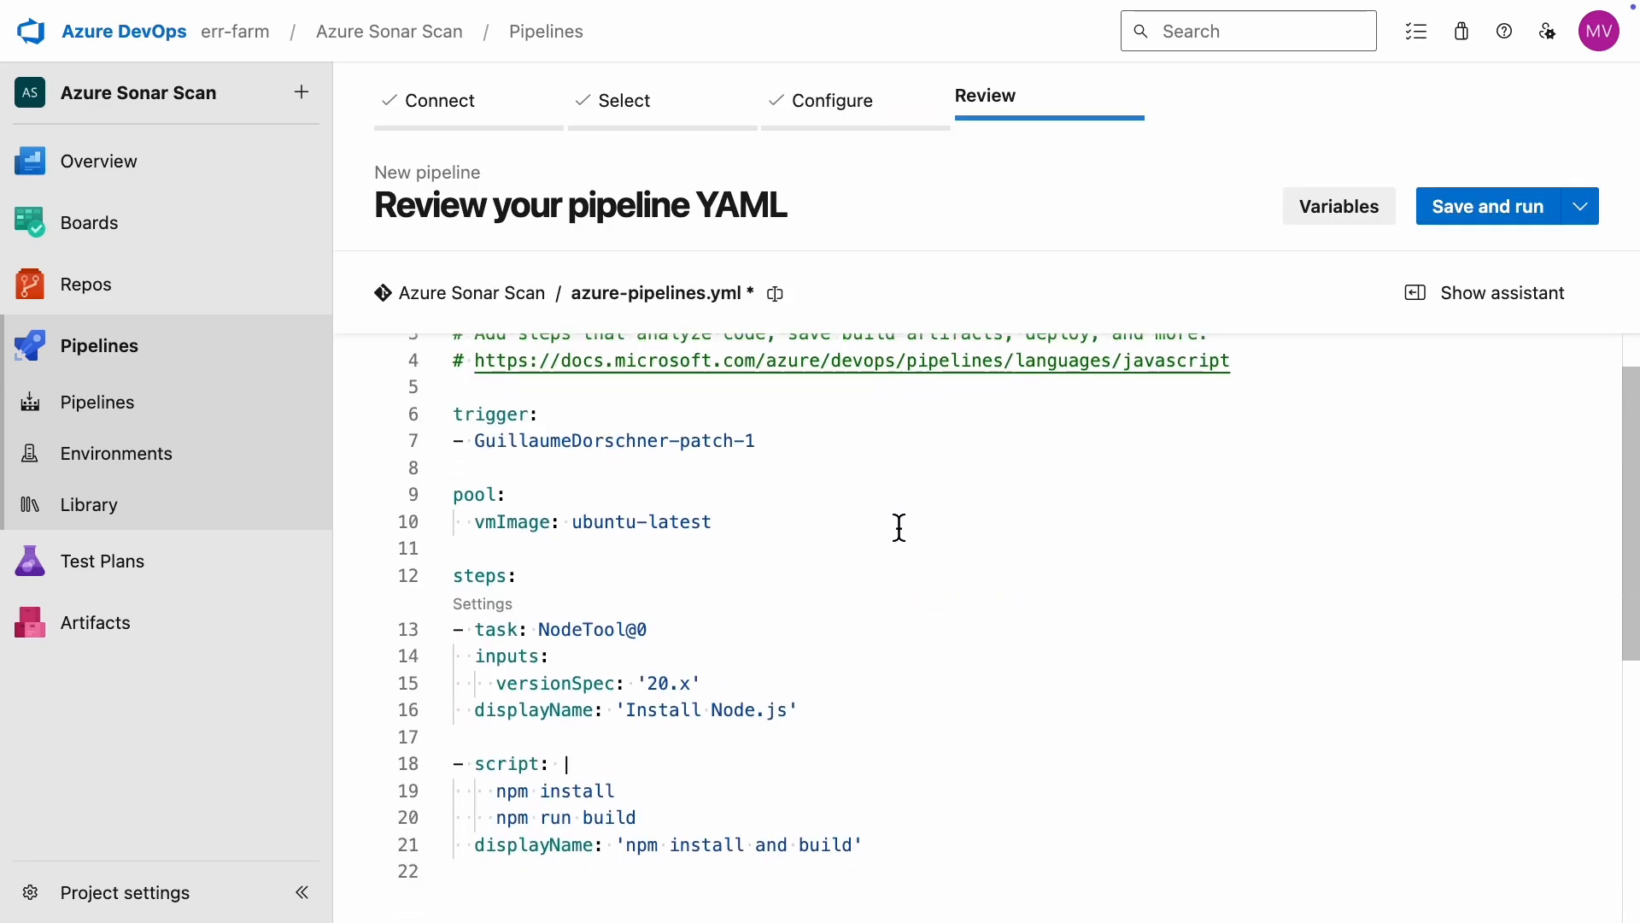
{"action": "left_click_drag", "start_coordinate": [892, 795], "coordinate": [382, 711]}
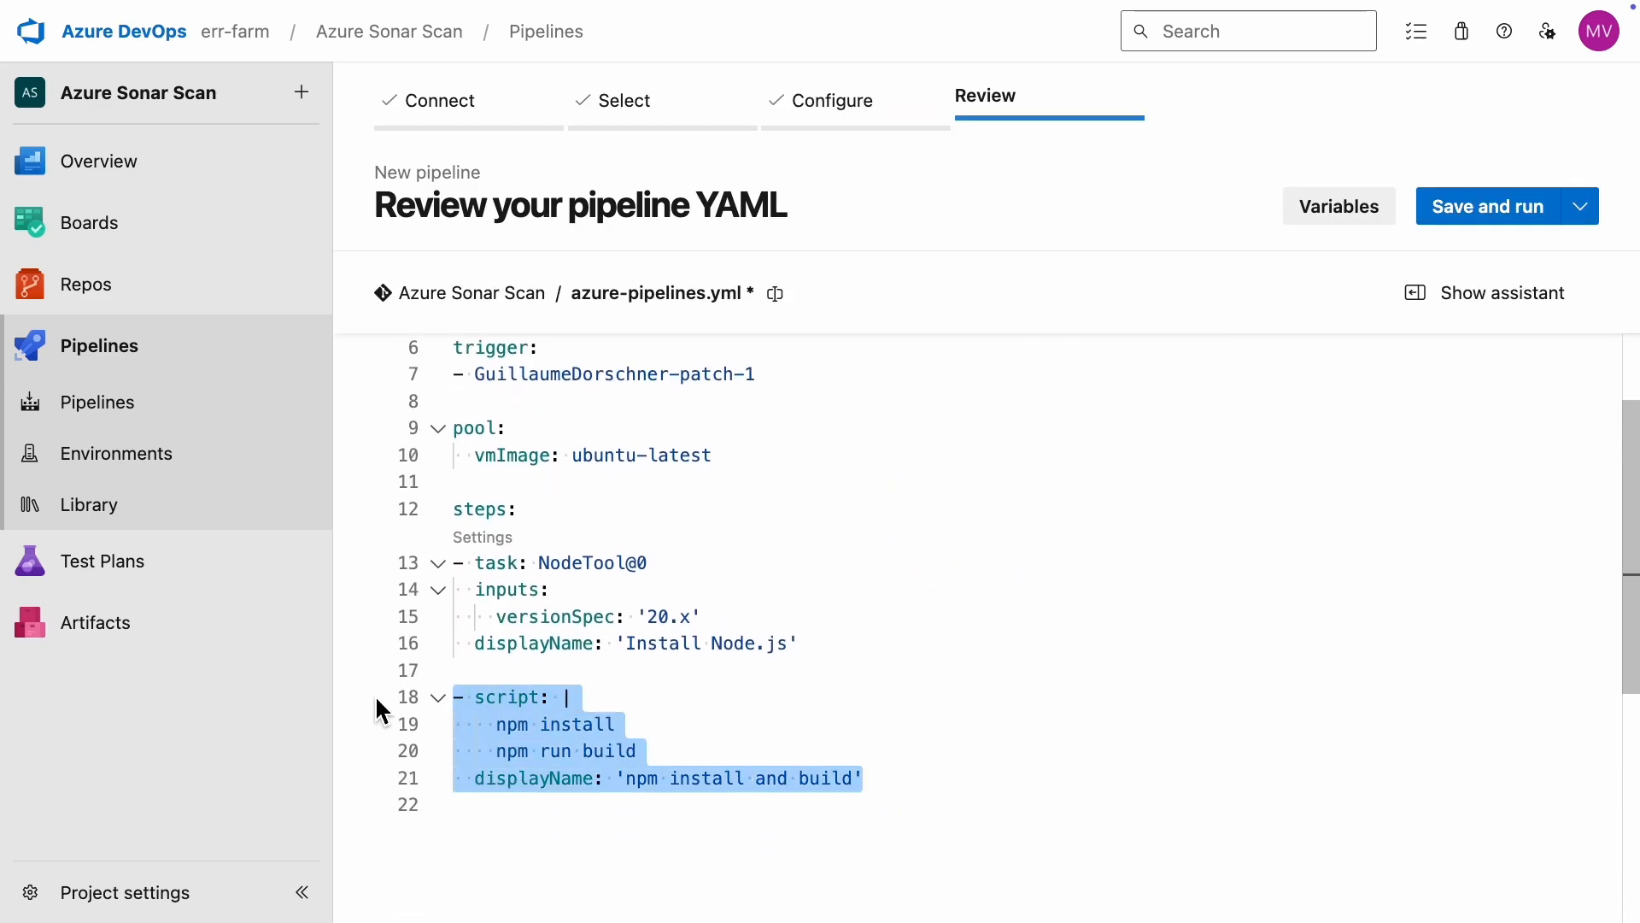
{"action": "key", "text": "BackSpace"}
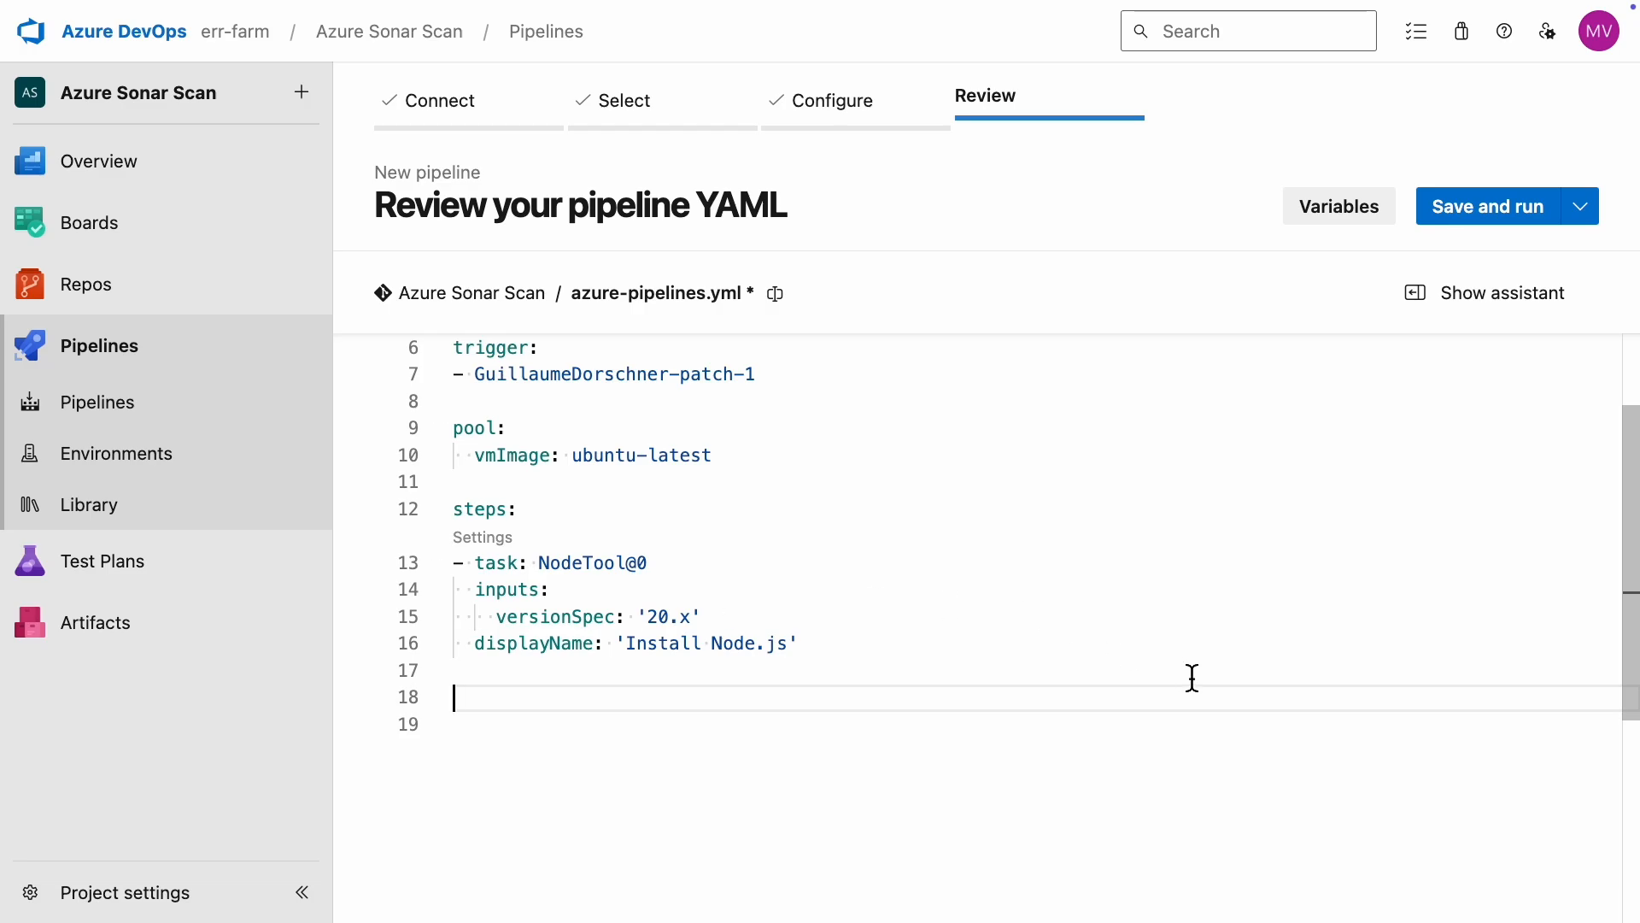
{"action": "scroll", "coordinate": [1192, 677], "scroll_direction": "up", "scroll_amount": 3}
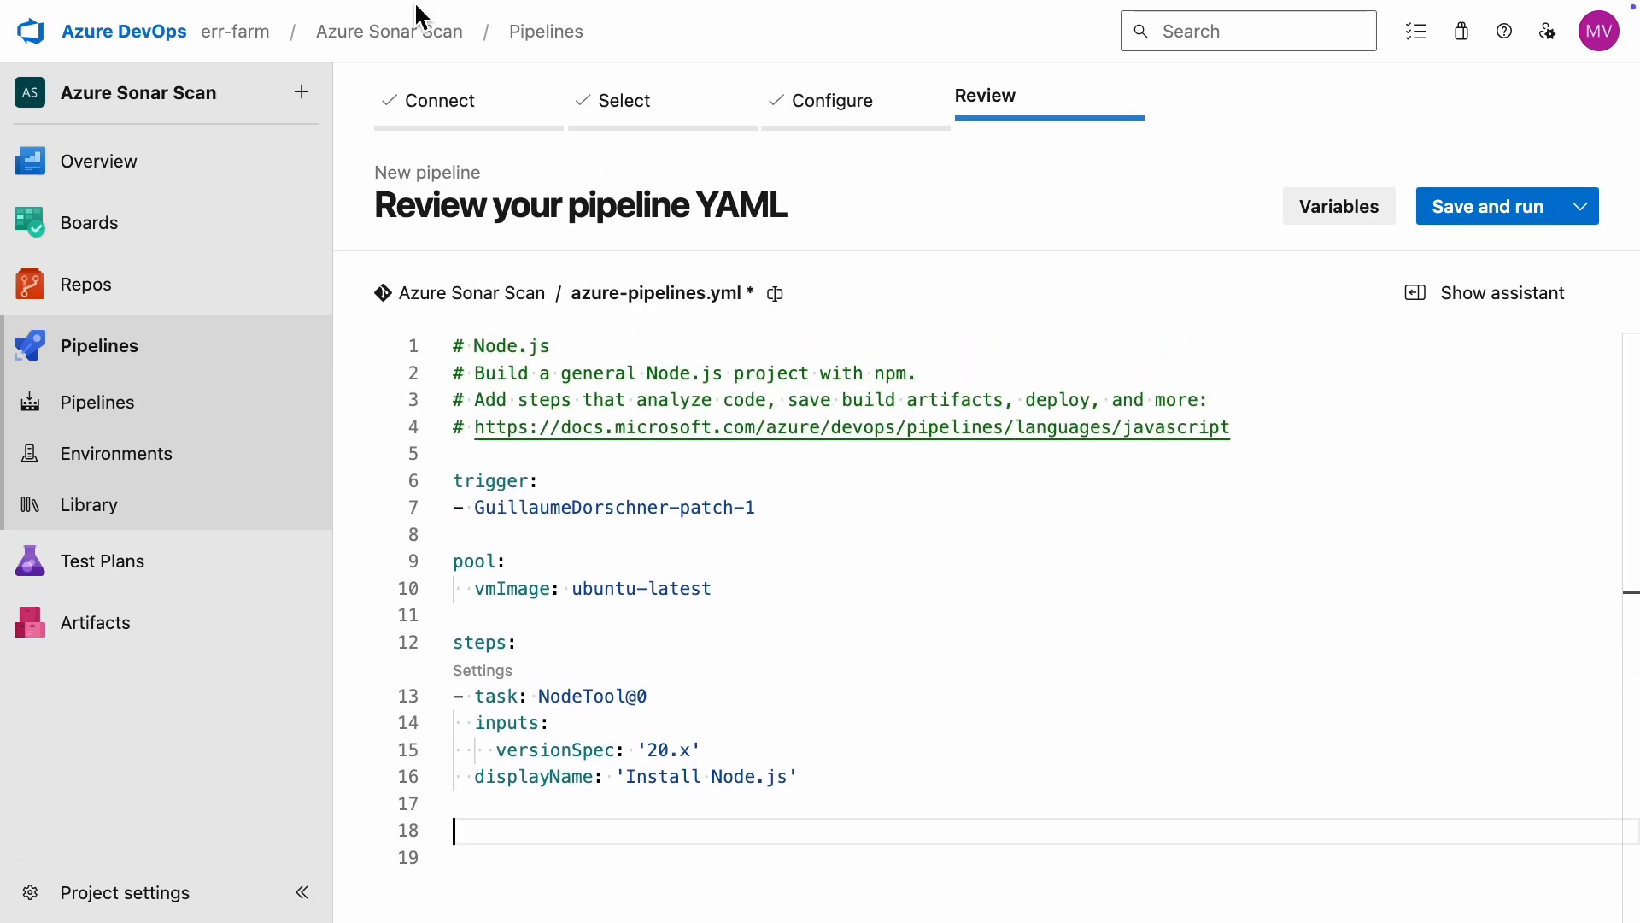
Step: Close the GitHub repository page and open sonarcloud.io in a separate browser tab
{"action": "mouse_move", "coordinate": [415, 14]}
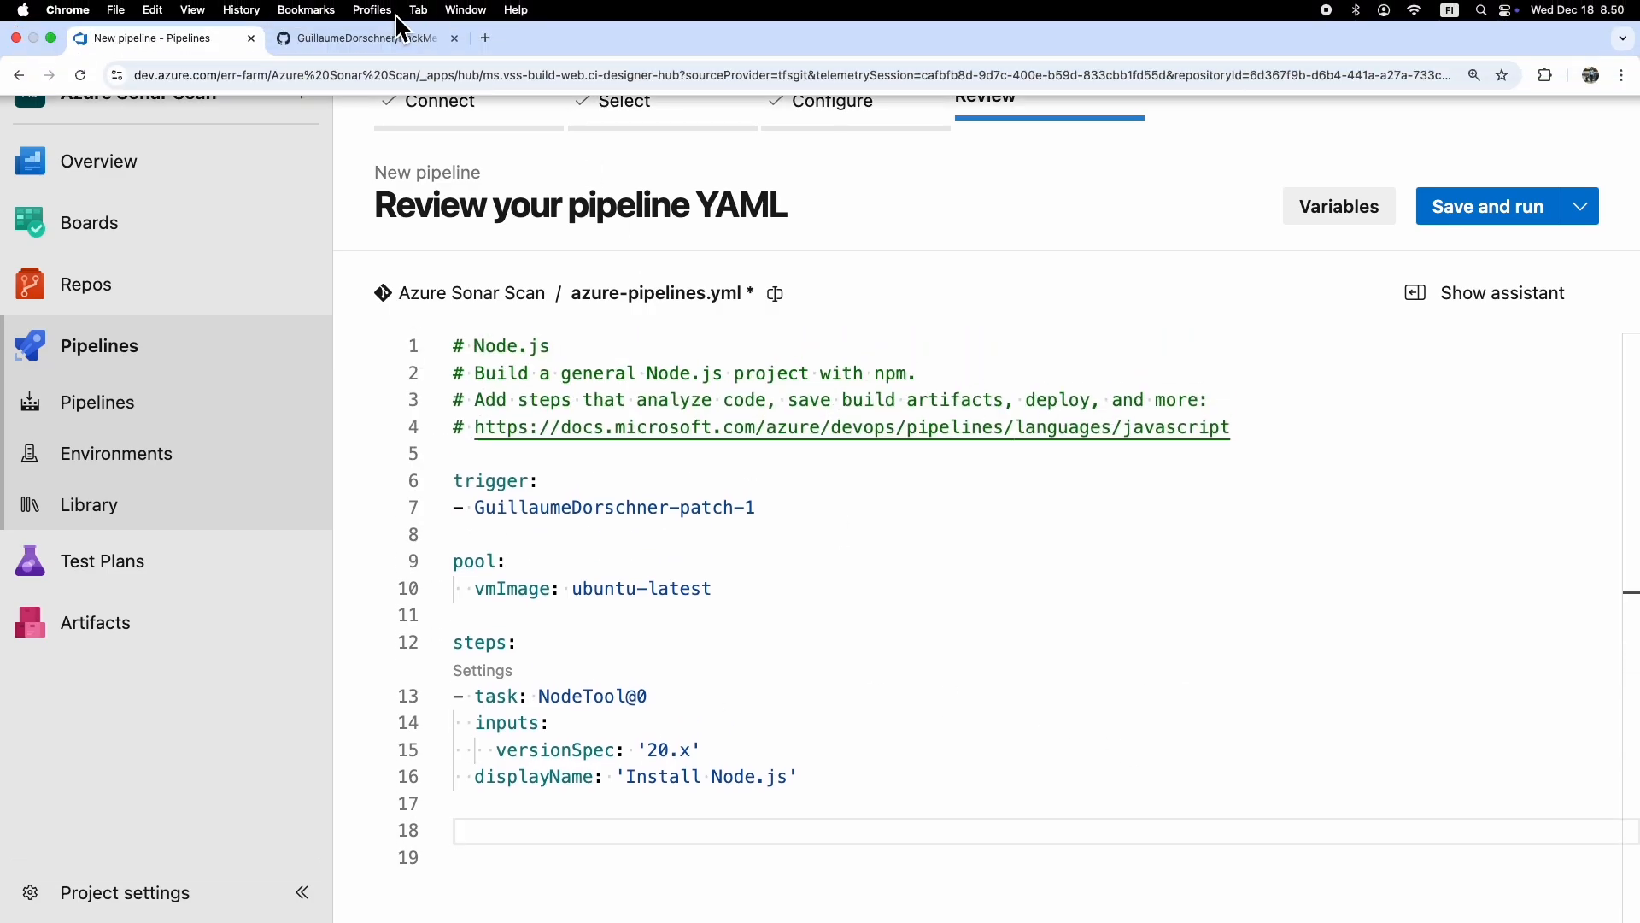
{"action": "left_click", "coordinate": [454, 38]}
{"action": "left_click", "coordinate": [285, 38]}
{"action": "type", "text": "sonar"}
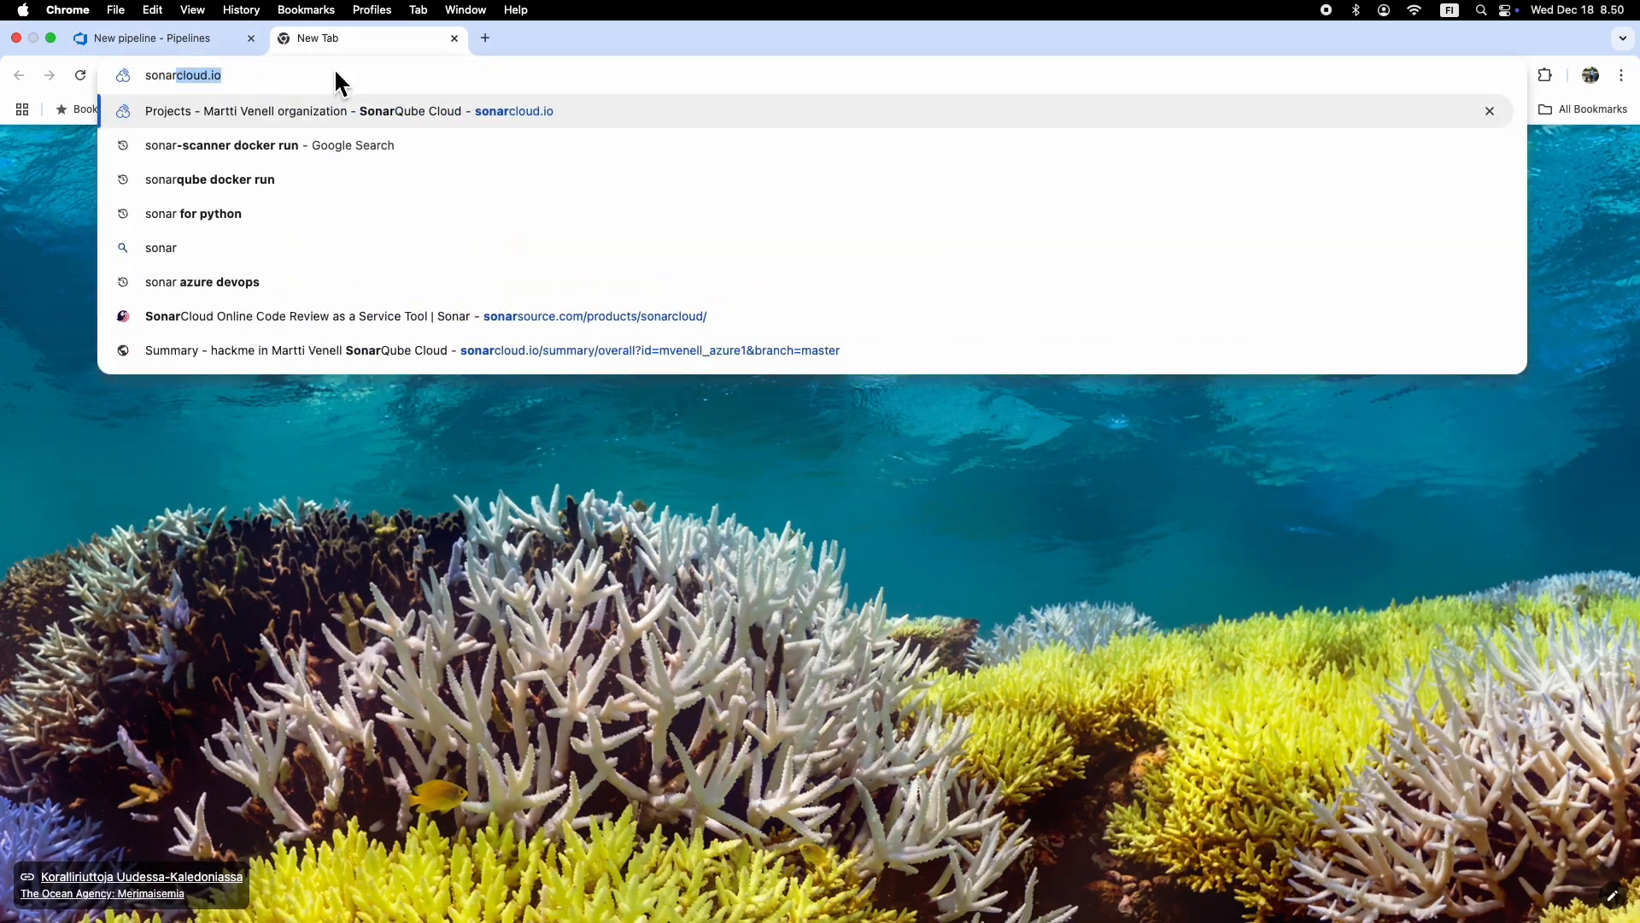
{"action": "type", "text": "cloud.io"}
{"action": "key", "text": "Return"}
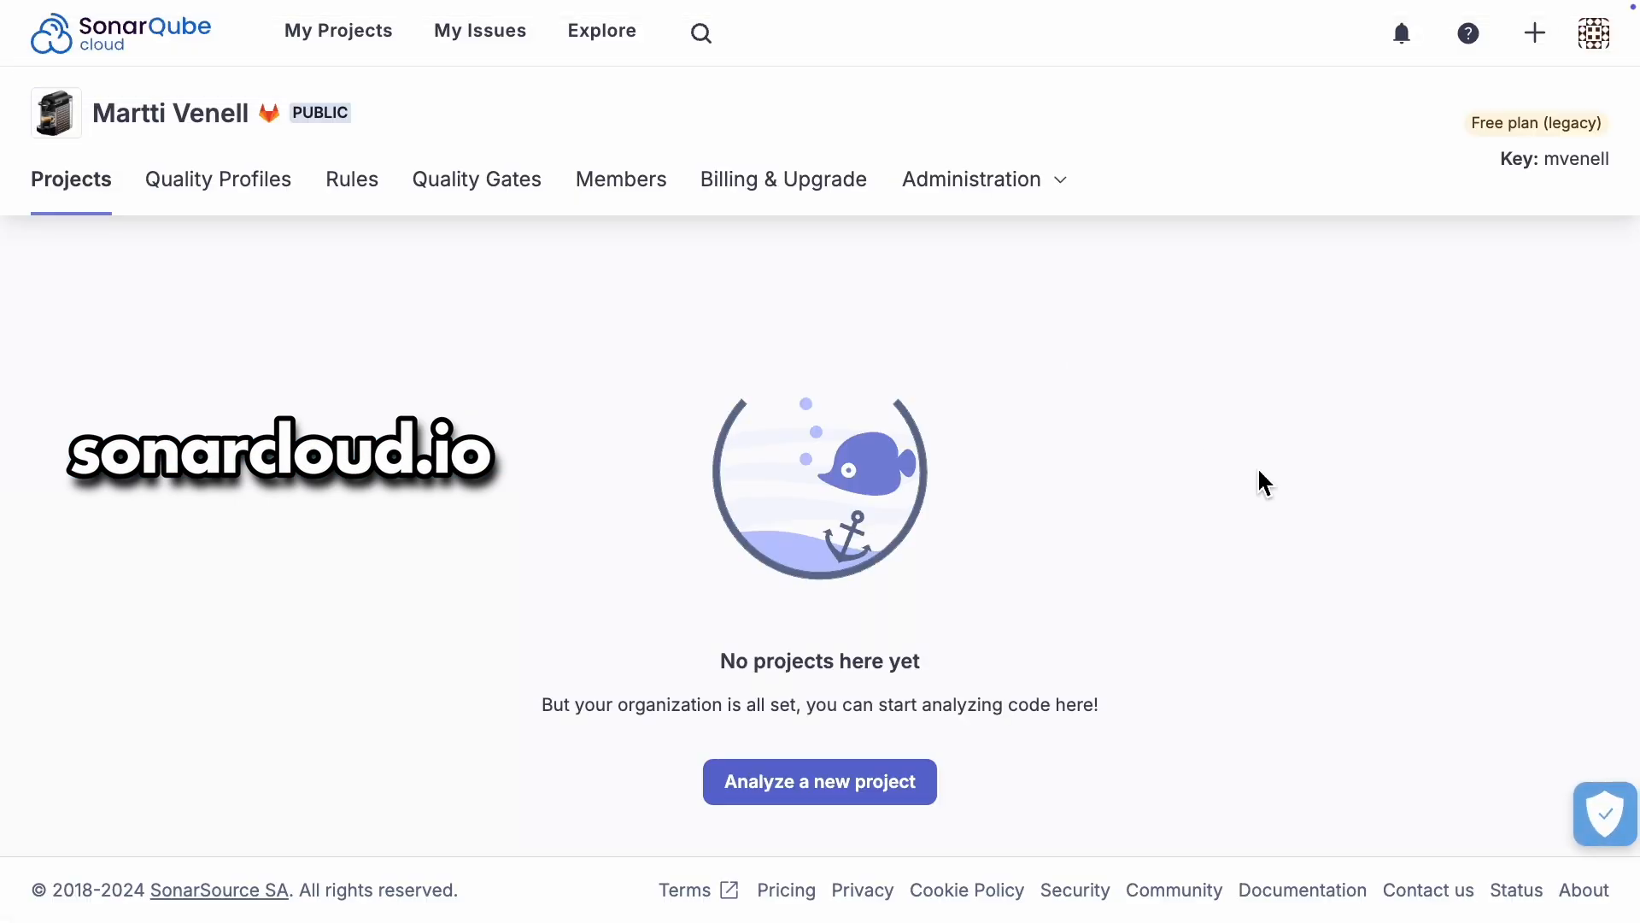
Step: Manually create a SonarQube Cloud project with the display name azure-sonar-scan, basing new code on the previous version
{"action": "left_click", "coordinate": [839, 798]}
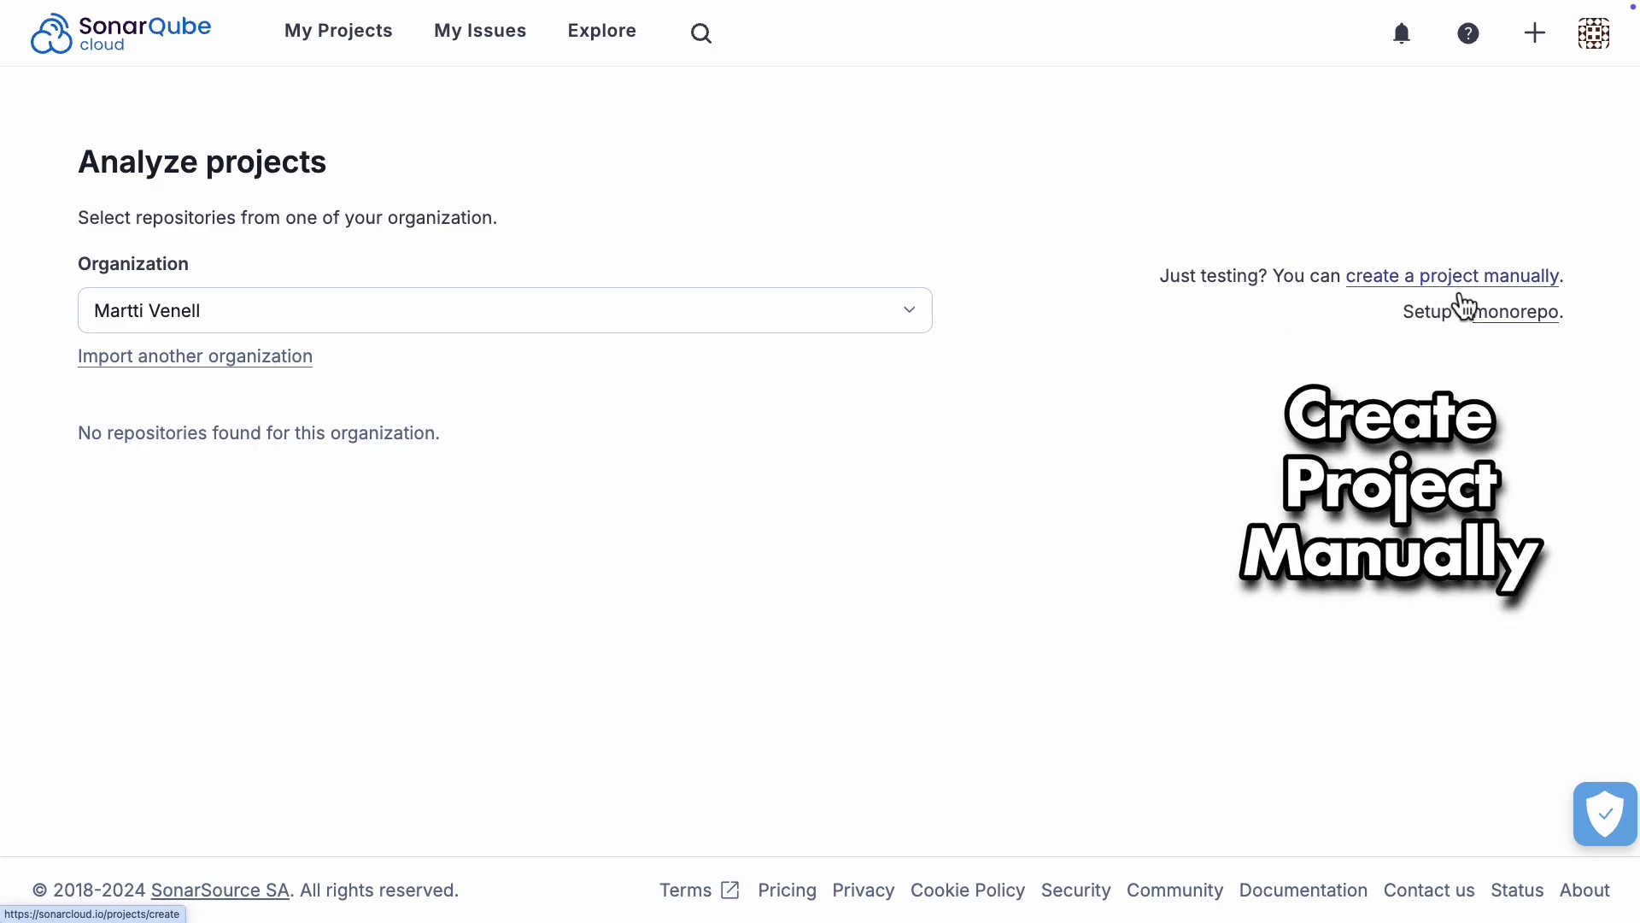
{"action": "left_click", "coordinate": [1462, 295]}
{"action": "type", "text": "azure-sona"}
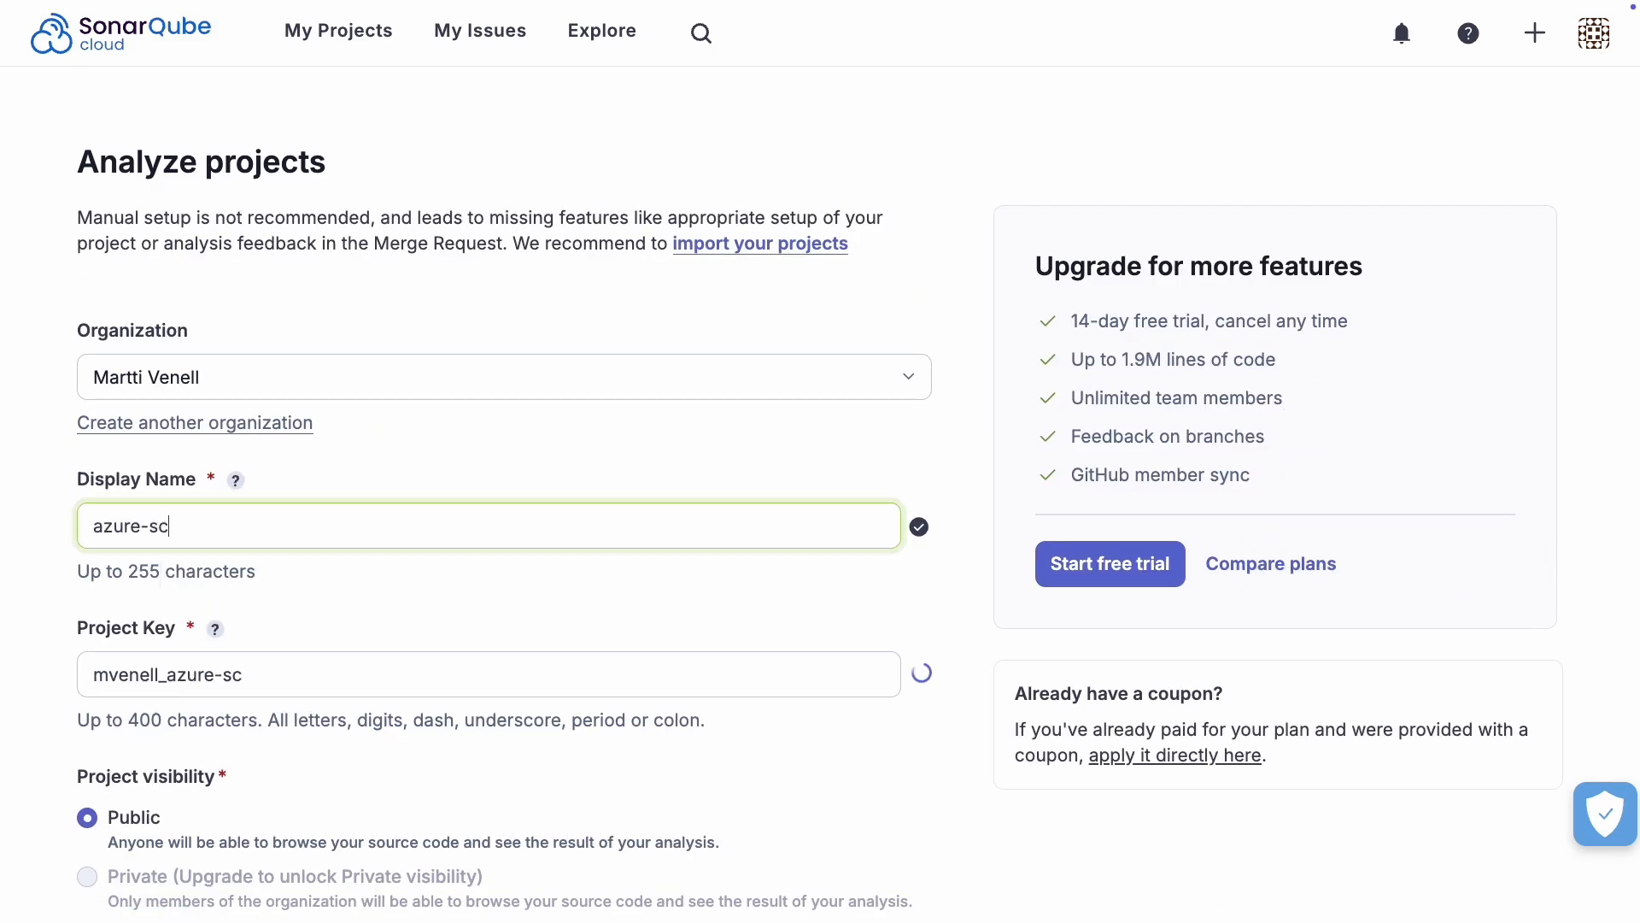
{"action": "type", "text": "r-scan"}
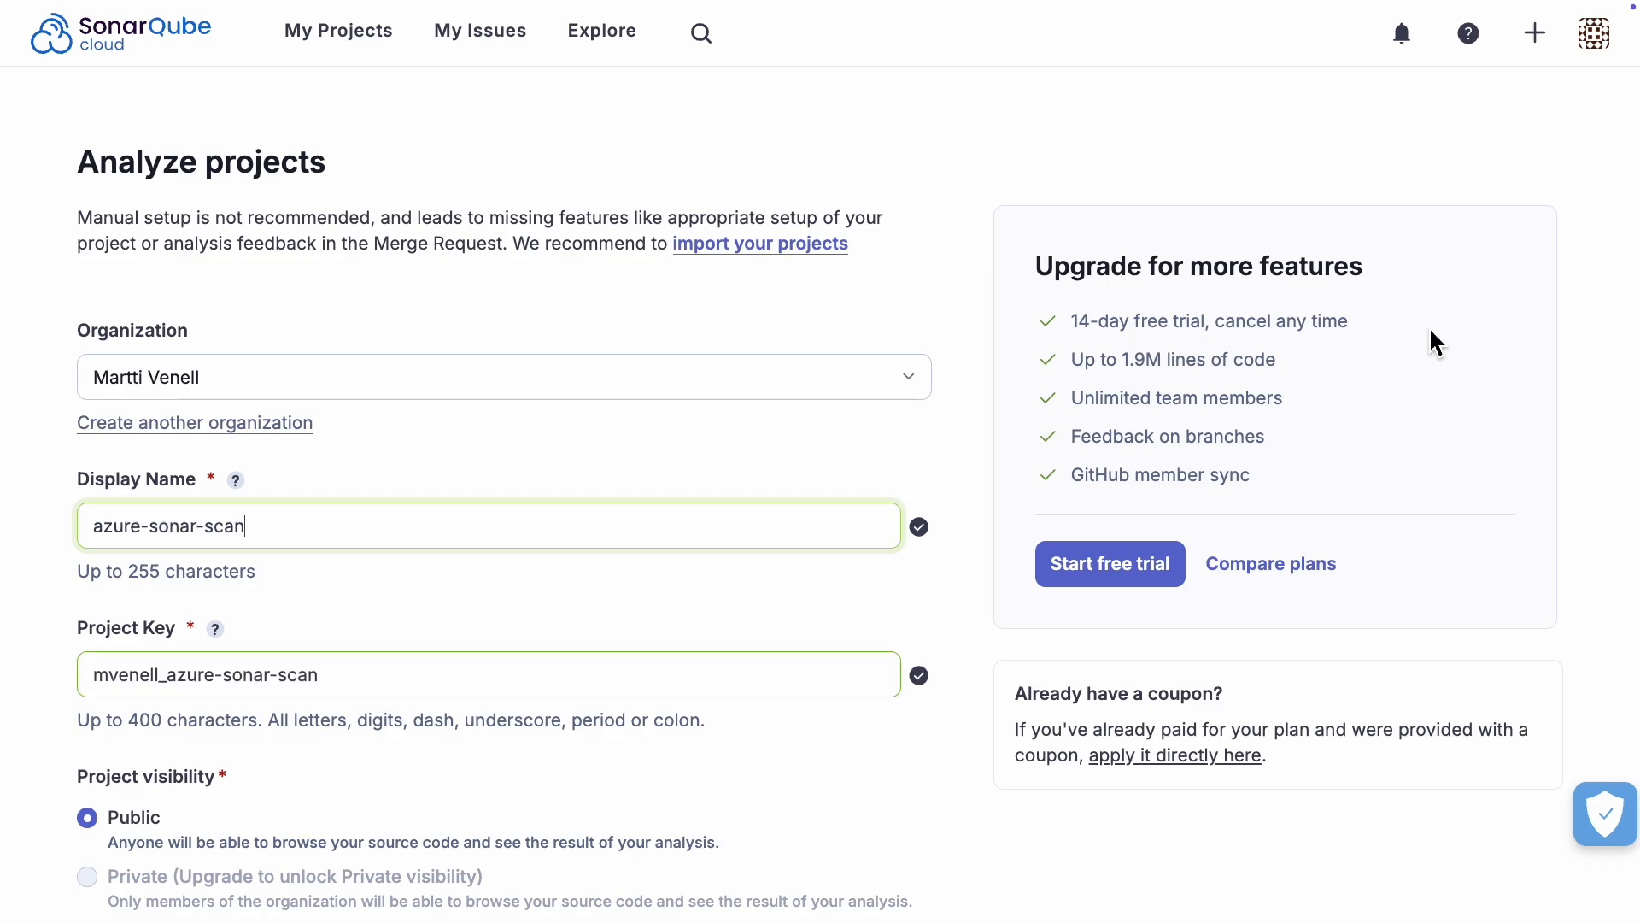
{"action": "scroll", "coordinate": [1435, 341], "scroll_direction": "down", "scroll_amount": 3}
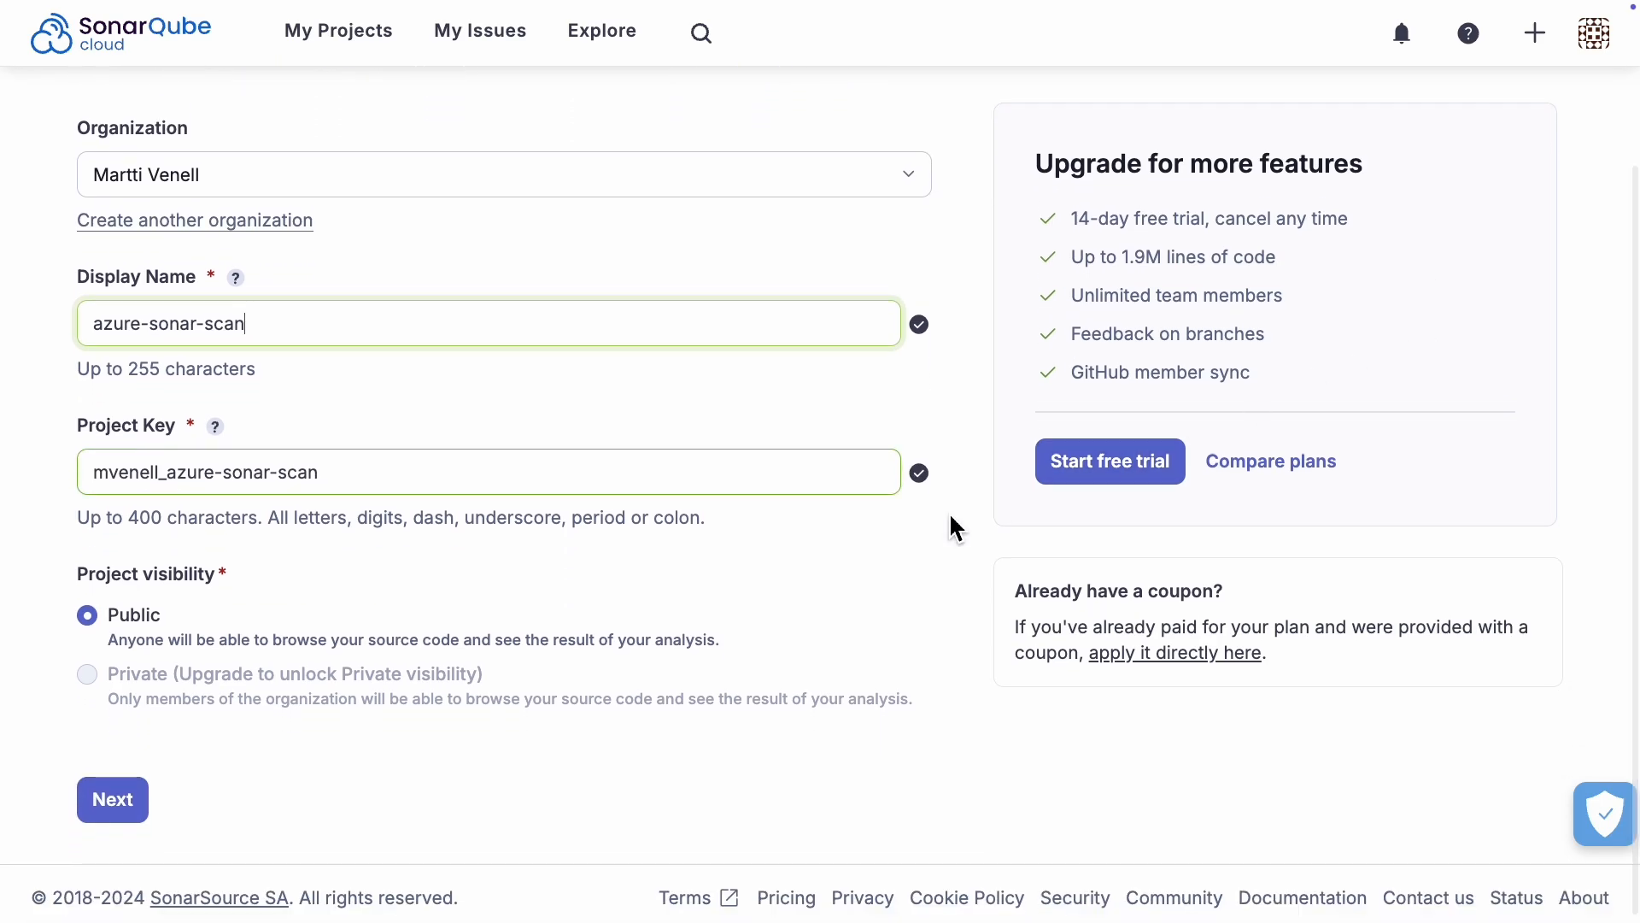
{"action": "left_click", "coordinate": [118, 801]}
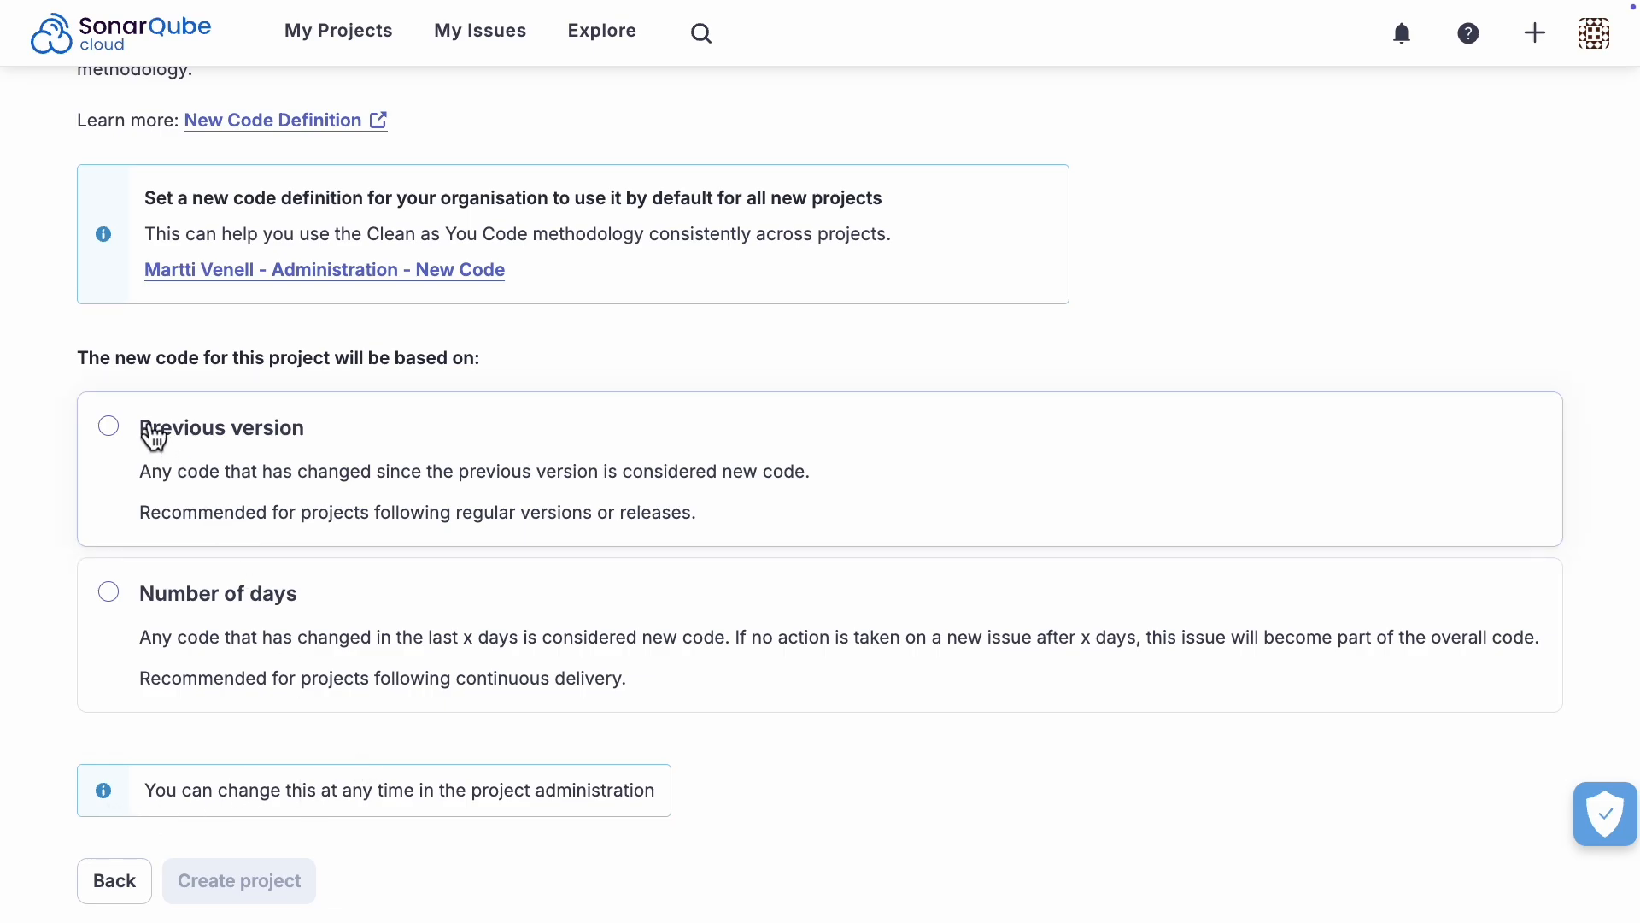
{"action": "left_click", "coordinate": [154, 444]}
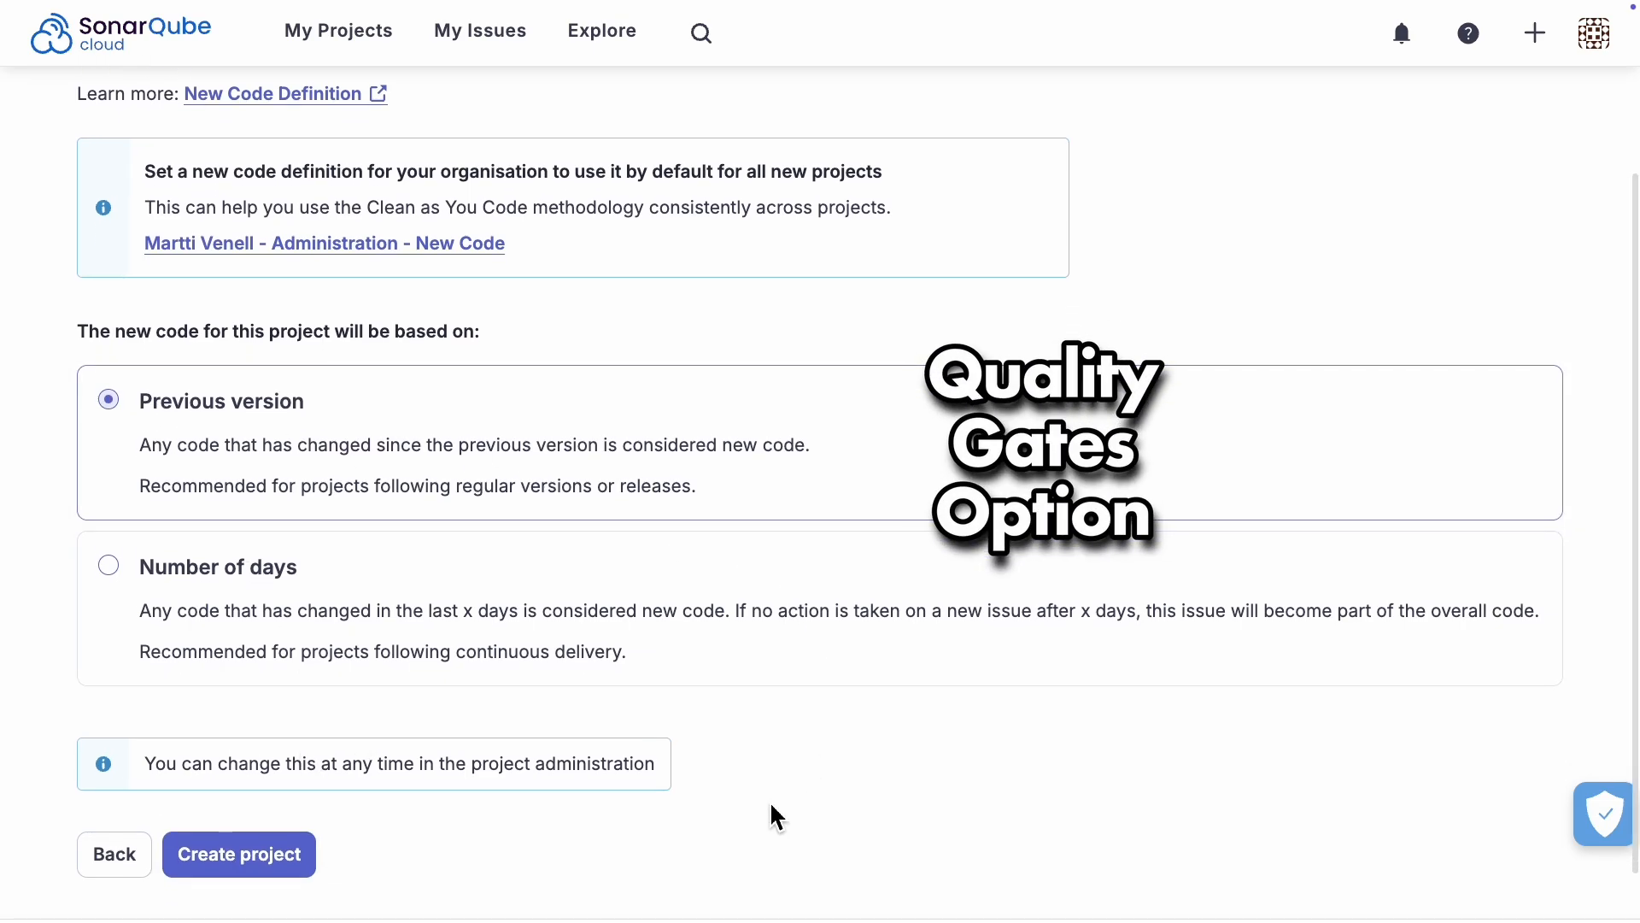
{"action": "left_click", "coordinate": [296, 868]}
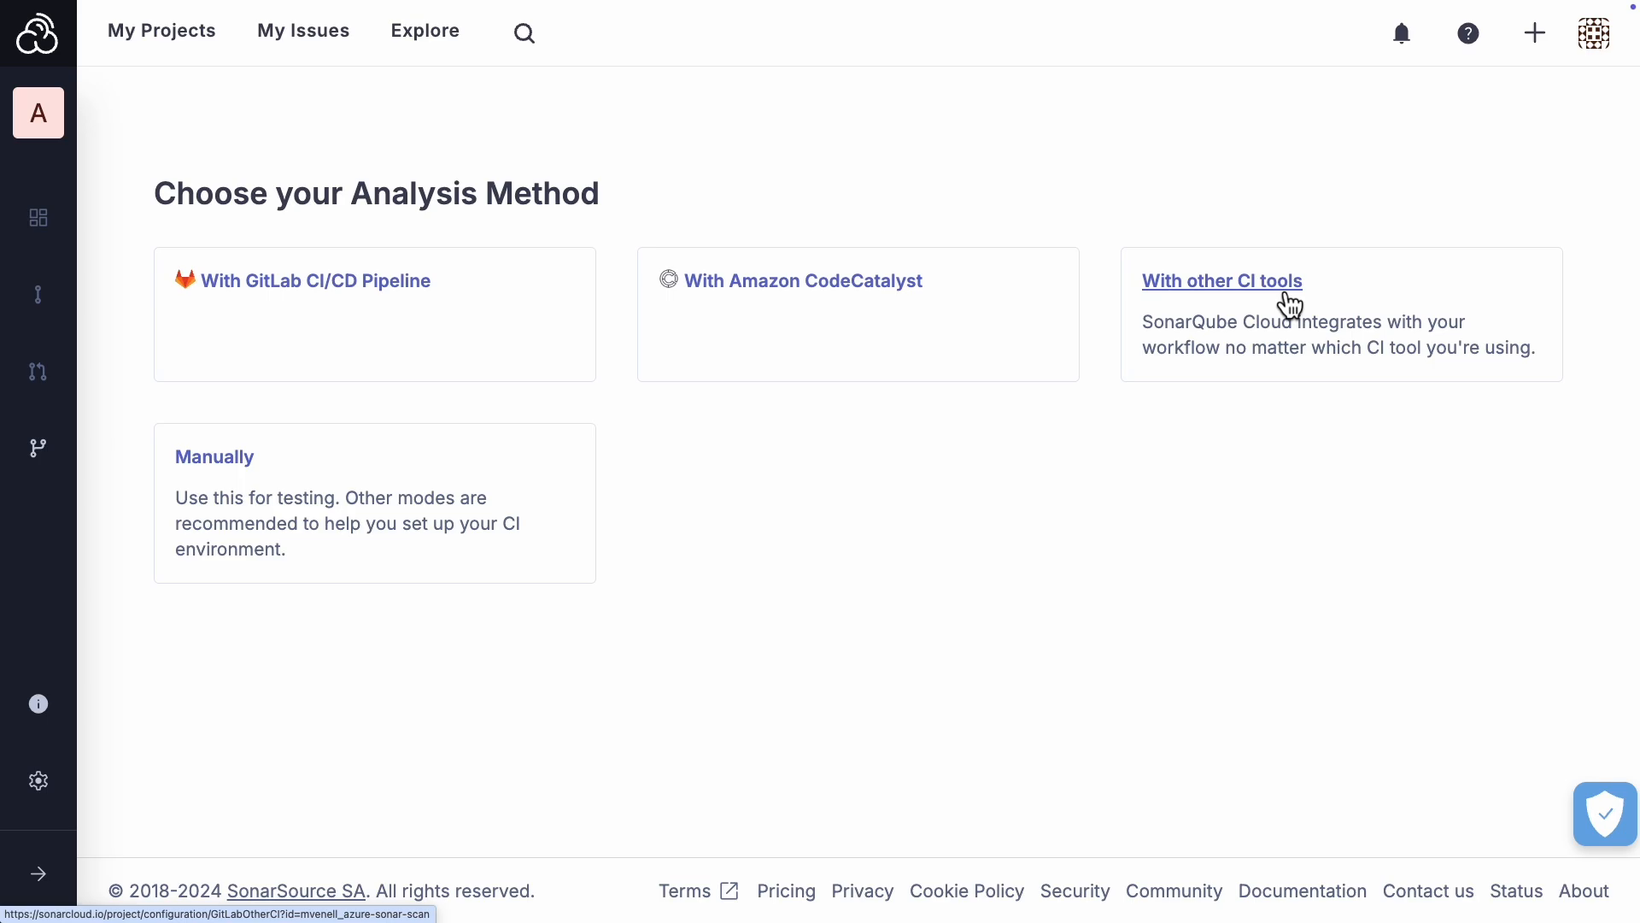
Step: Choose other CI tools as the analysis method and review the setup instructions for Maven and Gradle projects
{"action": "left_click", "coordinate": [1289, 303]}
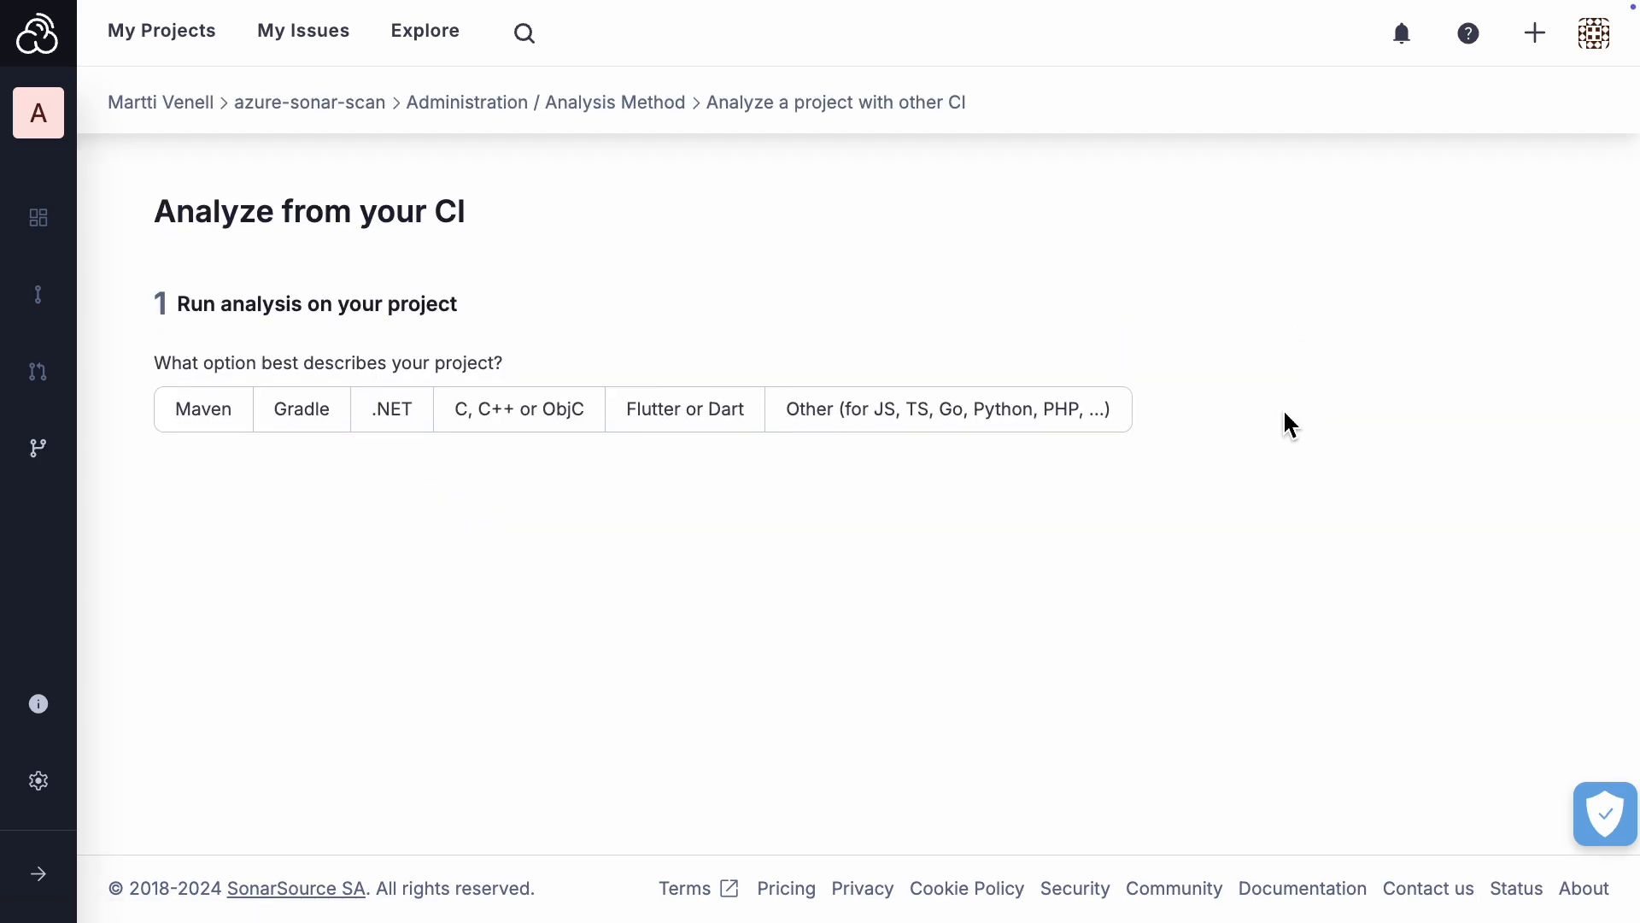
{"action": "left_click", "coordinate": [226, 423]}
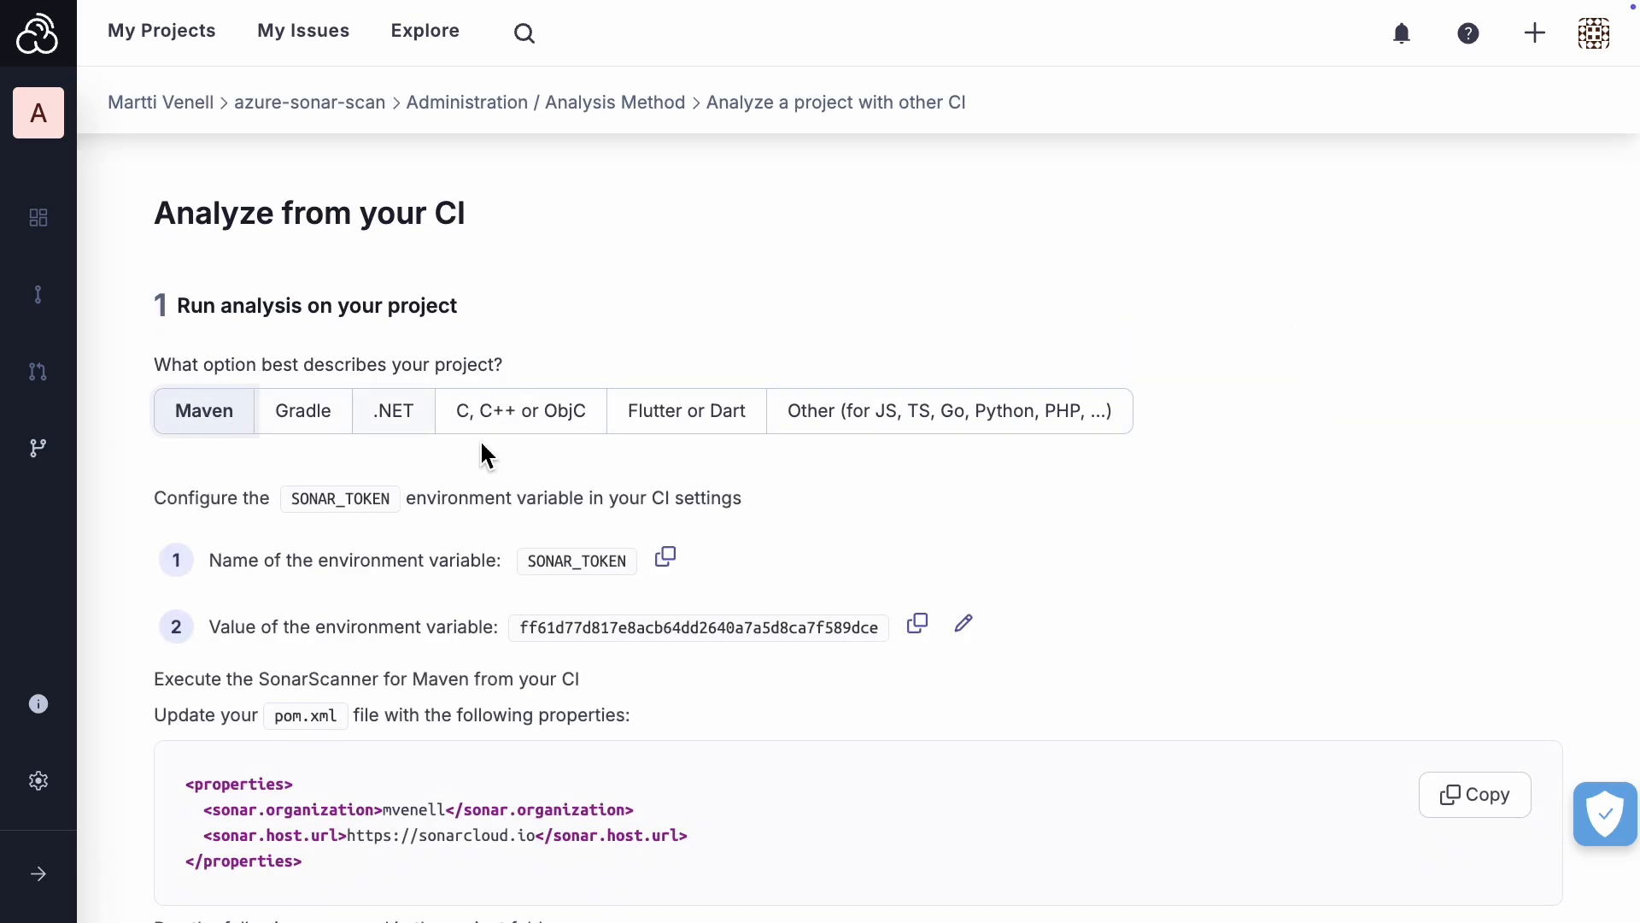
{"action": "scroll", "coordinate": [1289, 663], "scroll_direction": "down", "scroll_amount": 4}
{"action": "scroll", "coordinate": [1290, 664], "scroll_direction": "up", "scroll_amount": 3}
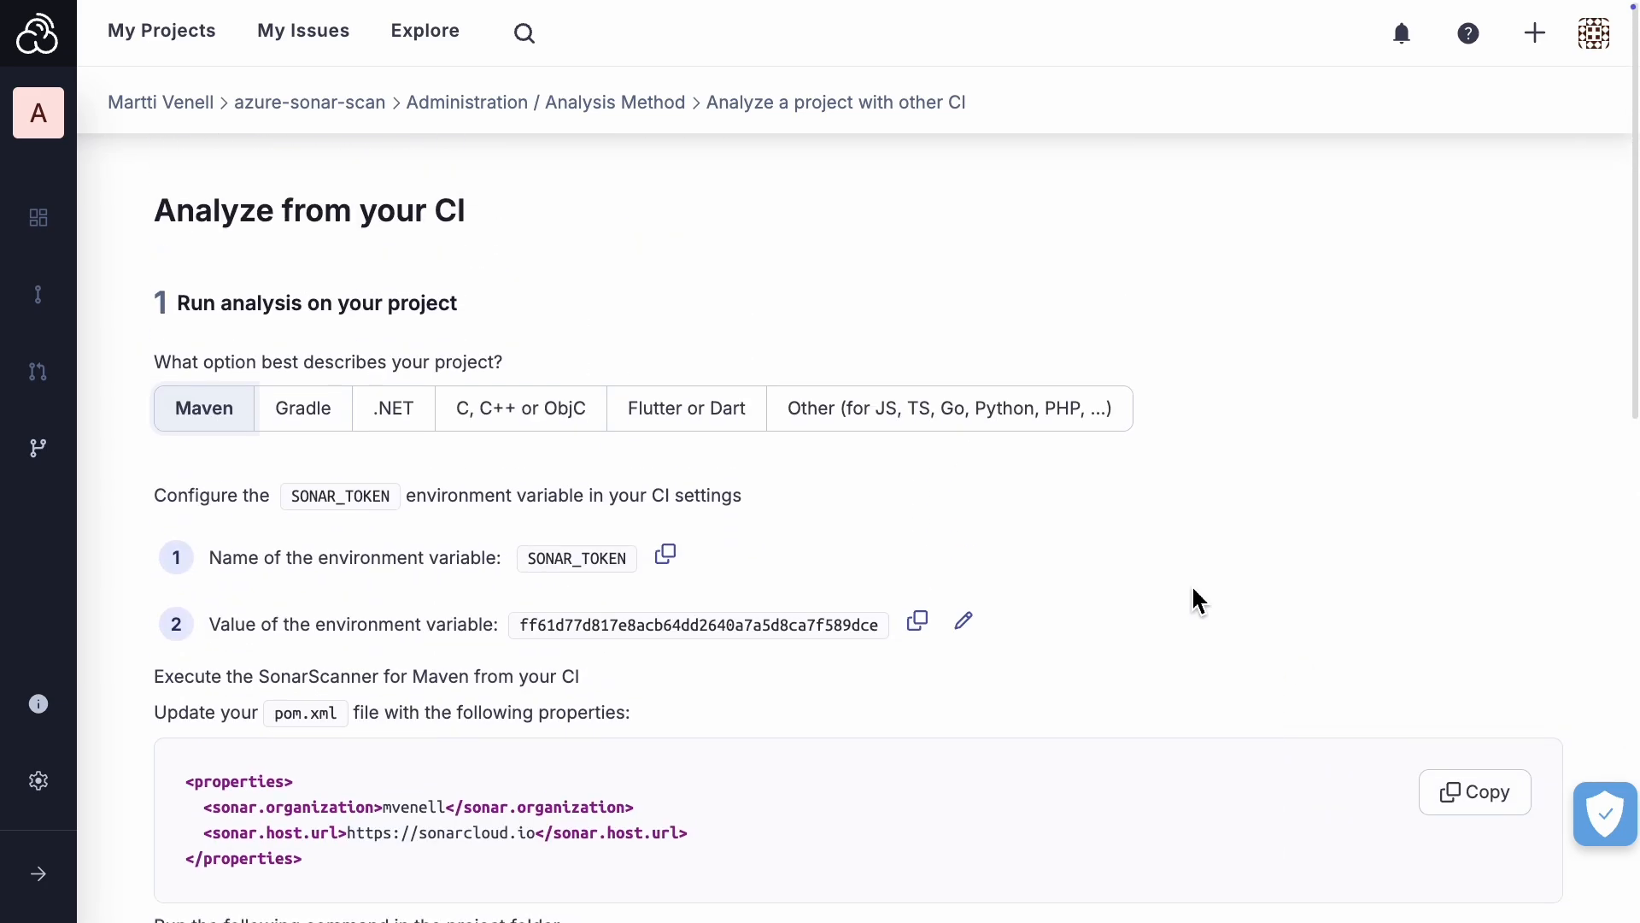
{"action": "left_click", "coordinate": [304, 410]}
{"action": "scroll", "coordinate": [1102, 615], "scroll_direction": "down", "scroll_amount": 2}
{"action": "scroll", "coordinate": [1110, 620], "scroll_direction": "down", "scroll_amount": 2}
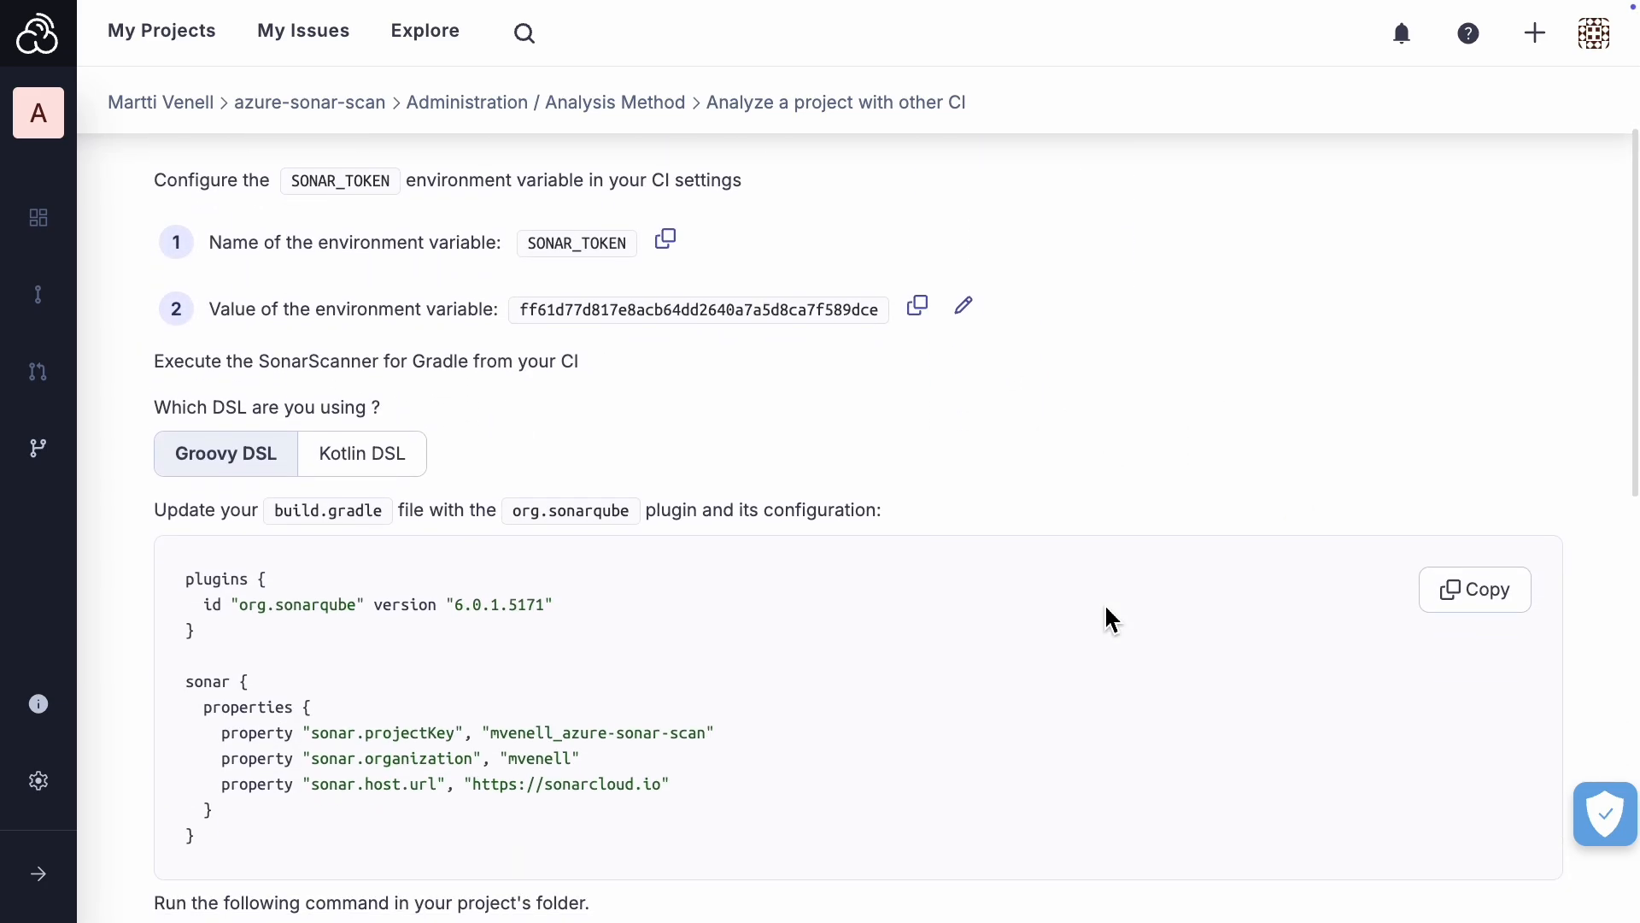
Step: Review the analysis setup instructions for .NET, C, C++ or ObjC, and Flutter or Dart projects
{"action": "scroll", "coordinate": [1105, 615], "scroll_direction": "up", "scroll_amount": 3}
{"action": "left_click", "coordinate": [402, 275]}
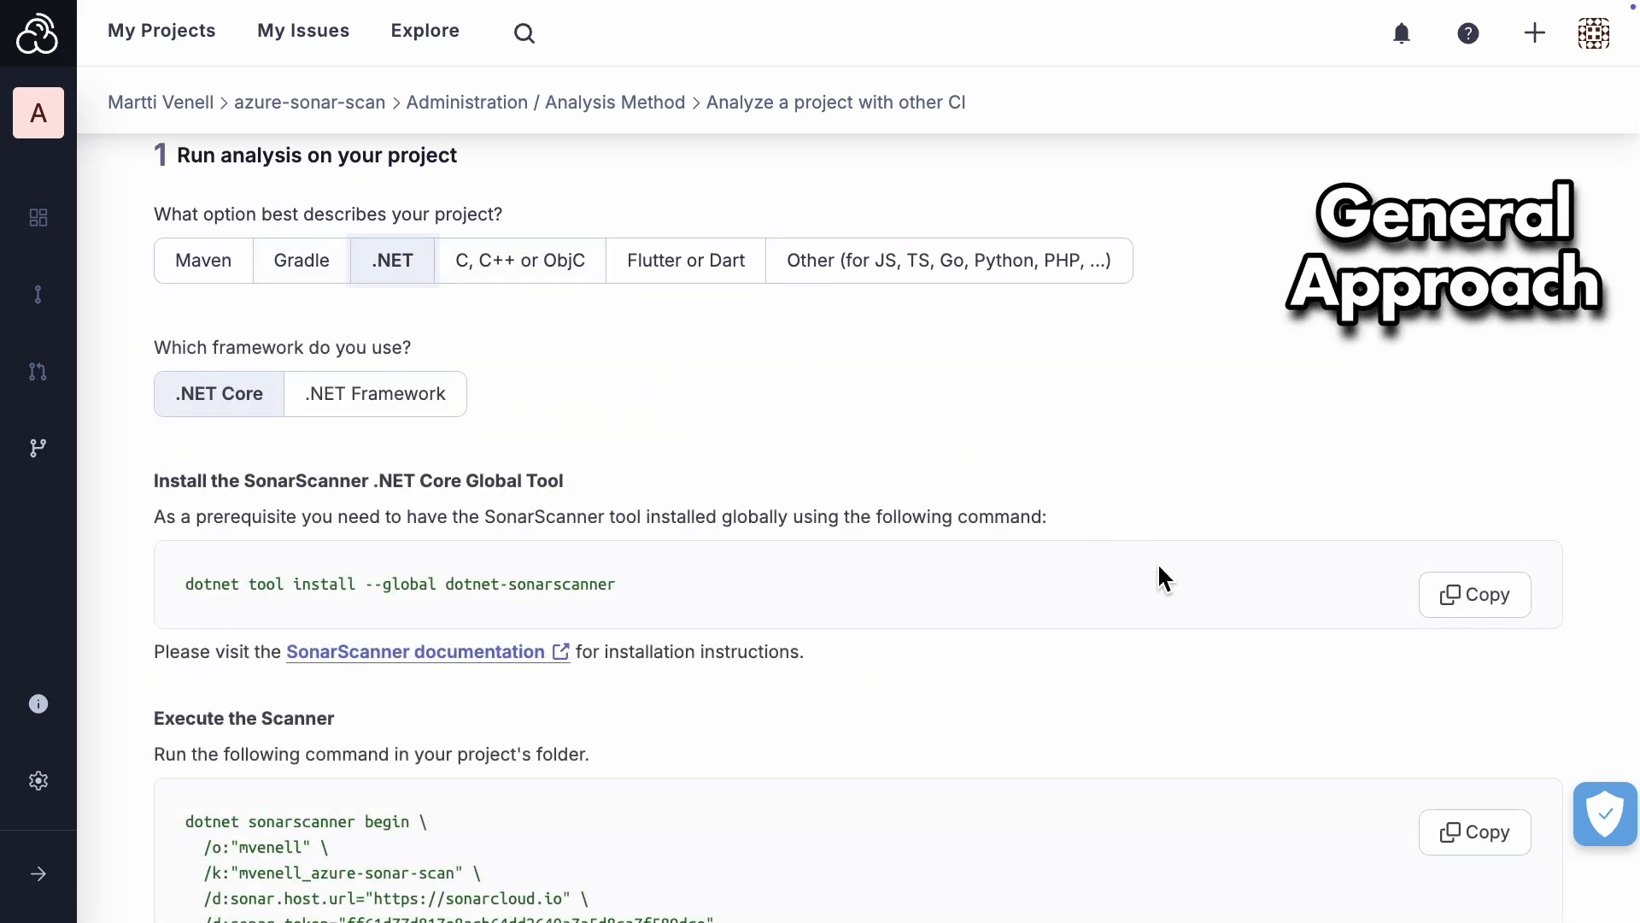
{"action": "scroll", "coordinate": [1219, 630], "scroll_direction": "down", "scroll_amount": 3}
{"action": "scroll", "coordinate": [1222, 630], "scroll_direction": "up", "scroll_amount": 3}
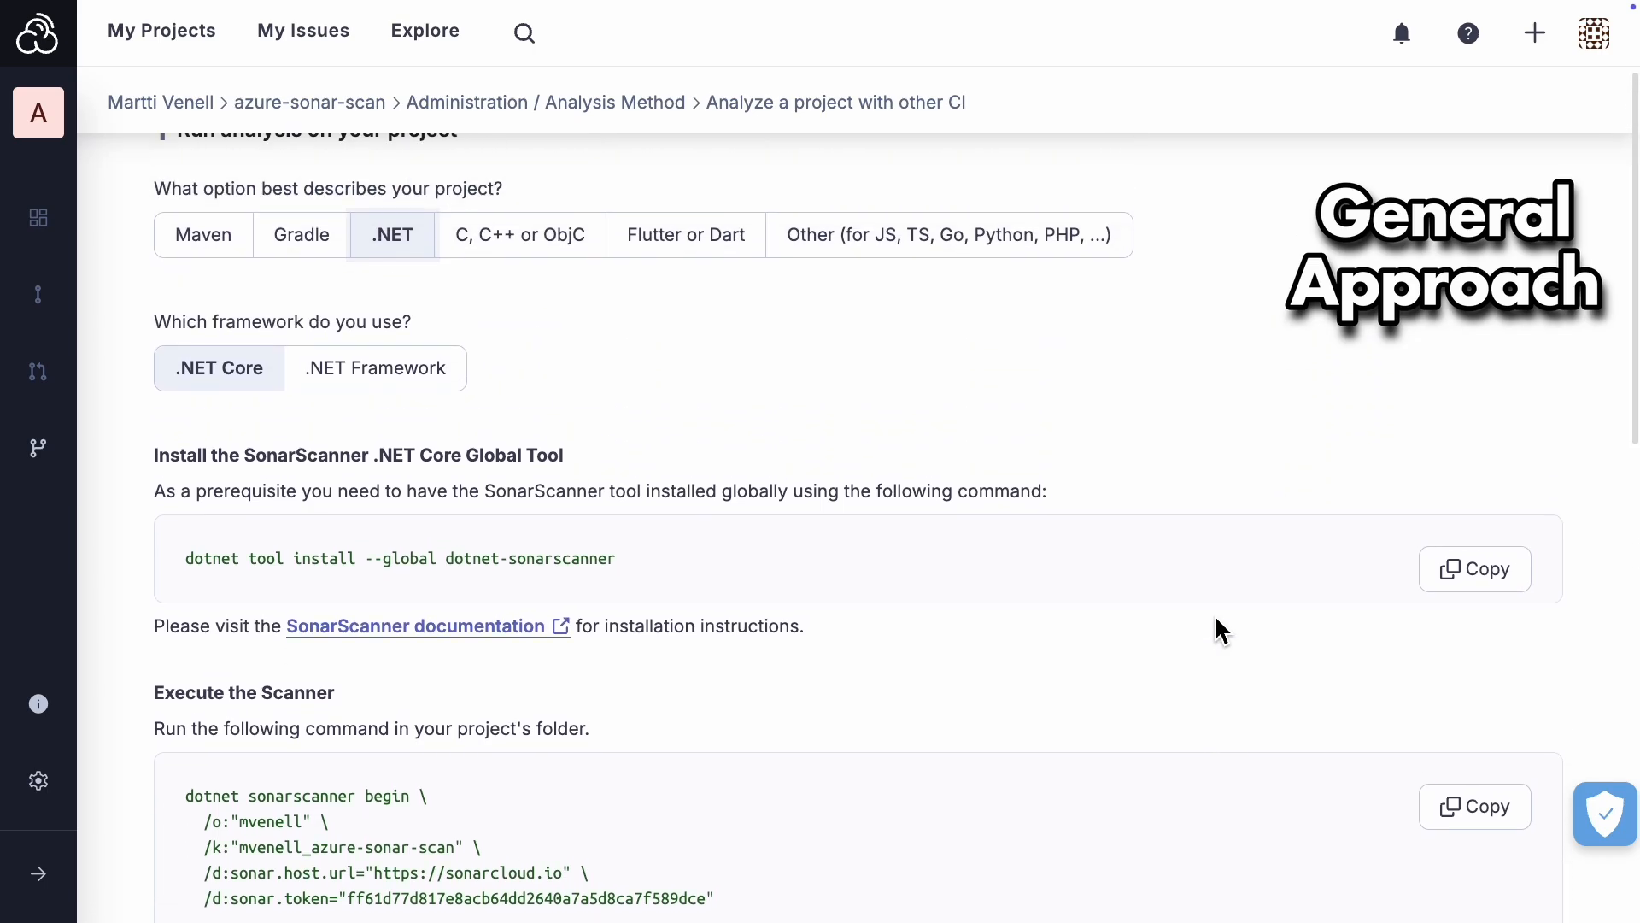
{"action": "left_click", "coordinate": [528, 295]}
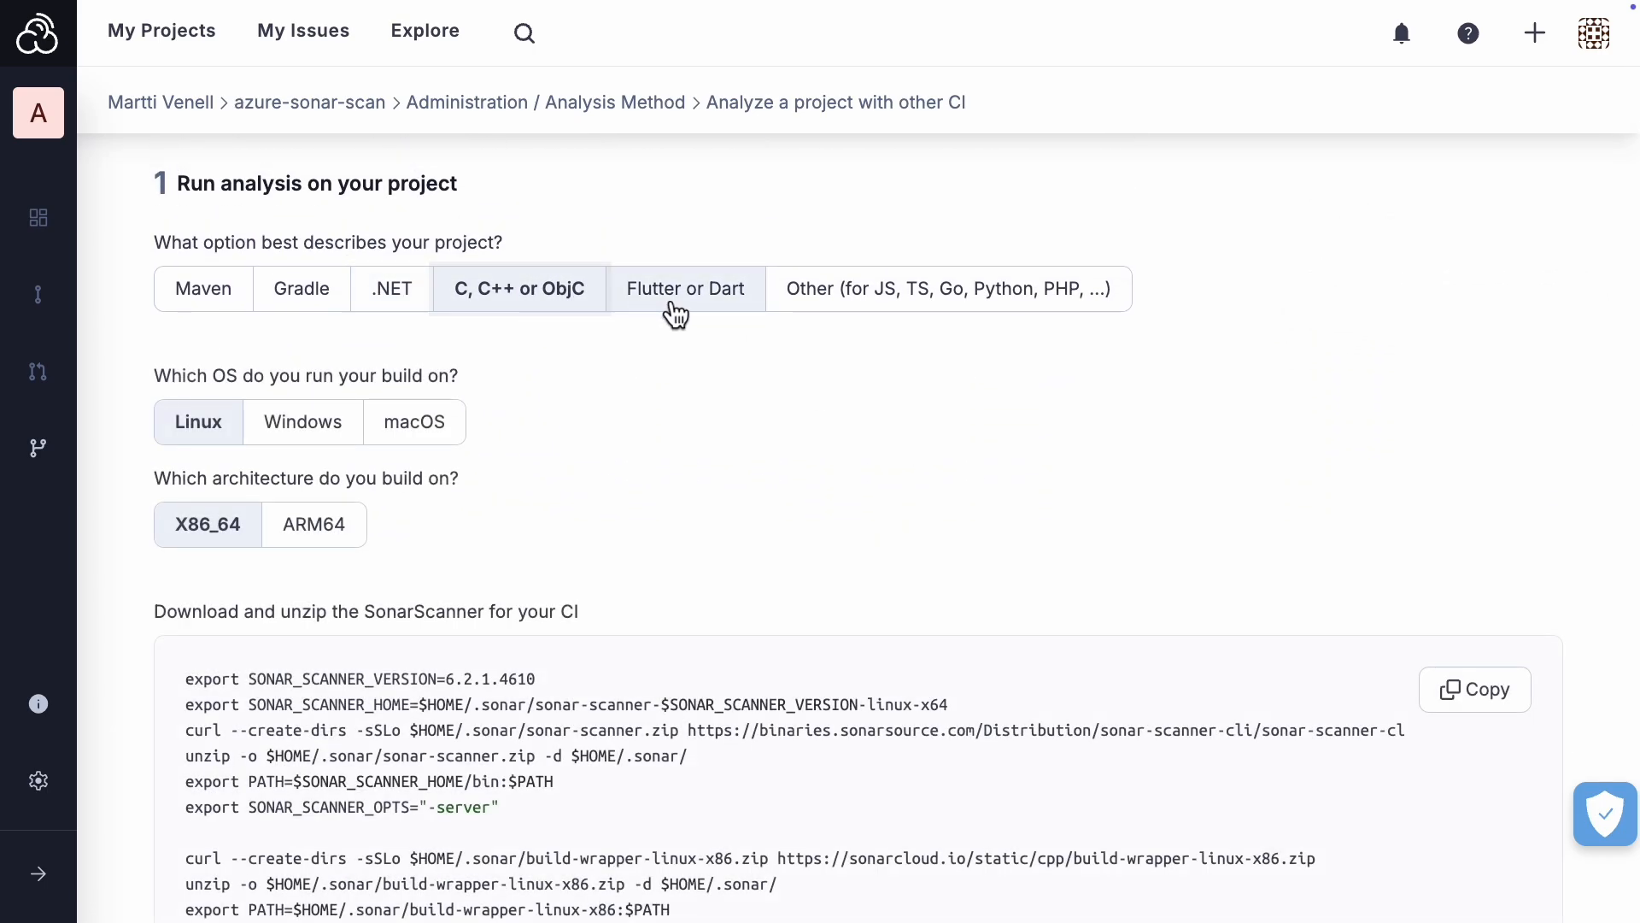
{"action": "left_click", "coordinate": [668, 307]}
Step: Choose Other as the project type and review the Linux SonarScanner download, token and execution instructions
{"action": "left_click", "coordinate": [864, 313]}
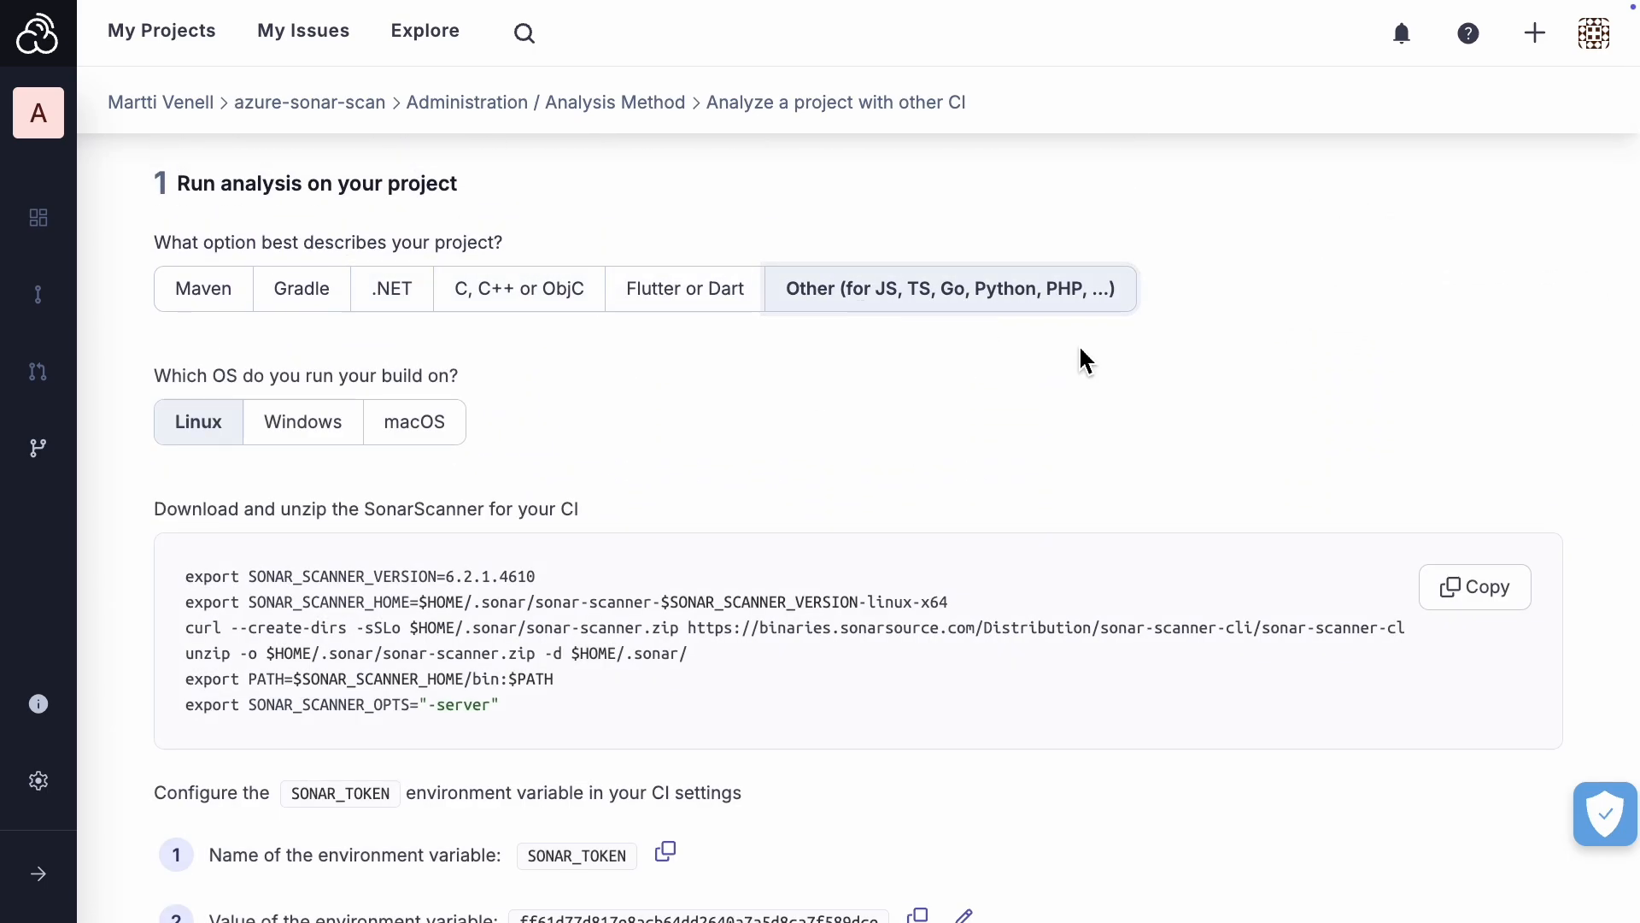
{"action": "scroll", "coordinate": [1186, 406], "scroll_direction": "down", "scroll_amount": 2}
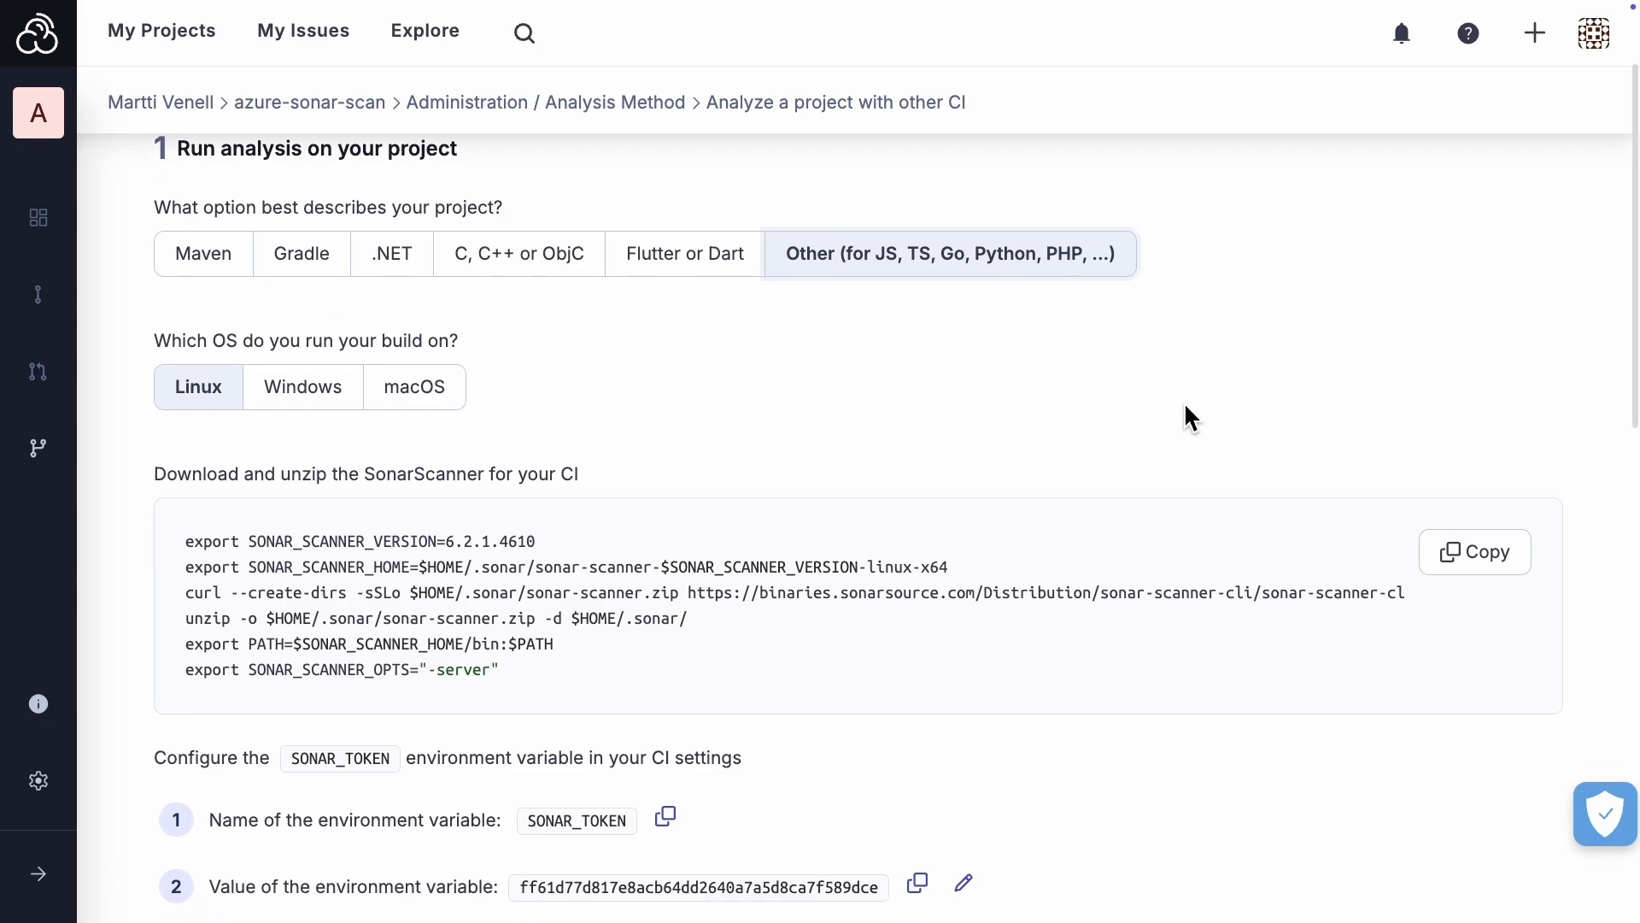
{"action": "scroll", "coordinate": [1186, 408], "scroll_direction": "down", "scroll_amount": 1}
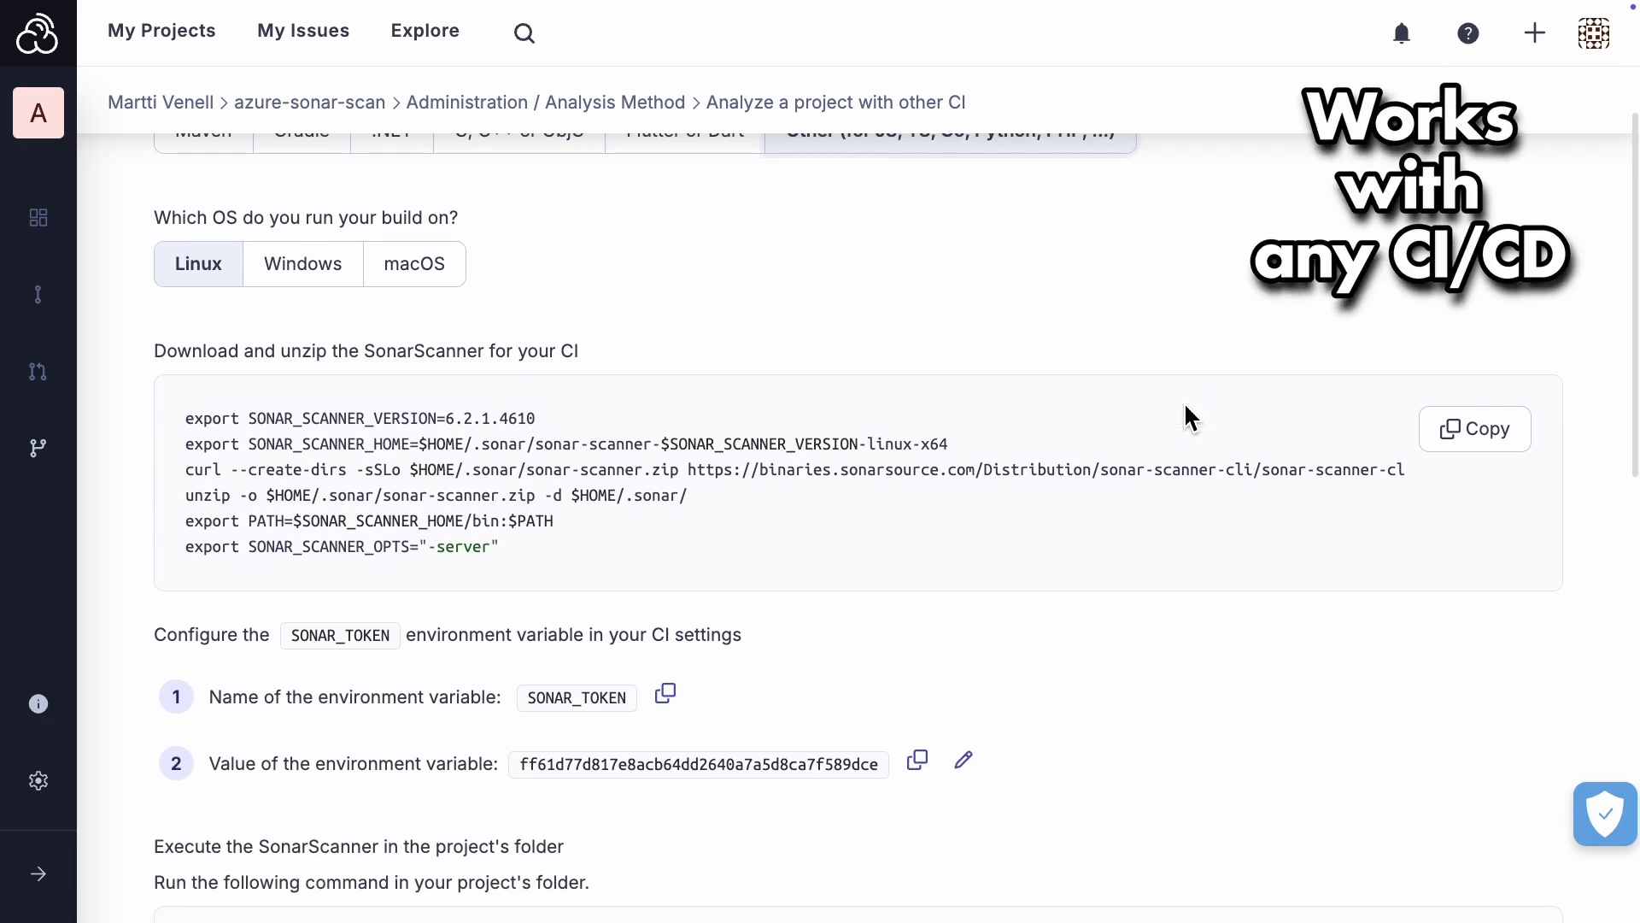
{"action": "scroll", "coordinate": [1185, 407], "scroll_direction": "down", "scroll_amount": 5}
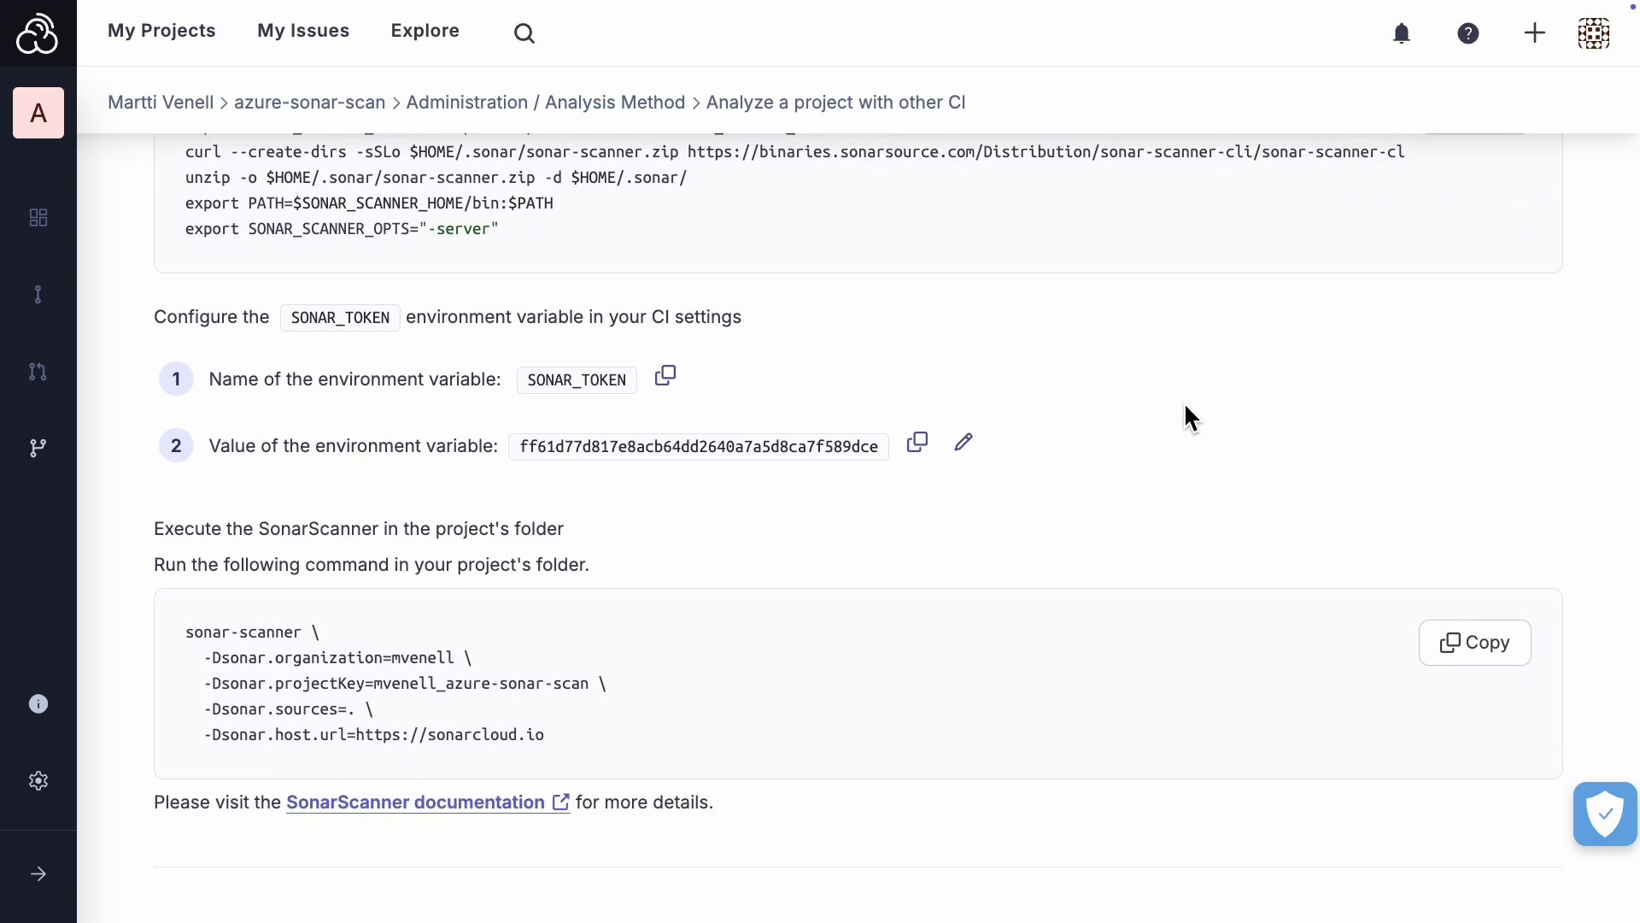
{"action": "scroll", "coordinate": [1185, 407], "scroll_direction": "up", "scroll_amount": 6}
{"action": "scroll", "coordinate": [1185, 407], "scroll_direction": "down", "scroll_amount": 1}
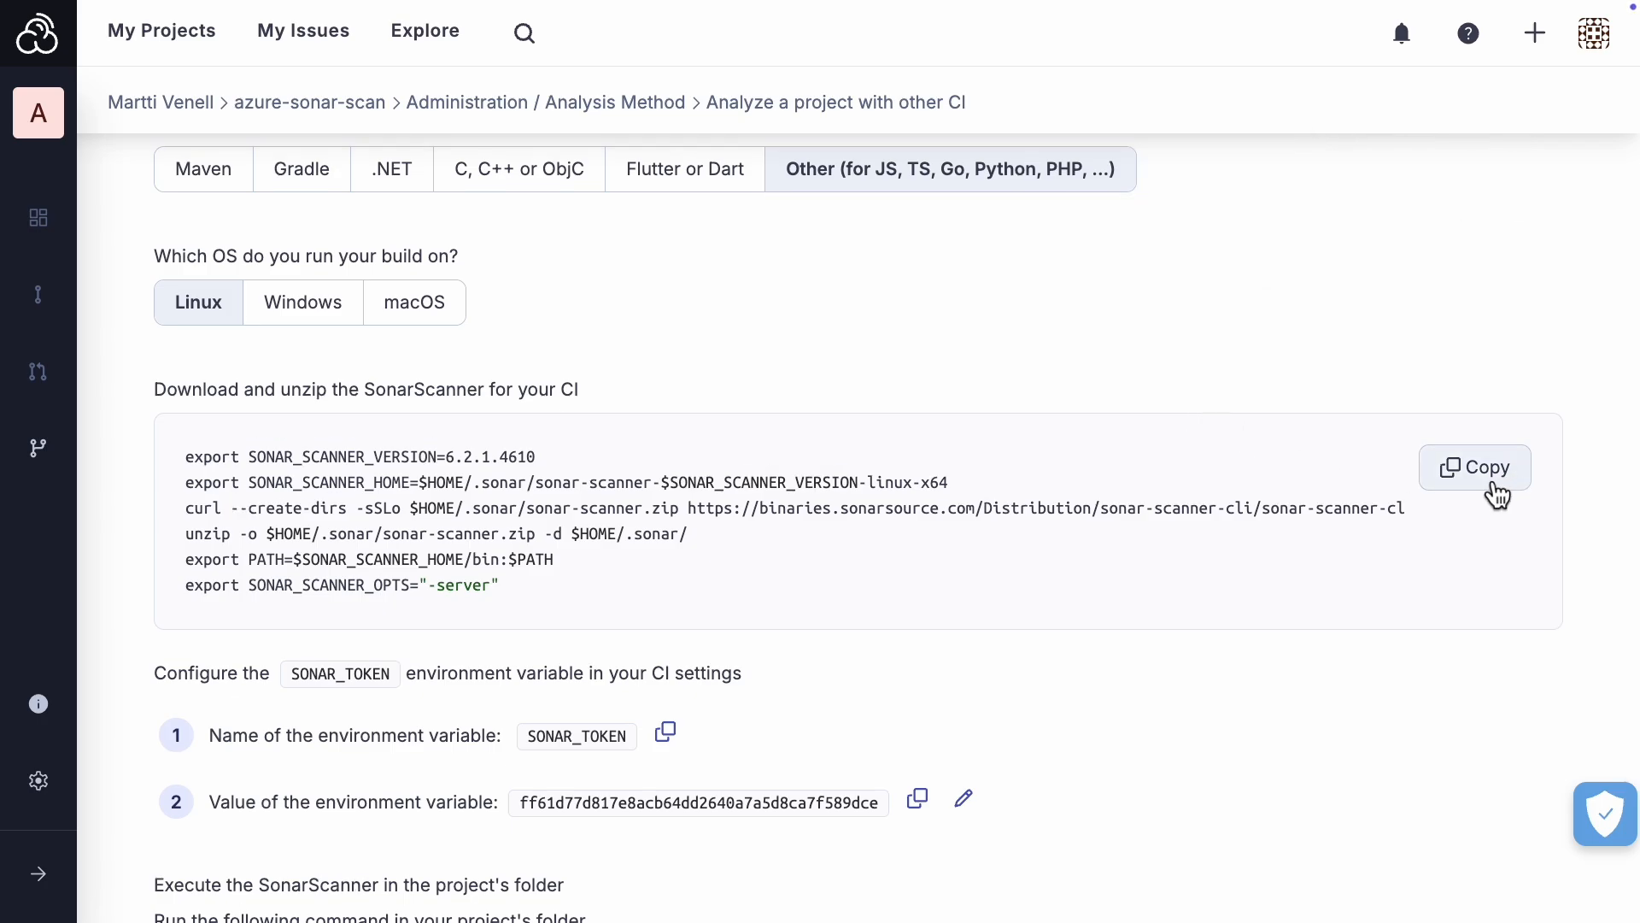
Step: Copy the Linux SonarScanner download commands into a new multi-line script step at the end of azure-pipelines.yml
{"action": "left_click", "coordinate": [1491, 478]}
{"action": "left_click", "coordinate": [132, 39]}
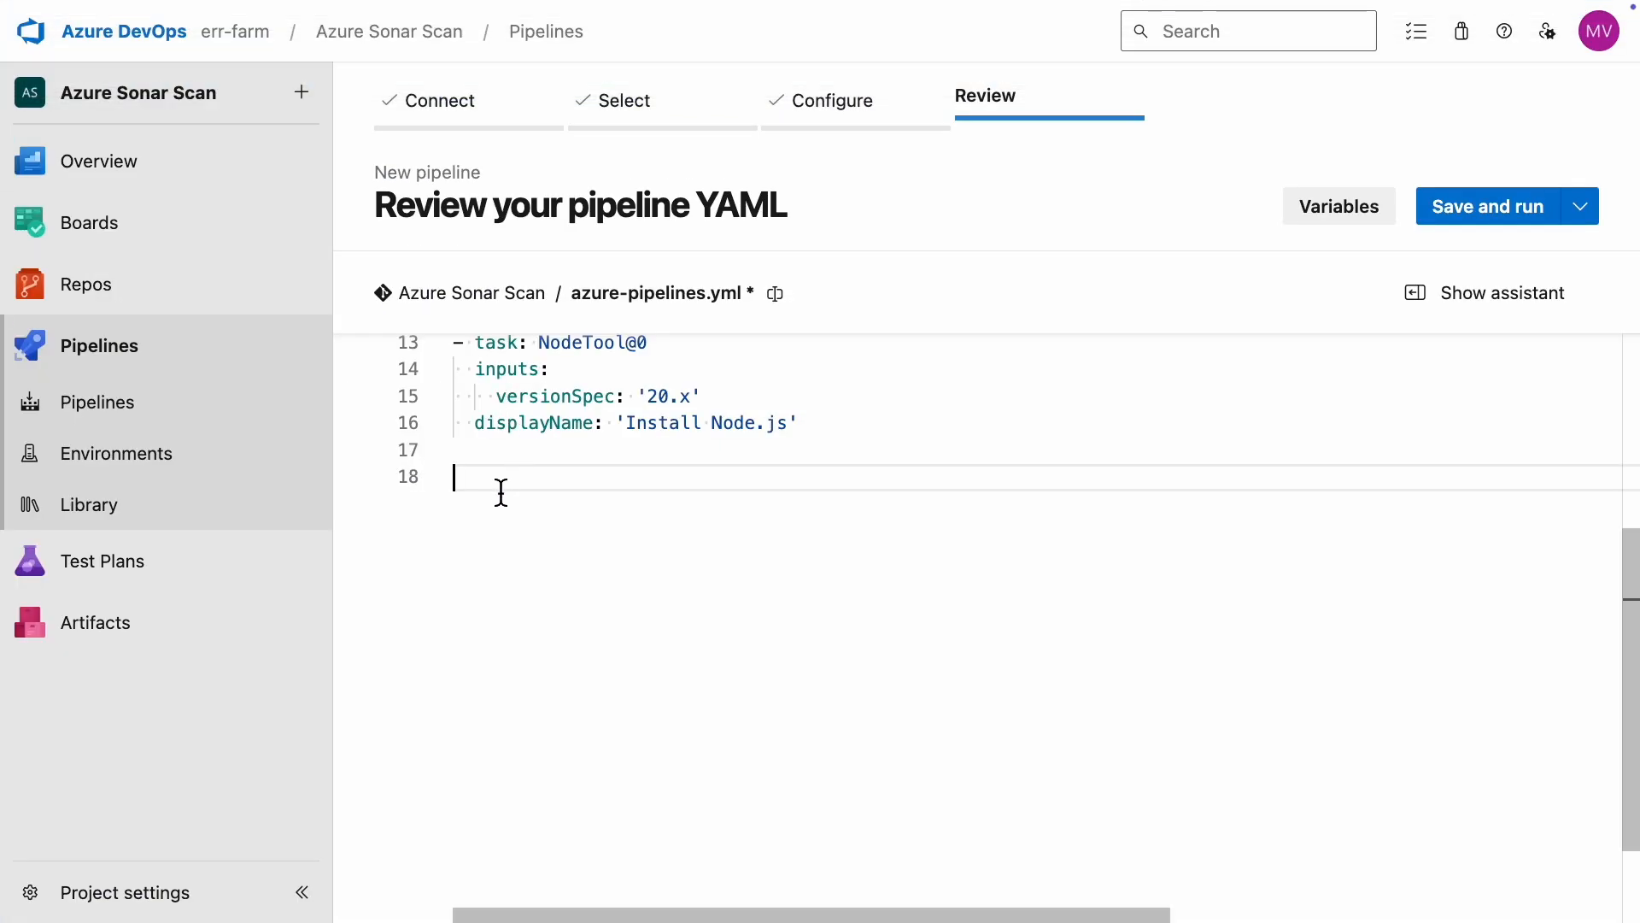
{"action": "scroll", "coordinate": [502, 492], "scroll_direction": "down", "scroll_amount": 1}
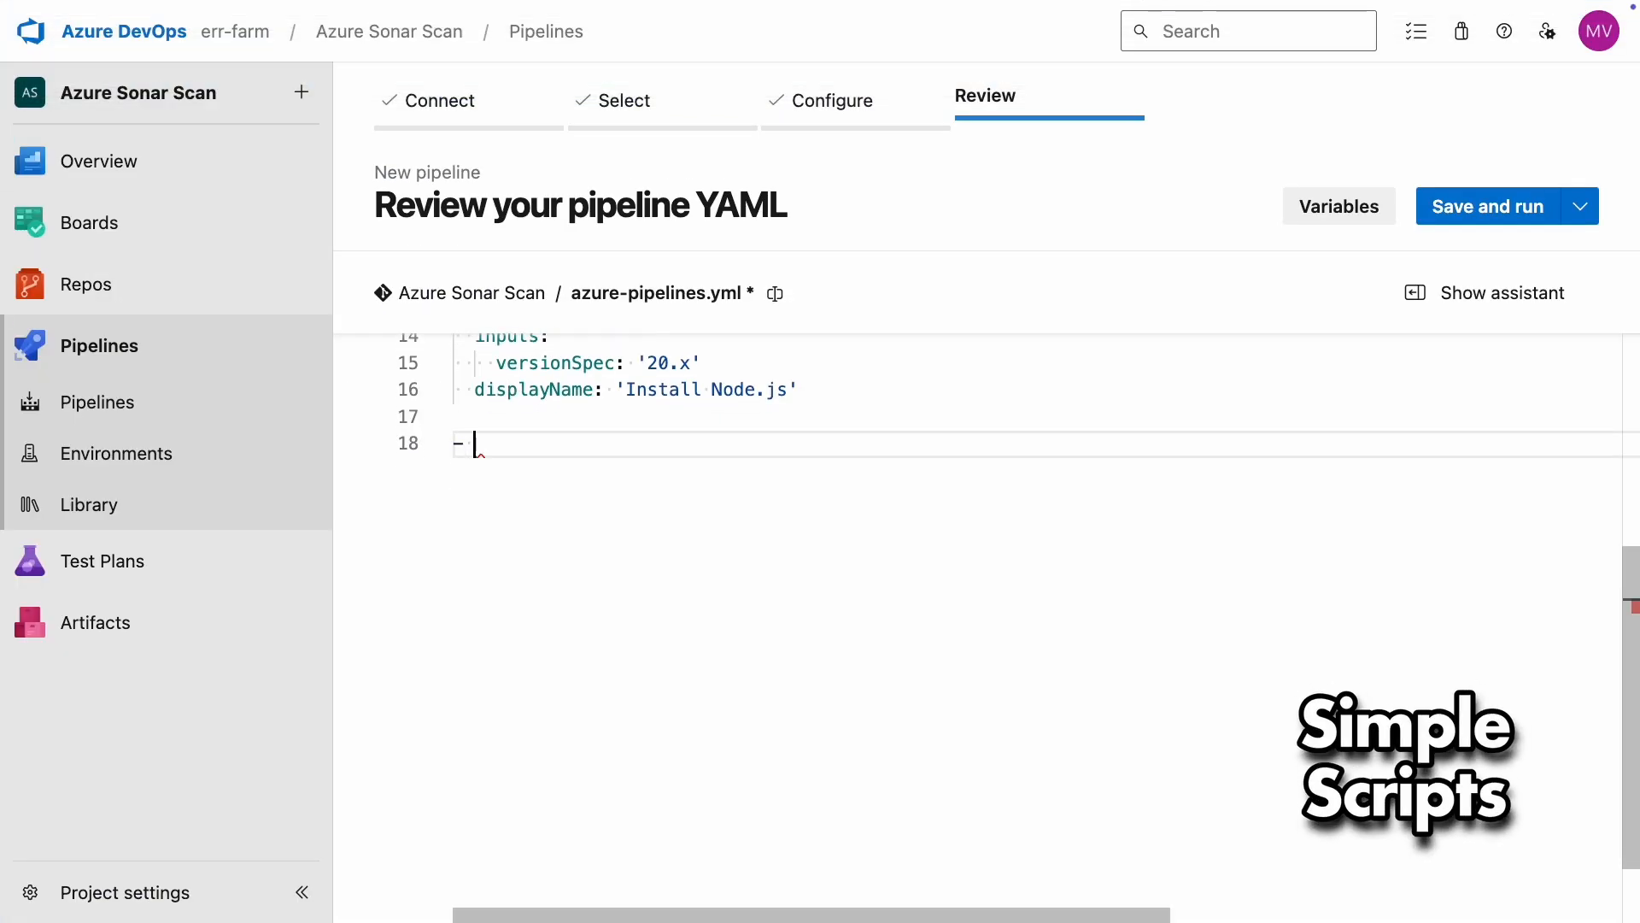
{"action": "type", "text": "script: |"}
{"action": "key", "text": "Return"}
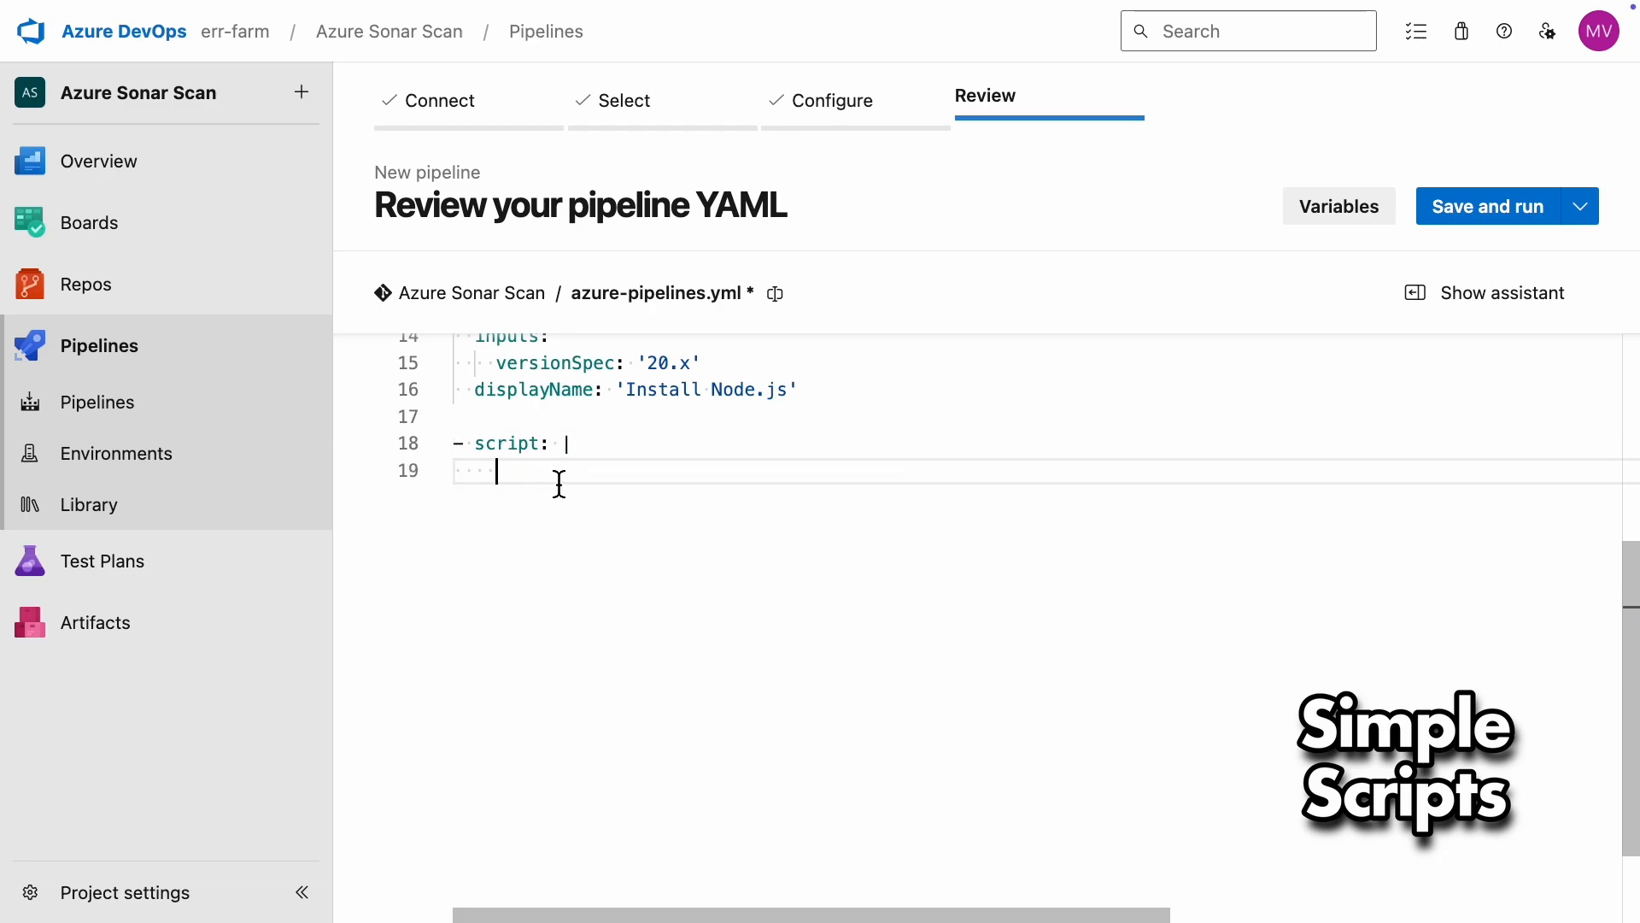
{"action": "right_click", "coordinate": [559, 483]}
{"action": "left_click", "coordinate": [643, 649]}
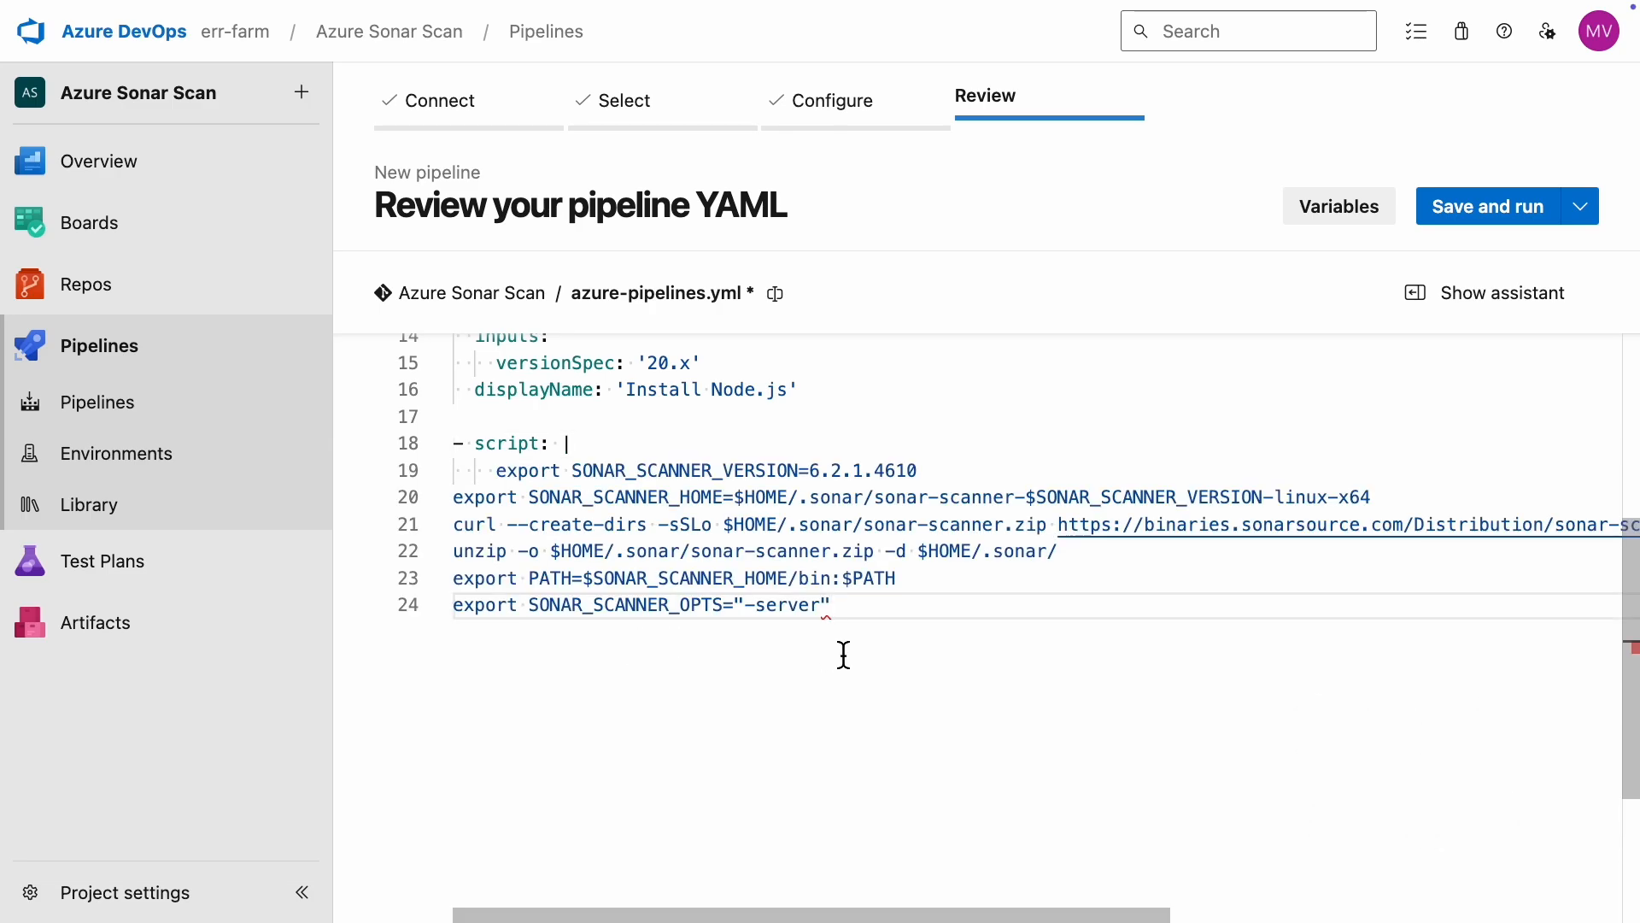
Step: Indent the pasted scanner download and export lines so they align under the script block
{"action": "key", "text": "Up"}
{"action": "key", "text": "Up"}
{"action": "key", "text": "Up"}
{"action": "key", "text": "Up"}
{"action": "key", "text": "super+Left"}
{"action": "key", "text": "Tab"}
{"action": "key", "text": "Tab"}
{"action": "key", "text": "Down"}
{"action": "key", "text": "Left"}
{"action": "key", "text": "Left"}
{"action": "key", "text": "Left"}
{"action": "key", "text": "Left"}
{"action": "key", "text": "Tab"}
{"action": "key", "text": "Tab"}
{"action": "key", "text": "Down"}
{"action": "key", "text": "Left"}
{"action": "key", "text": "Left"}
{"action": "key", "text": "Left"}
{"action": "key", "text": "Left"}
{"action": "key", "text": "Tab"}
{"action": "key", "text": "Tab"}
{"action": "key", "text": "Down"}
{"action": "key", "text": "Left"}
{"action": "key", "text": "Left"}
{"action": "key", "text": "Left"}
{"action": "key", "text": "Left"}
{"action": "key", "text": "Tab"}
{"action": "key", "text": "Tab"}
{"action": "key", "text": "Down"}
{"action": "key", "text": "Left"}
{"action": "key", "text": "Left"}
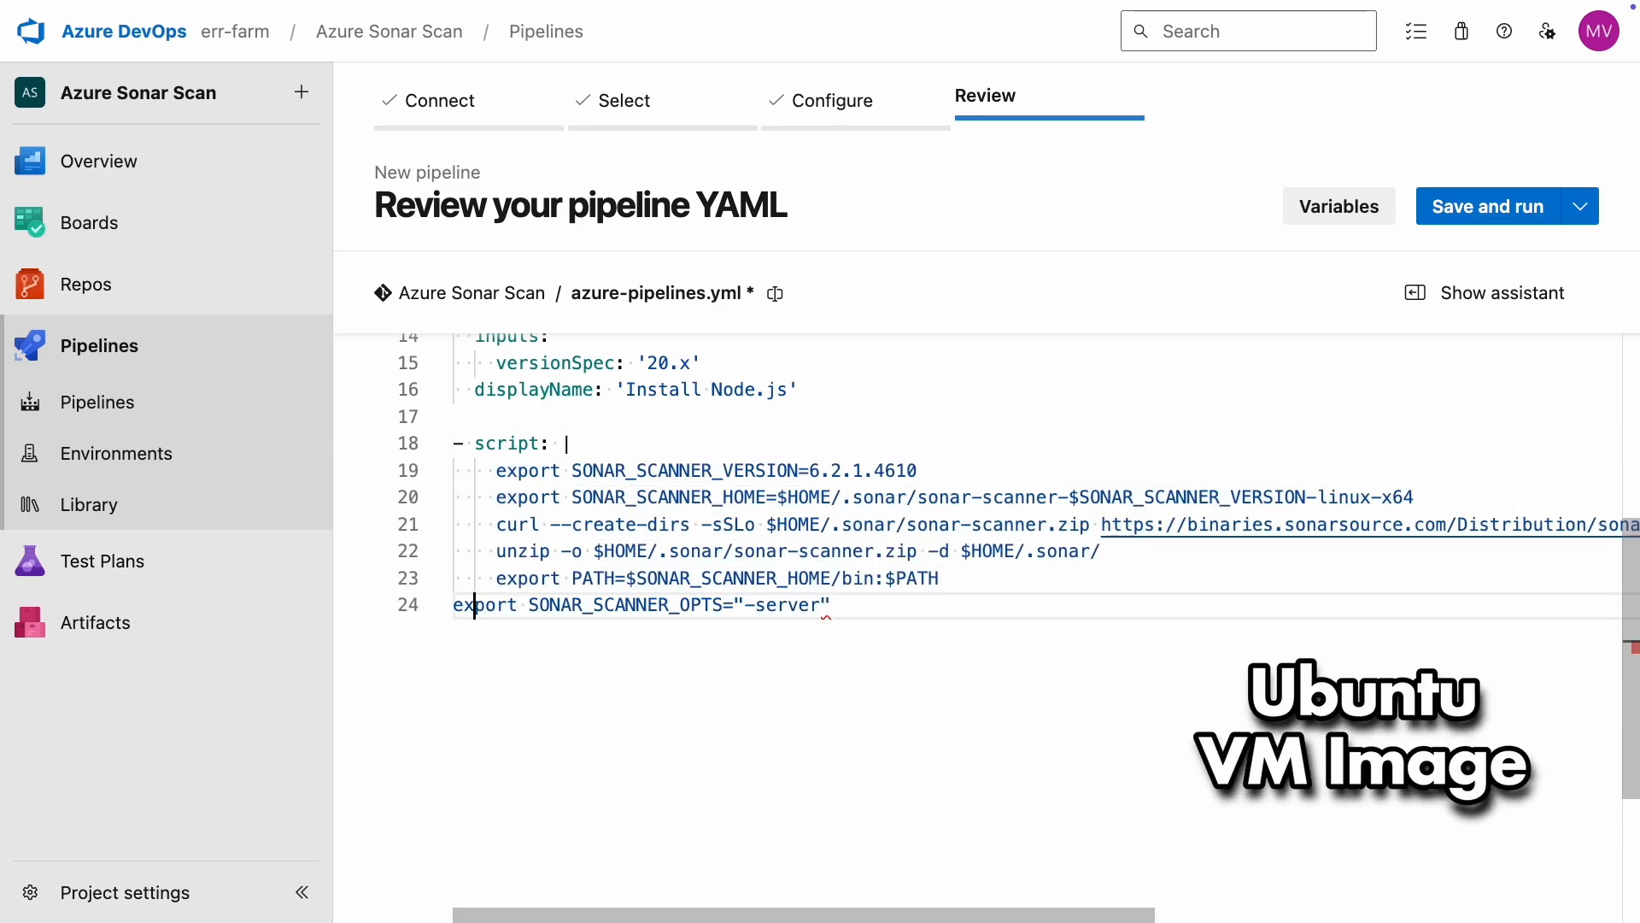
{"action": "key", "text": "Left"}
{"action": "key", "text": "Left"}
{"action": "key", "text": "Tab"}
{"action": "key", "text": "Tab"}
Step: Copy the sonar-scanner execution command from the SonarQube Cloud instructions and paste it below the SONAR_SCANNER_OPTS line in the script
{"action": "key", "text": "End"}
{"action": "key", "text": "Return"}
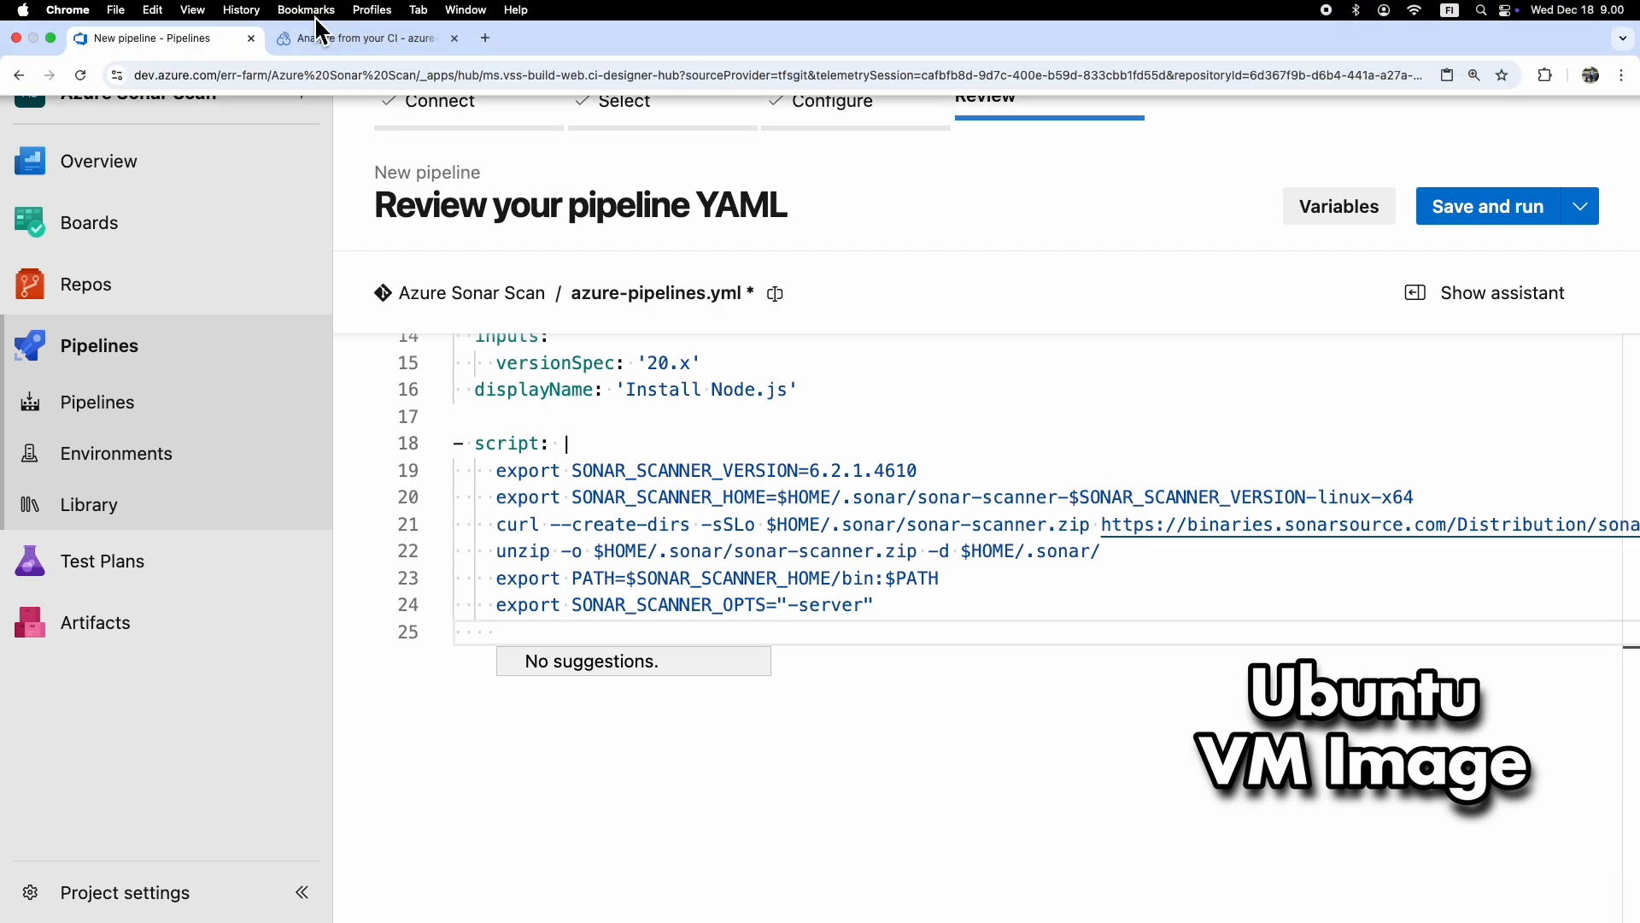
{"action": "left_click", "coordinate": [318, 25]}
{"action": "scroll", "coordinate": [1120, 652], "scroll_direction": "down", "scroll_amount": 5}
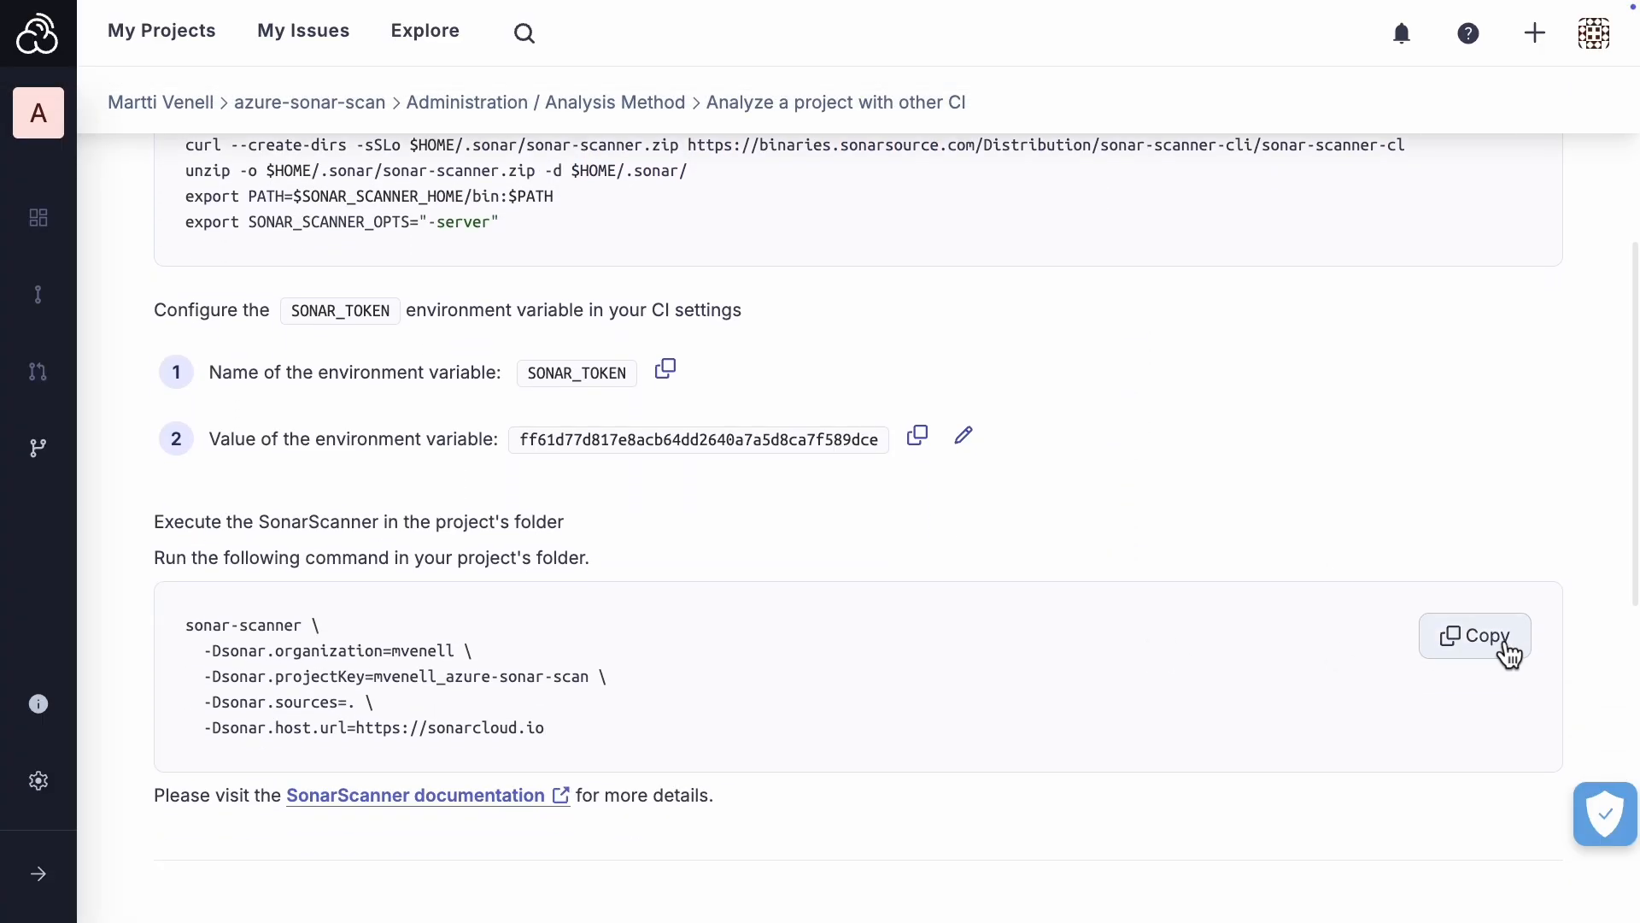
{"action": "left_click", "coordinate": [1506, 645]}
{"action": "scroll", "coordinate": [732, 417], "scroll_direction": "up", "scroll_amount": 5}
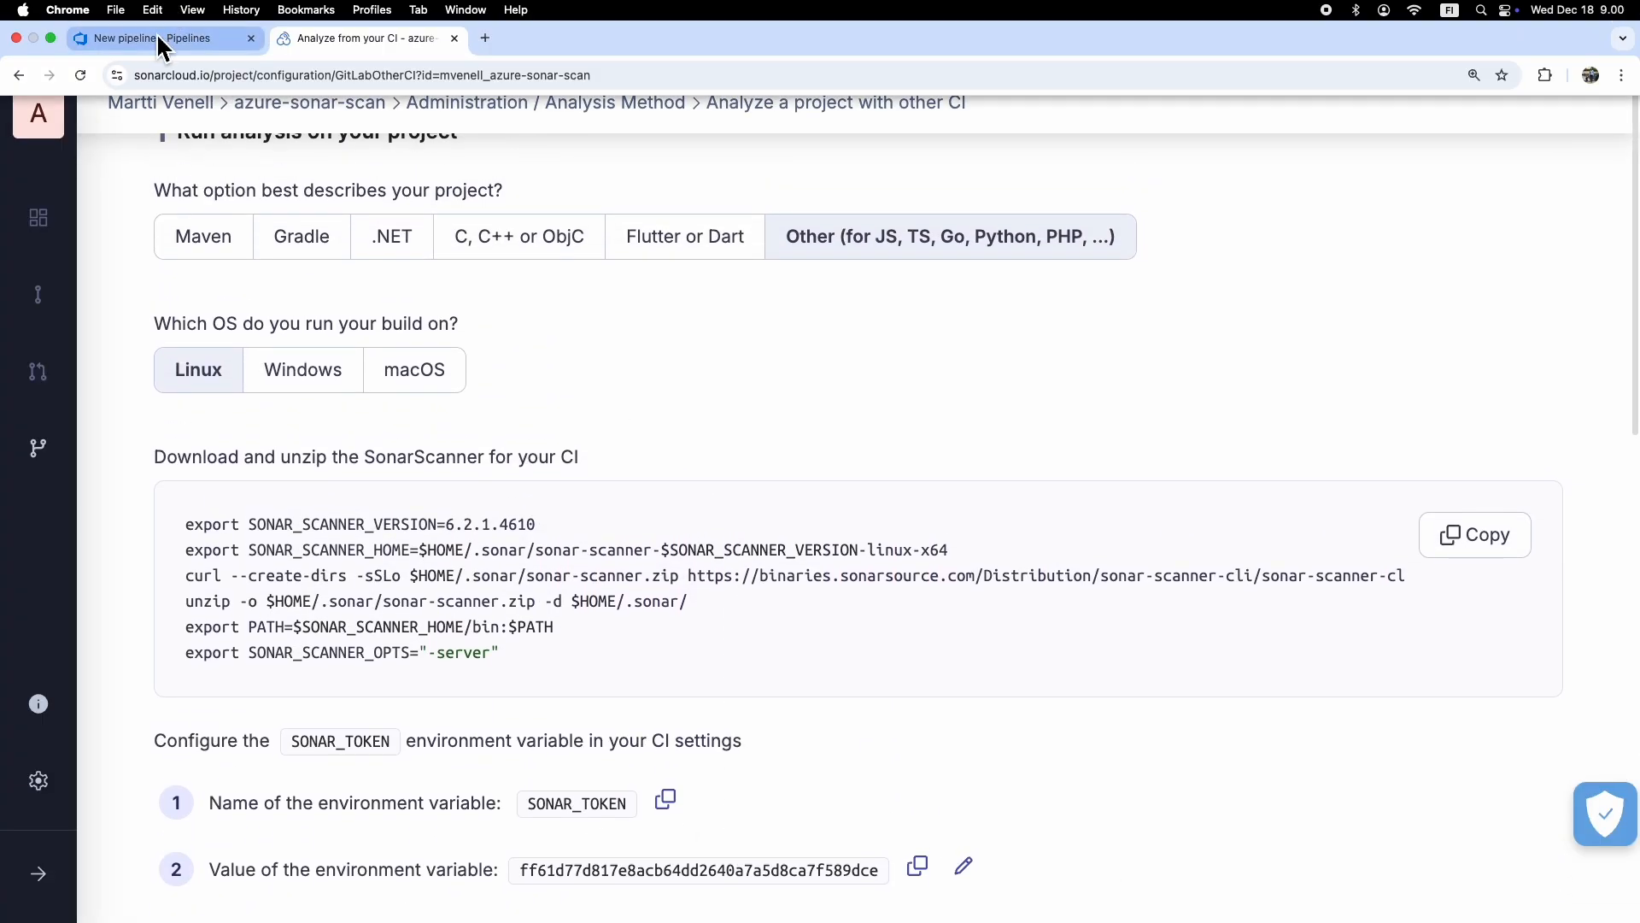
{"action": "left_click", "coordinate": [162, 40]}
{"action": "right_click", "coordinate": [516, 647]}
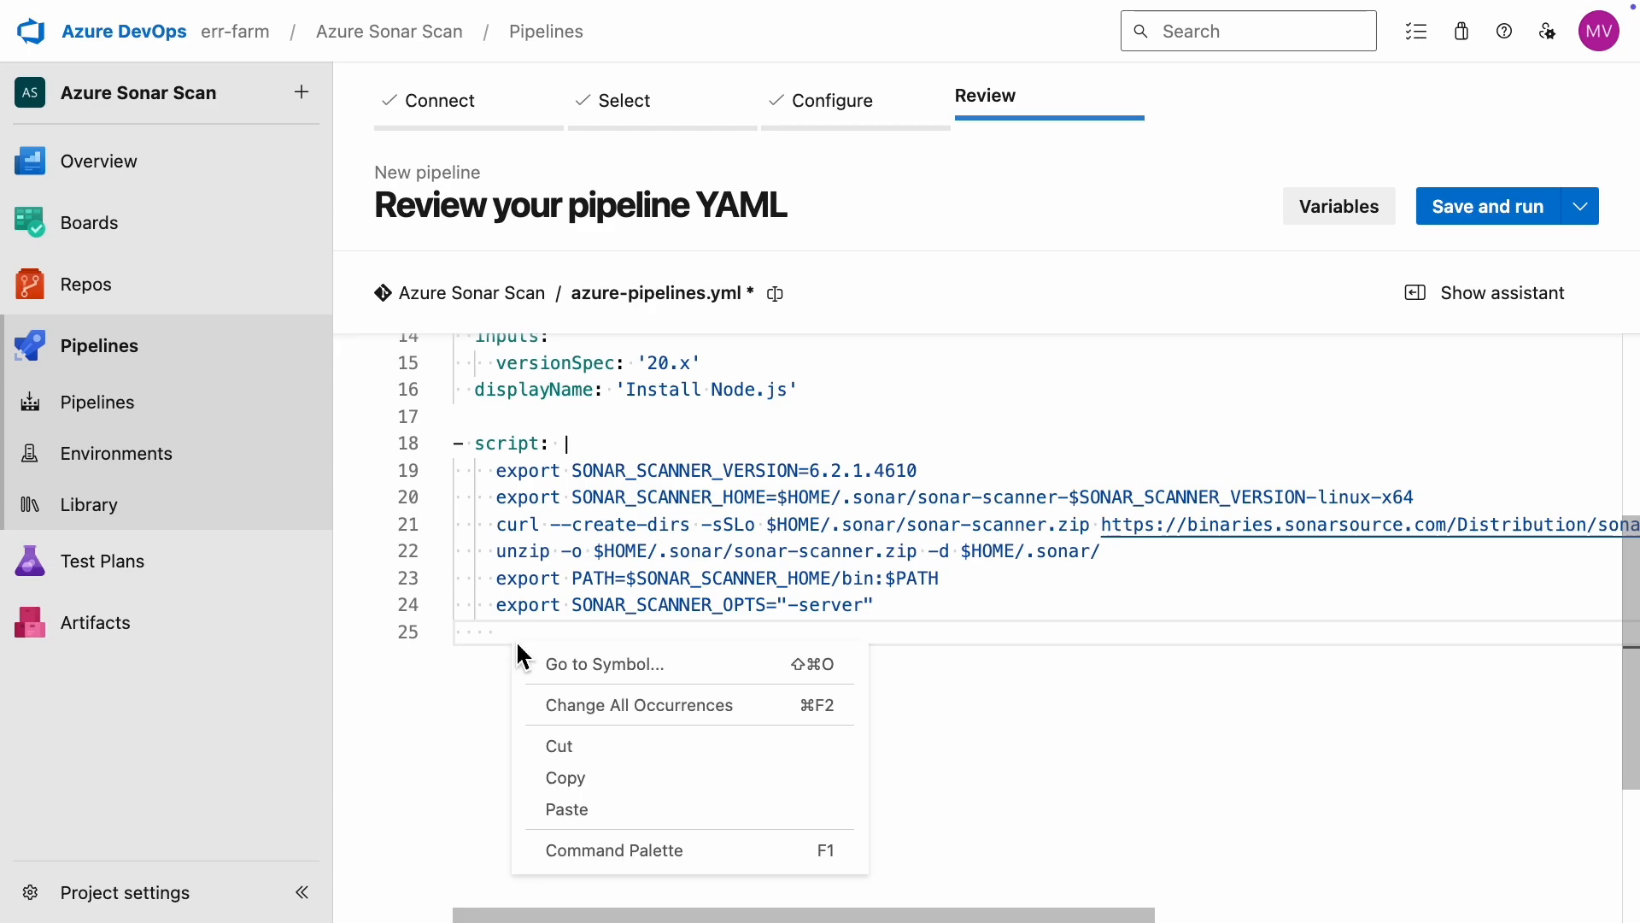
{"action": "left_click", "coordinate": [581, 811]}
Step: Indent the -Dsonar organization, projectKey, sources and host.url parameter lines to align with the sonar-scanner command
{"action": "left_click", "coordinate": [476, 662]}
{"action": "key", "text": "Tab"}
{"action": "left_click", "coordinate": [475, 688]}
{"action": "key", "text": "Tab"}
{"action": "left_click", "coordinate": [475, 713]}
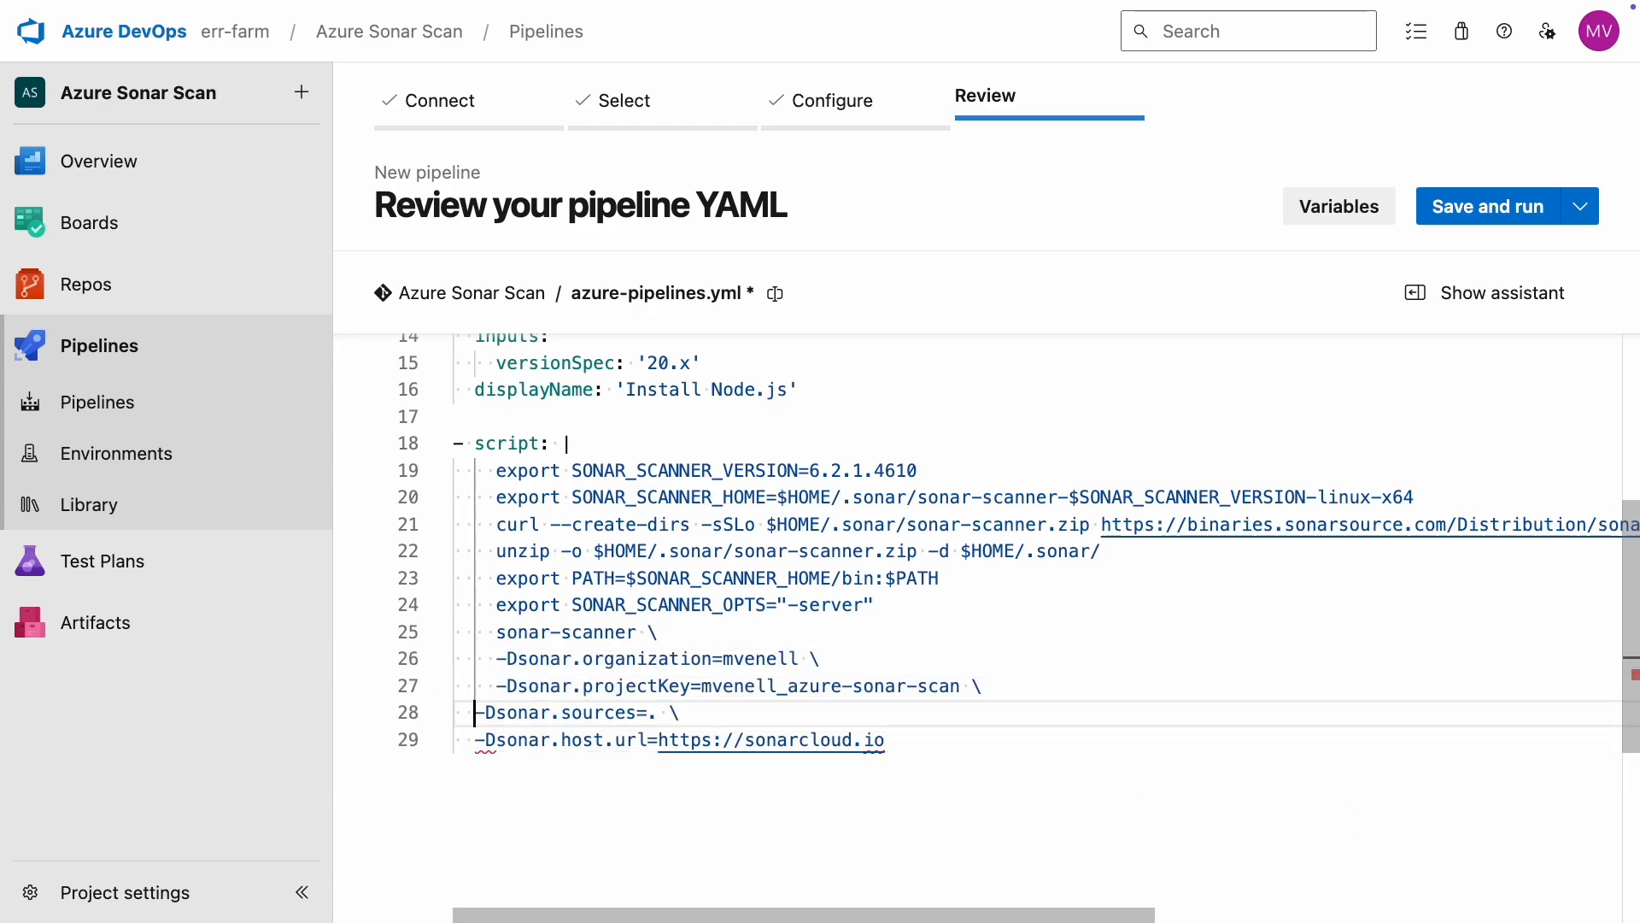
{"action": "key", "text": "Tab"}
{"action": "left_click", "coordinate": [475, 739]}
{"action": "key", "text": "Tab"}
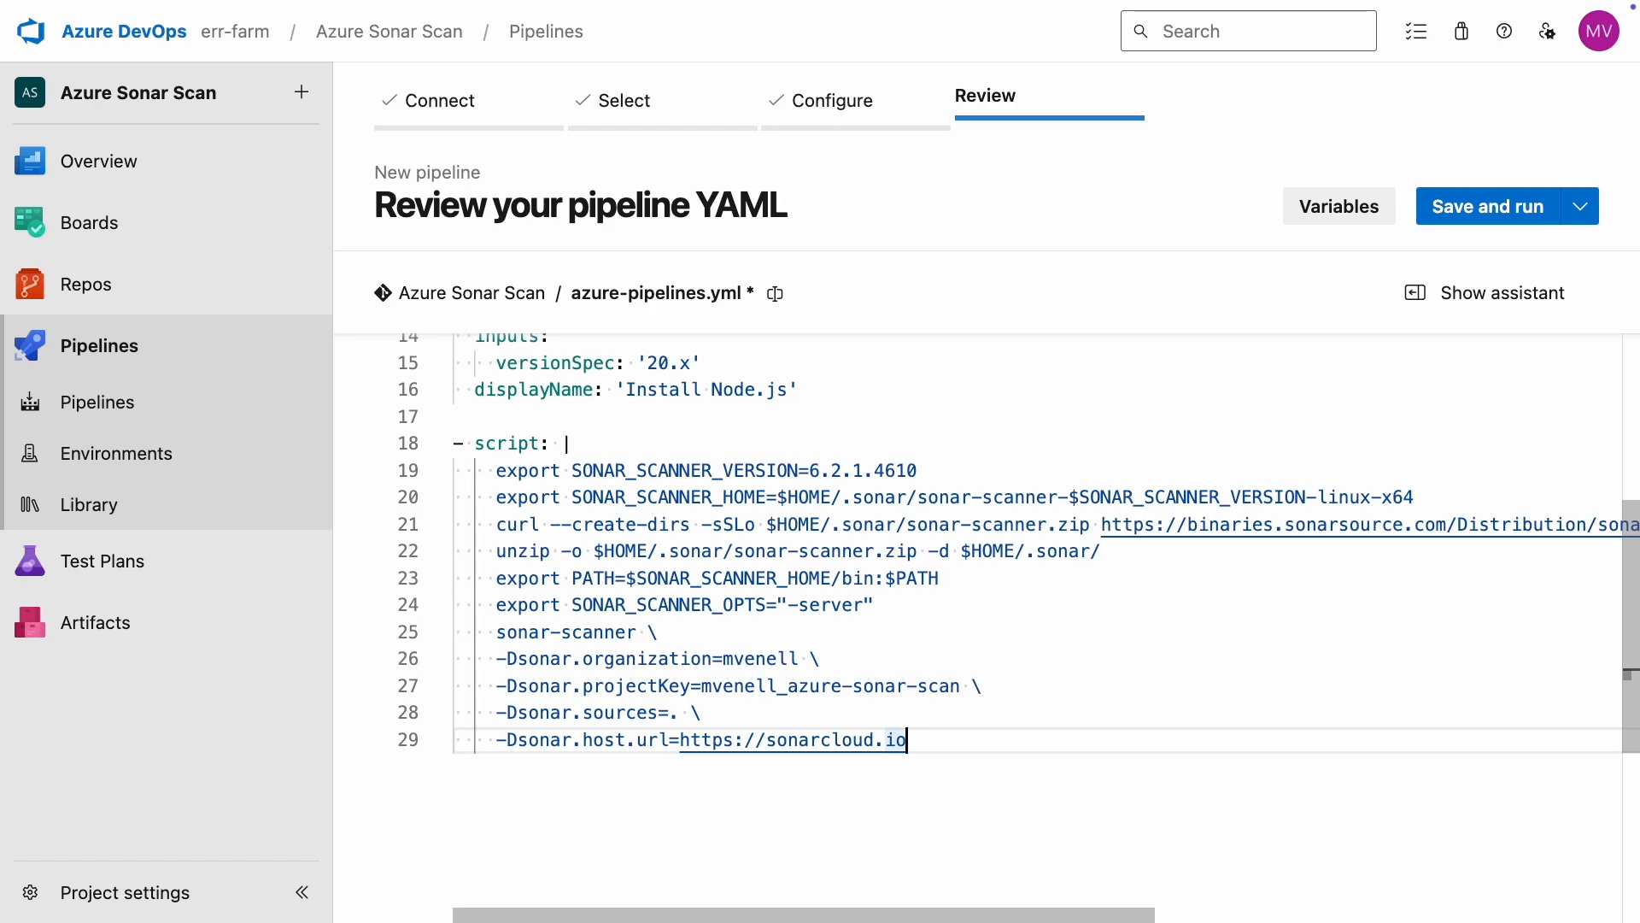
Step: Delete the whole body of the script step, leaving only its script key
{"action": "left_click_drag", "start_coordinate": [907, 739], "coordinate": [497, 443]}
{"action": "key", "text": "BackSpace"}
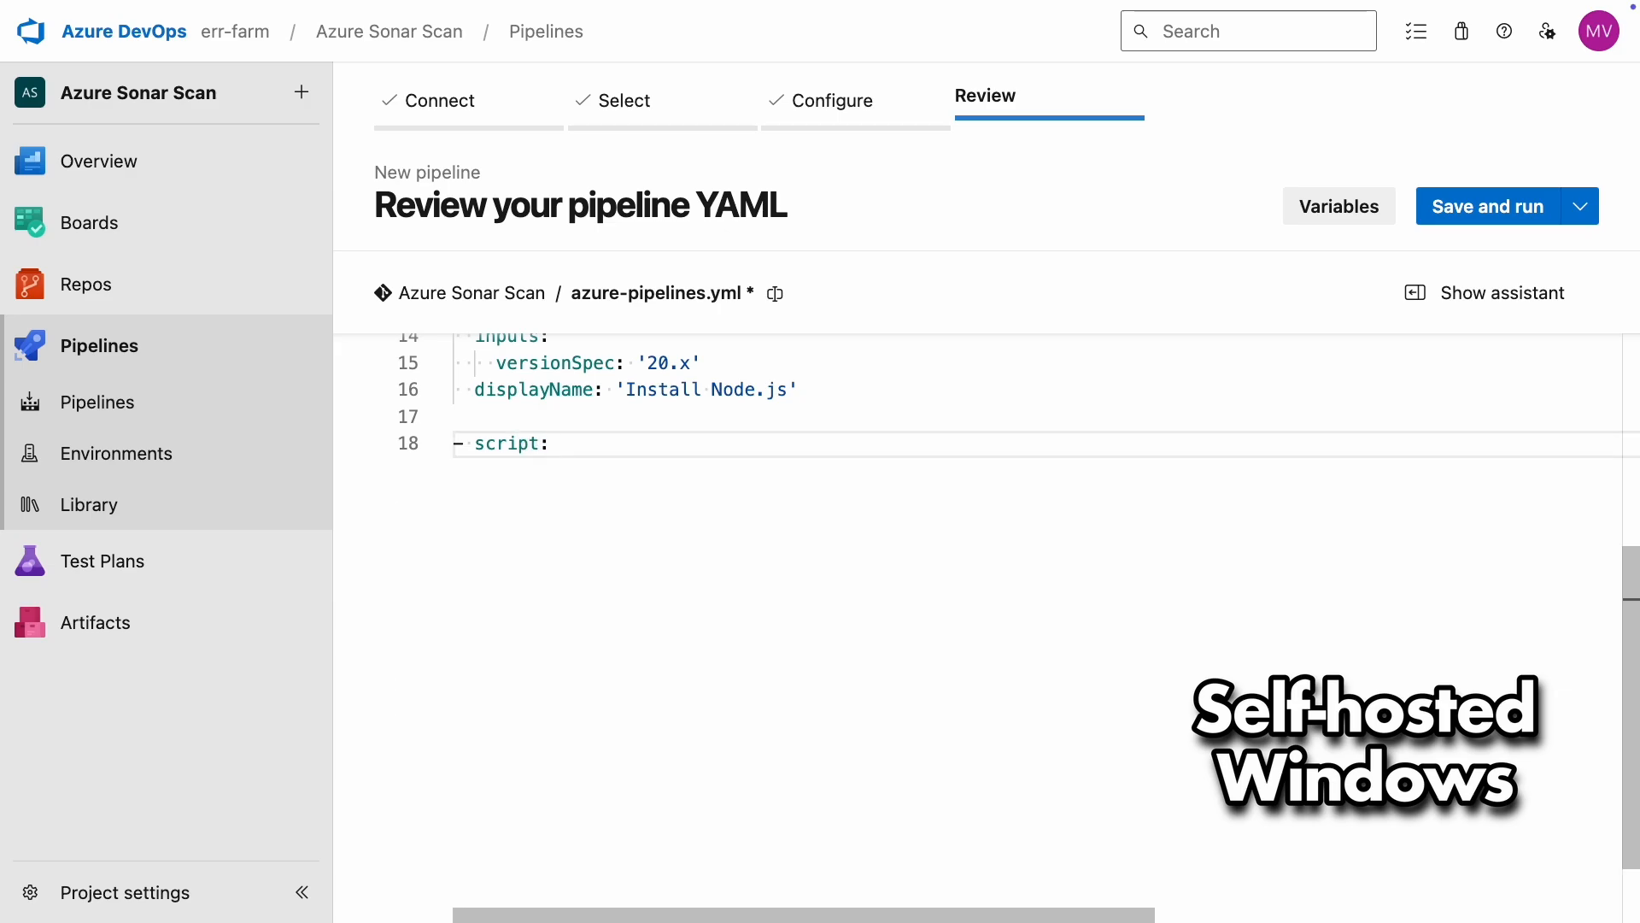
Step: Switch the SonarQube Cloud instructions to Windows and review the SonarScanner download and sonar-scanner.bat command
{"action": "left_click", "coordinate": [284, 38]}
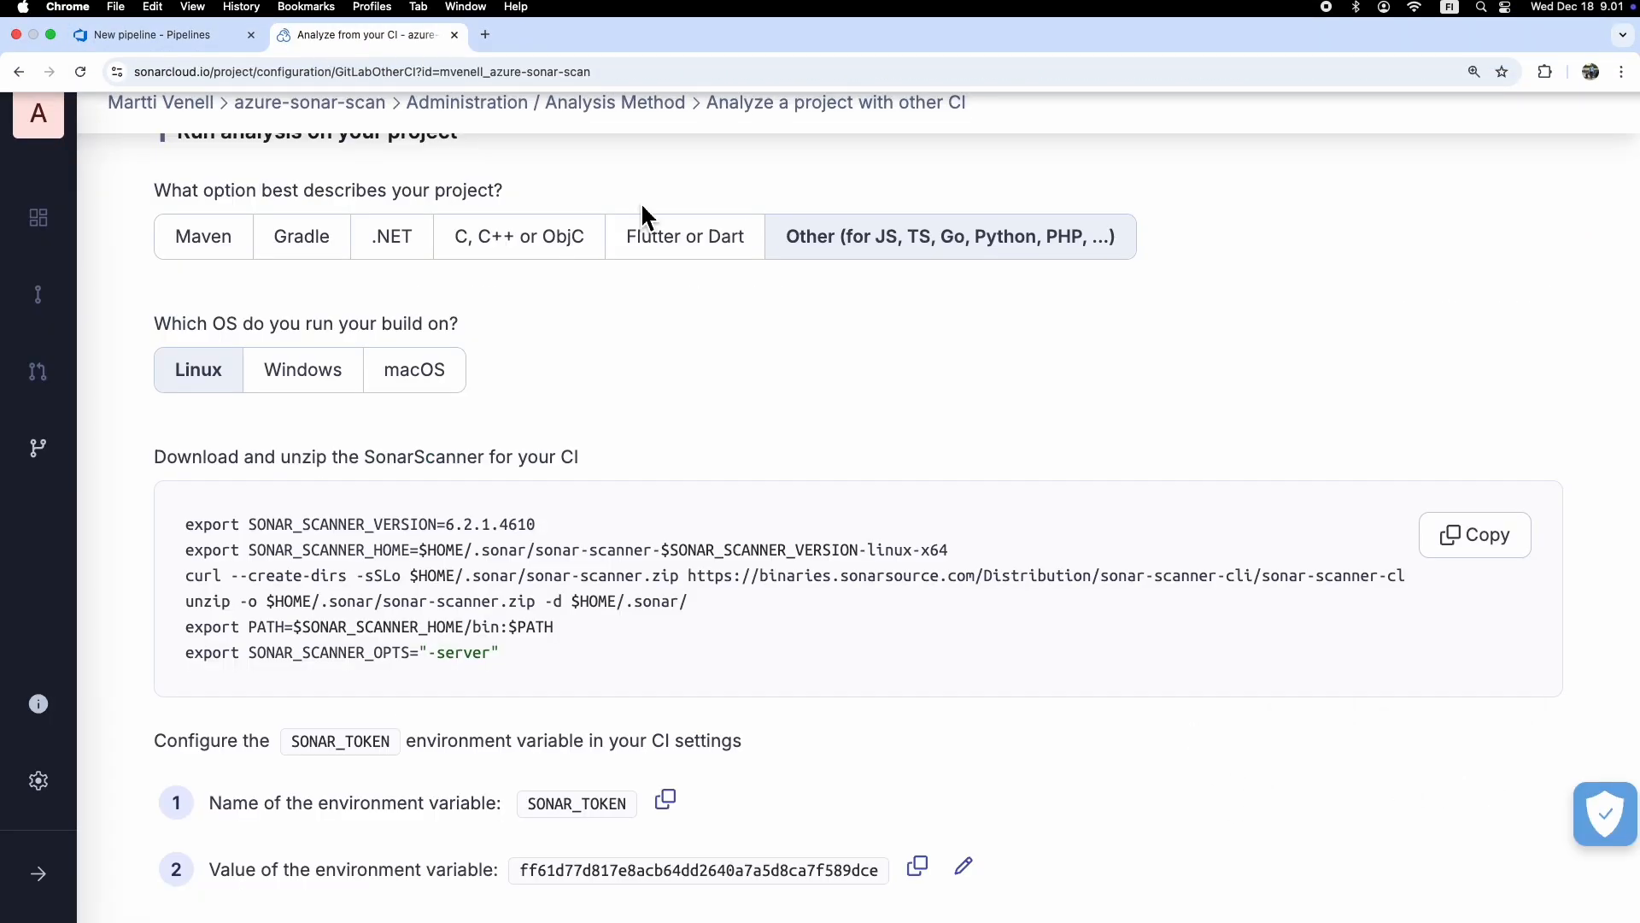
{"action": "left_click", "coordinate": [303, 369]}
{"action": "scroll", "coordinate": [1043, 428], "scroll_direction": "down", "scroll_amount": 1}
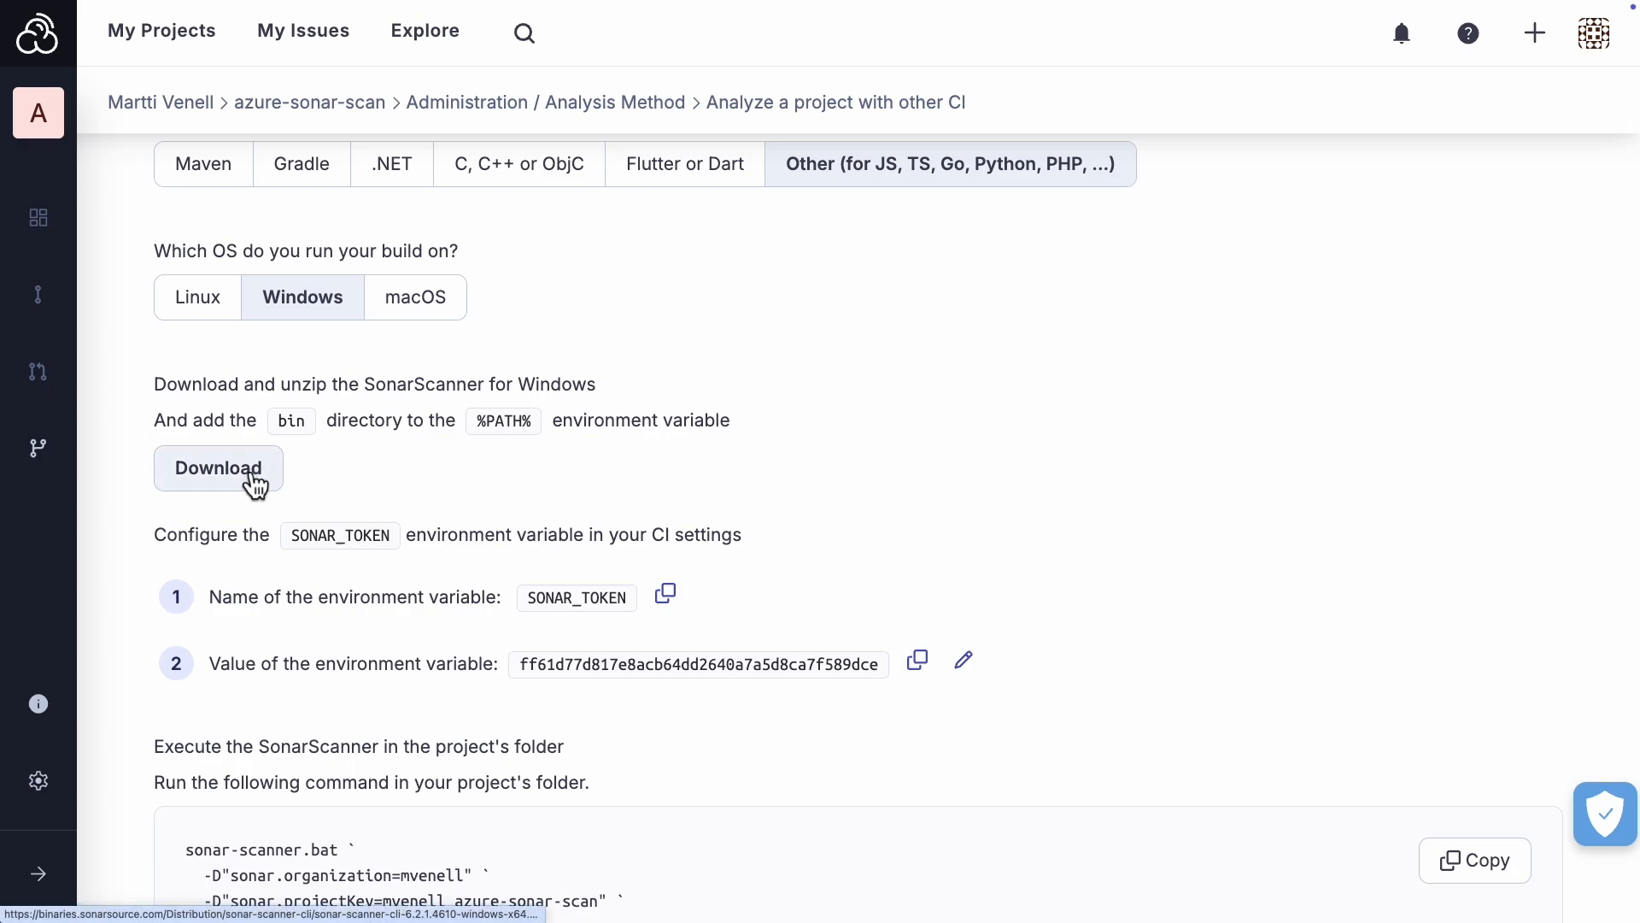
{"action": "scroll", "coordinate": [989, 502], "scroll_direction": "down", "scroll_amount": 2}
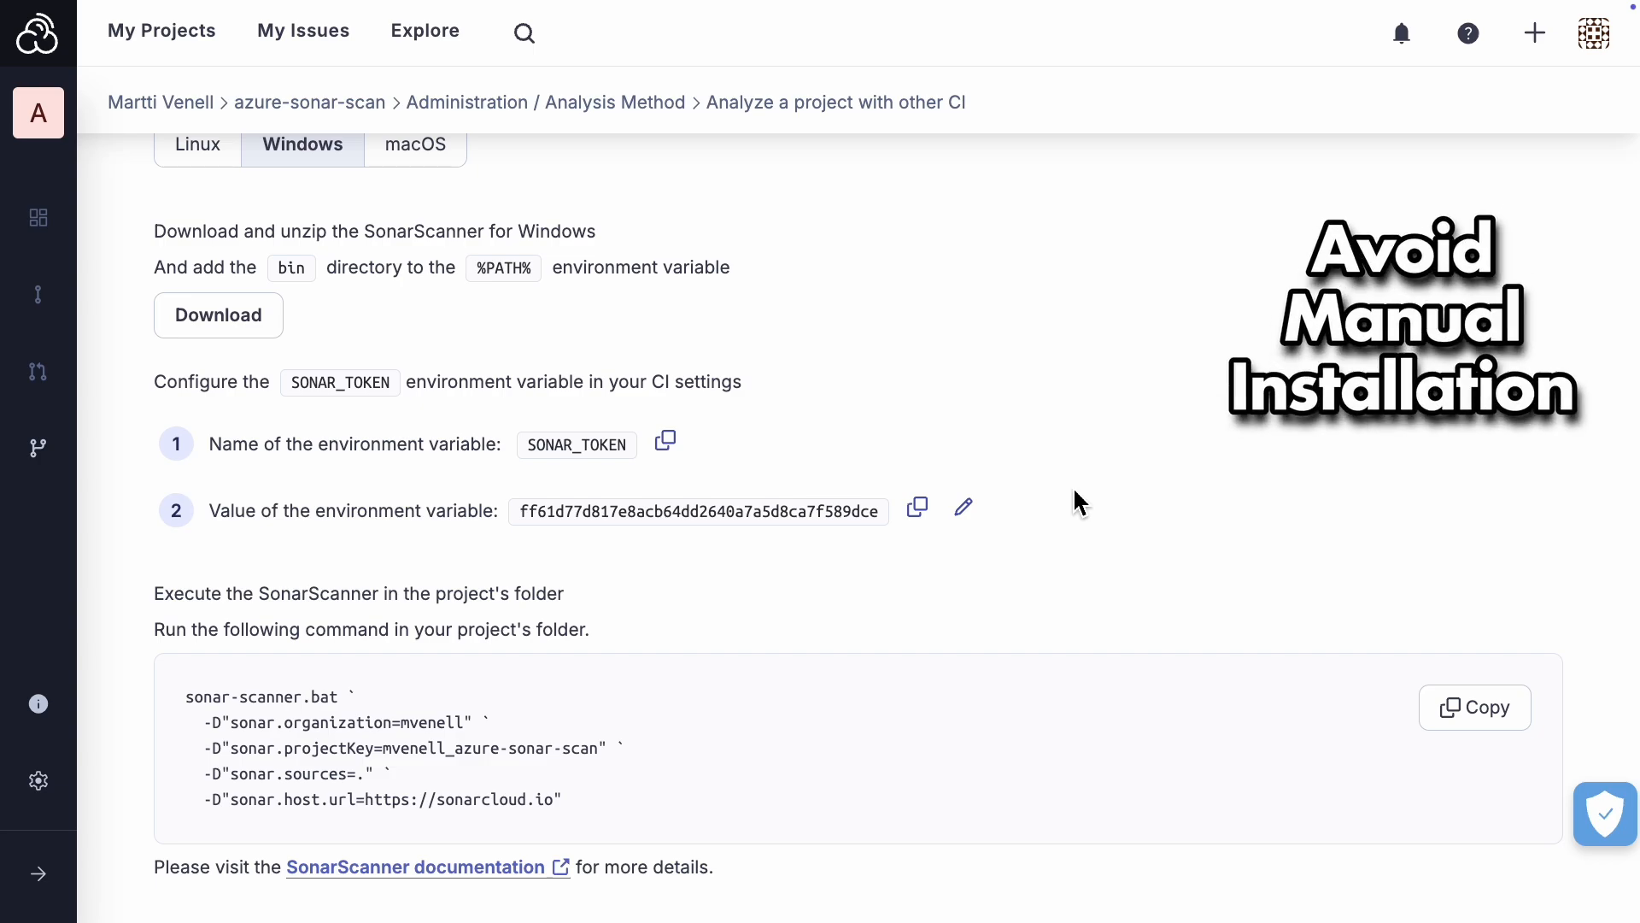
{"action": "scroll", "coordinate": [1074, 502], "scroll_direction": "up", "scroll_amount": 5}
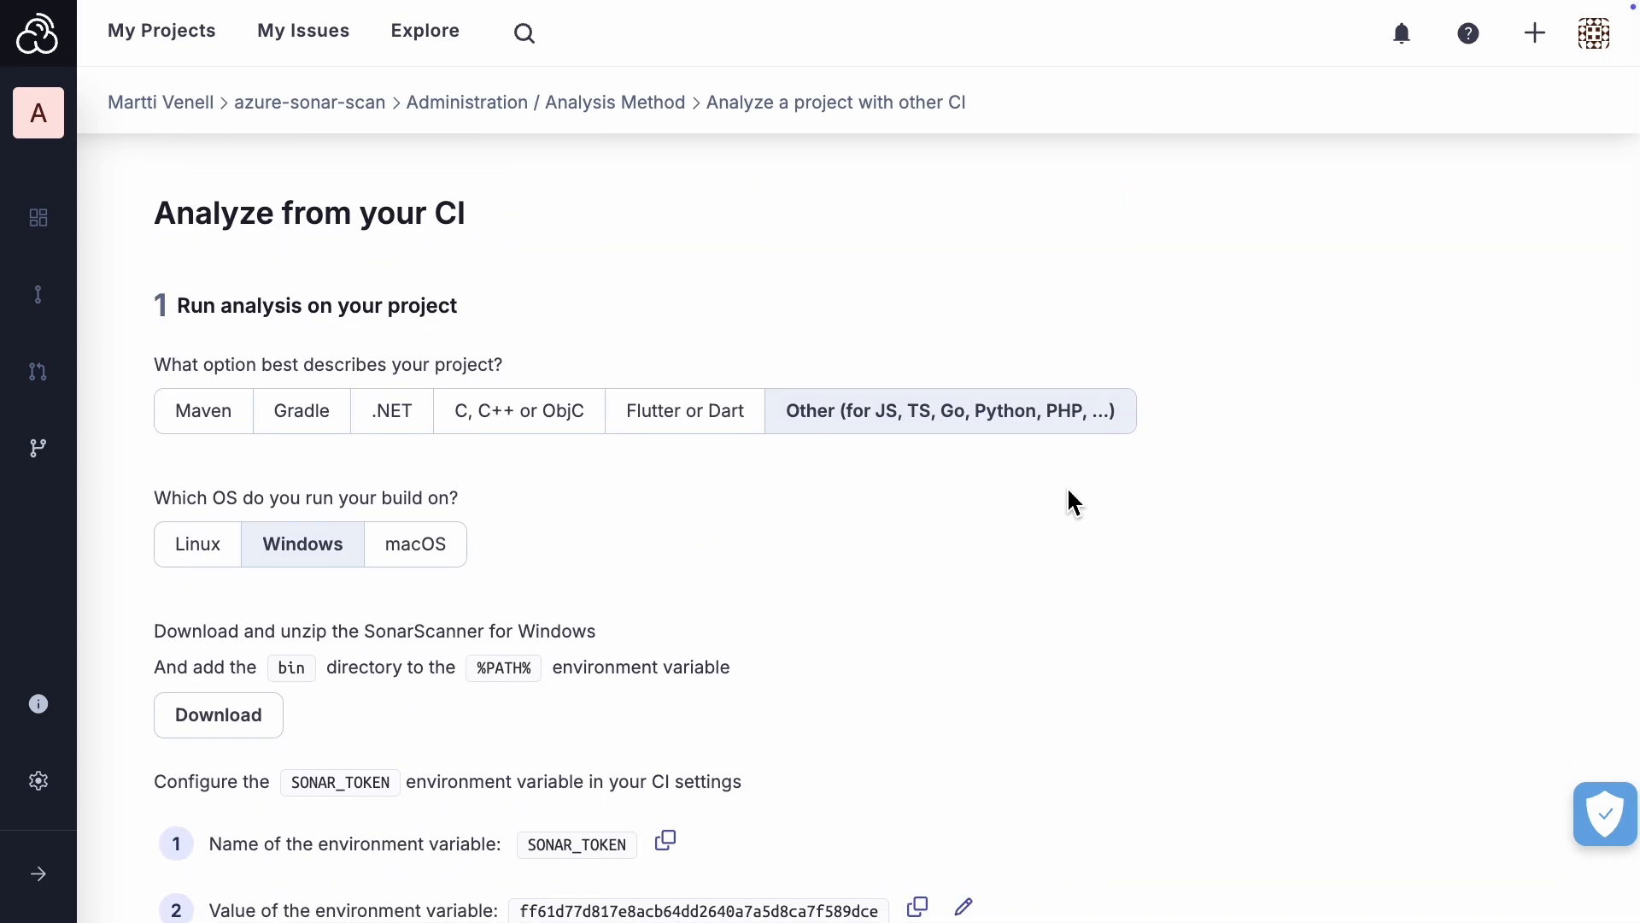
{"action": "scroll", "coordinate": [1071, 502], "scroll_direction": "down", "scroll_amount": 1}
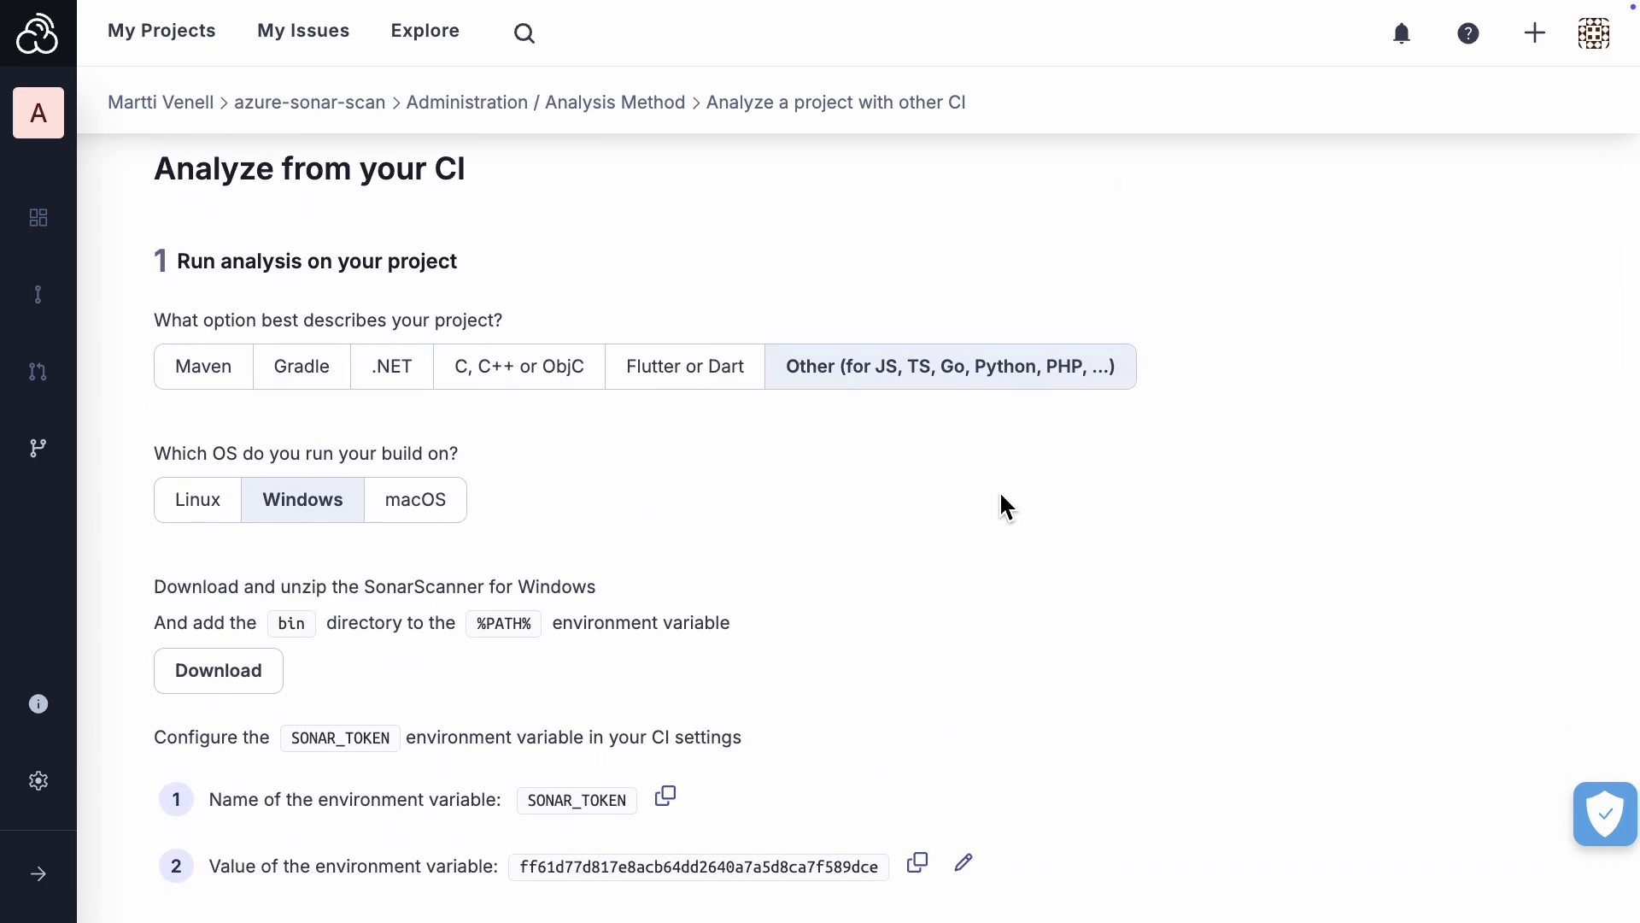
Step: In azure-pipelines.yml, replace the pool's vmImage setting with name: 'my-self-hosted-pool'
{"action": "left_click", "coordinate": [166, 17]}
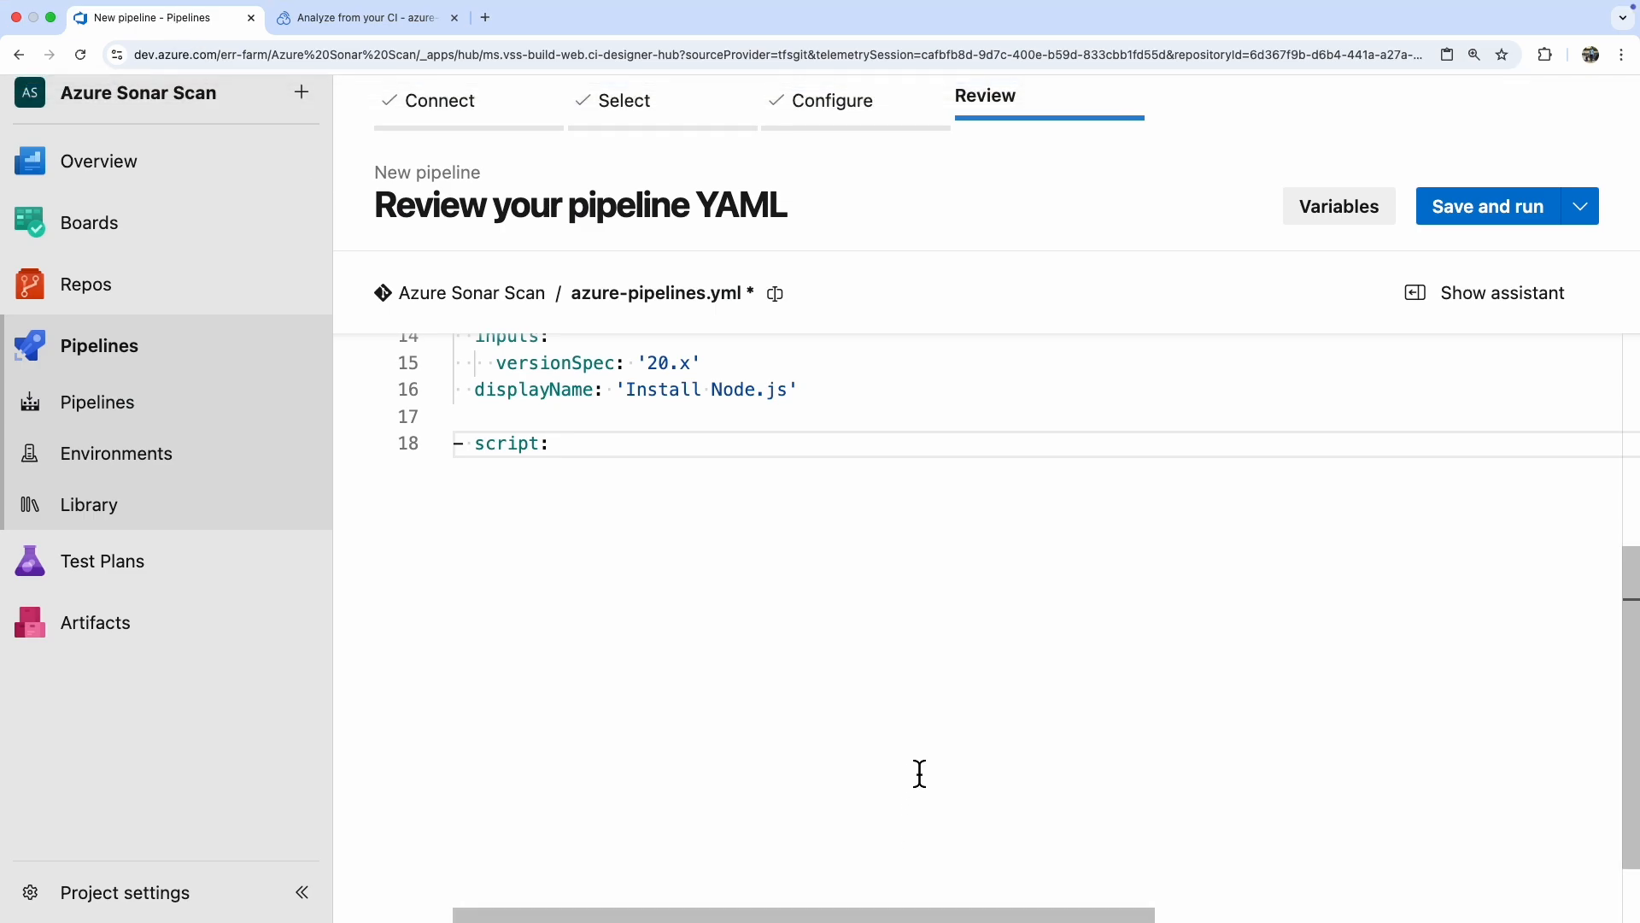
{"action": "scroll", "coordinate": [919, 740], "scroll_direction": "up", "scroll_amount": 3}
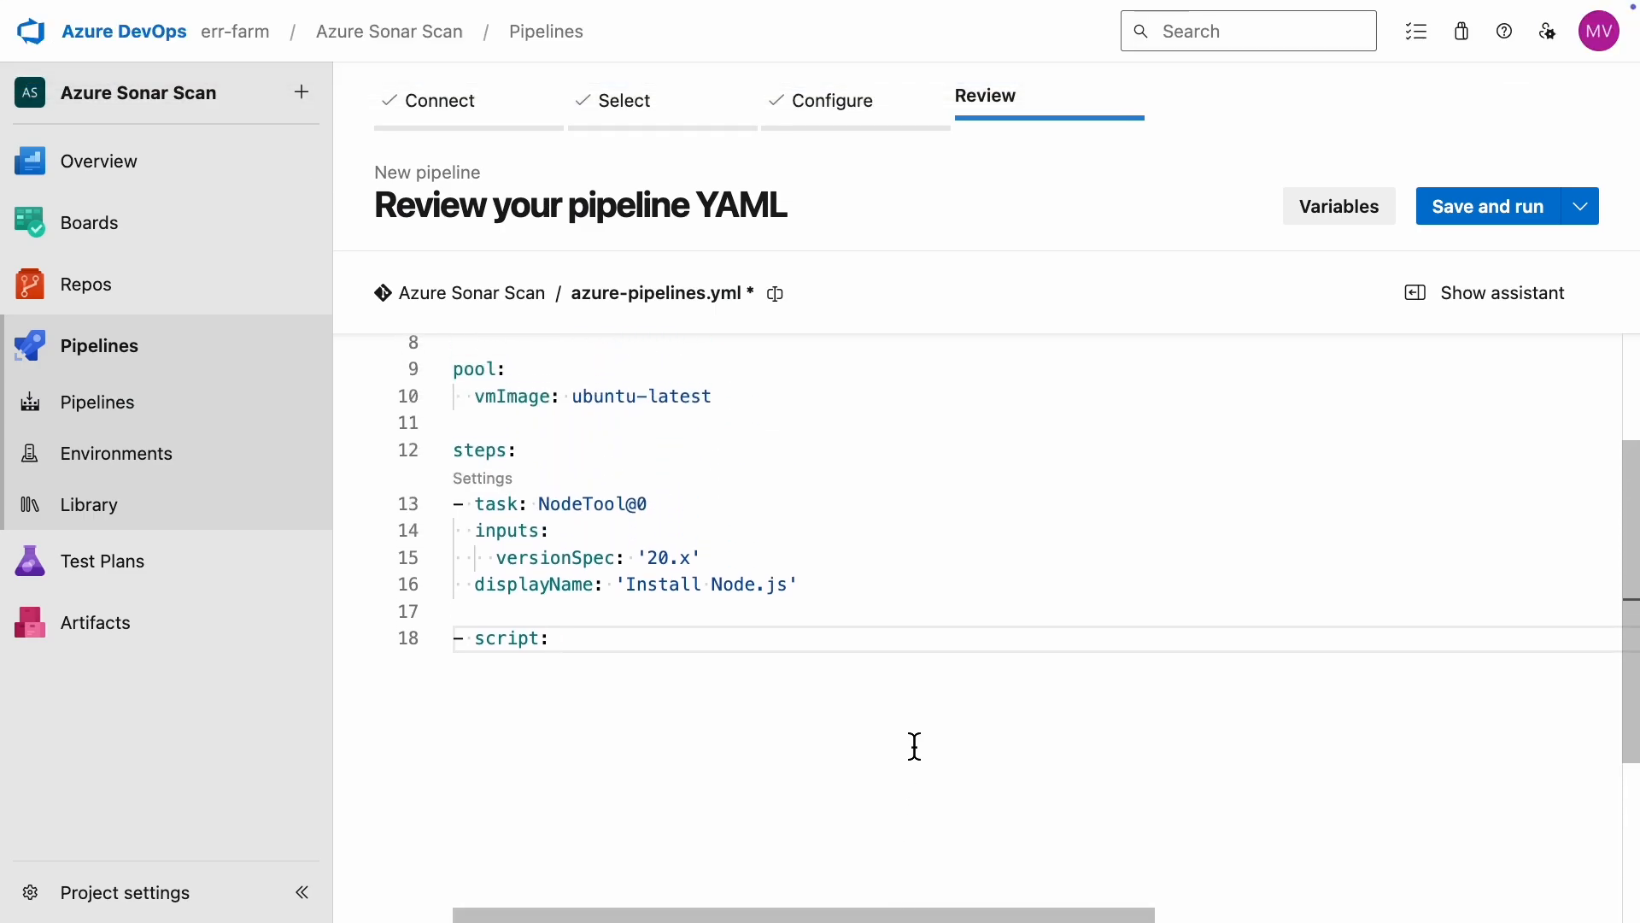
{"action": "left_click", "coordinate": [720, 403]}
{"action": "key", "text": "shift+super+Left"}
{"action": "key", "text": "shift+super+Left"}
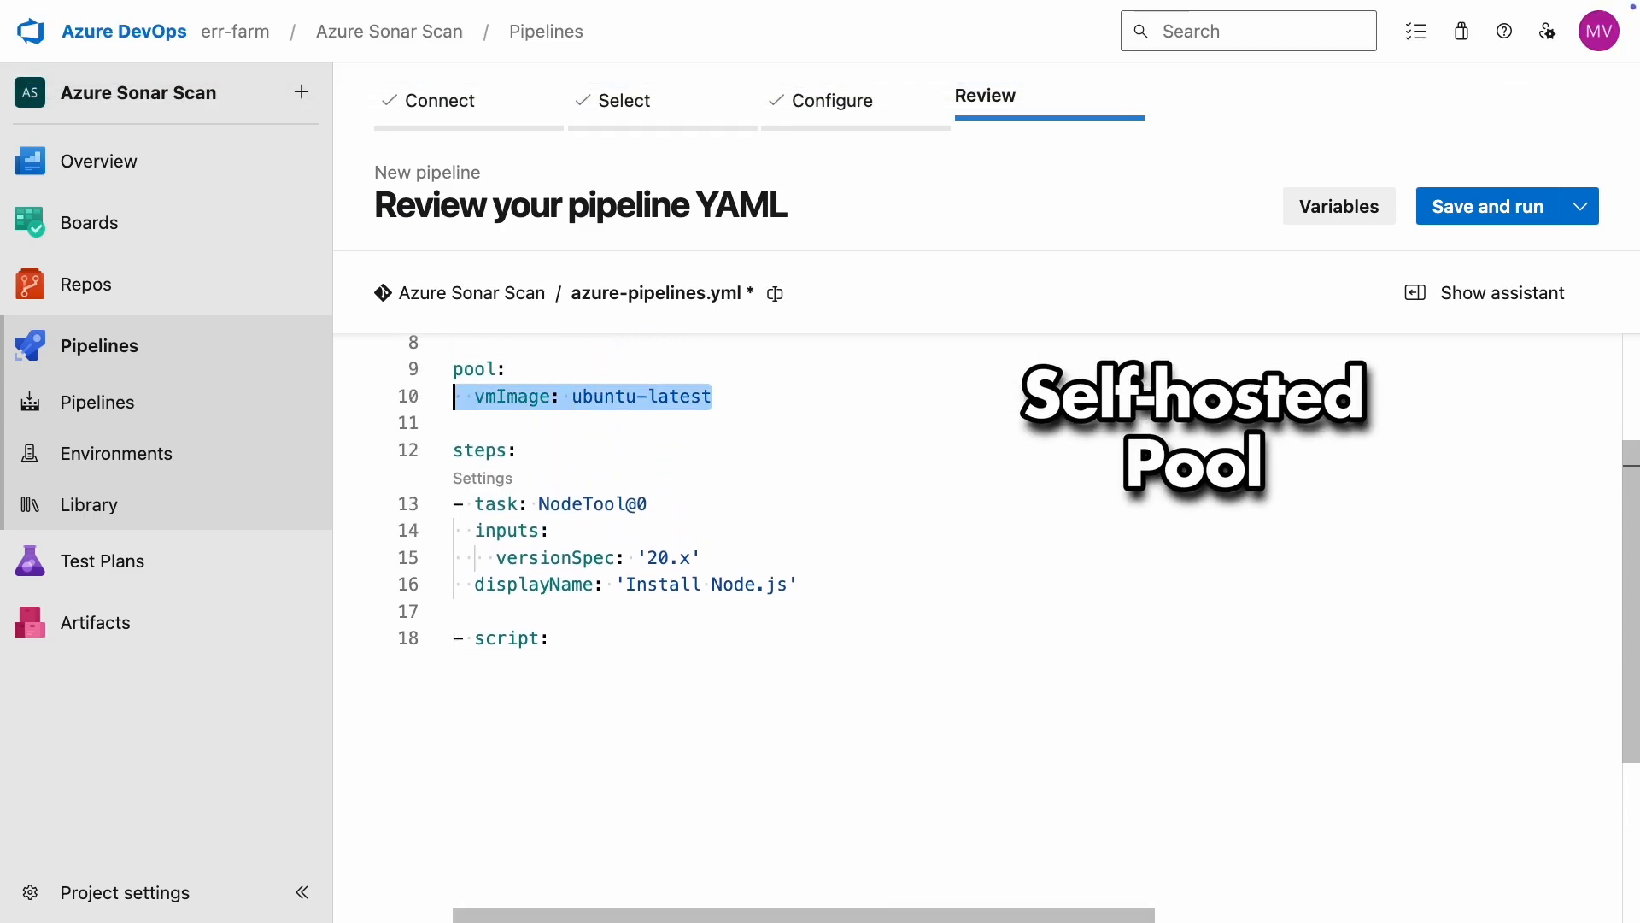
{"action": "type", "text": "name: 'my"}
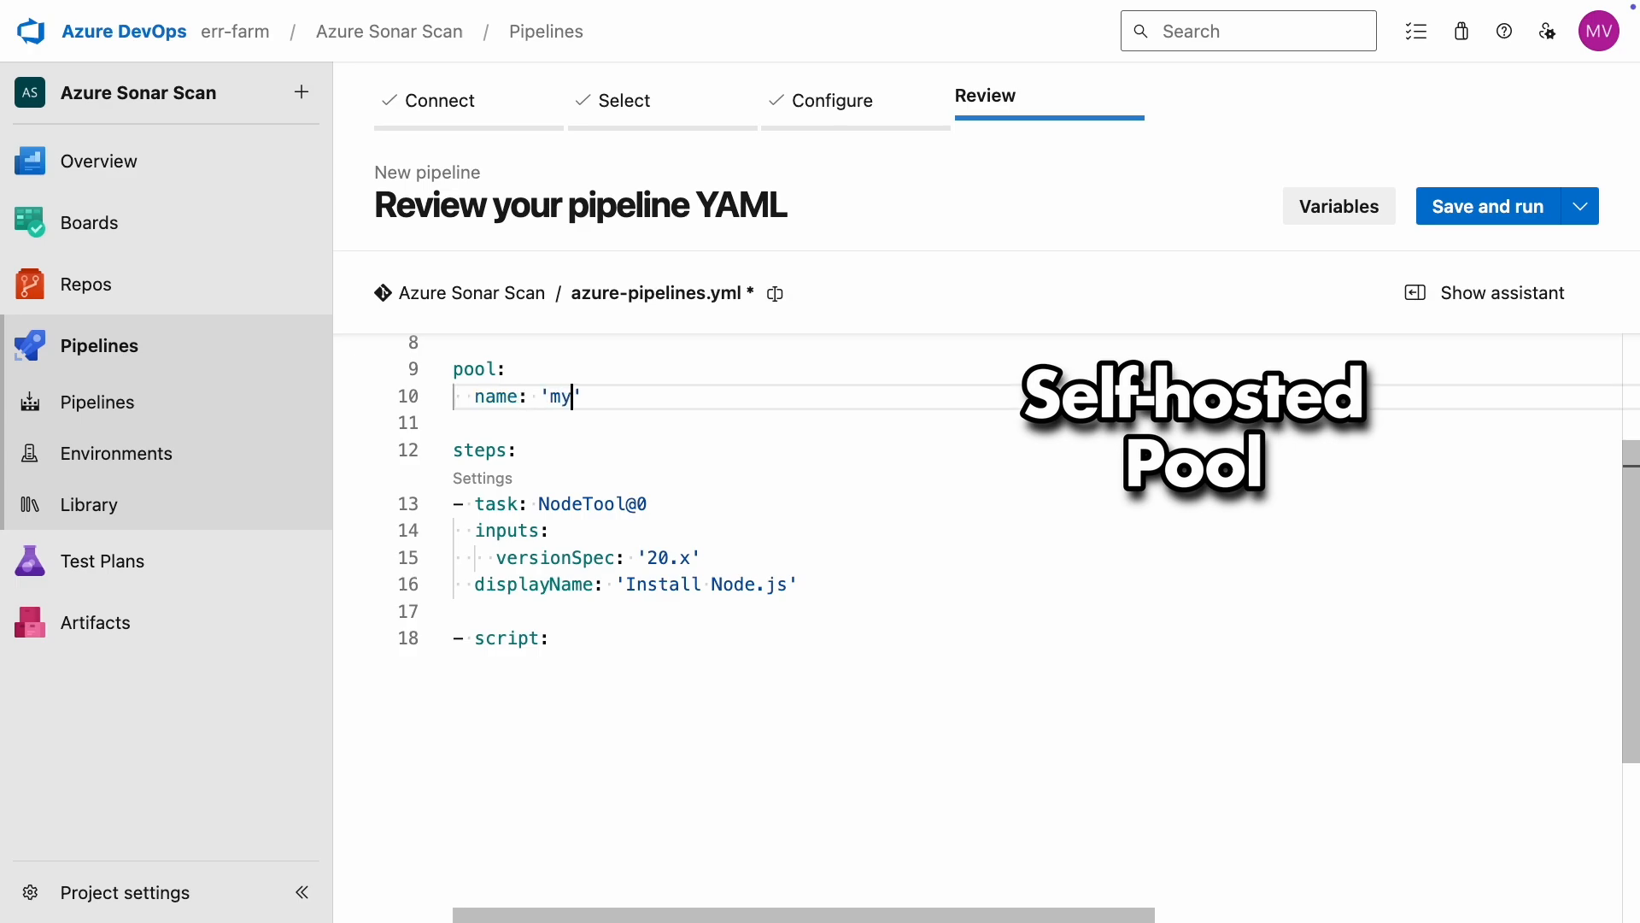
{"action": "type", "text": "-self-hosted-pool"}
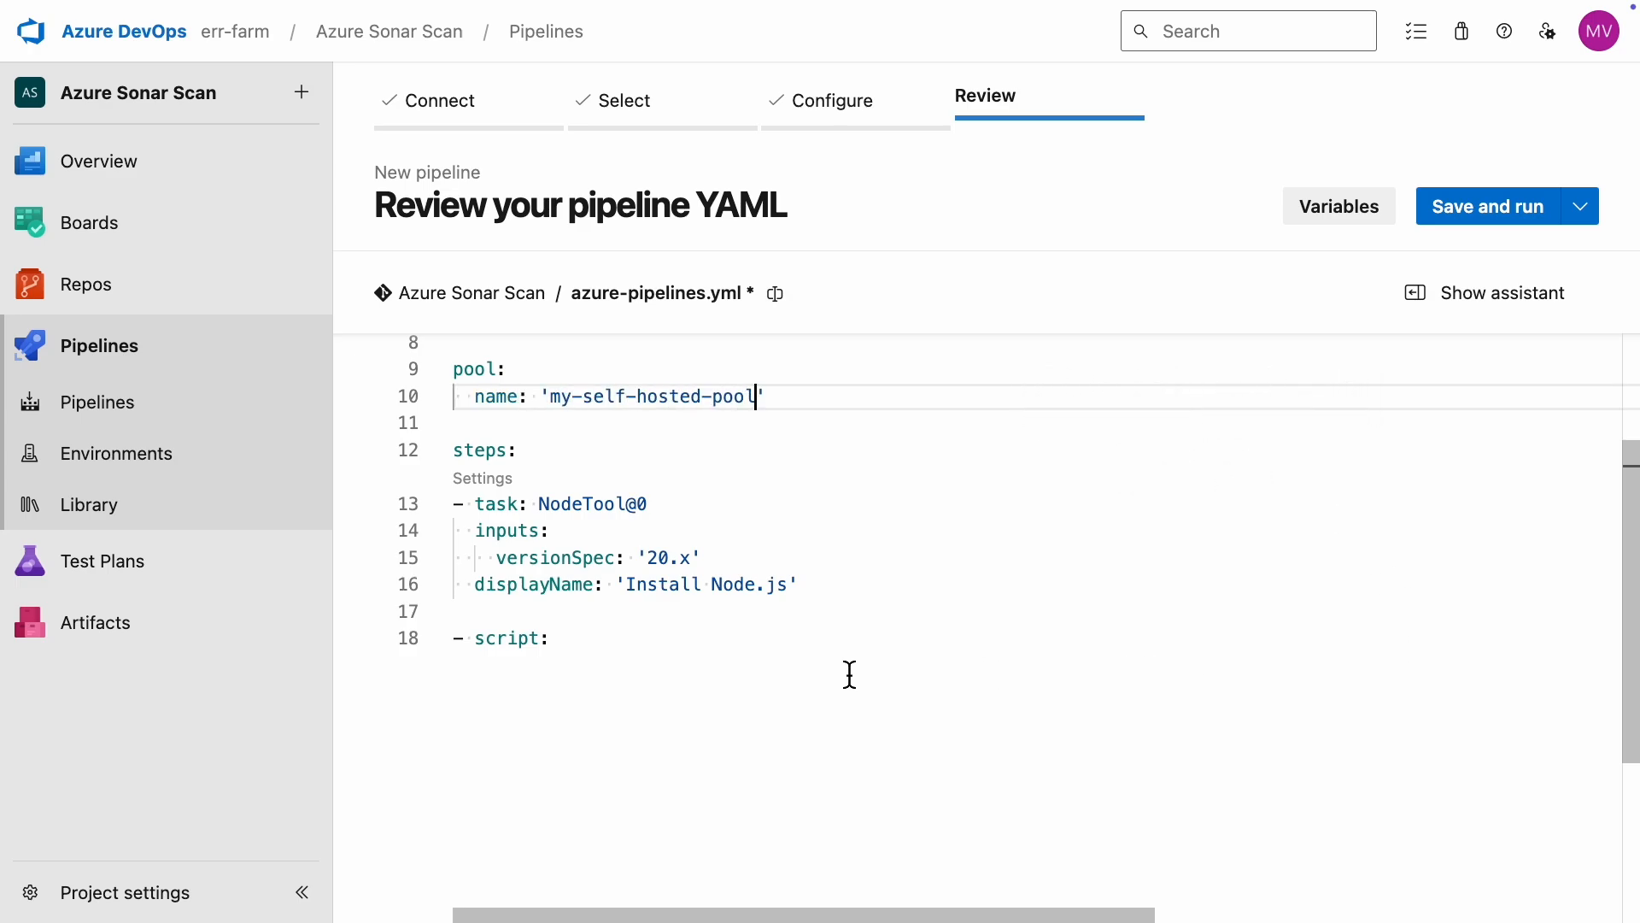
{"action": "left_click", "coordinate": [936, 598]}
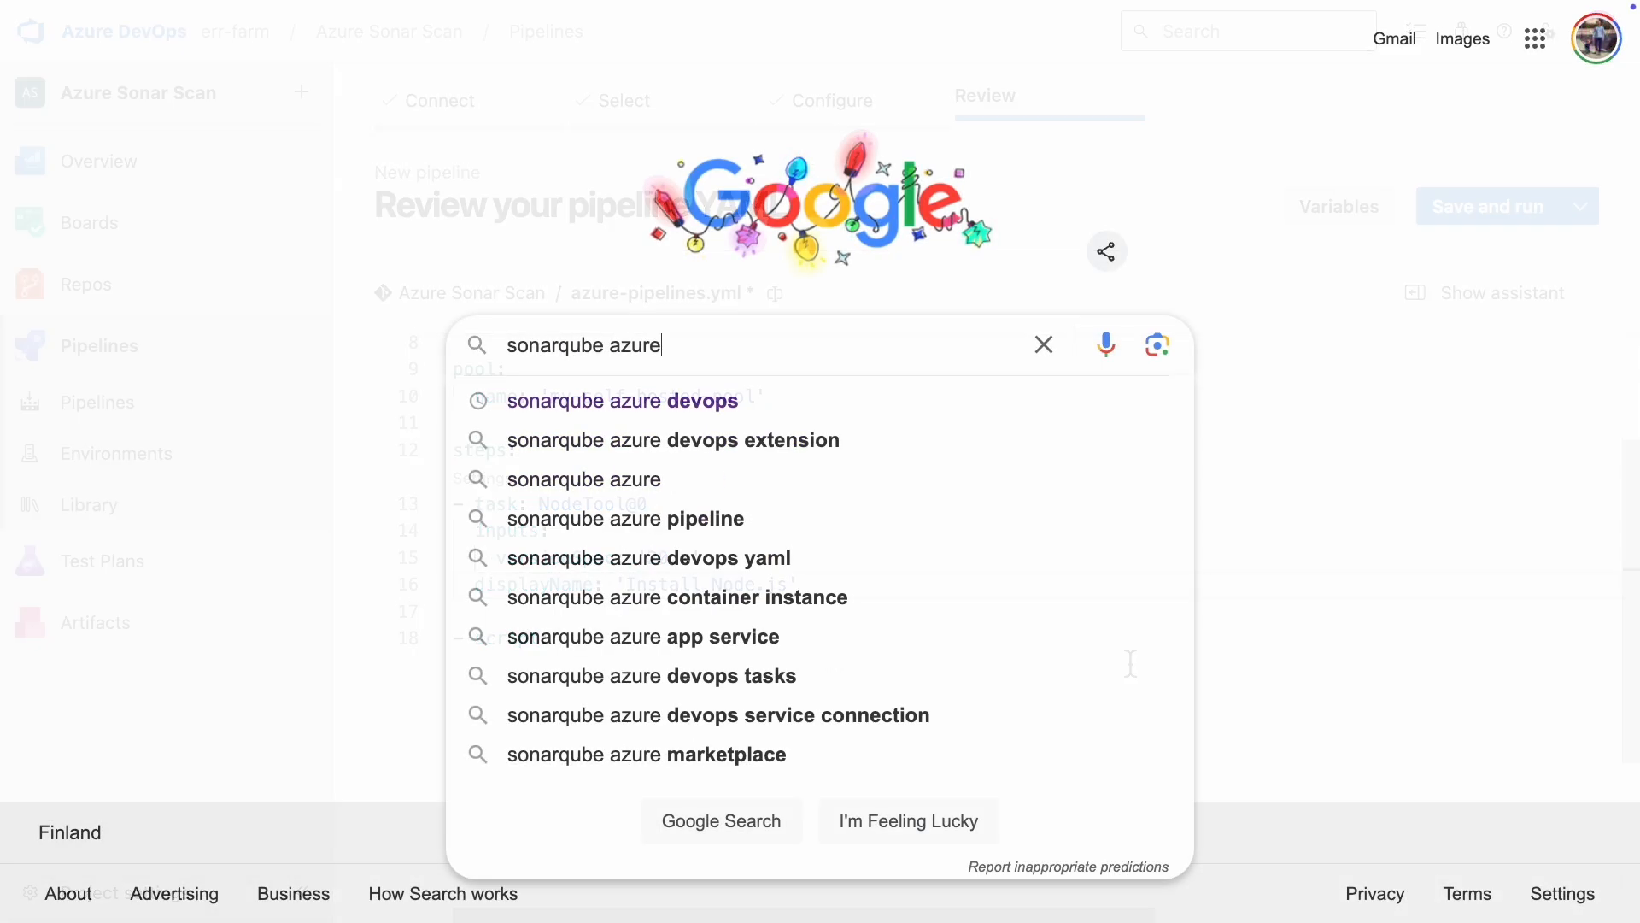
Step: Search Google for "sonarqube azure devops integration" and read through the SonarQube Docs page on Azure DevOps integration
{"action": "type", "text": "devops integration"}
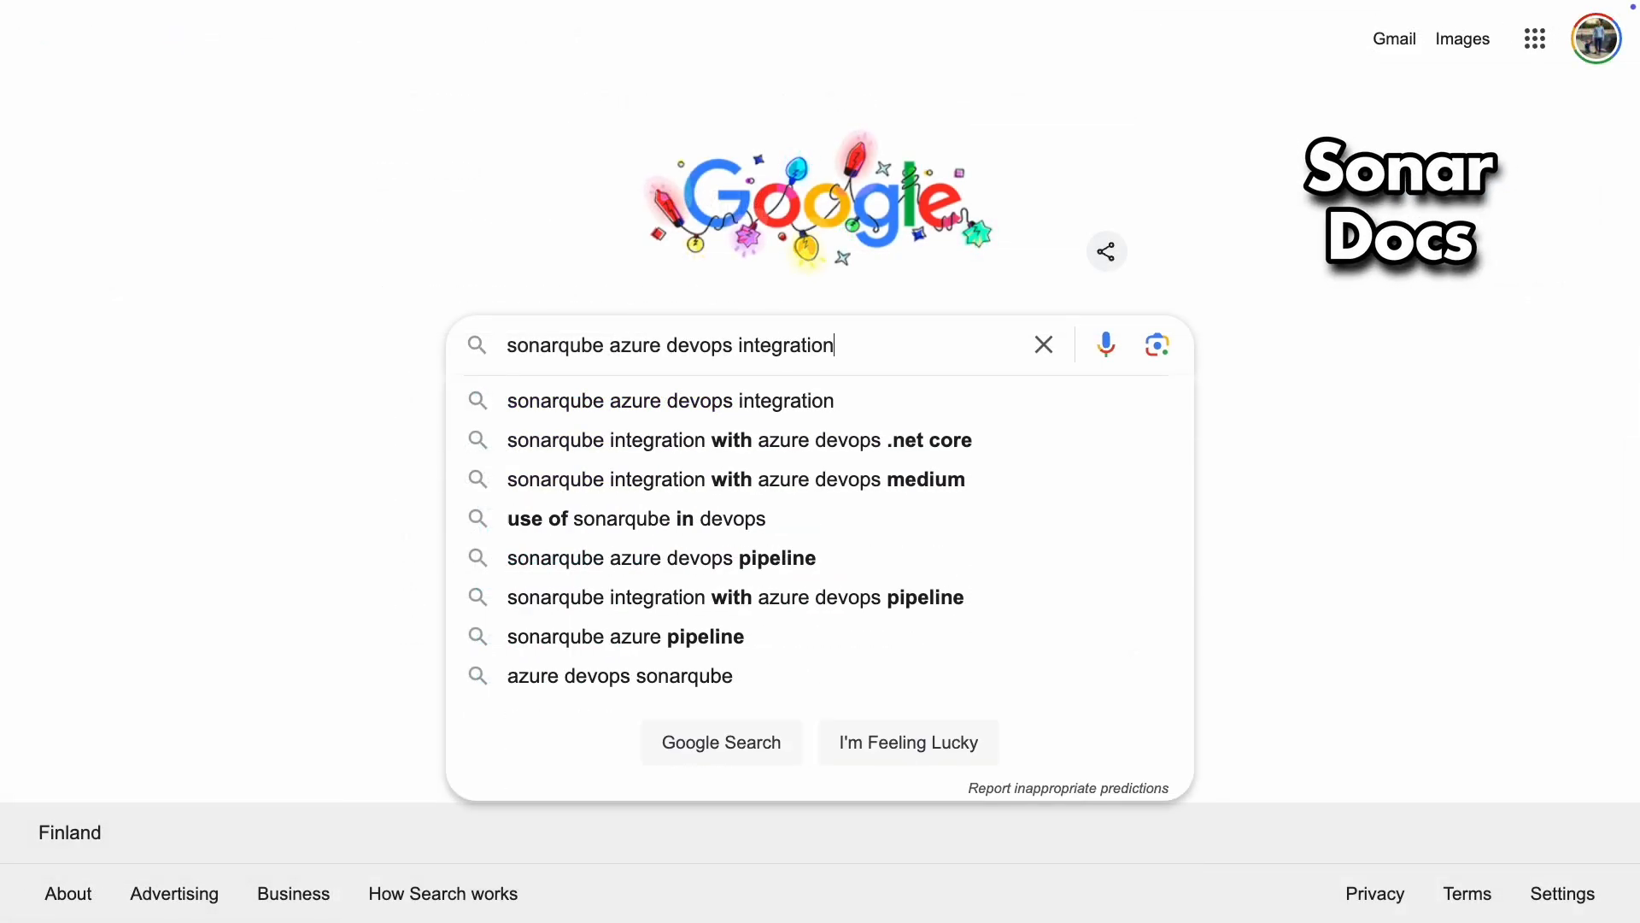
{"action": "key", "text": "Return"}
{"action": "scroll", "coordinate": [1085, 401], "scroll_direction": "down", "scroll_amount": 4}
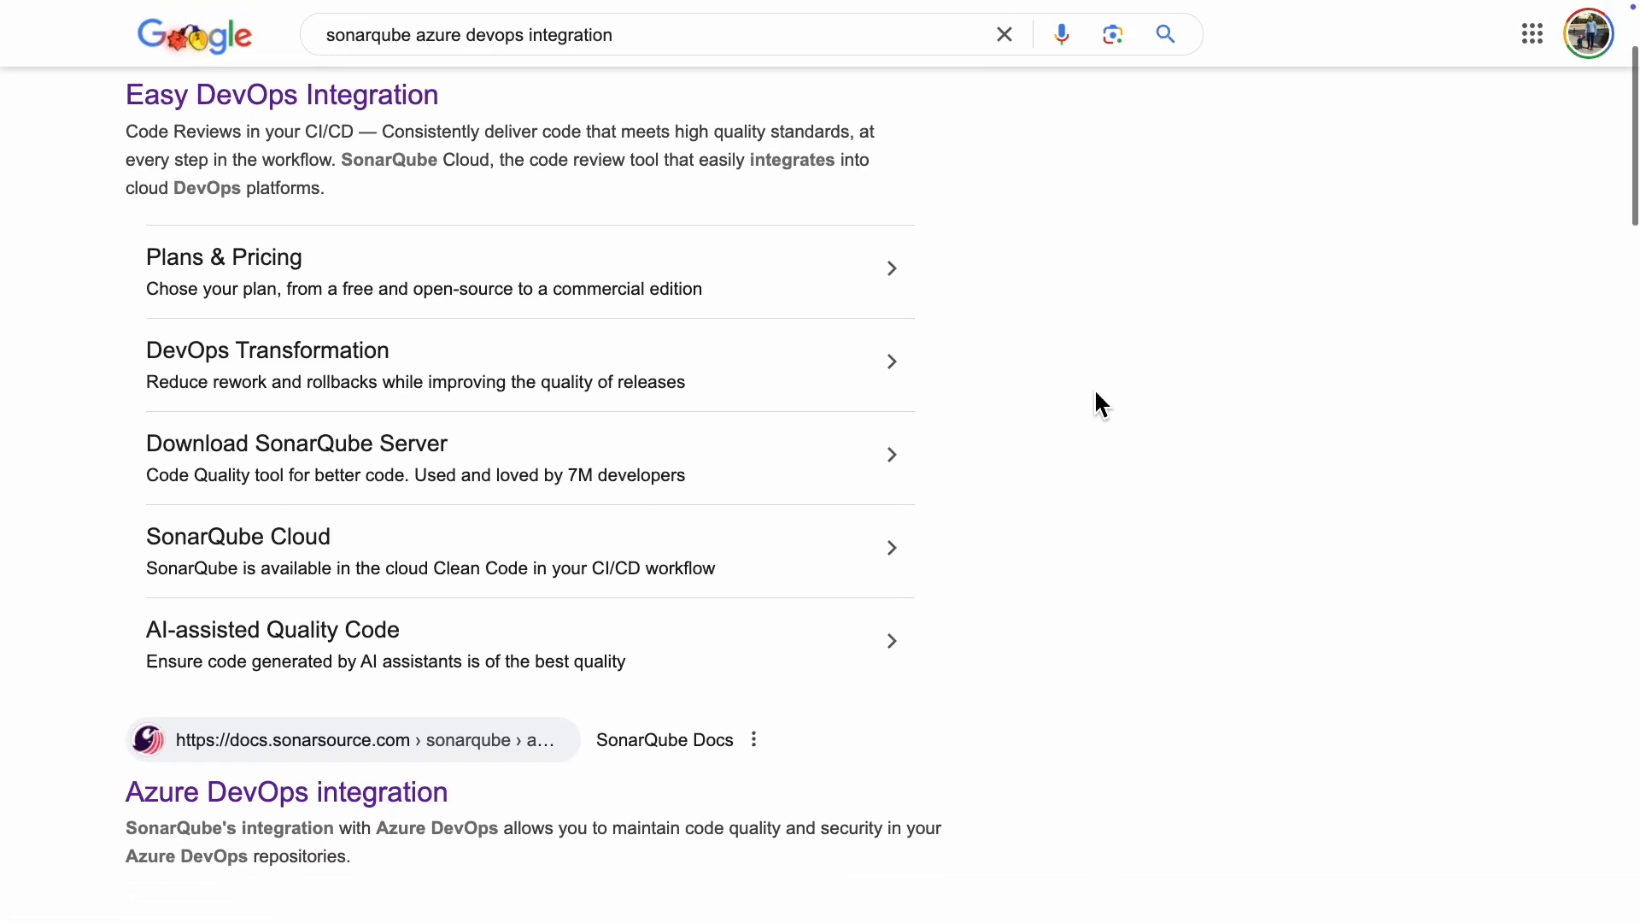
{"action": "left_click", "coordinate": [362, 675]}
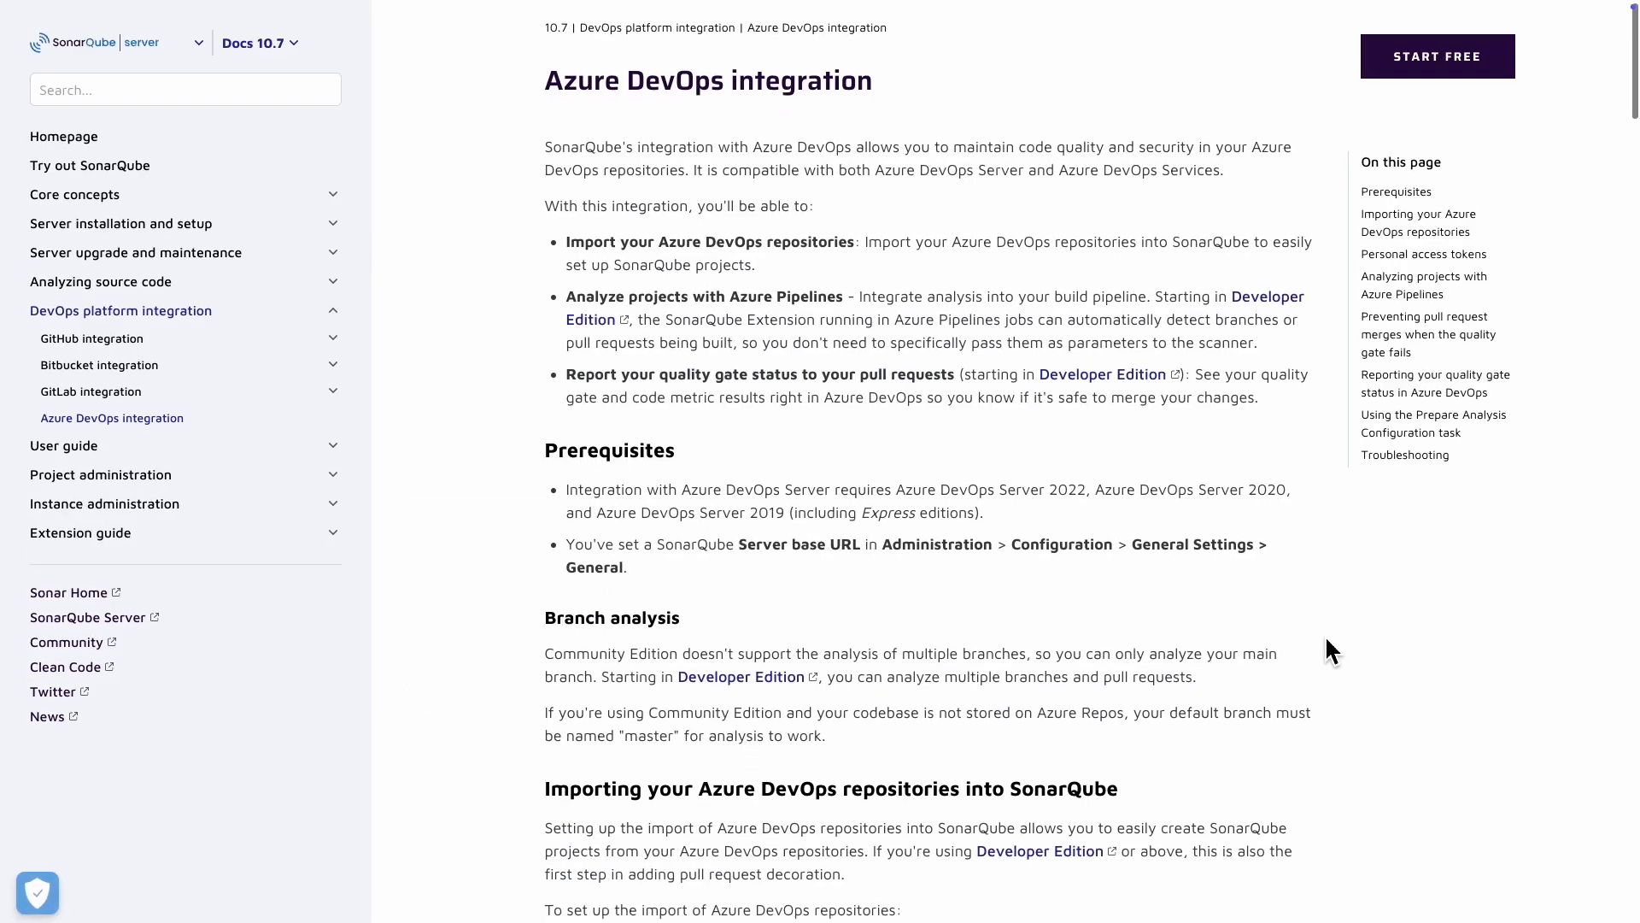
{"action": "scroll", "coordinate": [1327, 639], "scroll_direction": "down", "scroll_amount": 5}
{"action": "scroll", "coordinate": [1326, 639], "scroll_direction": "down", "scroll_amount": 15}
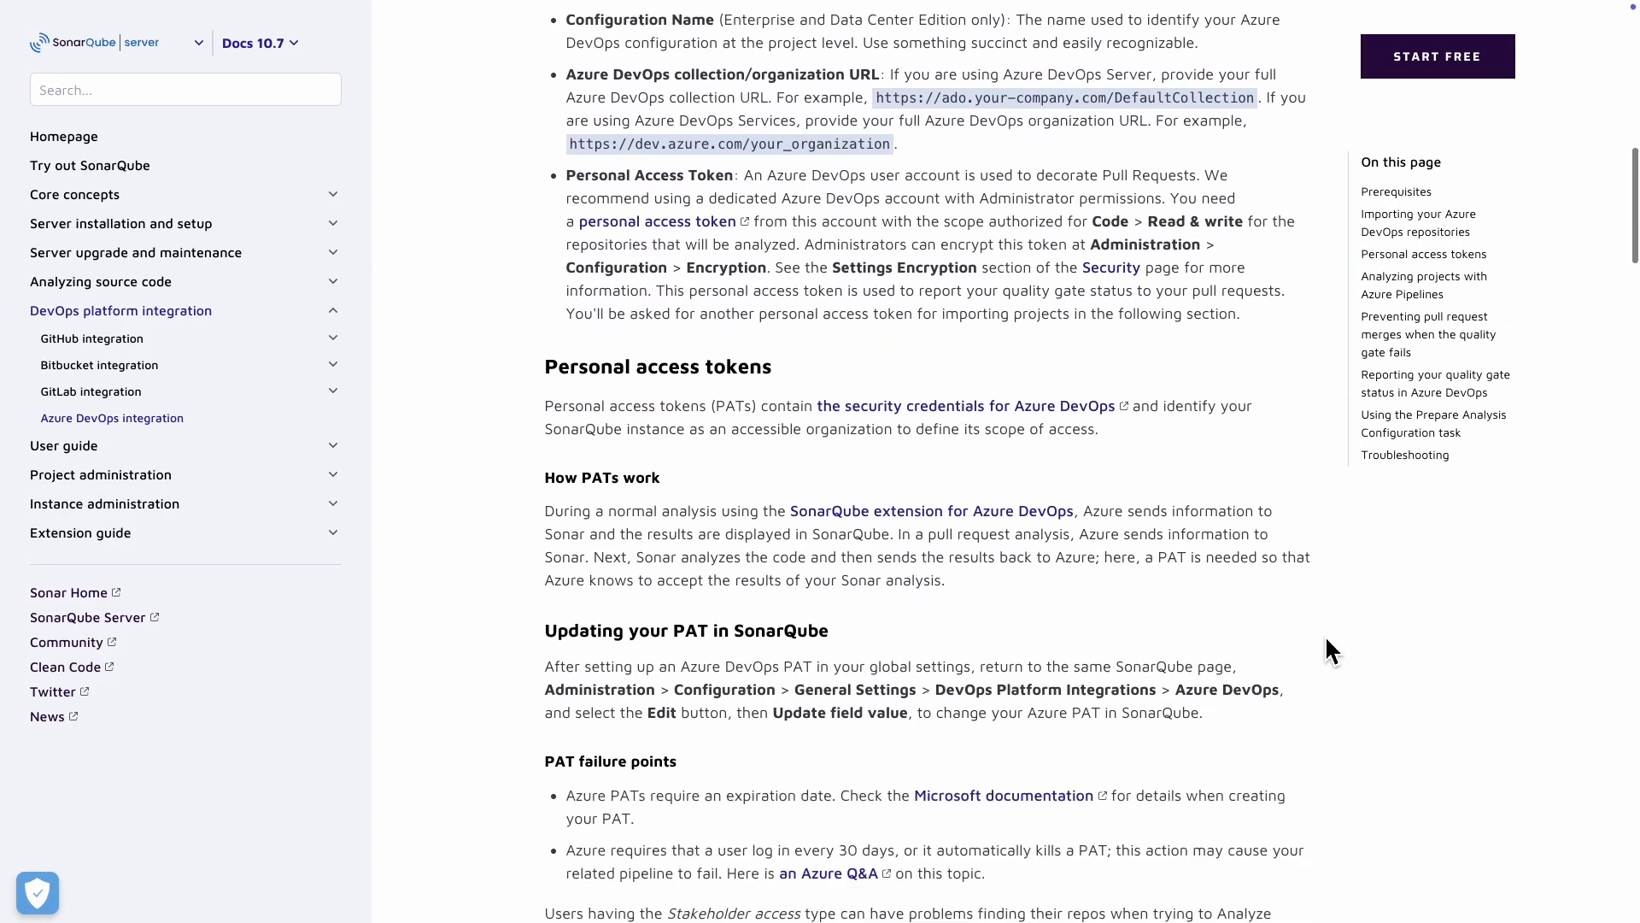
Step: In the docs, expand the Other (JavaScript, TypeScript, Go, Python, PHP, etc.) example and copy its steps block with checkout: self and fetchDepth: 0
{"action": "scroll", "coordinate": [1327, 638], "scroll_direction": "down", "scroll_amount": 10}
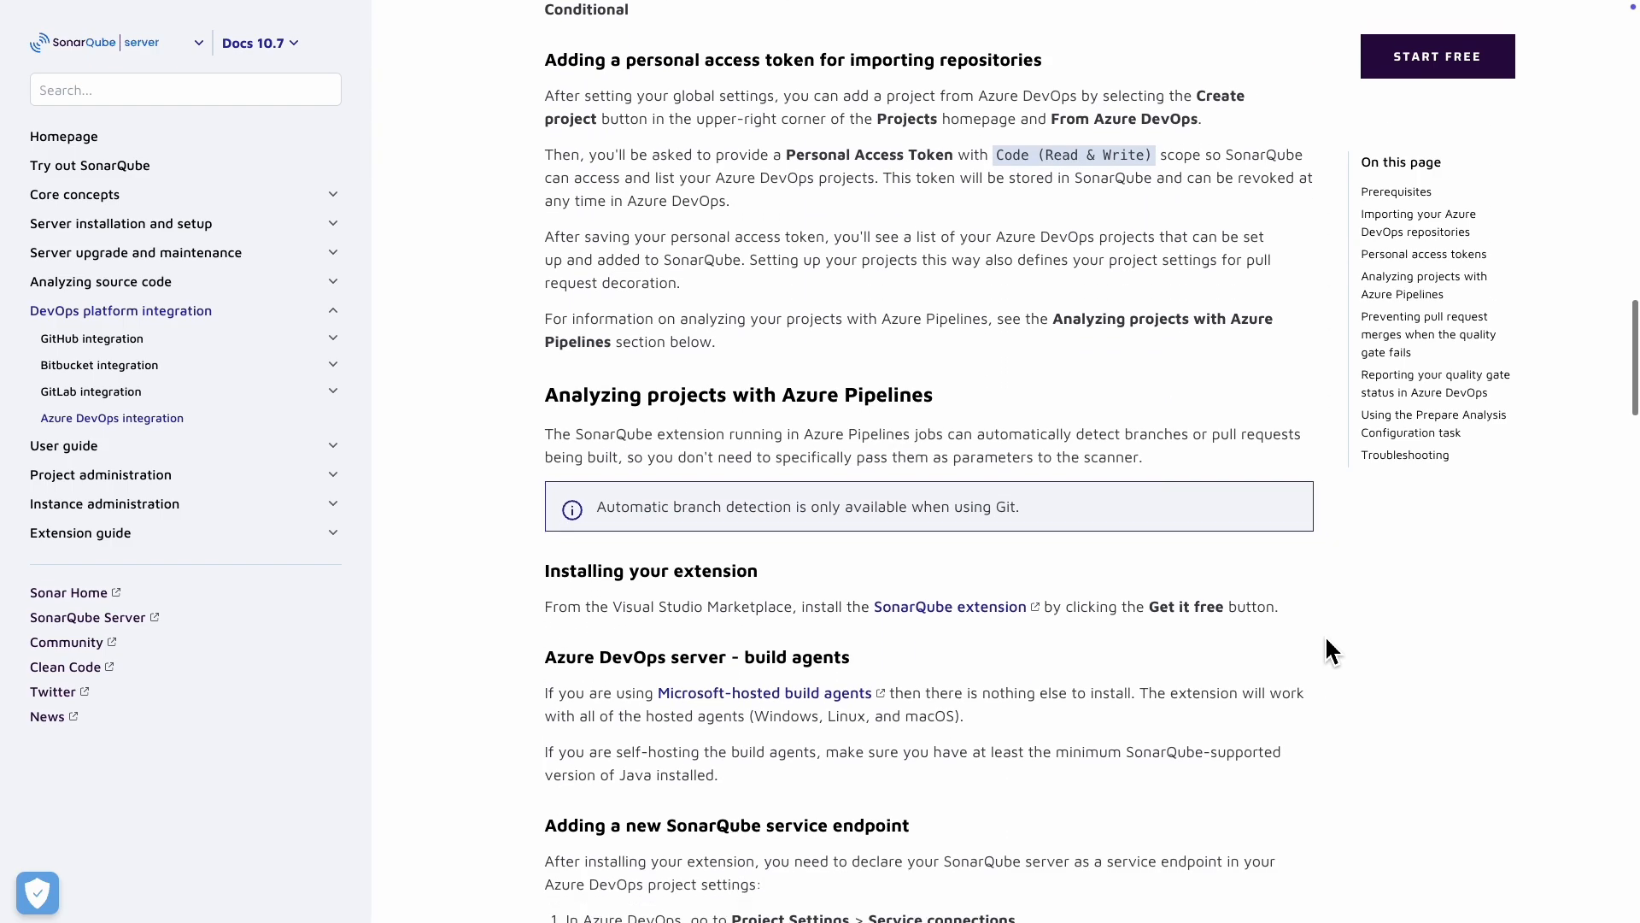
{"action": "scroll", "coordinate": [1326, 640], "scroll_direction": "down", "scroll_amount": 3}
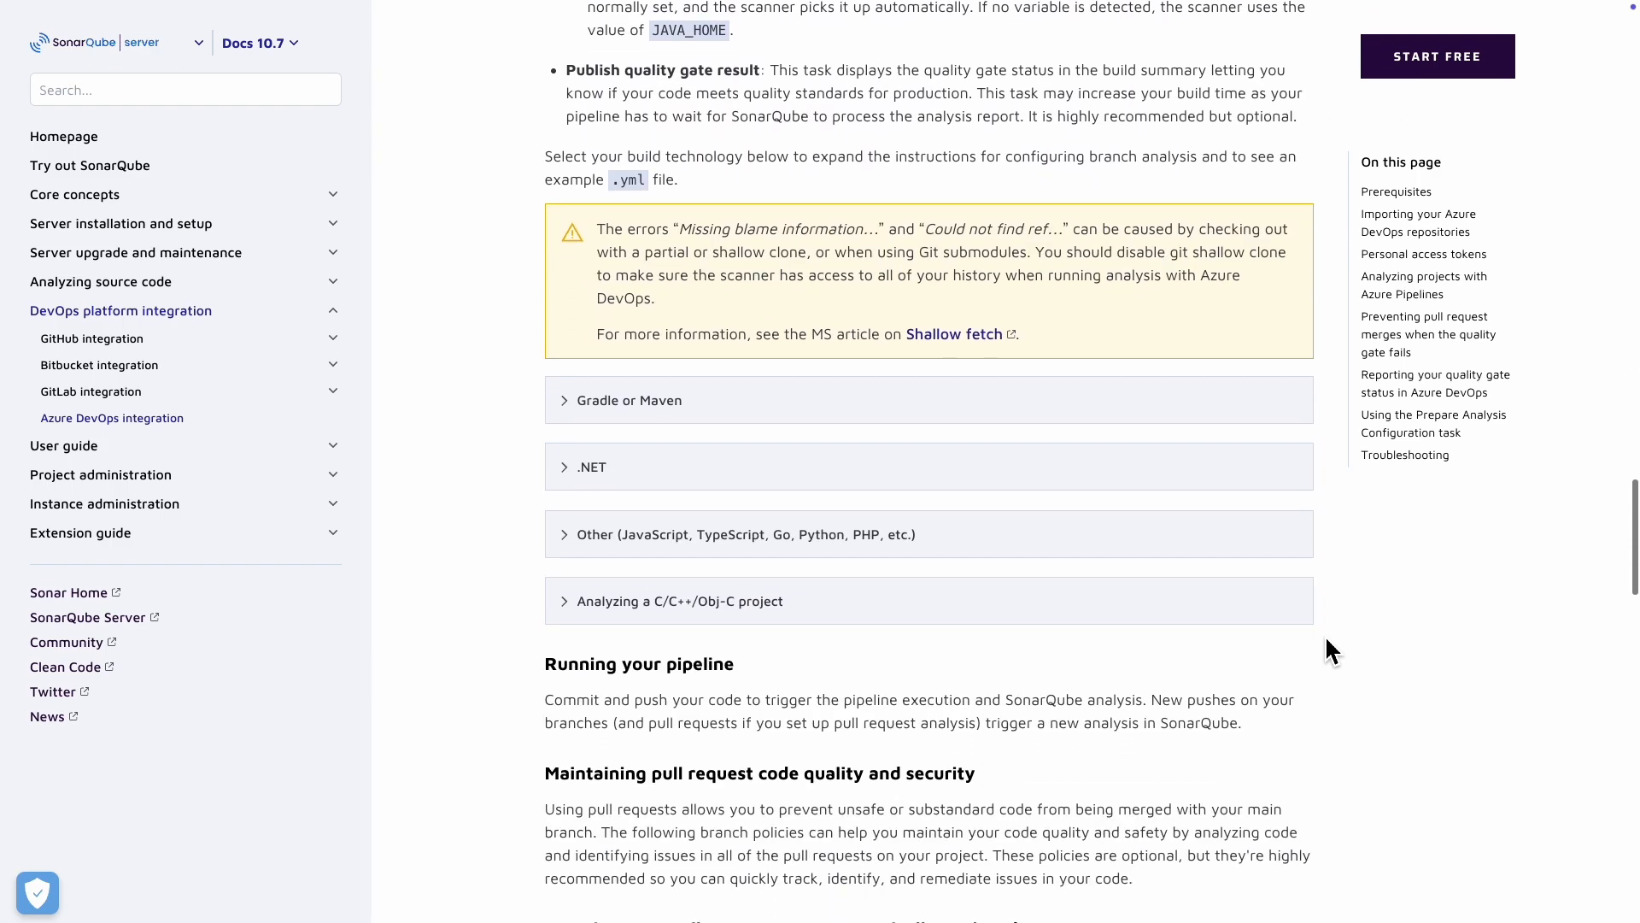
{"action": "left_click", "coordinate": [612, 551]}
{"action": "scroll", "coordinate": [1396, 630], "scroll_direction": "down", "scroll_amount": 2}
{"action": "scroll", "coordinate": [1382, 621], "scroll_direction": "down", "scroll_amount": 4}
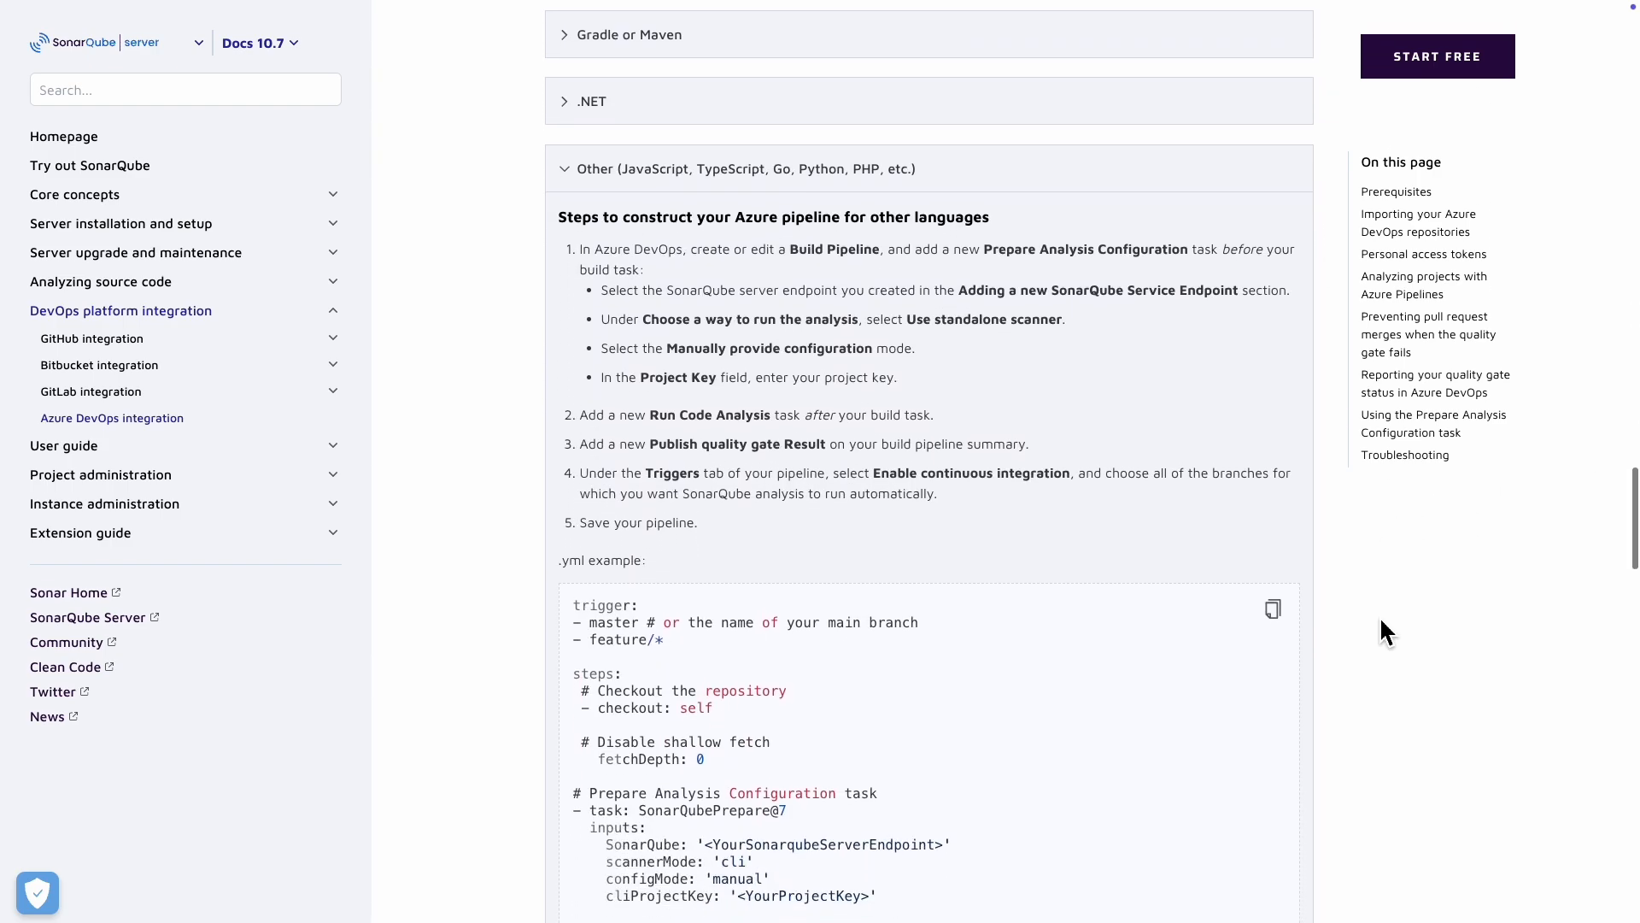
{"action": "scroll", "coordinate": [1381, 632], "scroll_direction": "down", "scroll_amount": 1}
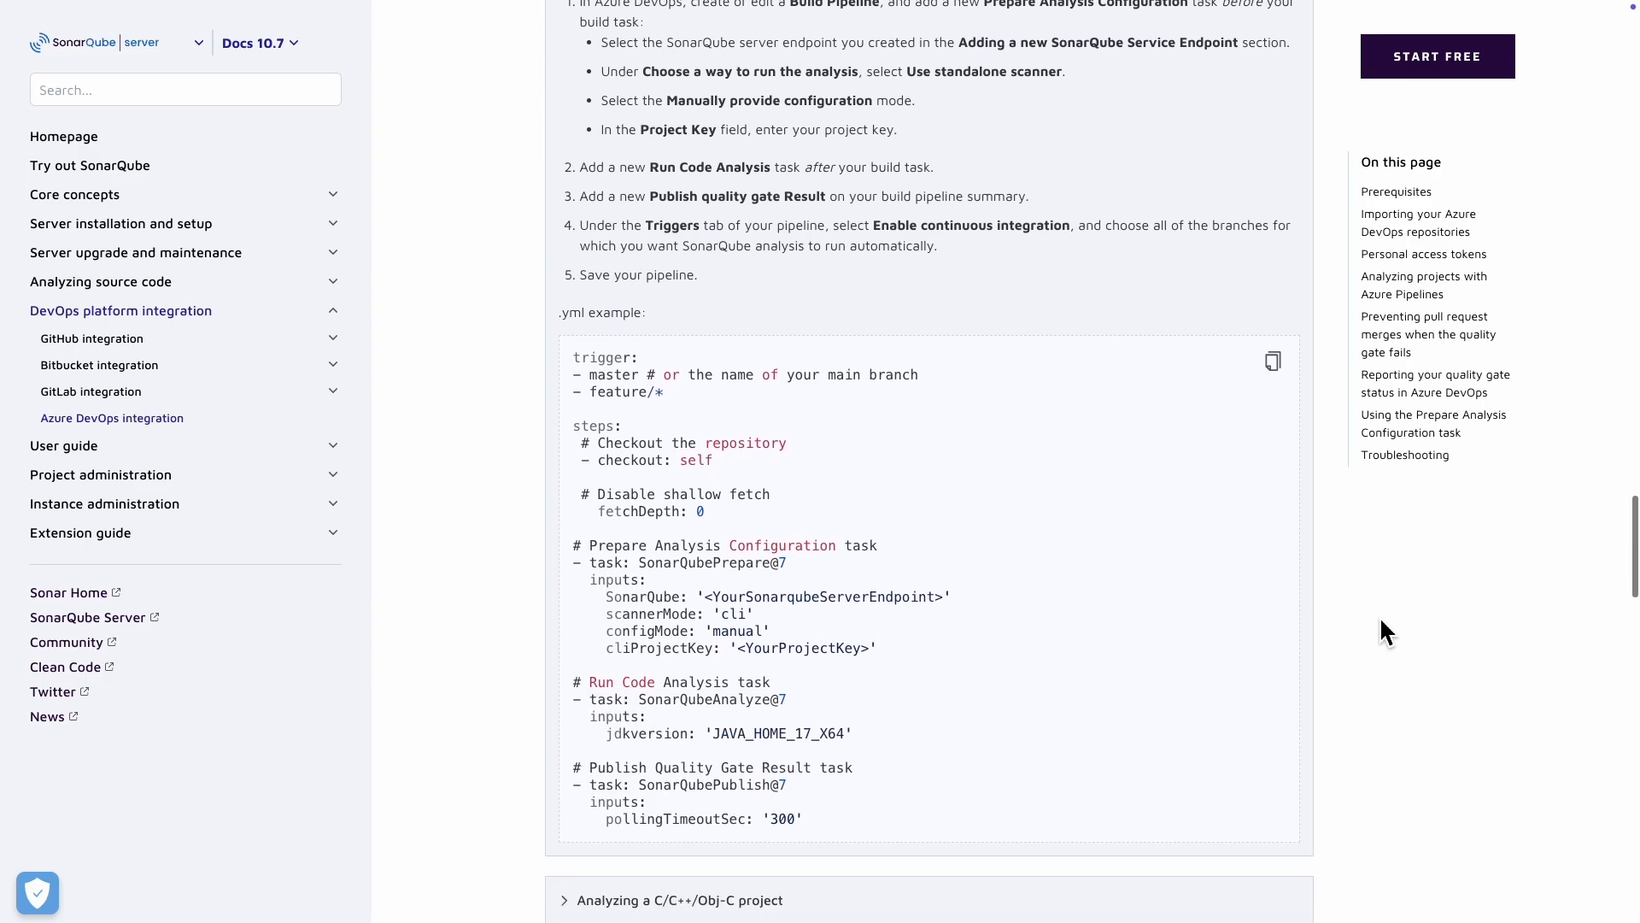
{"action": "left_click_drag", "start_coordinate": [578, 440], "coordinate": [773, 521]}
{"action": "key", "text": "super+c"}
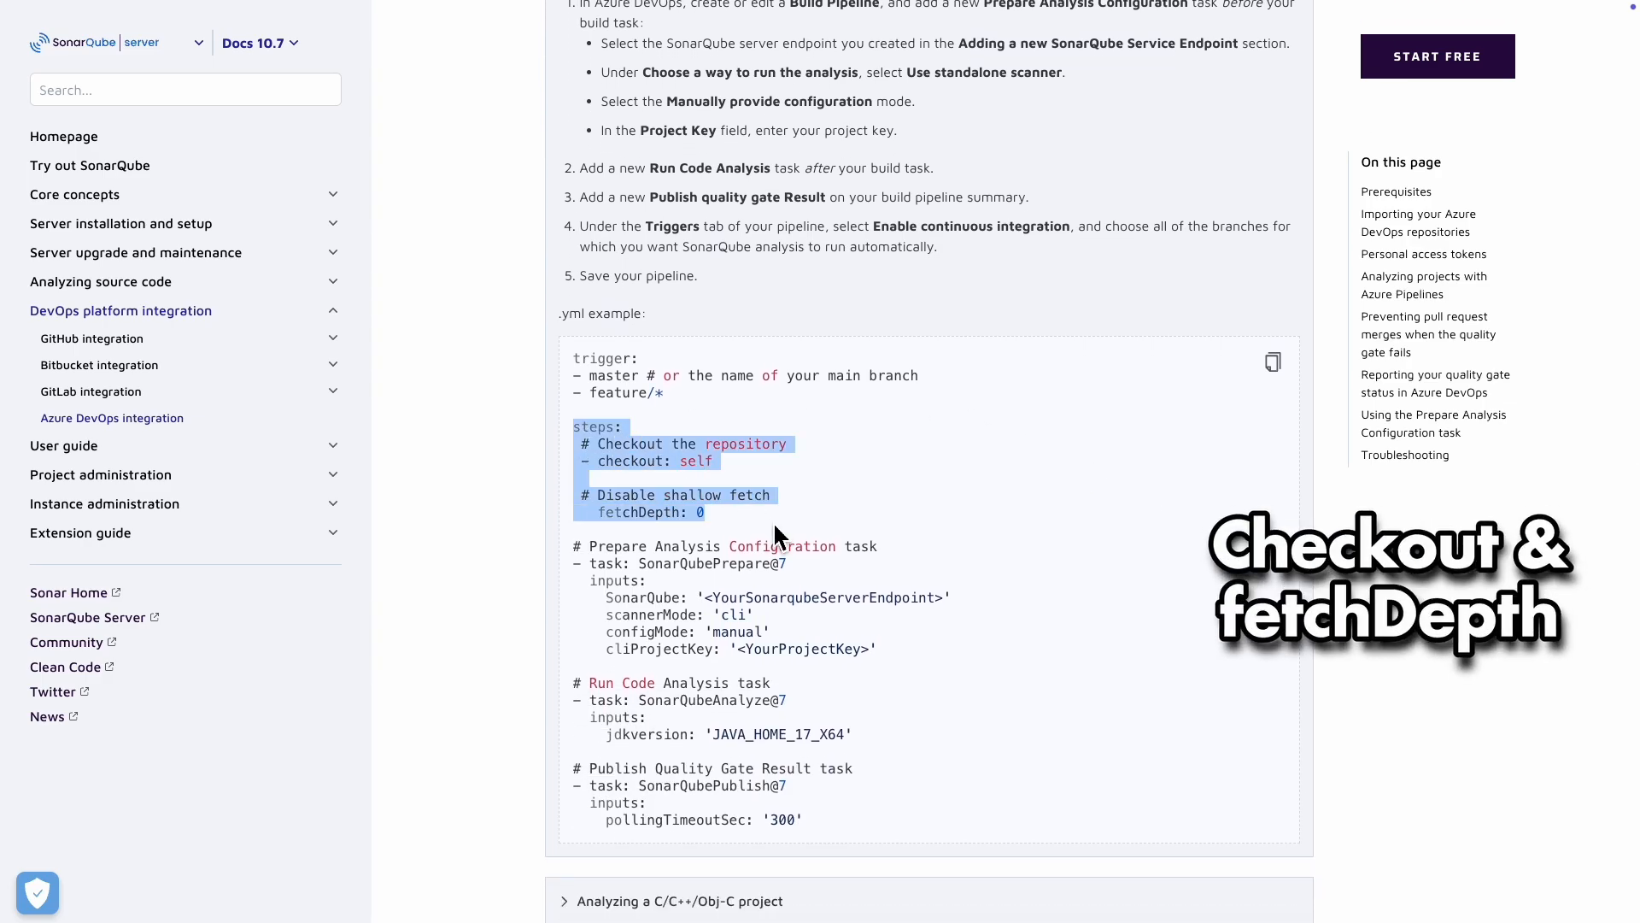
{"action": "right_click", "coordinate": [645, 501]}
{"action": "mouse_move", "coordinate": [625, 2]}
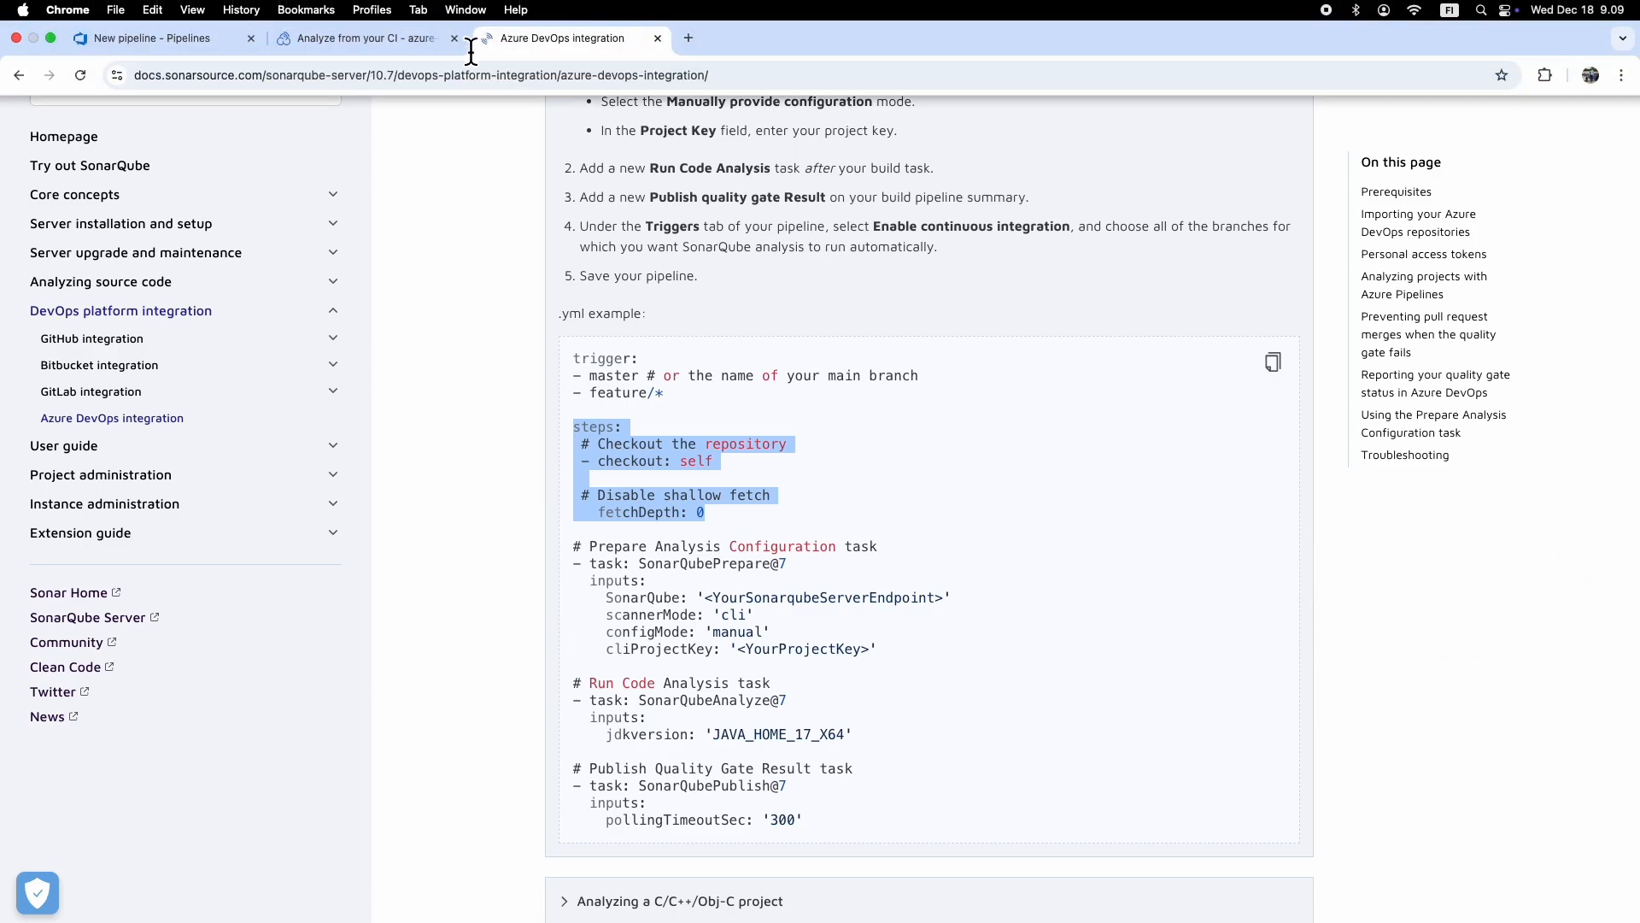
Step: Return to azure-pipelines.yml and paste the copied checkout block on a new line under steps:
{"action": "left_click", "coordinate": [201, 41]}
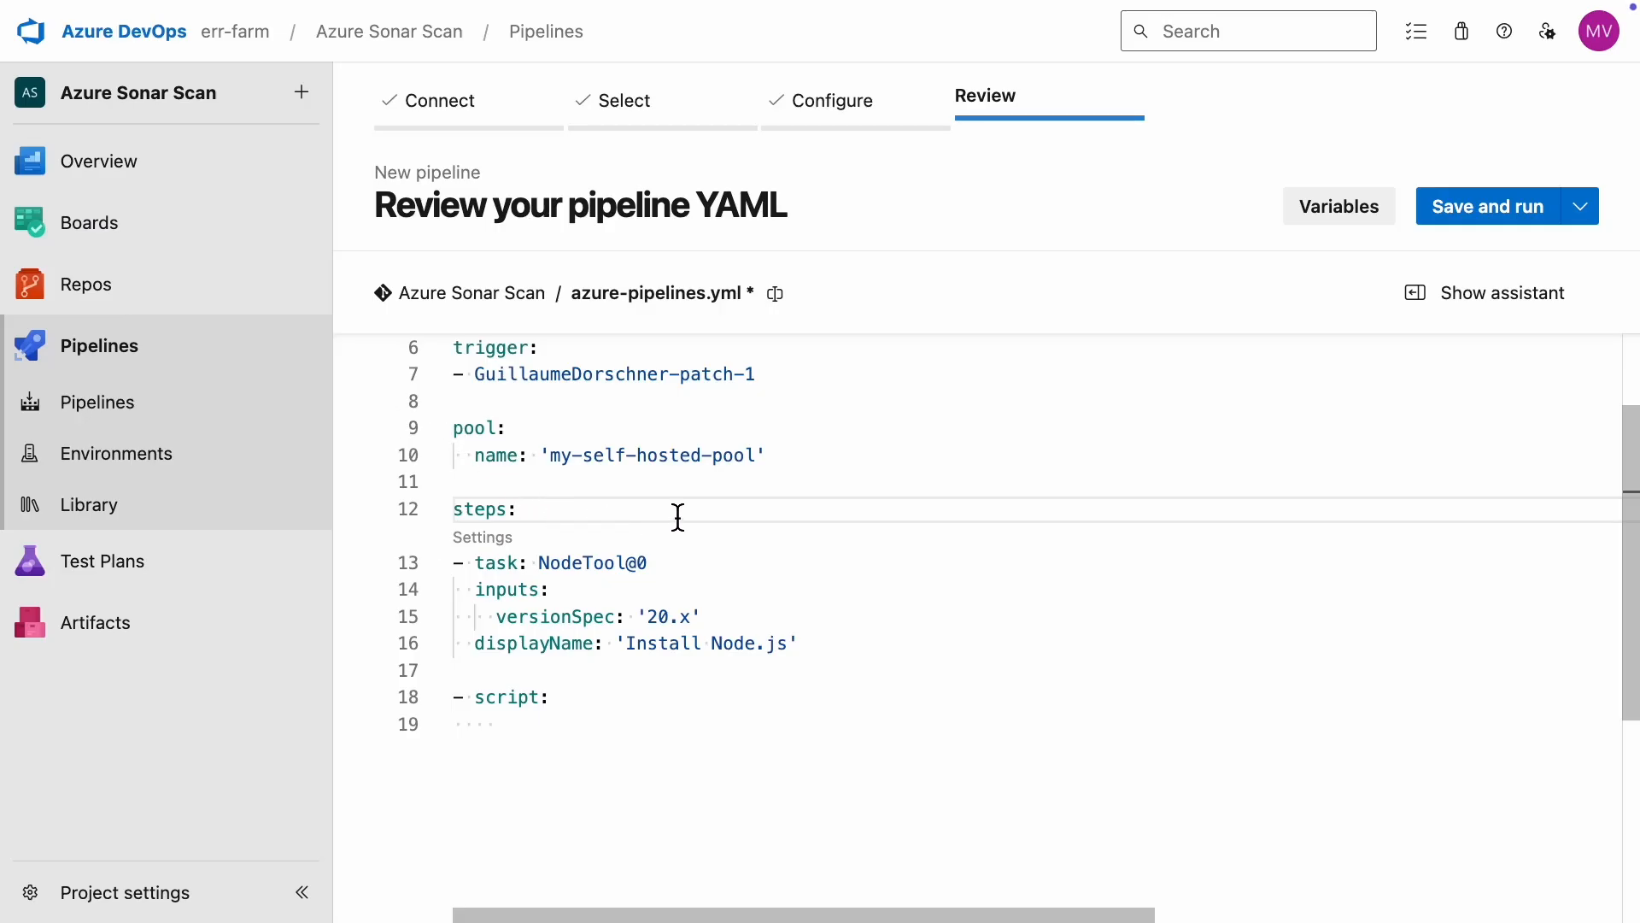
{"action": "key", "text": "Return"}
{"action": "right_click", "coordinate": [569, 547]}
{"action": "left_click", "coordinate": [642, 718]}
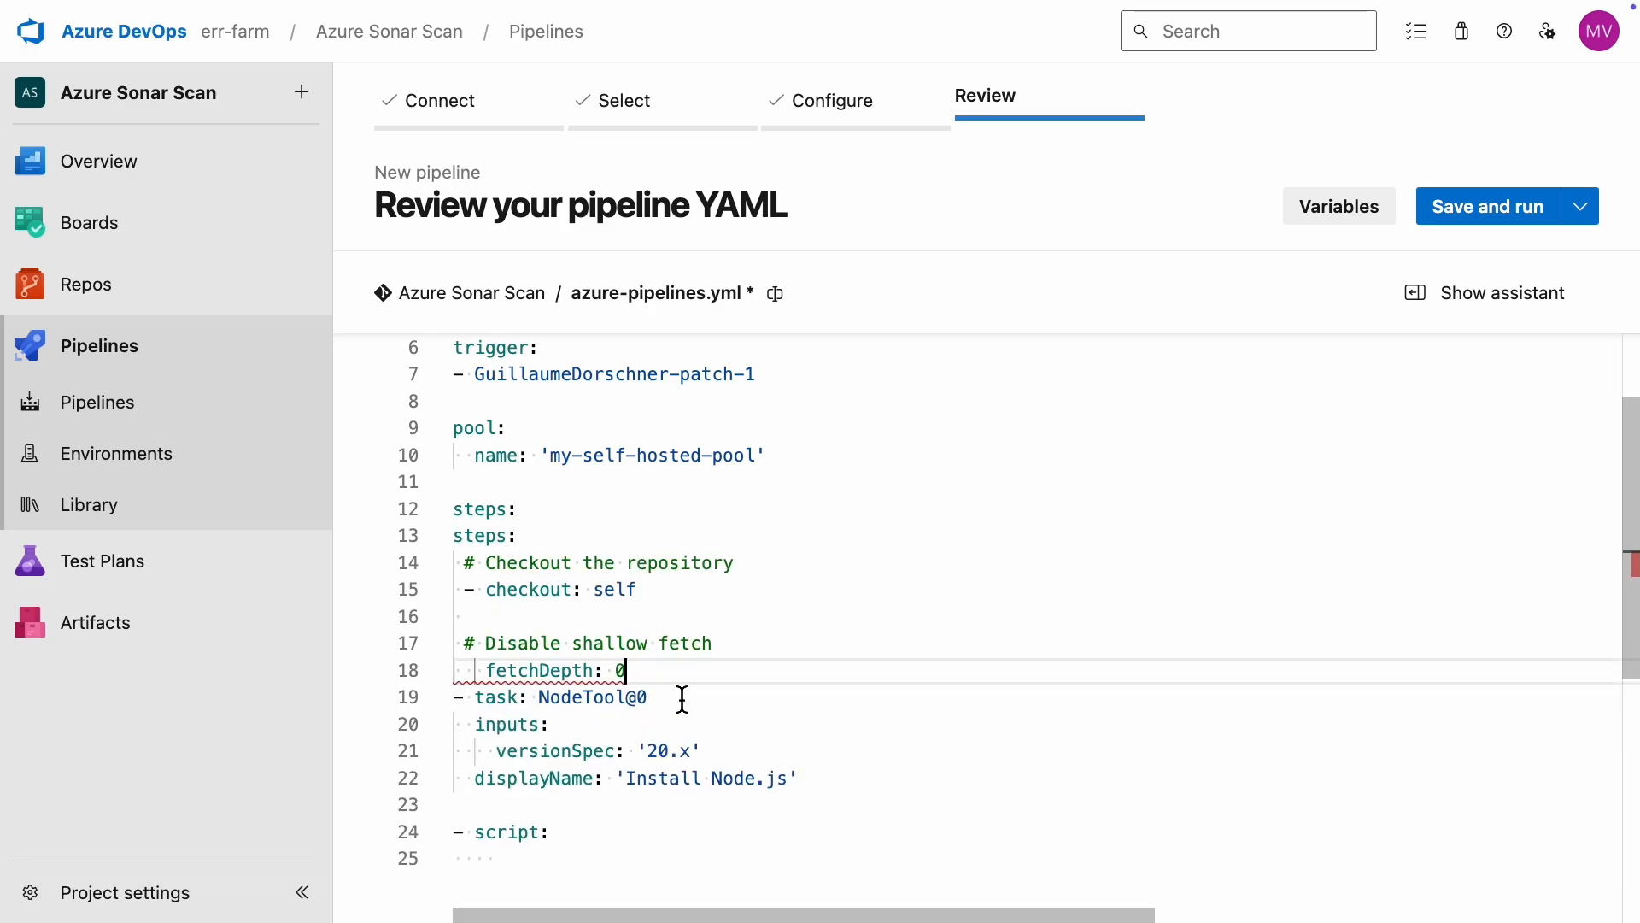
Step: Outdent the checkout: self entry to match the other steps and remove the duplicate steps: line
{"action": "key", "text": "Up"}
{"action": "key", "text": "Up"}
{"action": "key", "text": "Up"}
{"action": "key", "text": "BackSpace"}
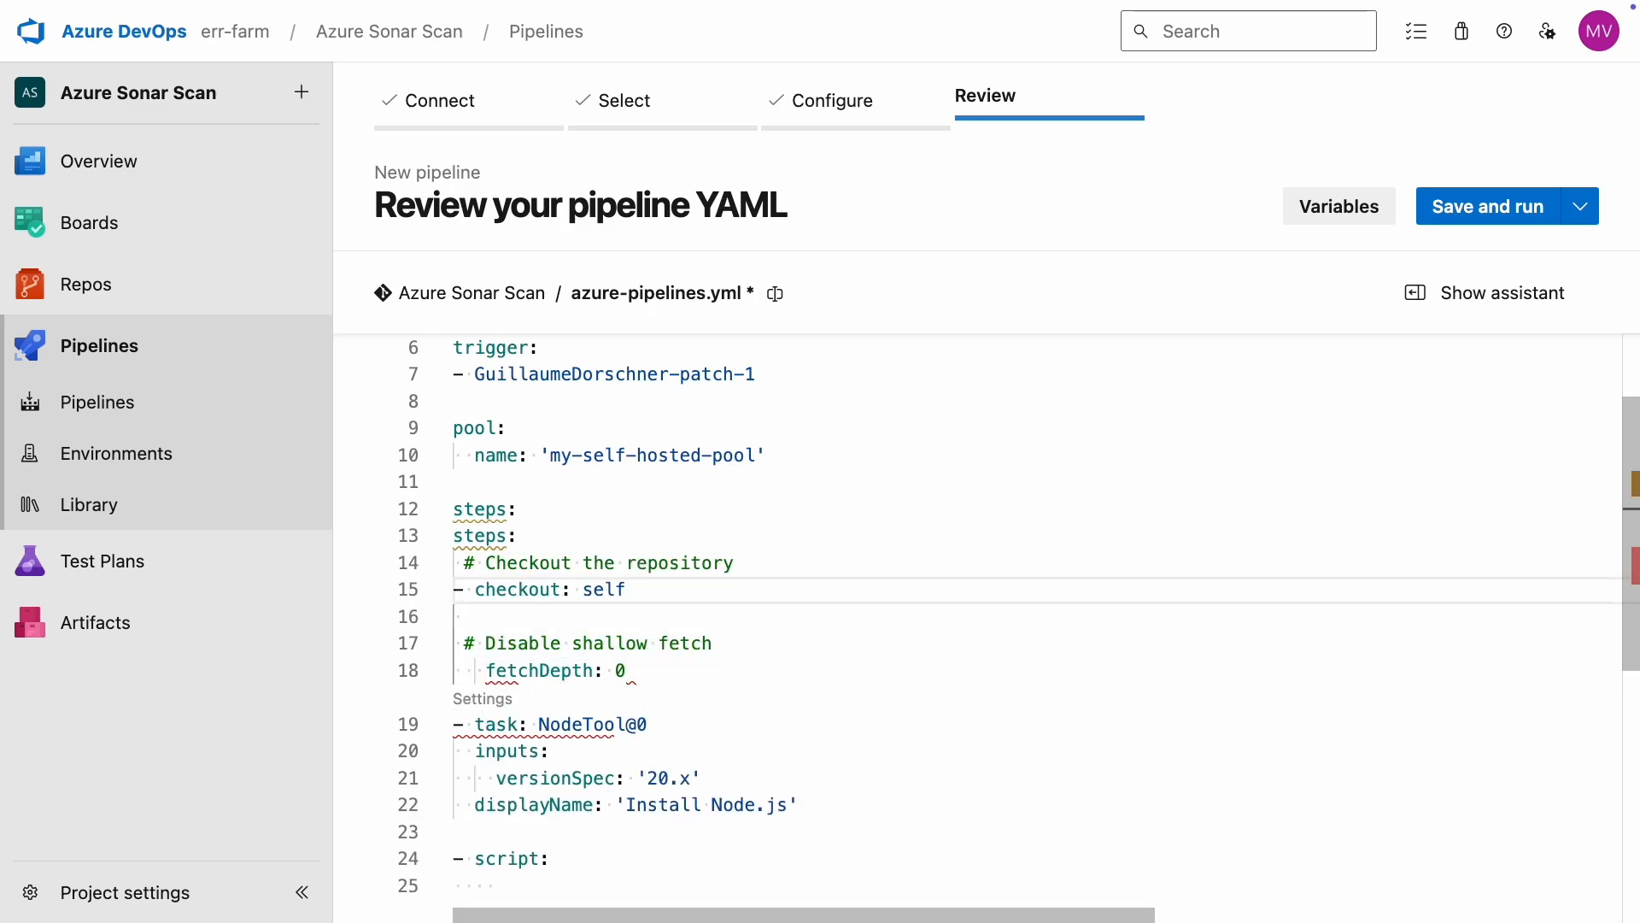
{"action": "key", "text": "Up"}
{"action": "key", "text": "Up"}
{"action": "key", "text": "shift+Up"}
{"action": "key", "text": "BackSpace"}
Step: Align fetchDepth: 0 and its comment as properties directly beneath checkout: self, removing the blank line between them
{"action": "key", "text": "Down"}
{"action": "key", "text": "Down"}
{"action": "key", "text": "Down"}
{"action": "key", "text": "Down"}
{"action": "key", "text": "Down"}
{"action": "key", "text": "Right"}
{"action": "key", "text": "Right"}
{"action": "key", "text": "Right"}
{"action": "key", "text": "BackSpace"}
{"action": "key", "text": "Up"}
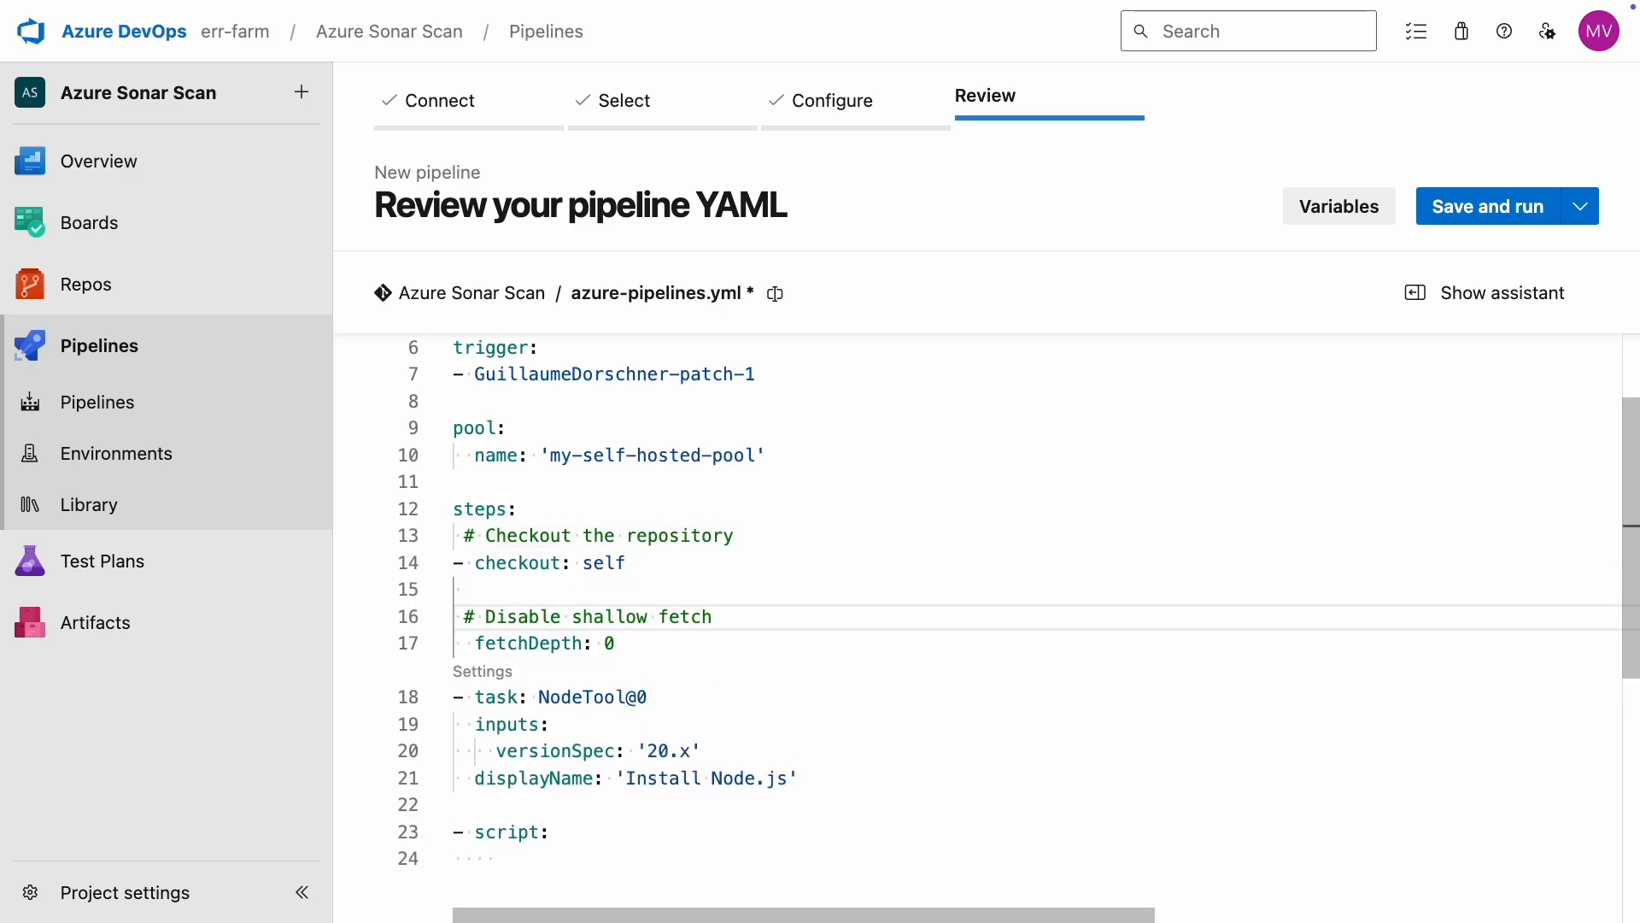
{"action": "key", "text": "Home"}
{"action": "key", "text": "BackSpace"}
{"action": "key", "text": "BackSpace"}
{"action": "key", "text": "Down"}
{"action": "key", "text": "Down"}
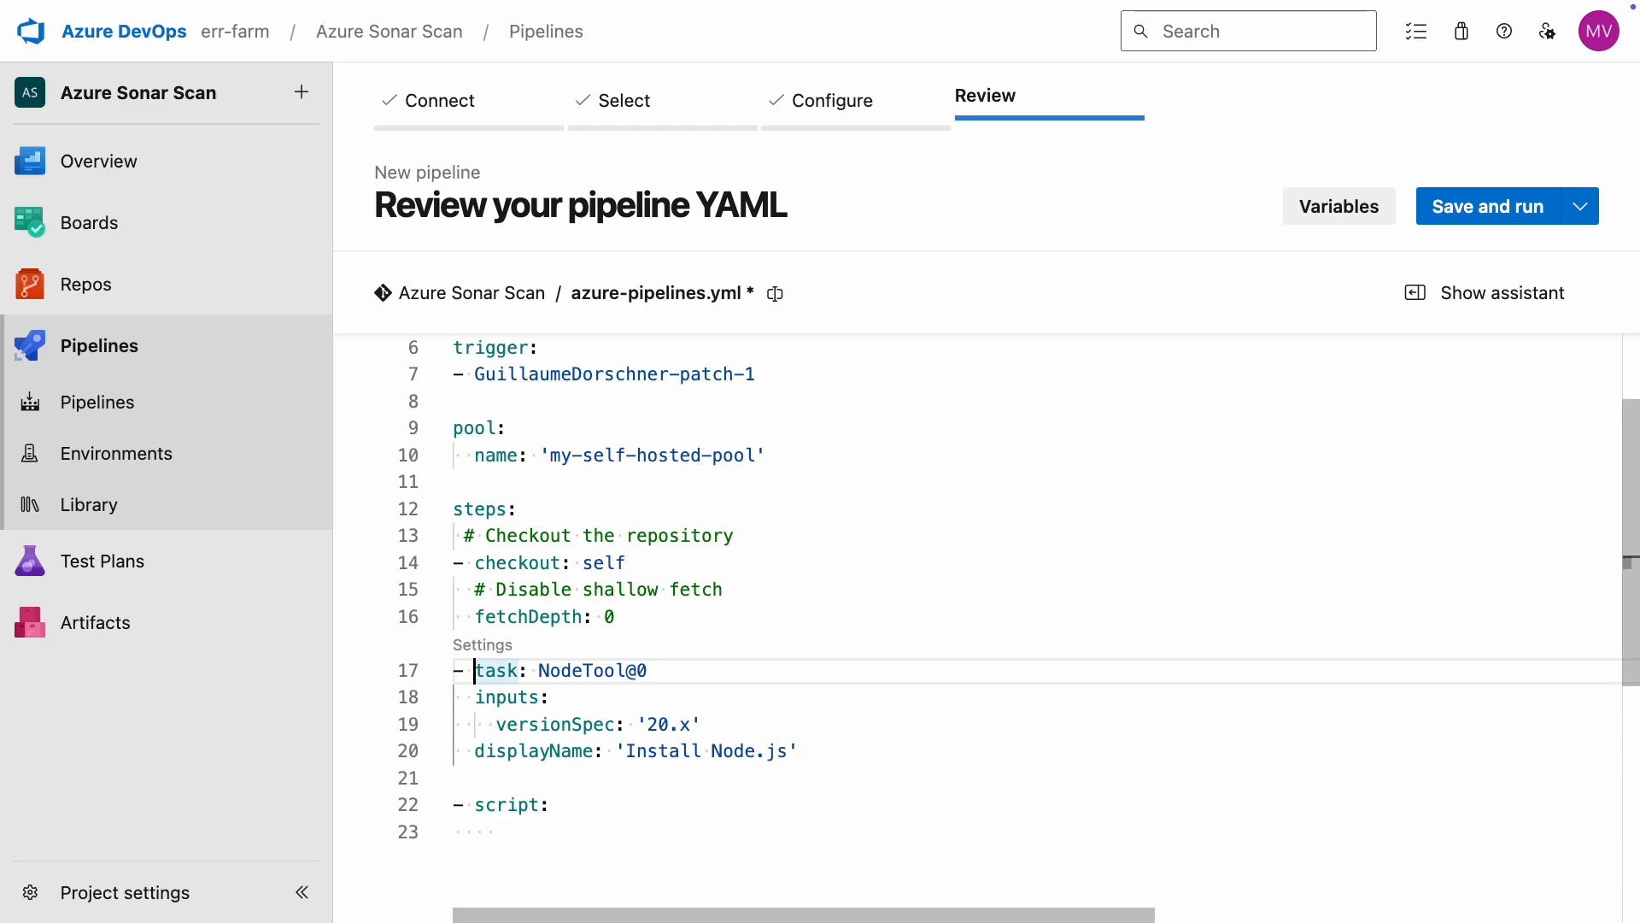
Step: Fill the empty script step with the command npm install sonarqube-scanner & npx sonarqube-scanner
{"action": "key", "text": "Down"}
{"action": "key", "text": "Down"}
{"action": "key", "text": "Down"}
{"action": "key", "text": "Down"}
{"action": "key", "text": "Down"}
{"action": "key", "text": "Down"}
{"action": "scroll", "coordinate": [1111, 517], "scroll_direction": "down", "scroll_amount": 3}
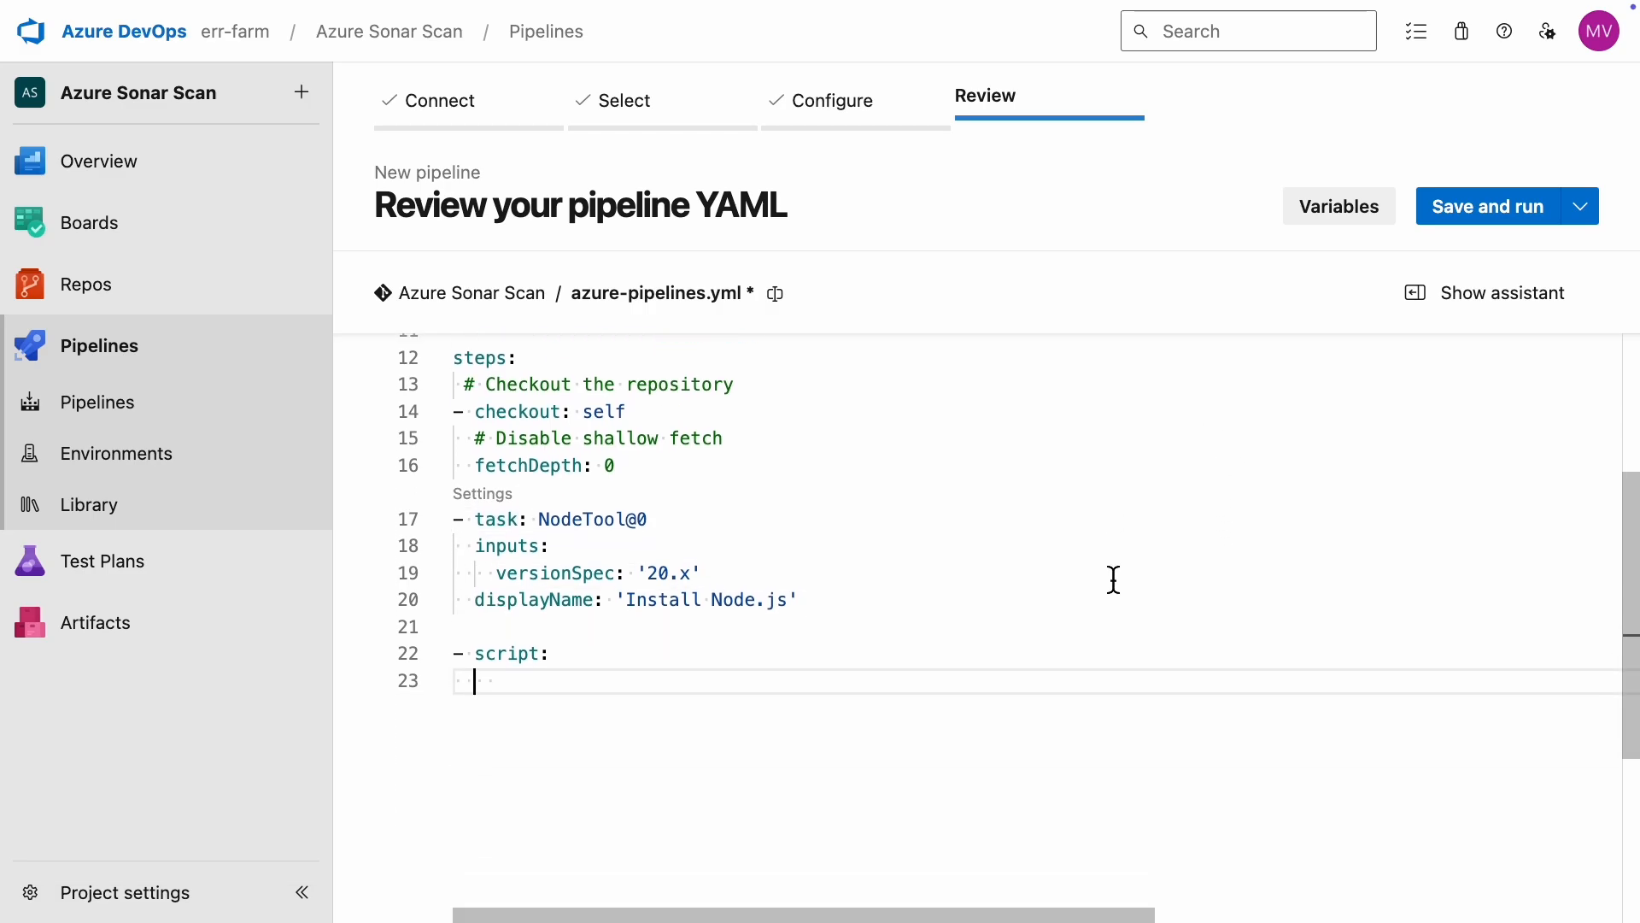
{"action": "key", "text": "super+equal"}
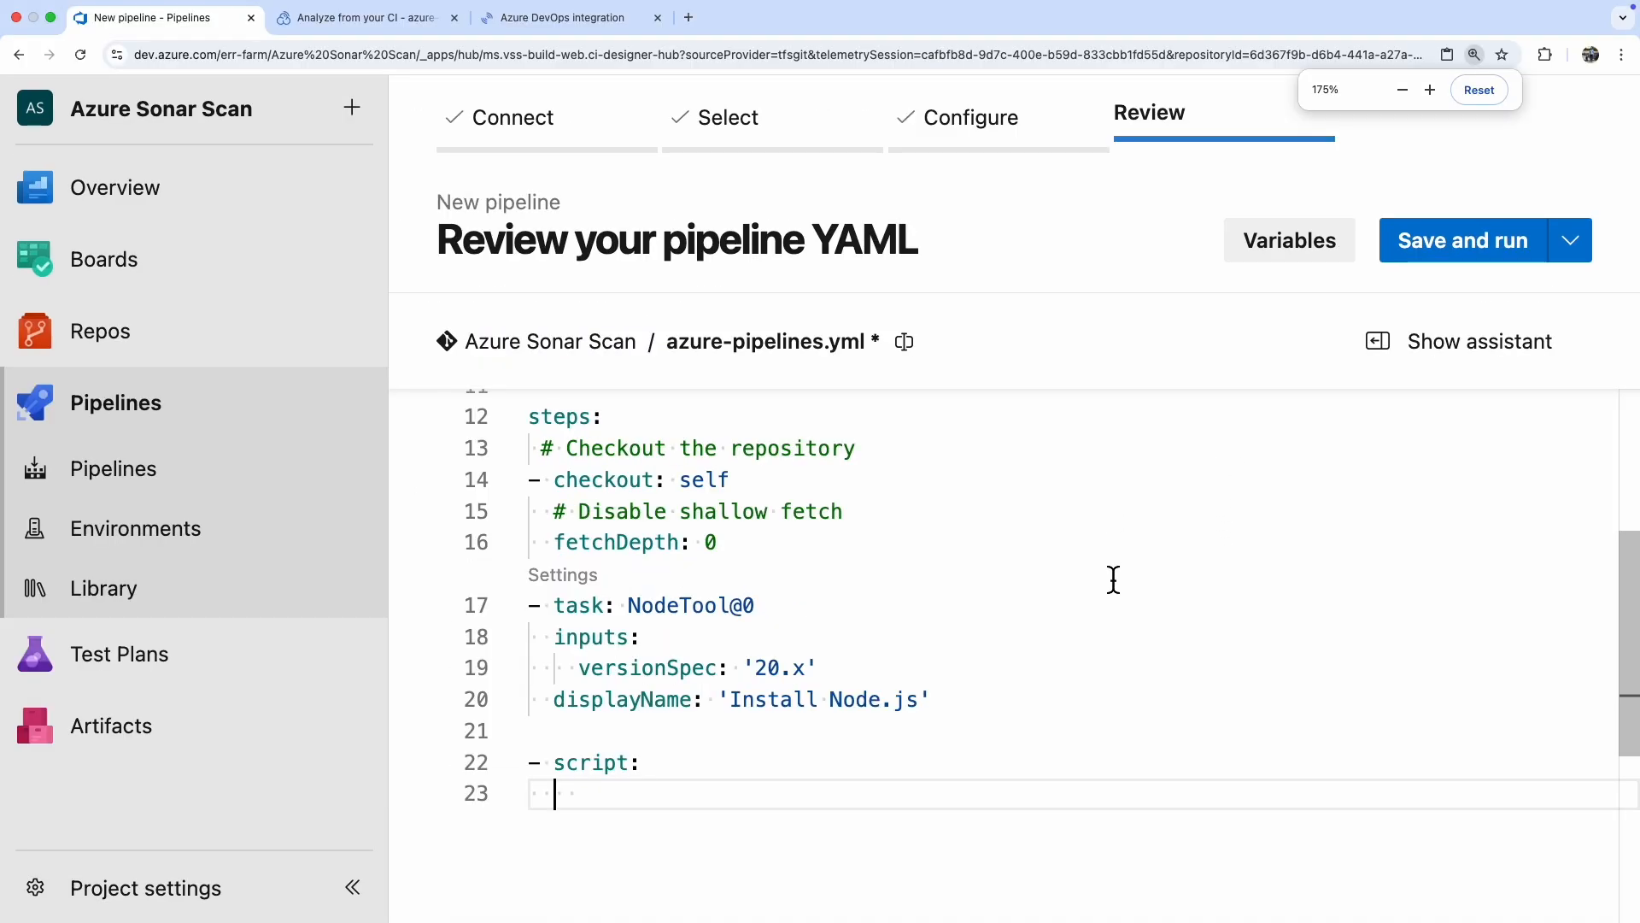
{"action": "key", "text": "super+equal"}
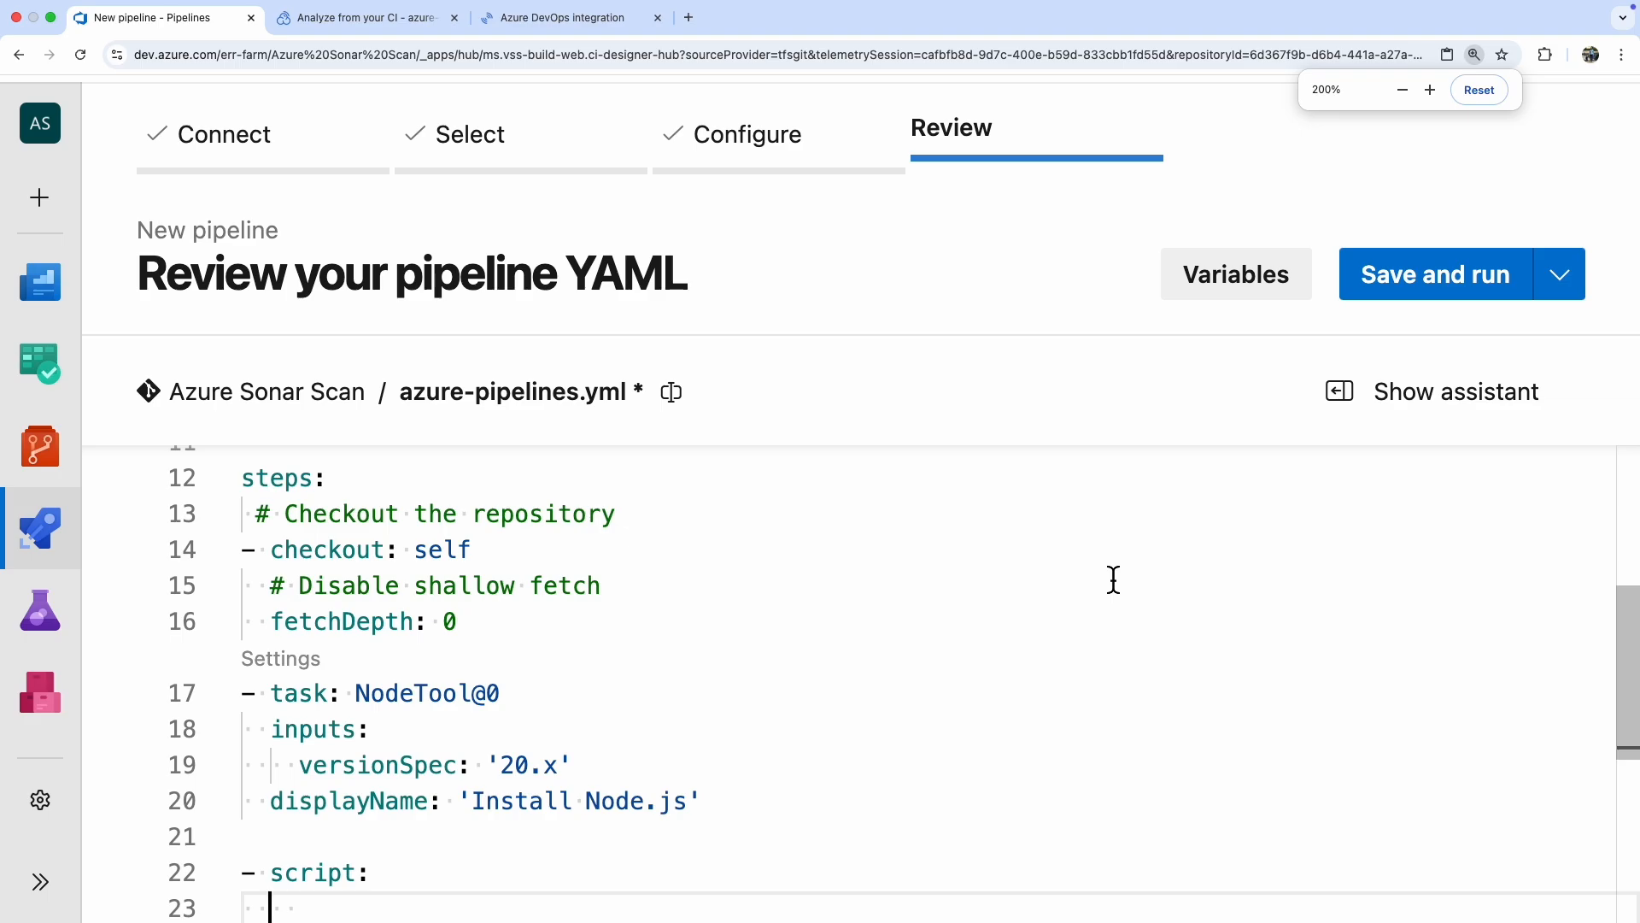
{"action": "scroll", "coordinate": [1114, 580], "scroll_direction": "down", "scroll_amount": 3}
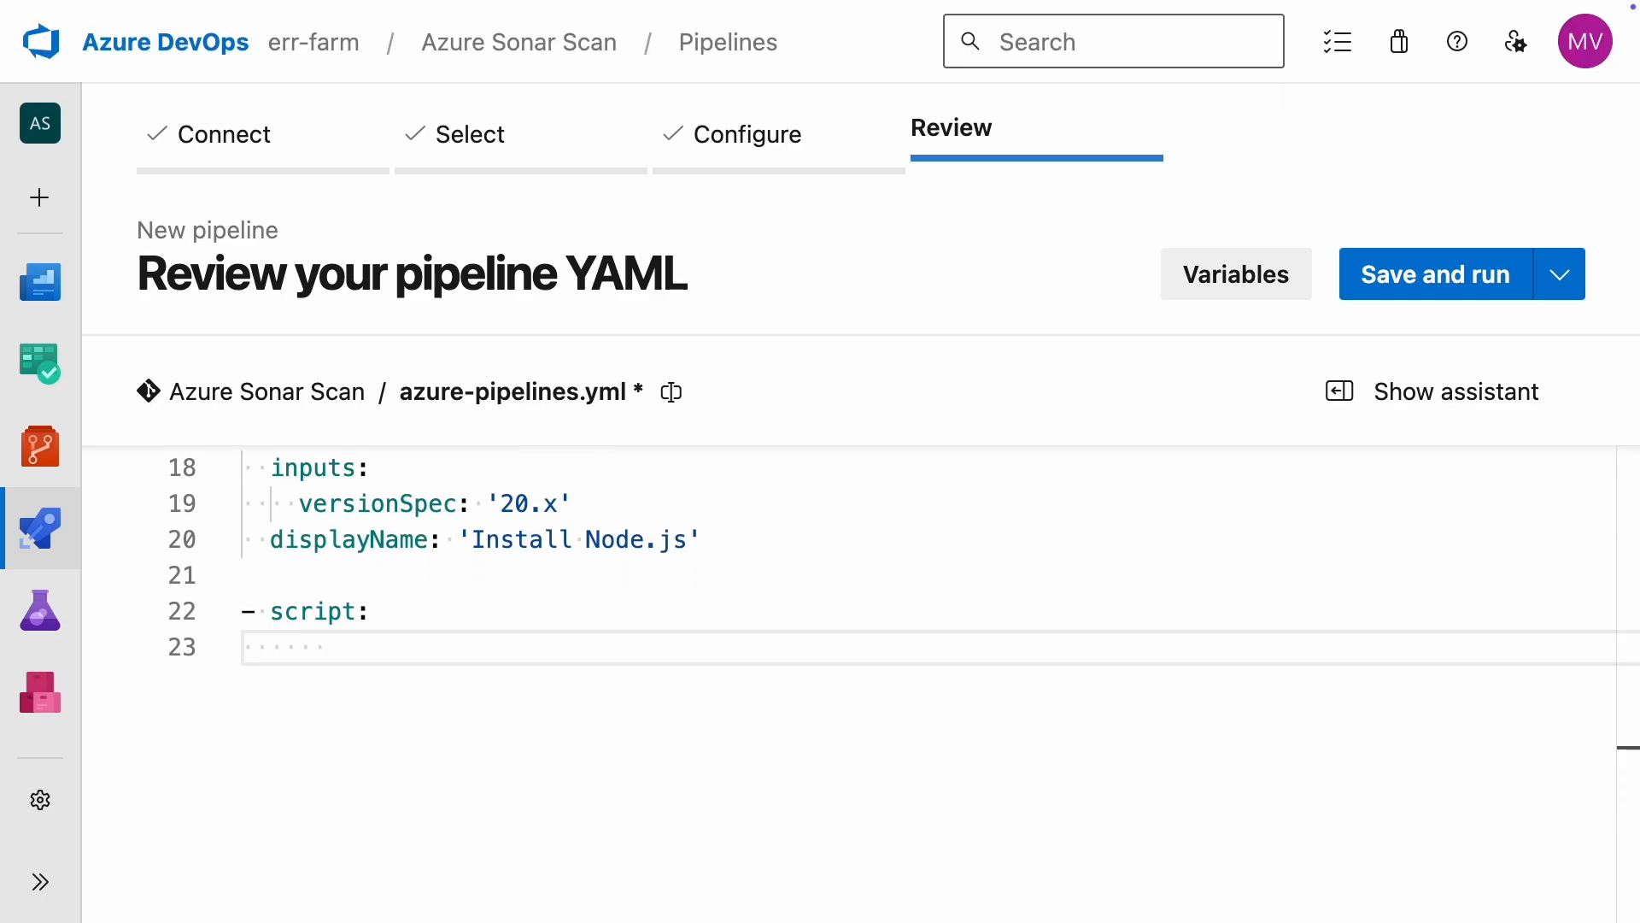
{"action": "type", "text": "npm install sonarqube"}
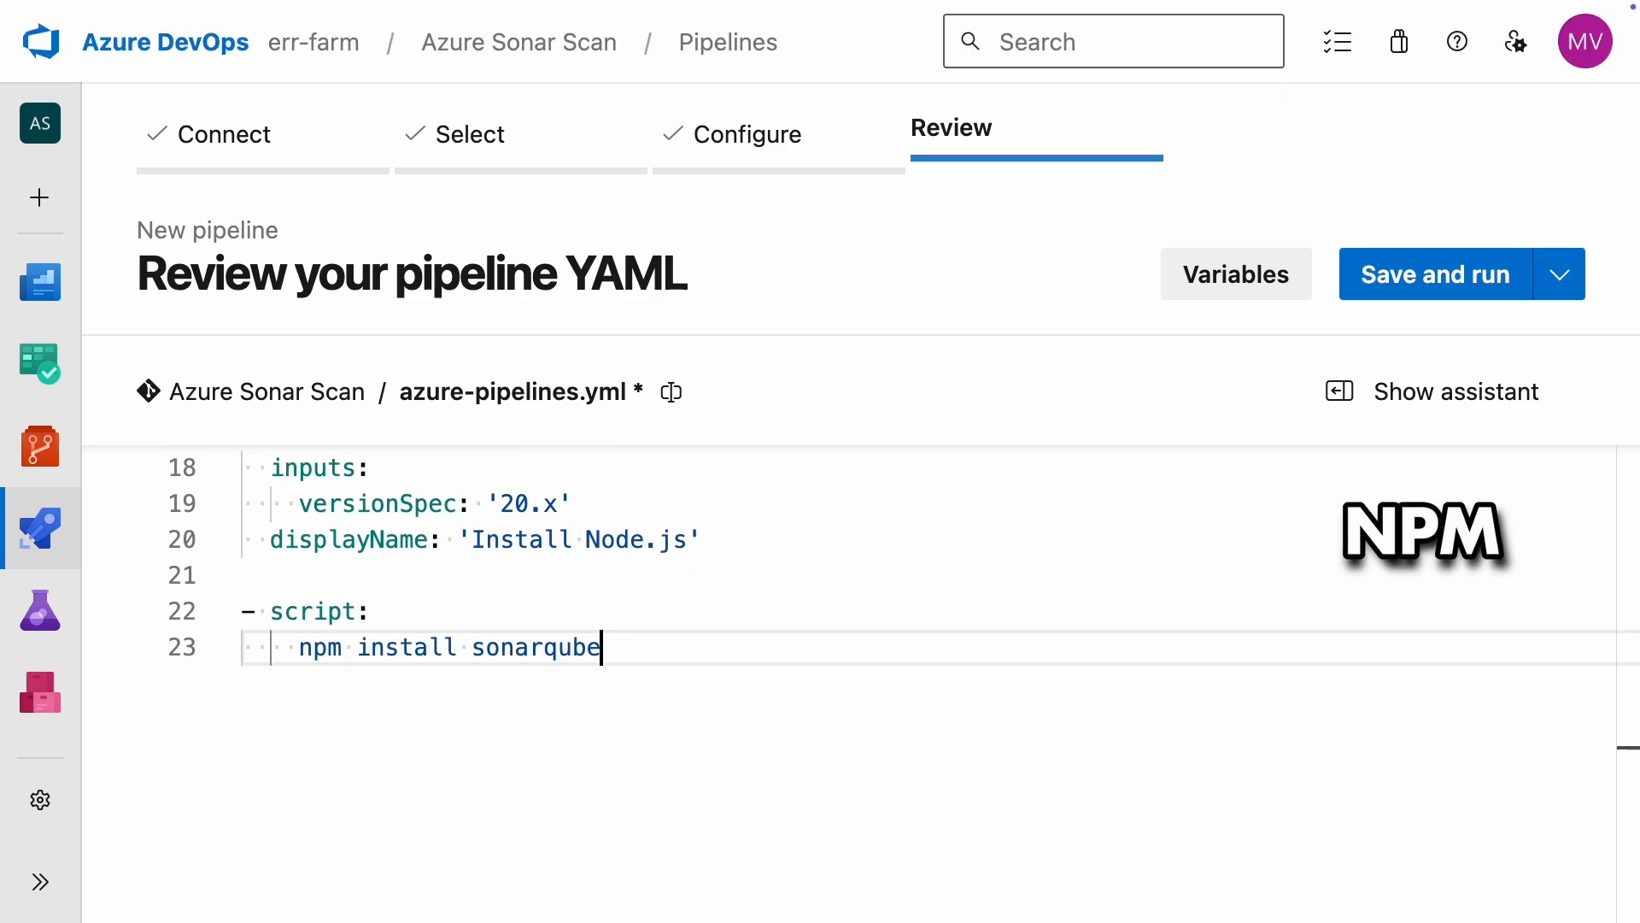
{"action": "type", "text": "-scanner & npx sonarqube-scanner"}
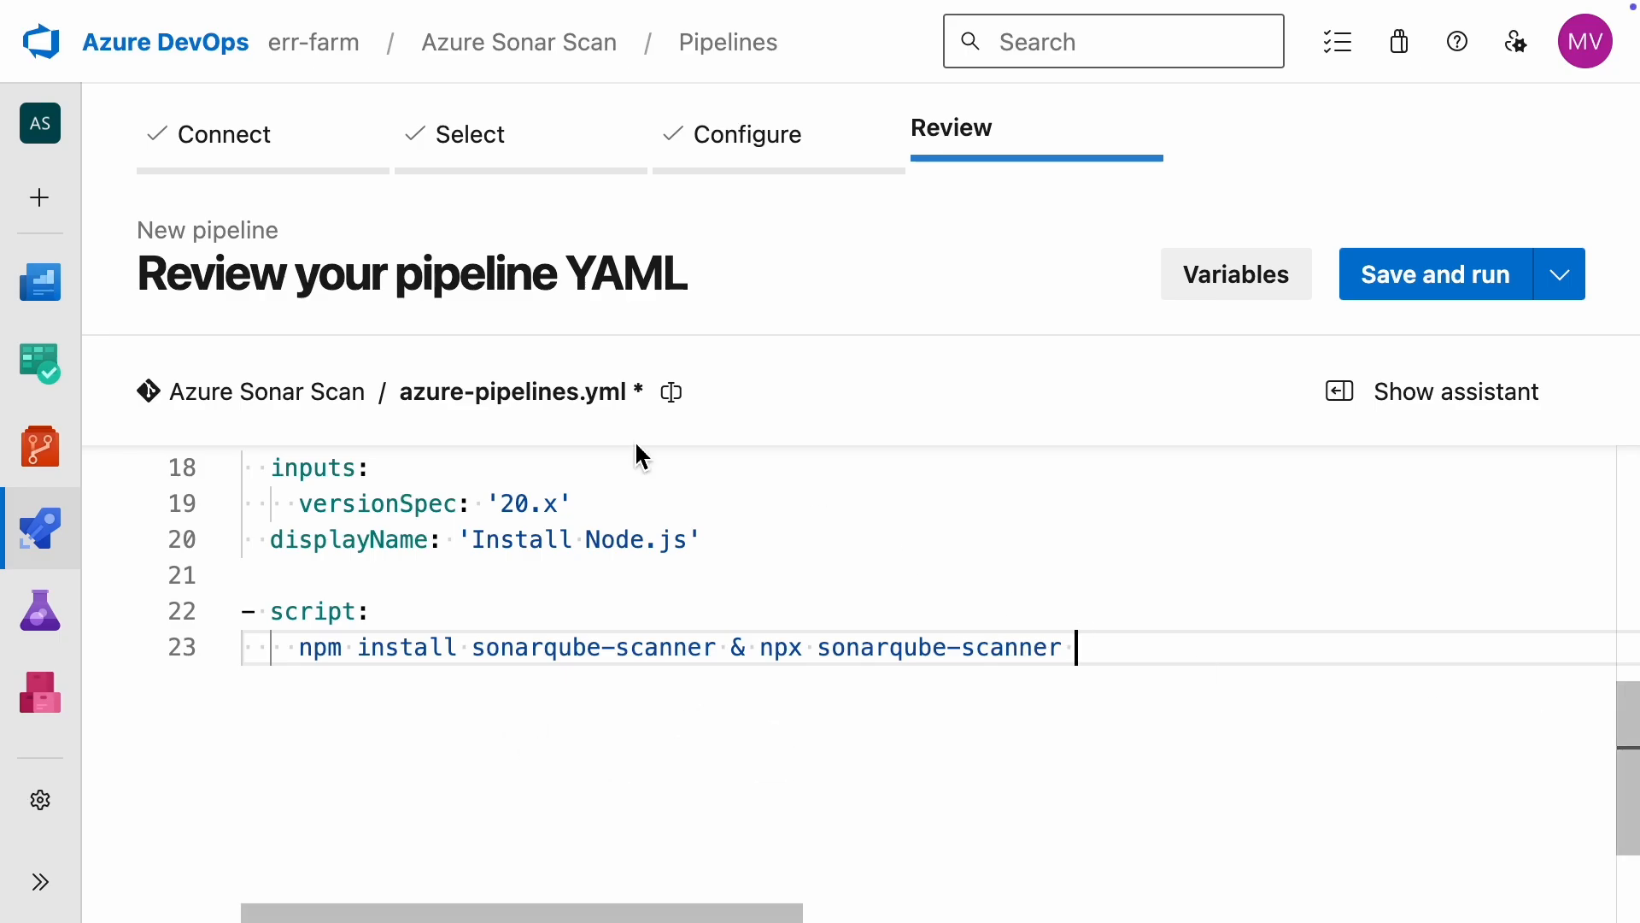
Step: Copy the -Dsonar organization, projectKey, sources and host.url parameters from SonarQube Cloud and append them to the npx sonarqube-scanner command
{"action": "left_click", "coordinate": [311, 44]}
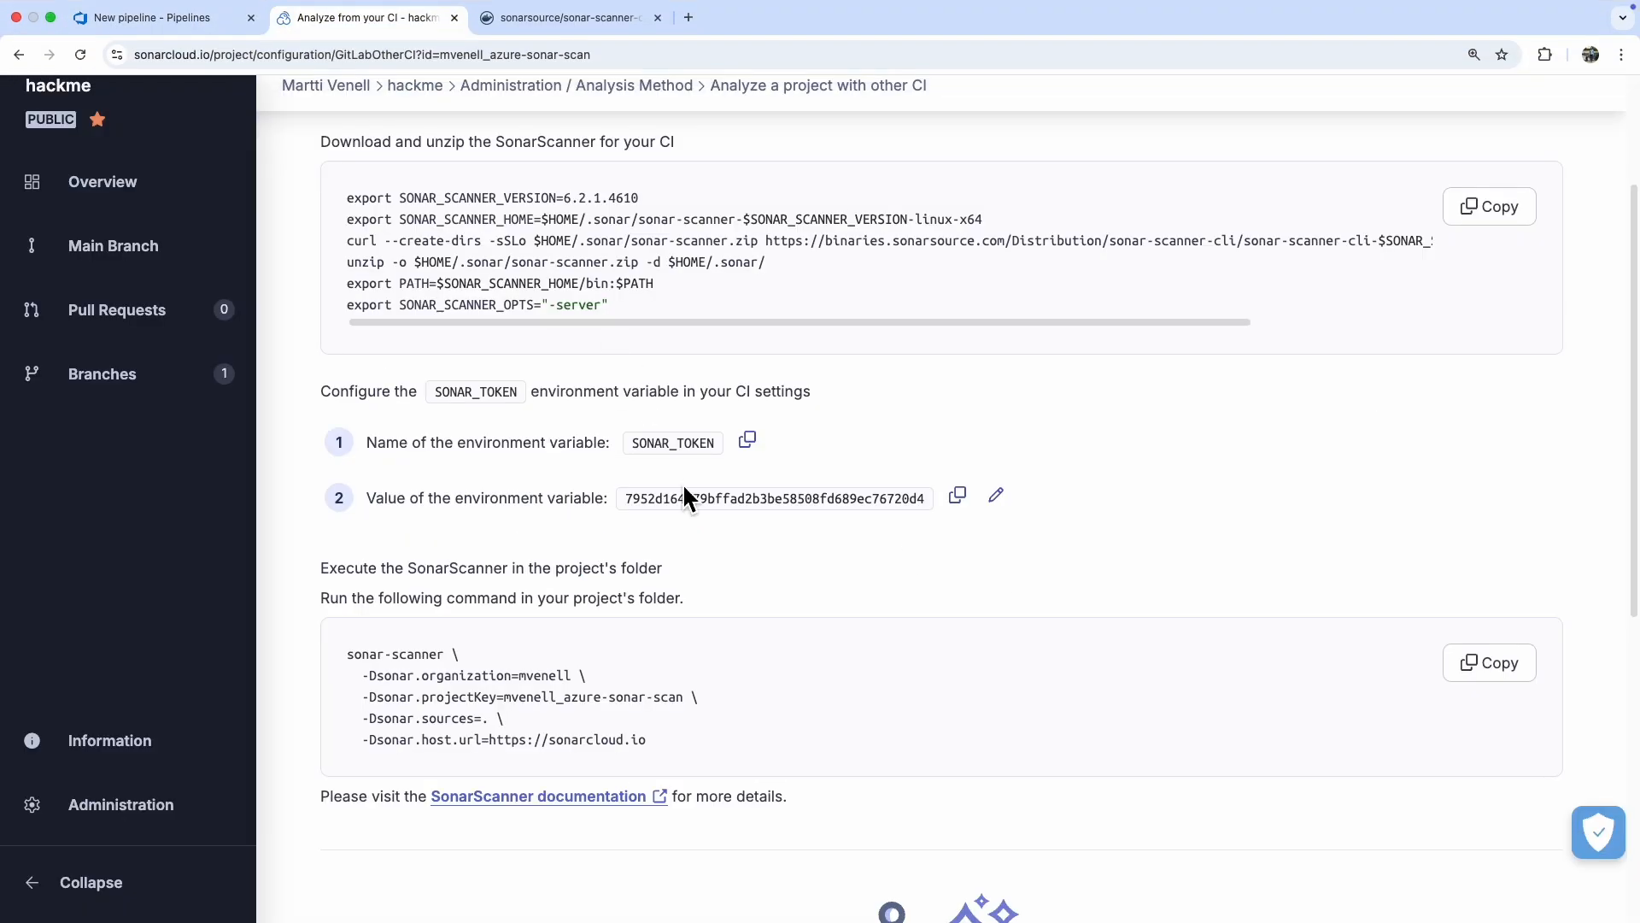
{"action": "left_click_drag", "start_coordinate": [363, 675], "coordinate": [722, 745]}
{"action": "right_click", "coordinate": [568, 702]}
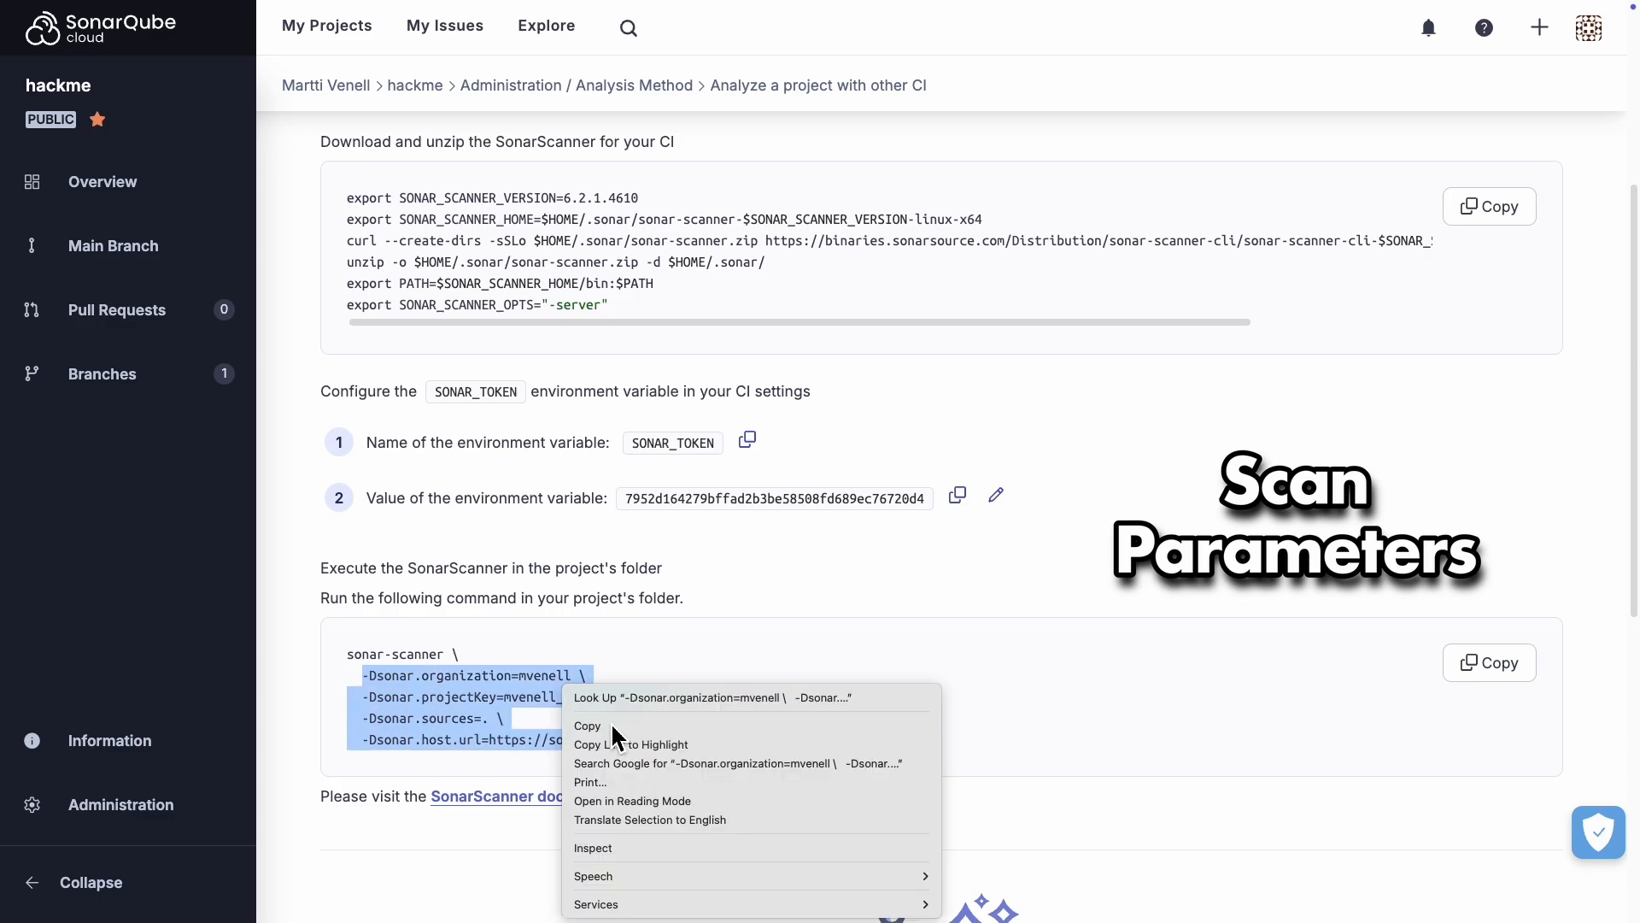
{"action": "left_click", "coordinate": [616, 724]}
{"action": "mouse_move", "coordinate": [218, 13]}
{"action": "left_click", "coordinate": [161, 44]}
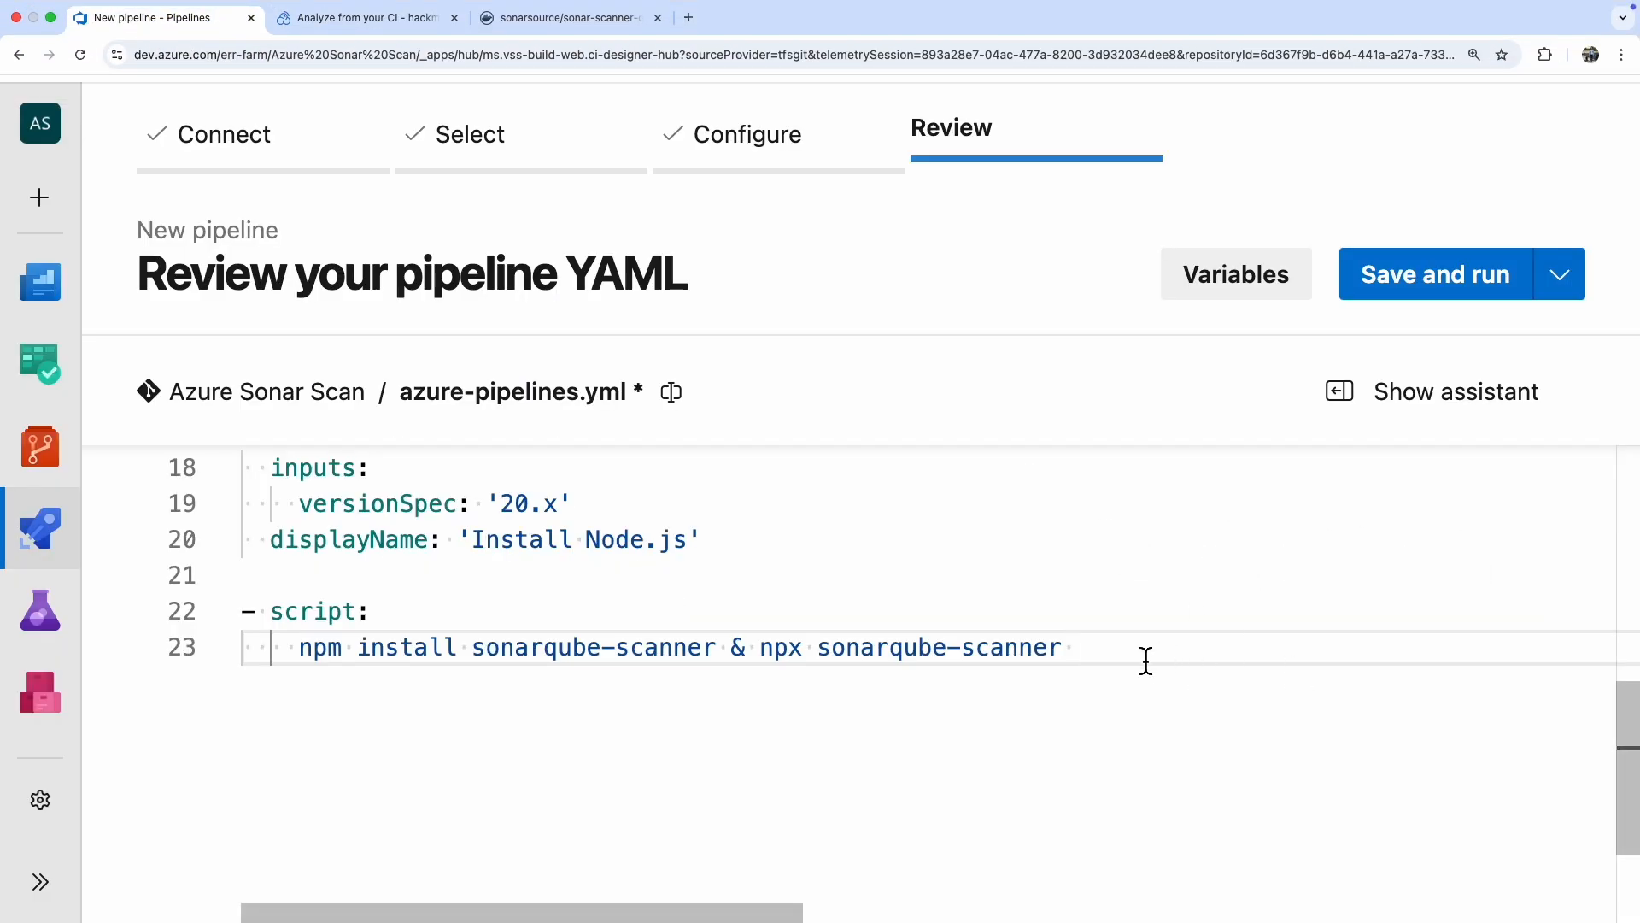
{"action": "right_click", "coordinate": [1091, 654]}
{"action": "left_click", "coordinate": [1177, 553]}
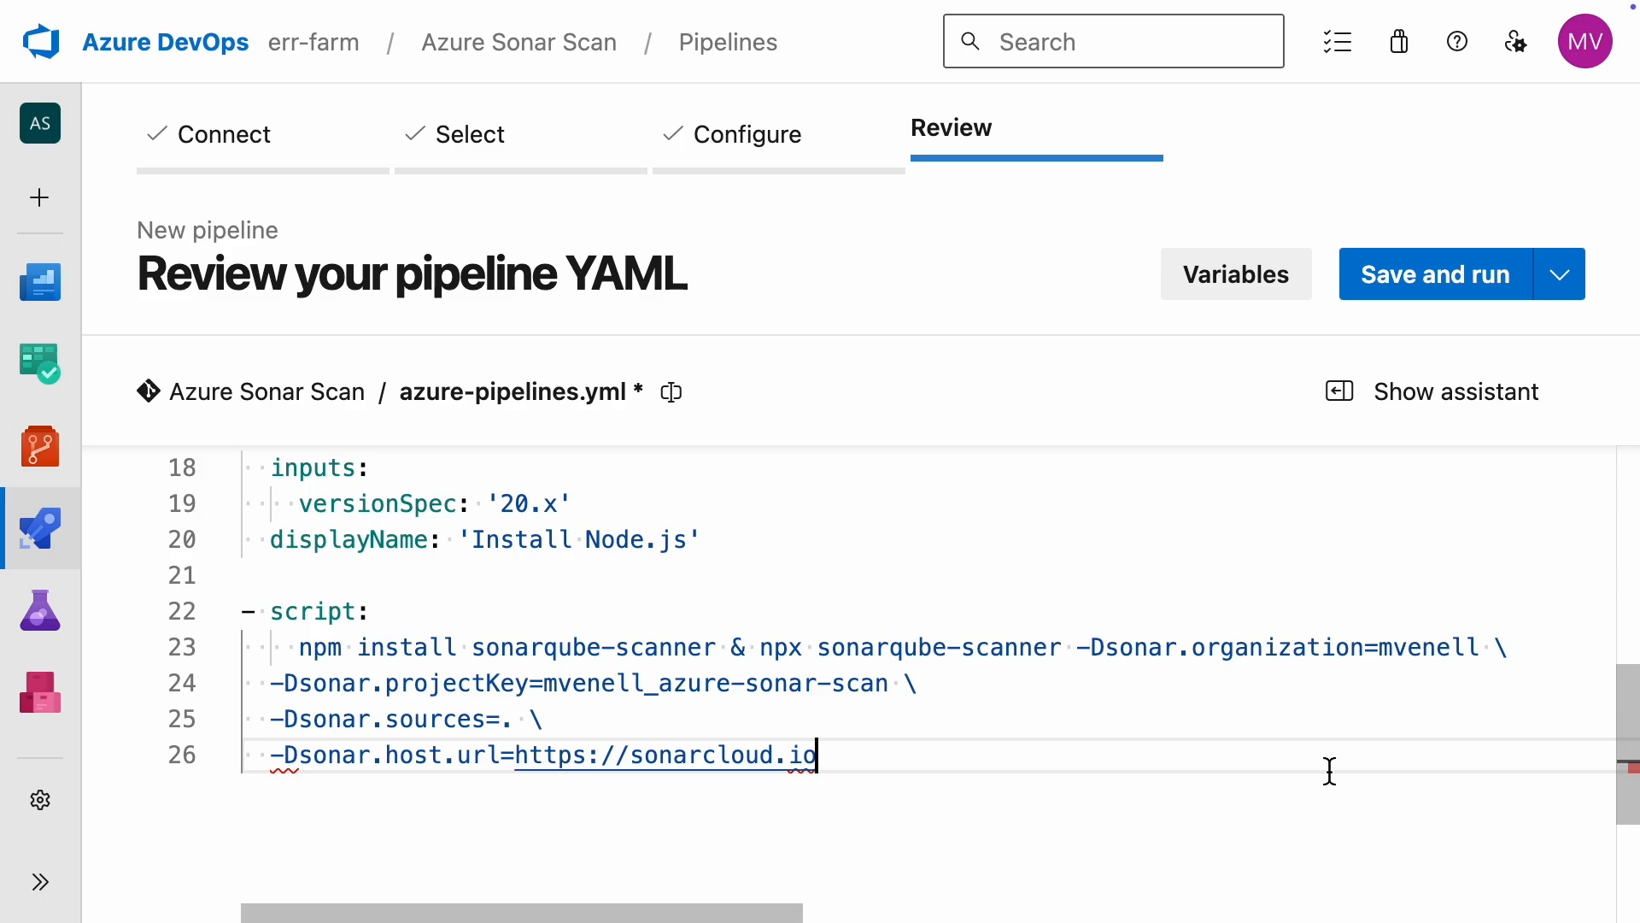
Step: Remove the backslashes and line breaks between the -Dsonar parameters so the whole scanner command sits on one line
{"action": "key", "text": "super+Left"}
{"action": "key", "text": "BackSpace"}
{"action": "key", "text": "BackSpace"}
{"action": "key", "text": "BackSpace"}
{"action": "key", "text": "BackSpace"}
{"action": "key", "text": "BackSpace"}
{"action": "key", "text": "BackSpace"}
{"action": "key", "text": "BackSpace"}
{"action": "key", "text": "BackSpace"}
{"action": "key", "text": "super+Left"}
{"action": "key", "text": "BackSpace"}
{"action": "key", "text": "BackSpace"}
{"action": "key", "text": "BackSpace"}
{"action": "key", "text": "BackSpace"}
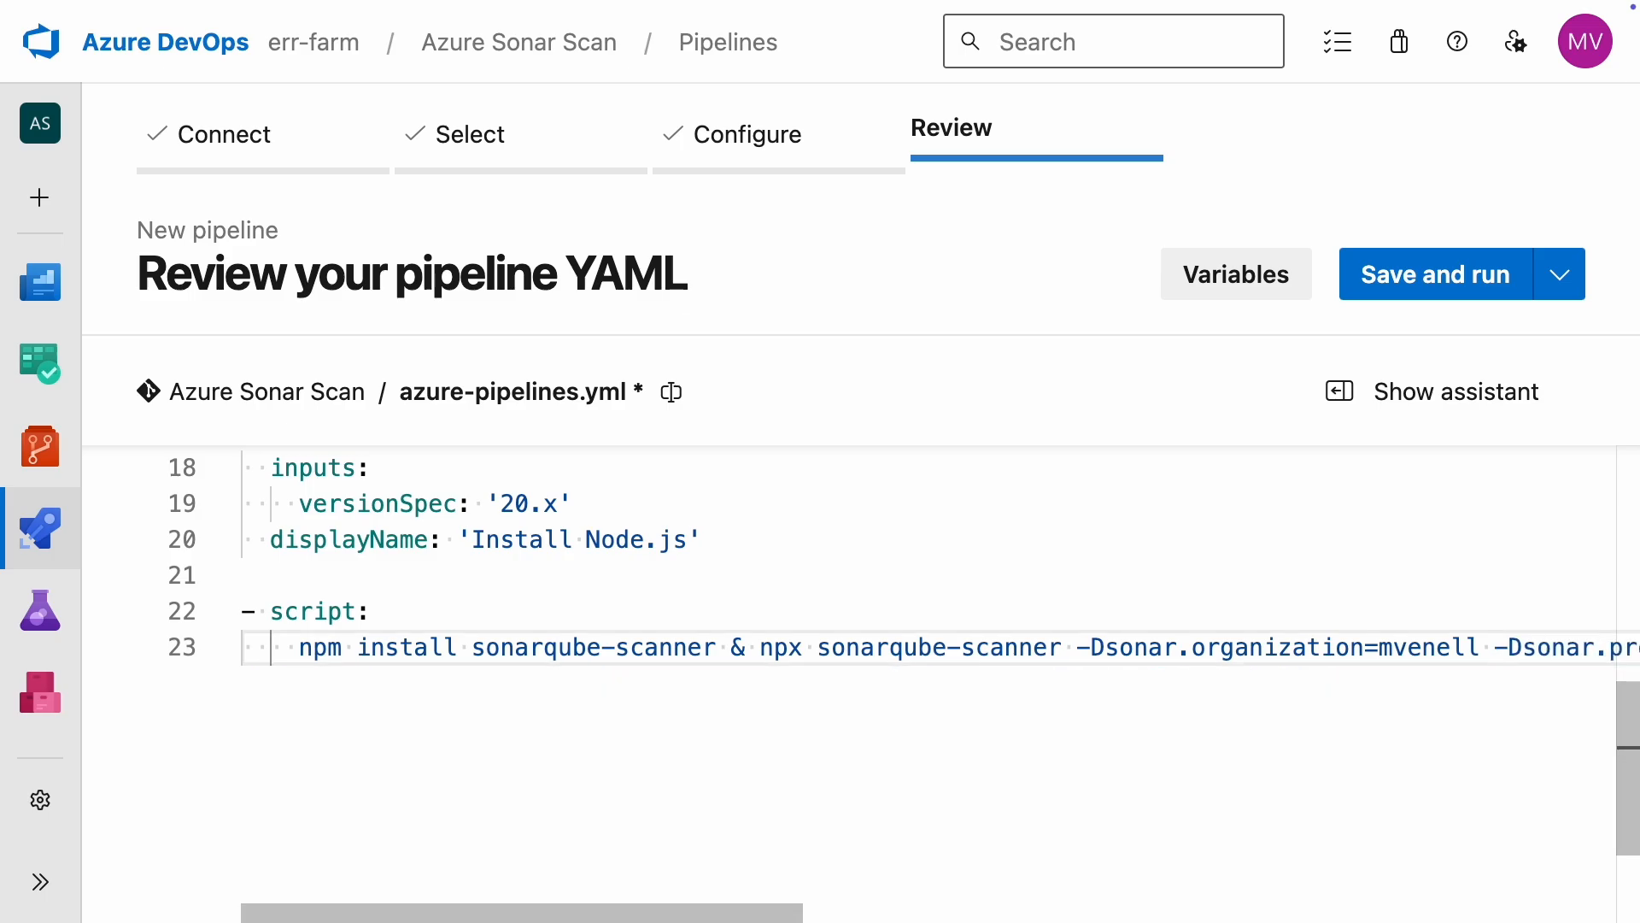
Step: Add displayName: "NPX Sonar Scan" to the script step below the scanner command
{"action": "left_click_drag", "start_coordinate": [758, 907], "coordinate": [1397, 880]}
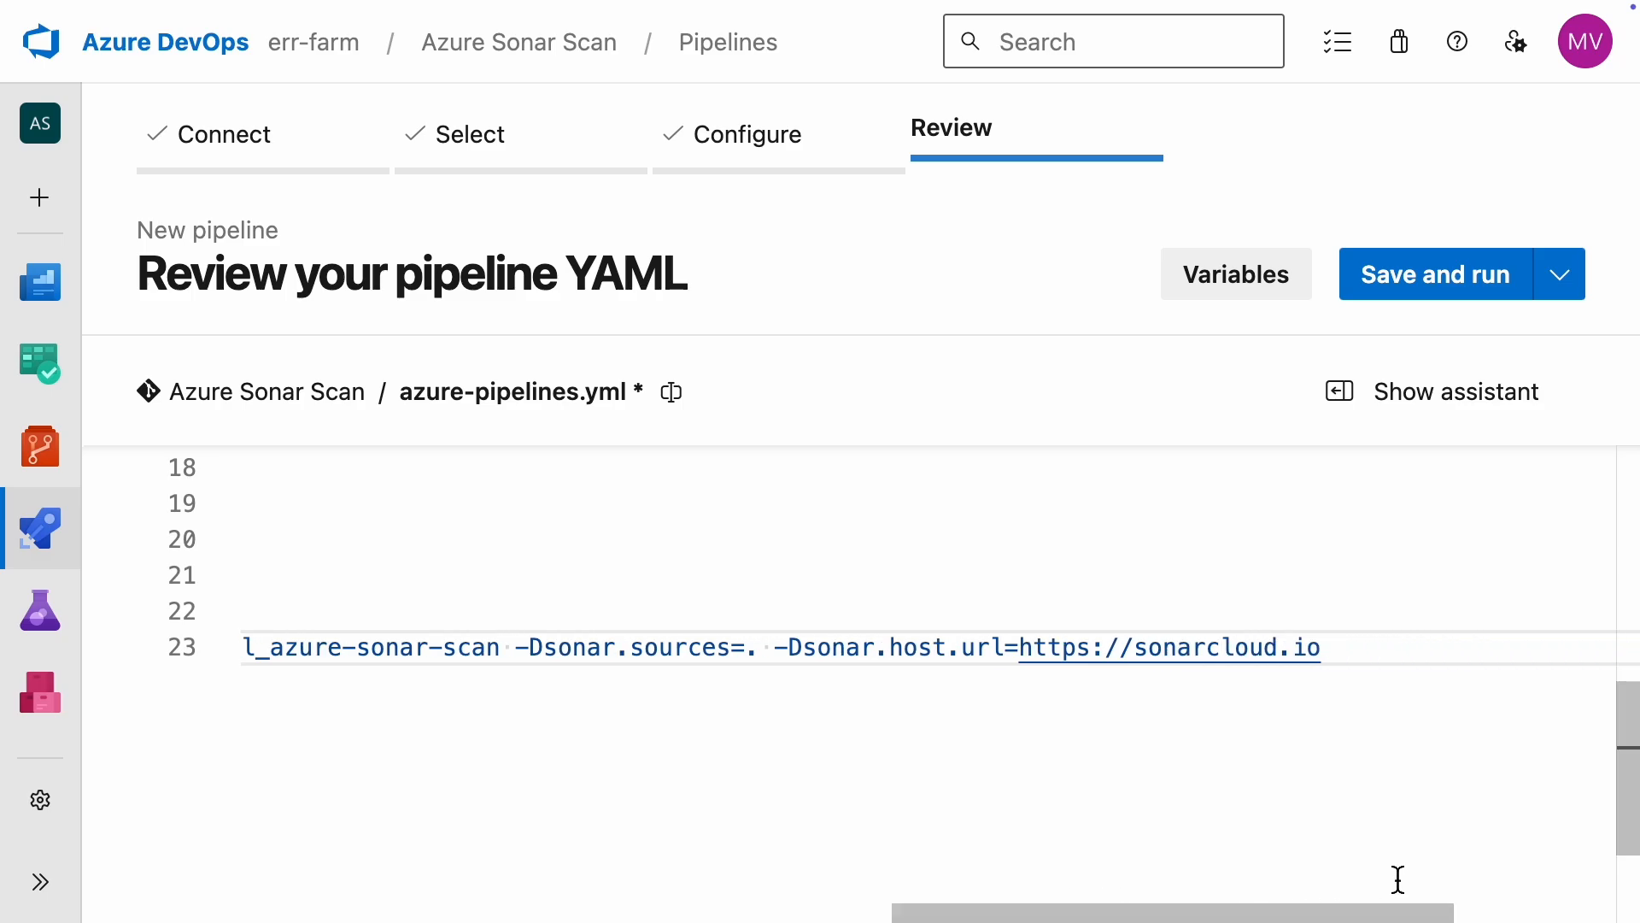
{"action": "left_click", "coordinate": [1346, 663]}
{"action": "key", "text": "Return"}
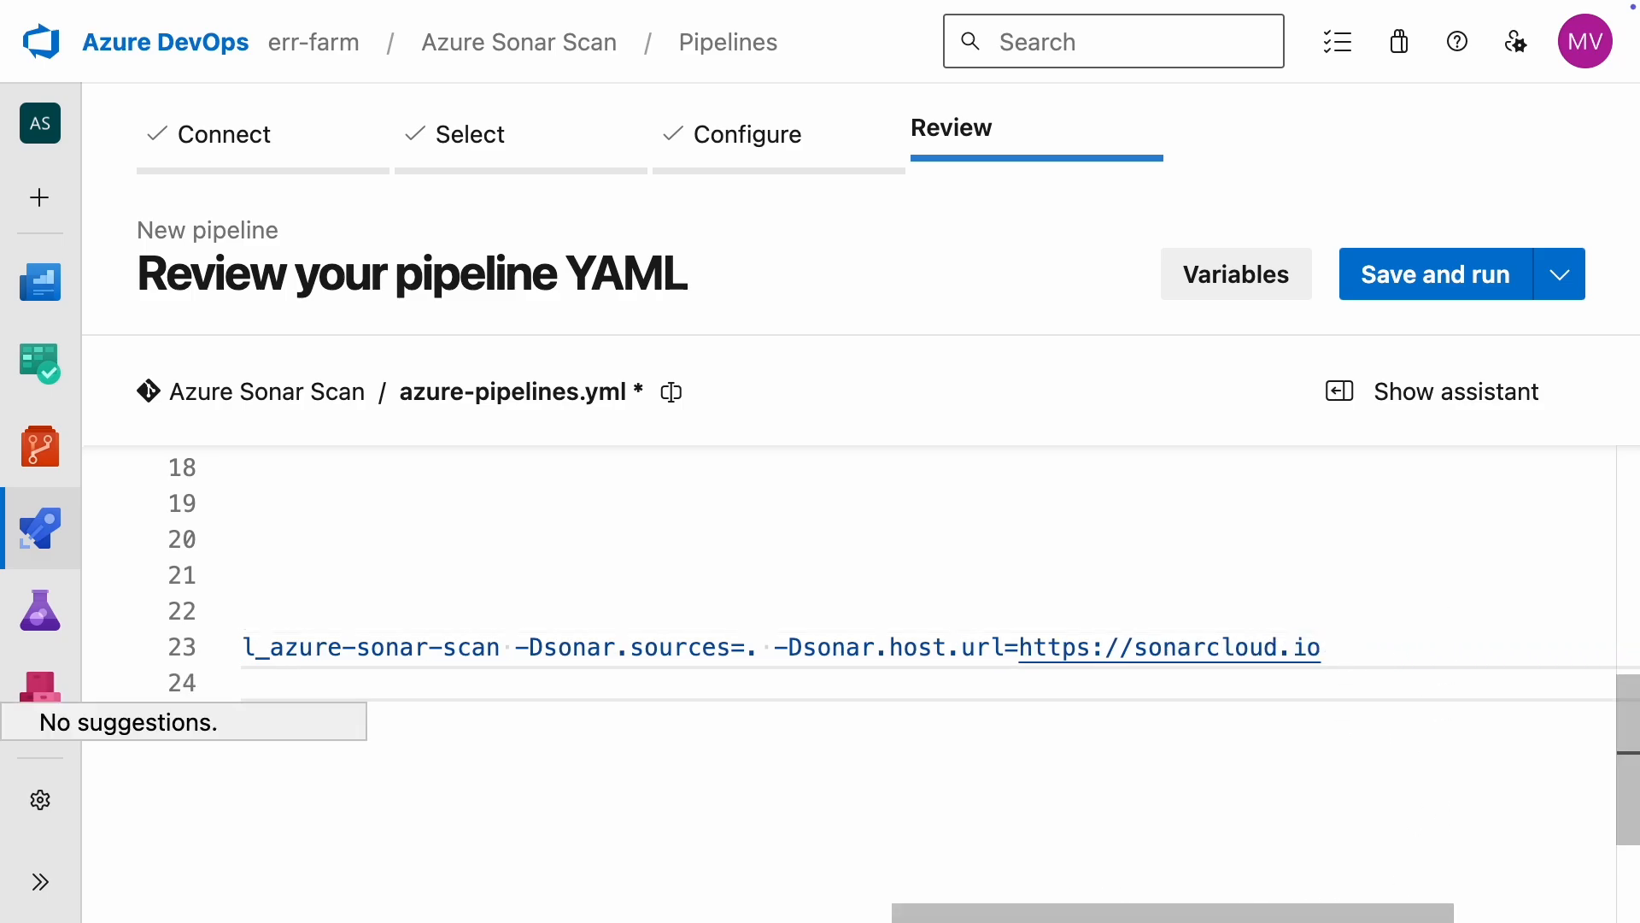
{"action": "type", "text": "disp"}
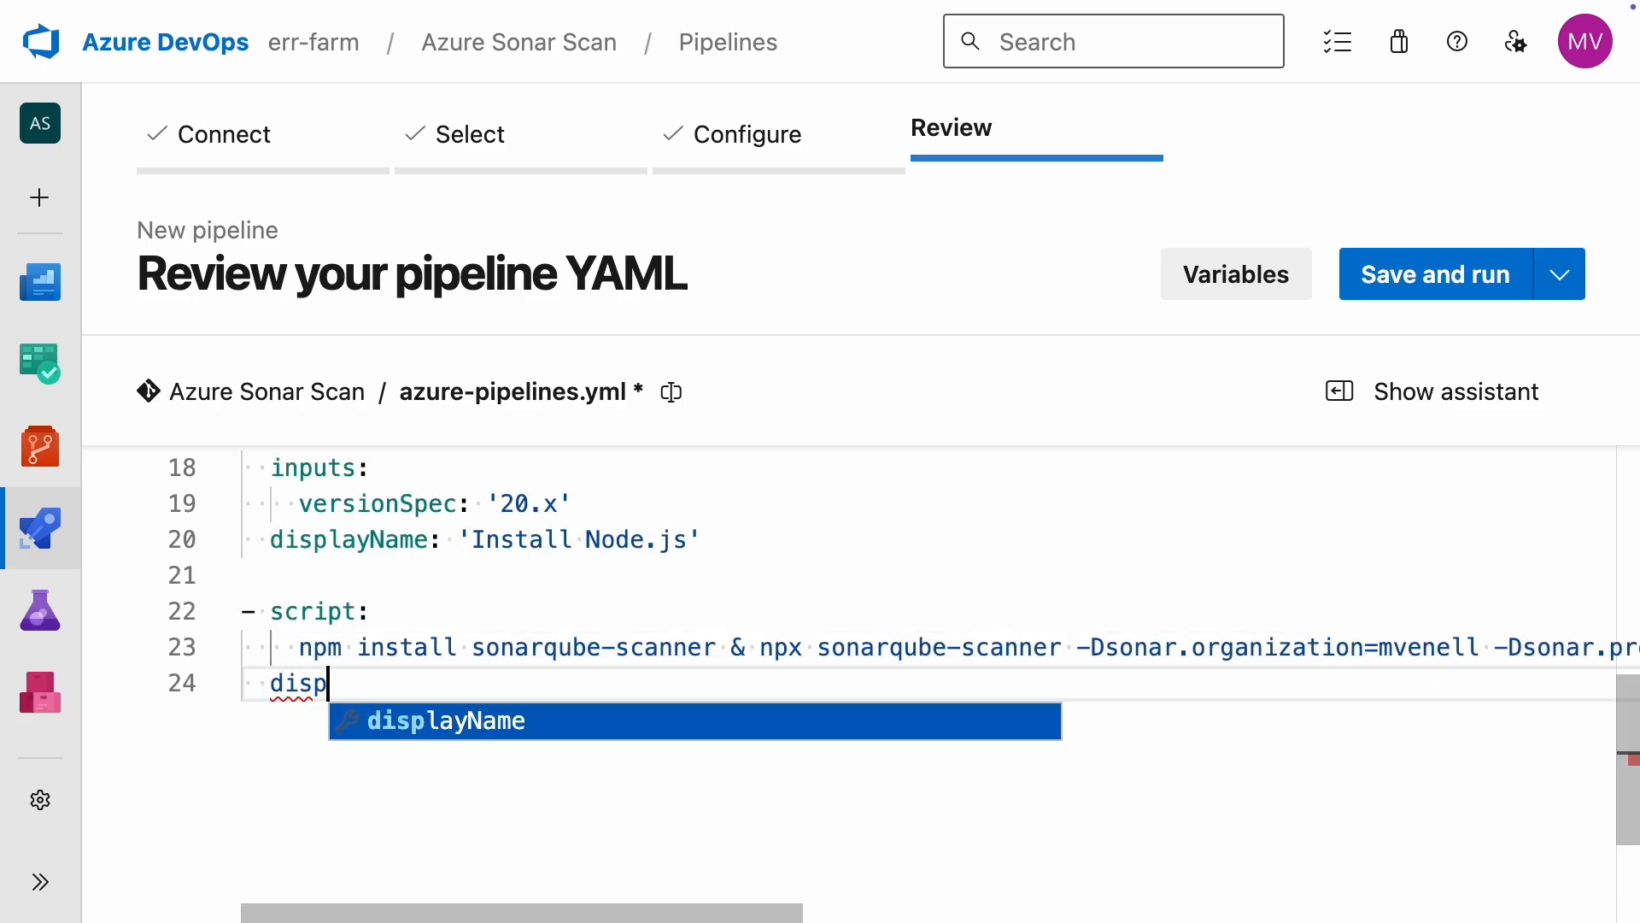
{"action": "key", "text": "Return"}
{"action": "type", "text": "\"NPX Sonar Scan\""}
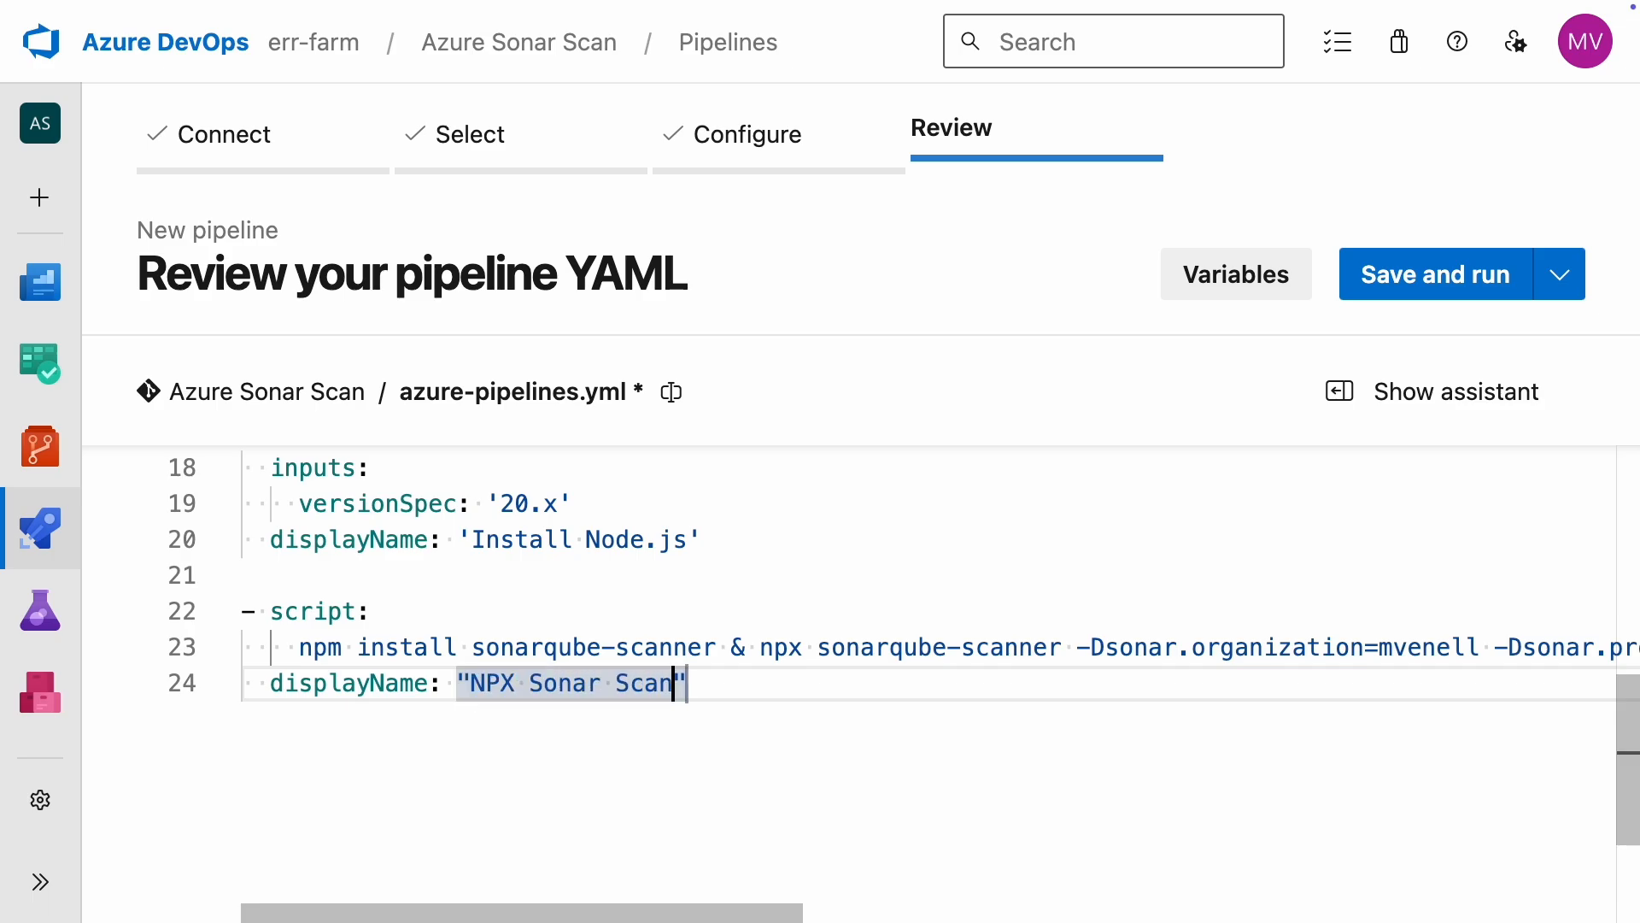
Step: Add an env section to the script step that maps SONAR_TOKEN to the pipeline variable $(SONAR_TOKEN)
{"action": "key", "text": "Return"}
{"action": "type", "text": "env"}
{"action": "key", "text": "Return"}
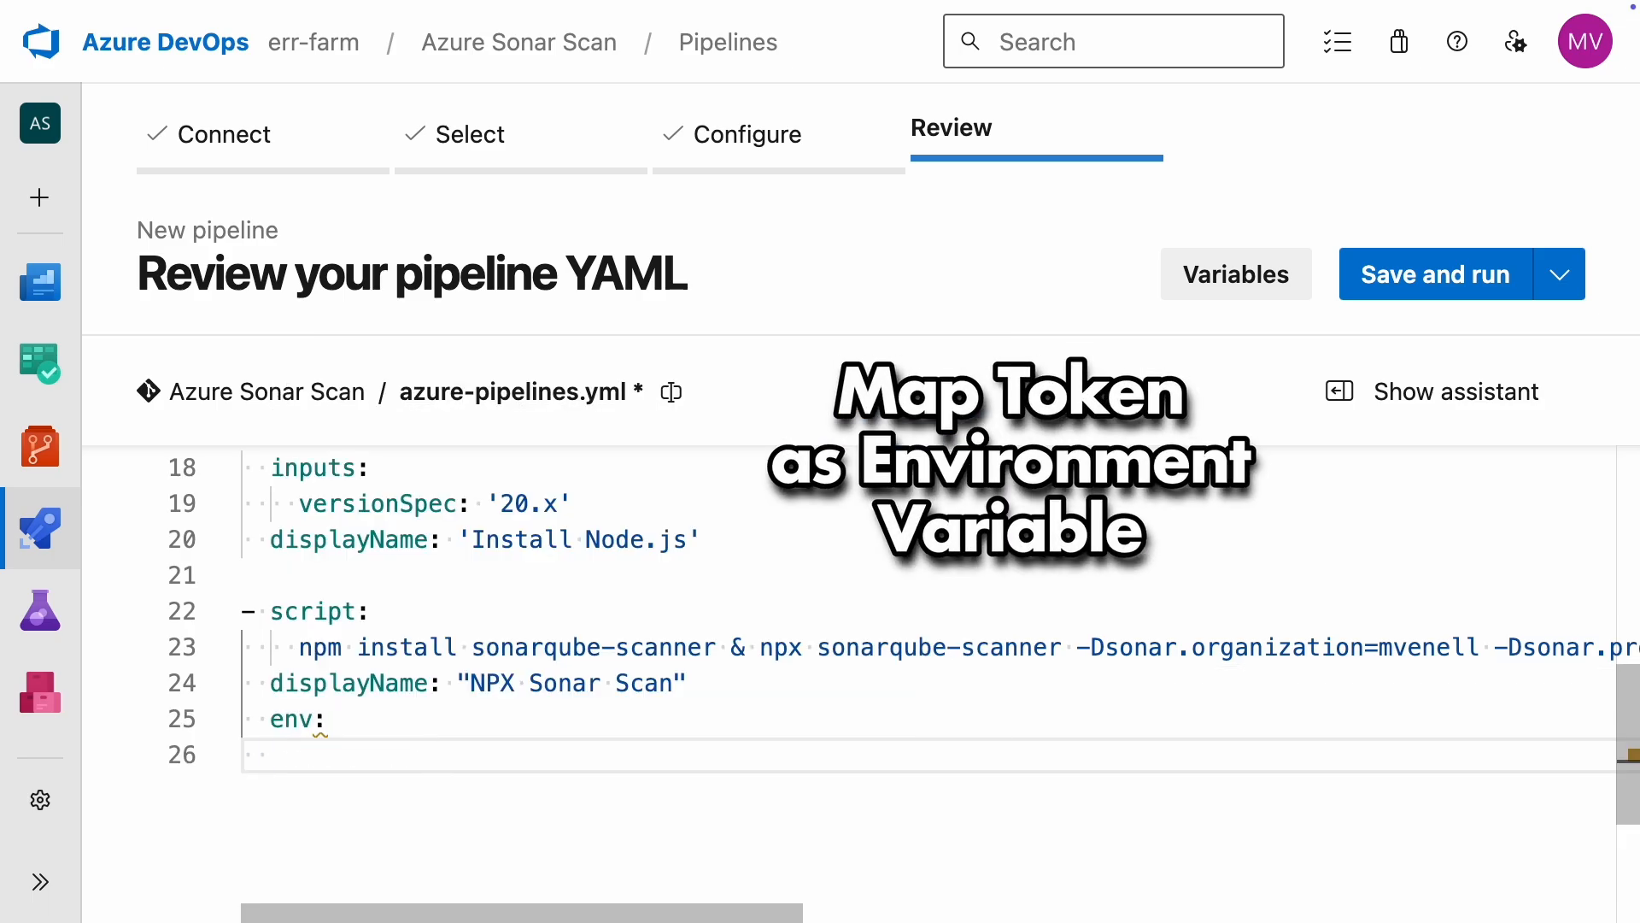
{"action": "type", "text": "SONAR_TOKEN"}
{"action": "type", "text": ": $(SONAR_TOKEN)"}
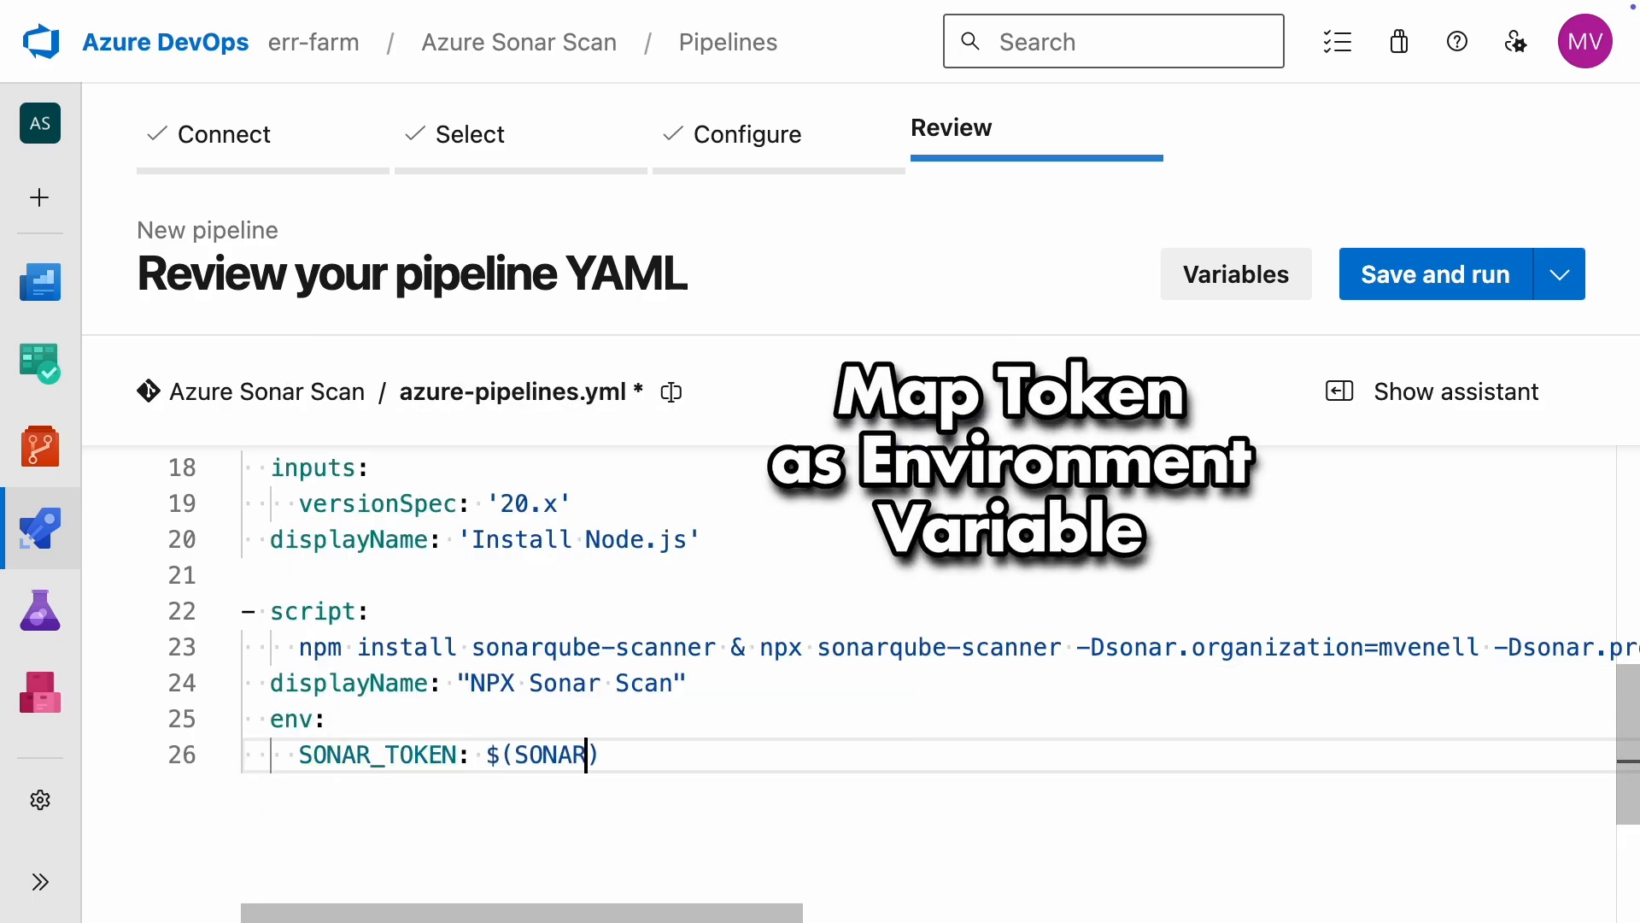
Step: Start a new pipeline variable and name it SONAR_TOKEN
{"action": "left_click", "coordinate": [1222, 281]}
{"action": "left_click", "coordinate": [1217, 555]}
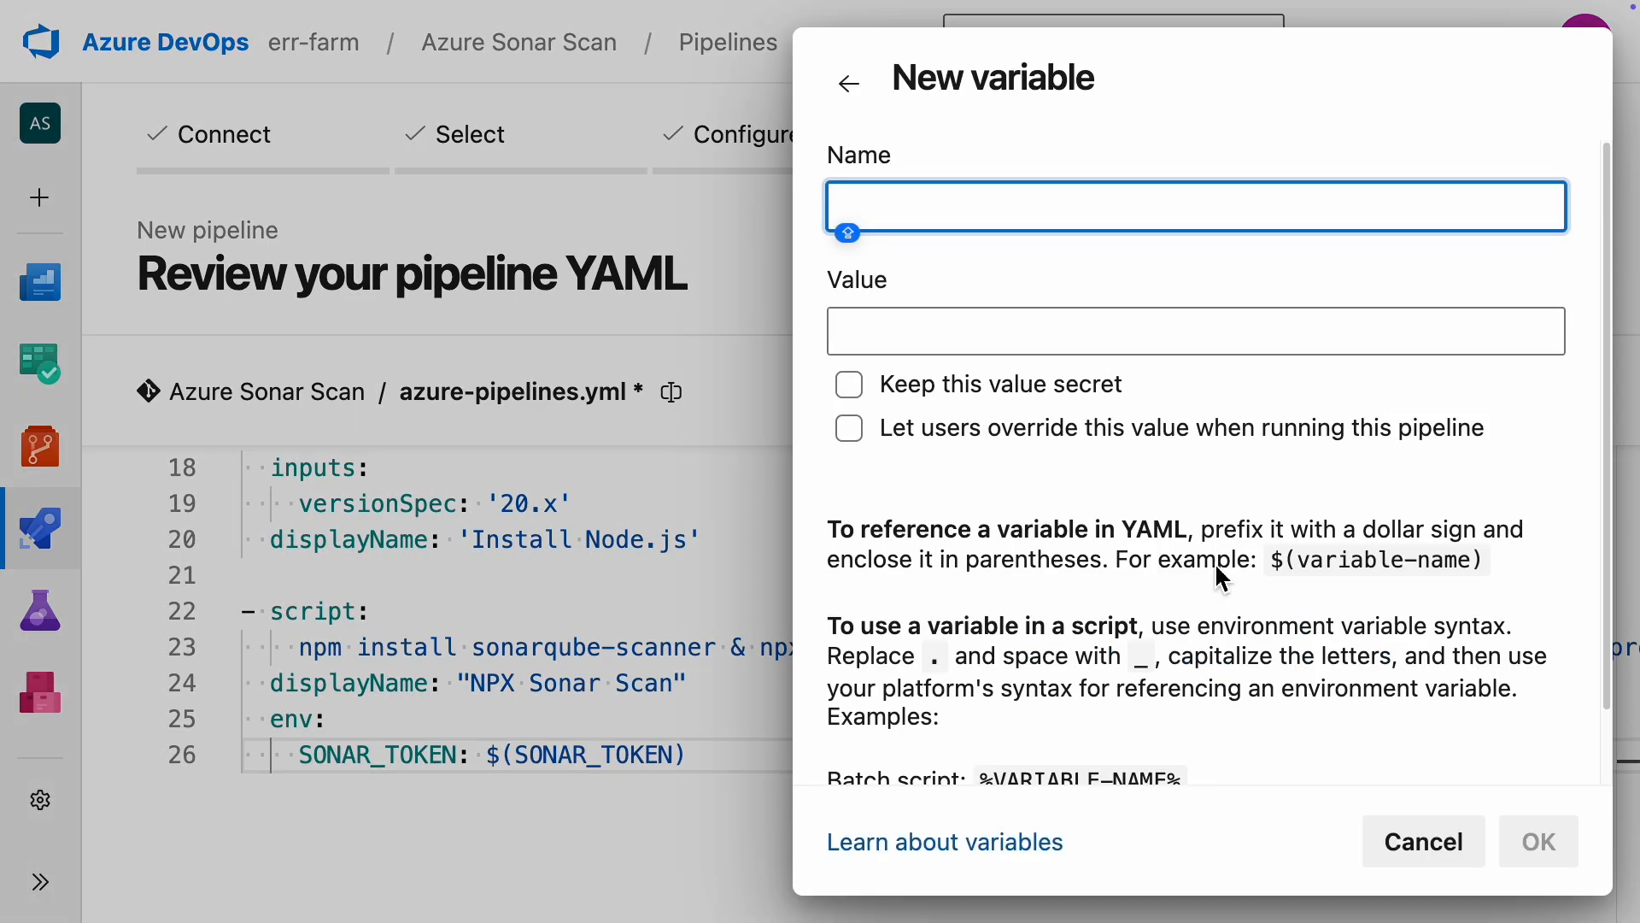
{"action": "type", "text": "SONAR_TOKEN"}
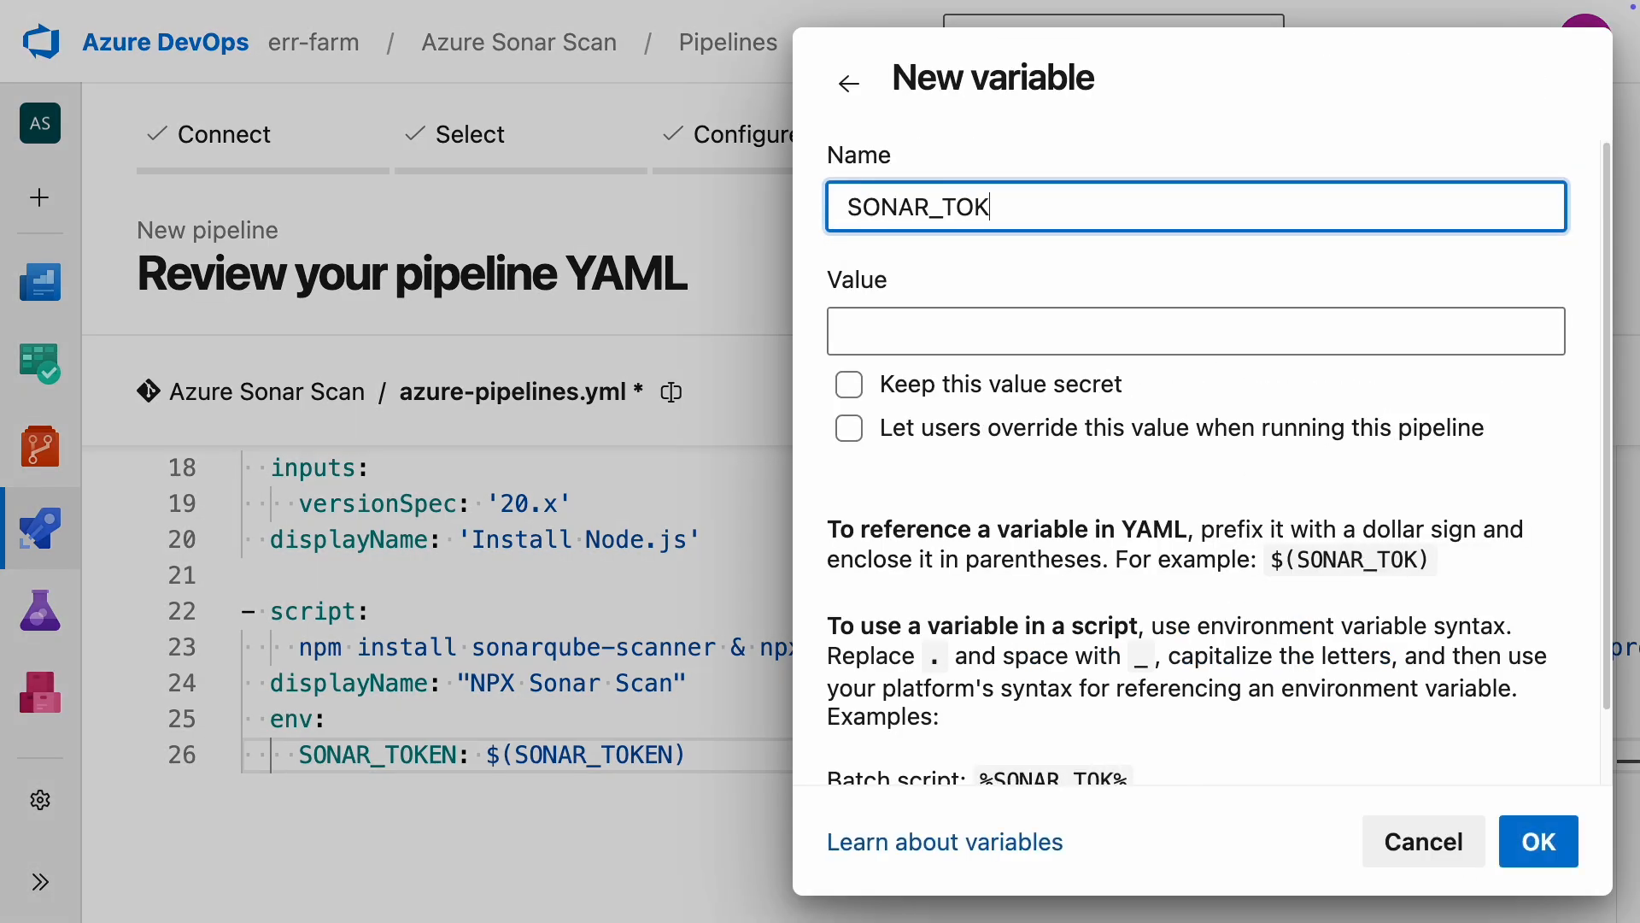
{"action": "key", "text": "Tab"}
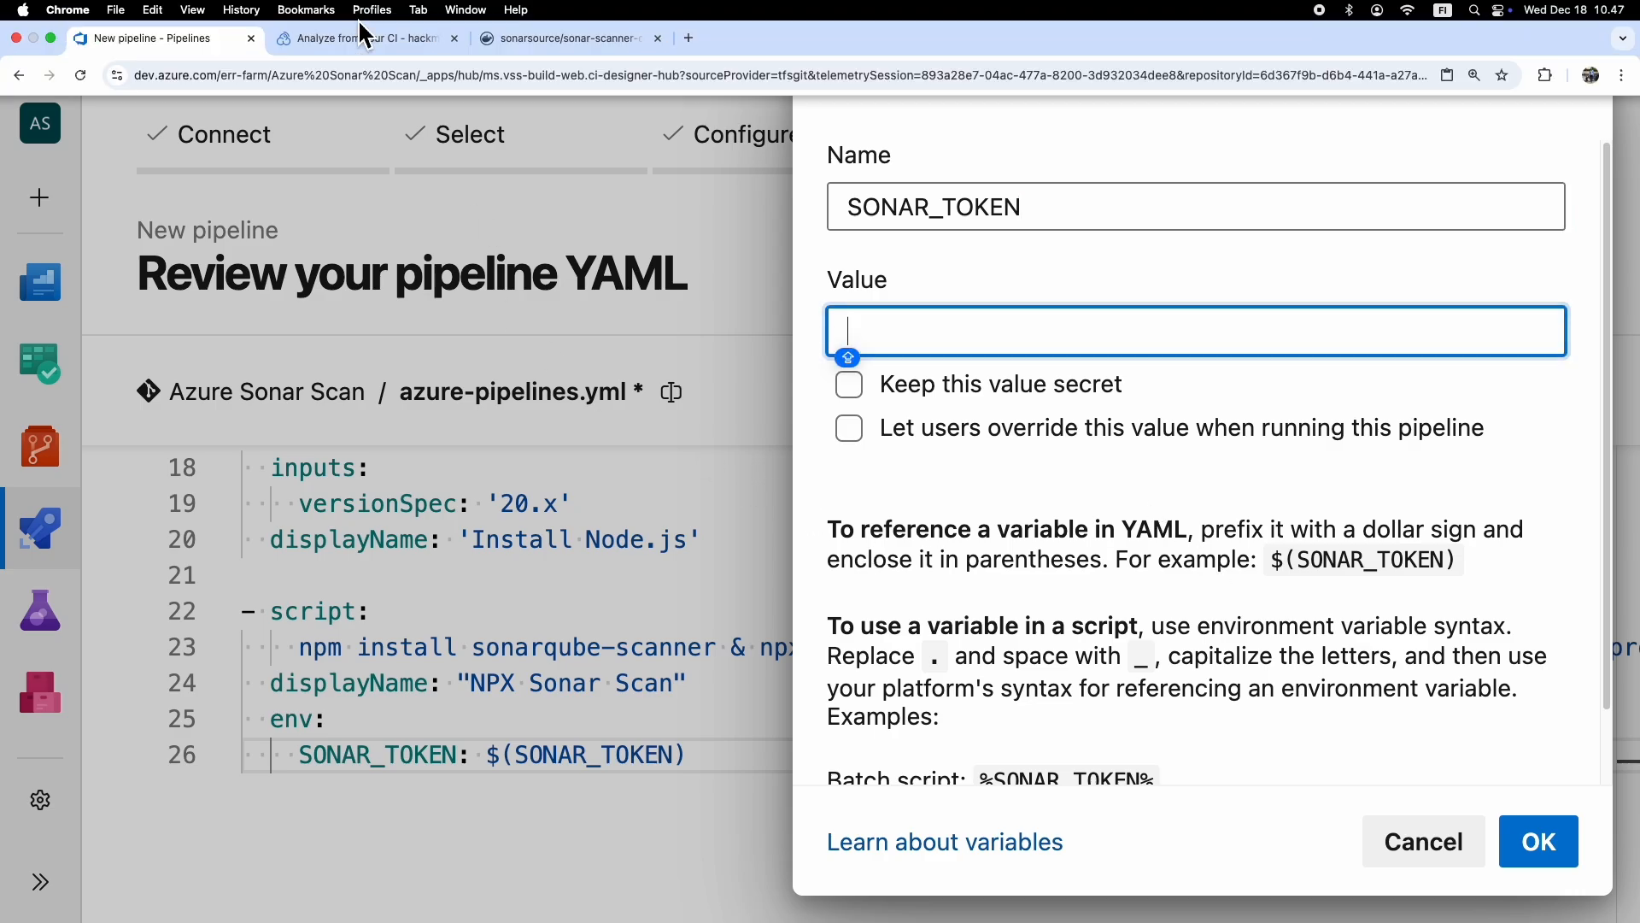
Step: Copy the SONAR_TOKEN value from the SonarQube Cloud page and paste it as the value of the new pipeline variable
{"action": "left_click", "coordinate": [355, 40]}
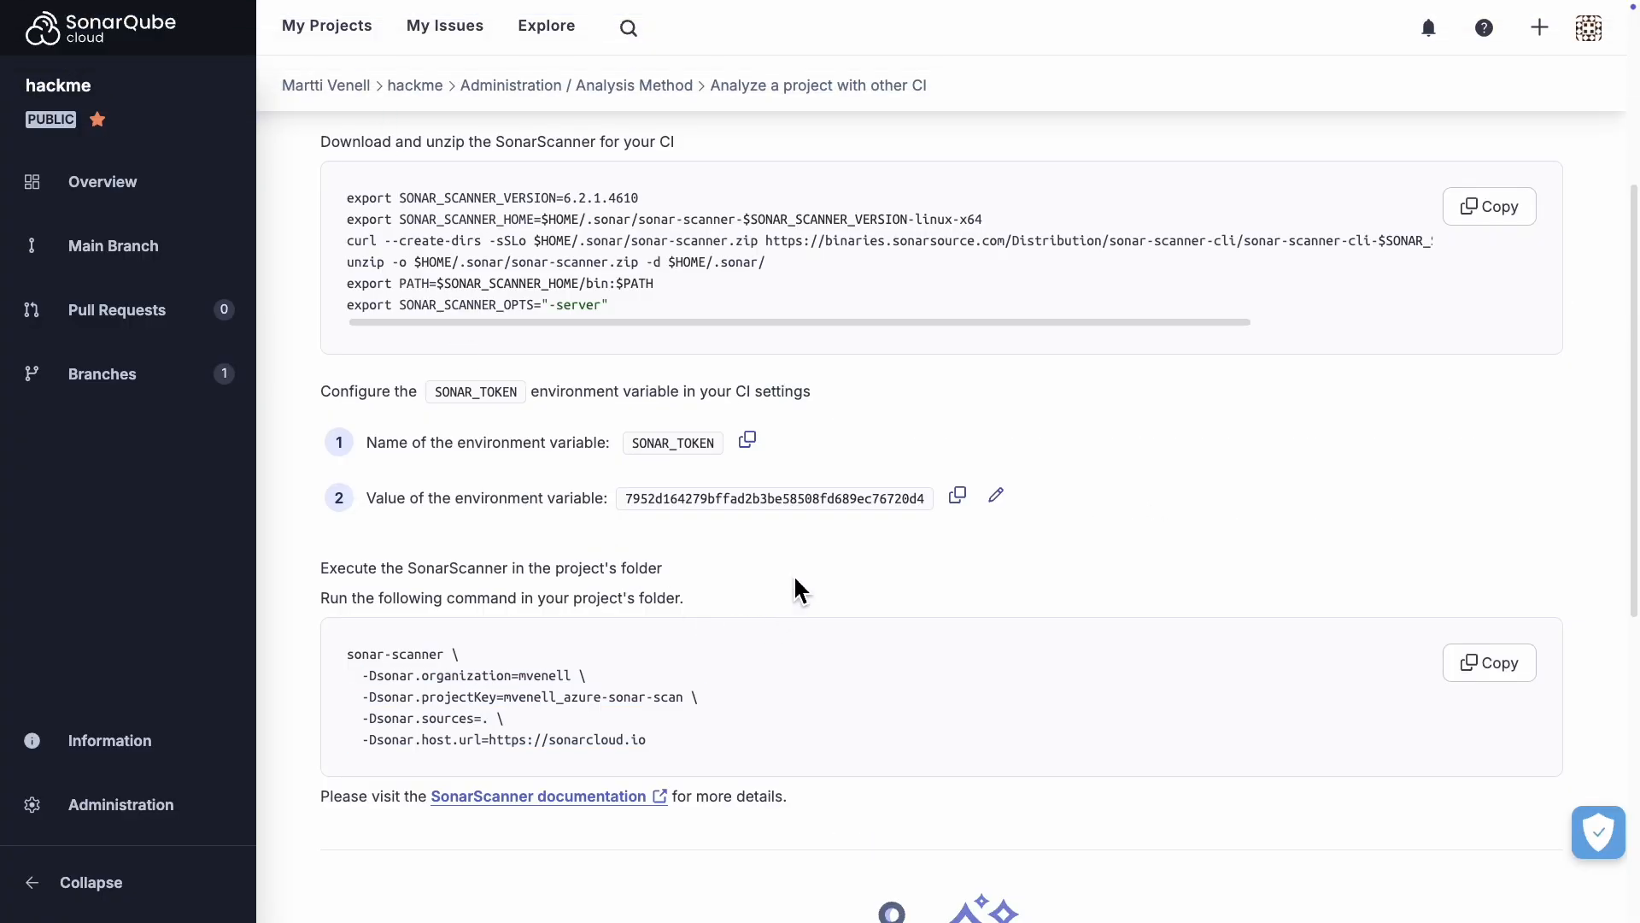
{"action": "left_click", "coordinate": [958, 496]}
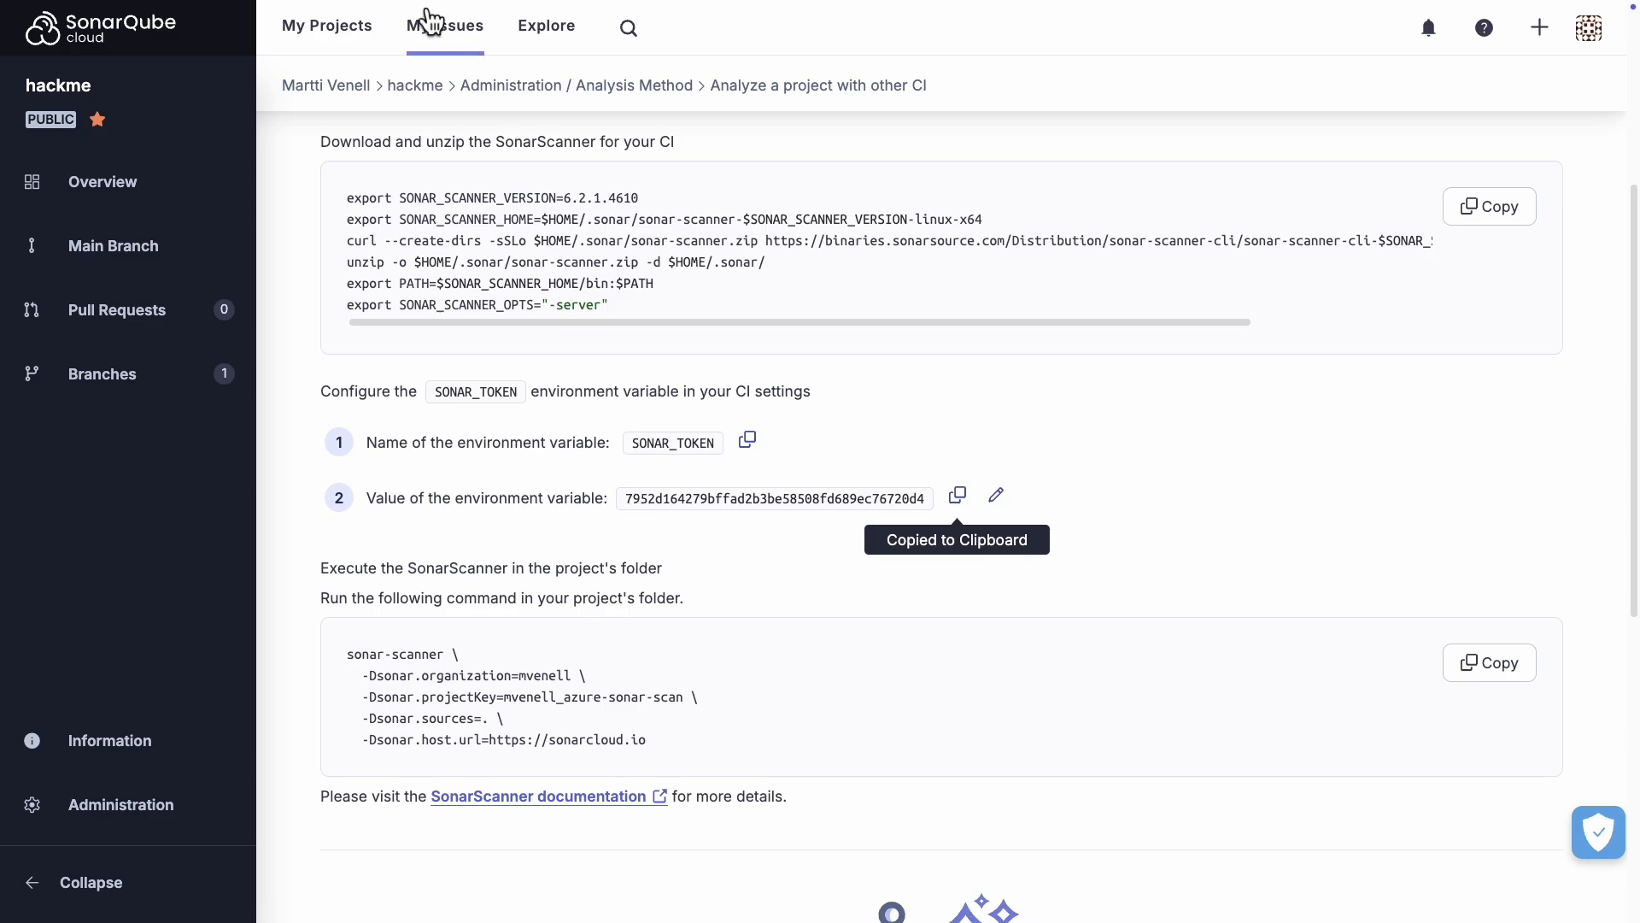
{"action": "left_click", "coordinate": [210, 22]}
{"action": "right_click", "coordinate": [909, 329]}
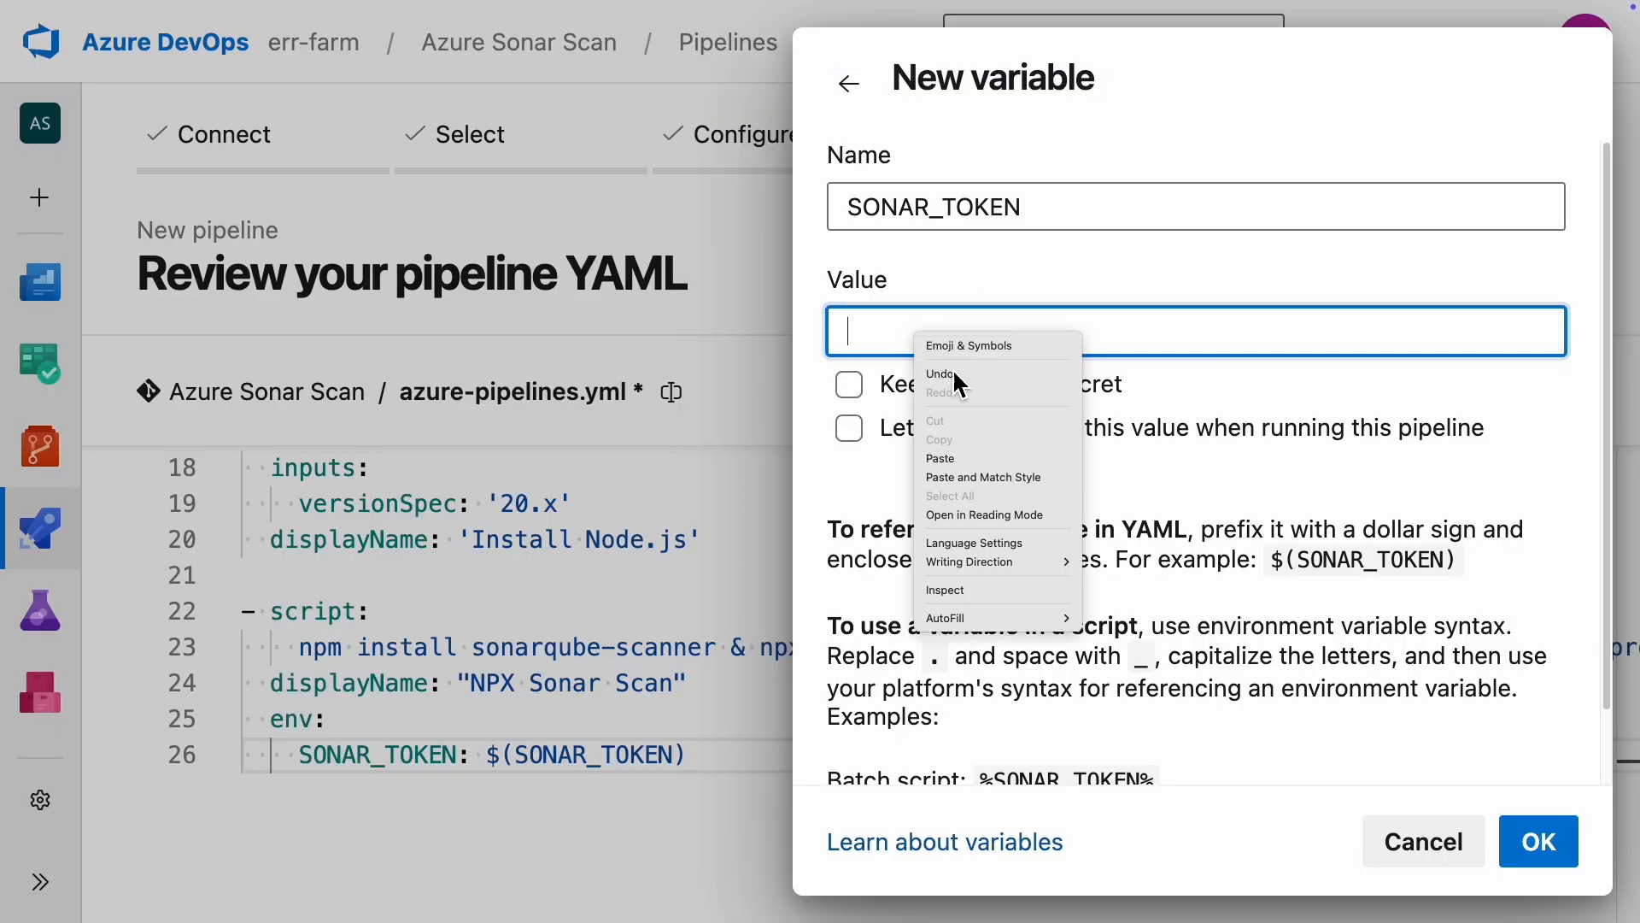
{"action": "left_click", "coordinate": [961, 465]}
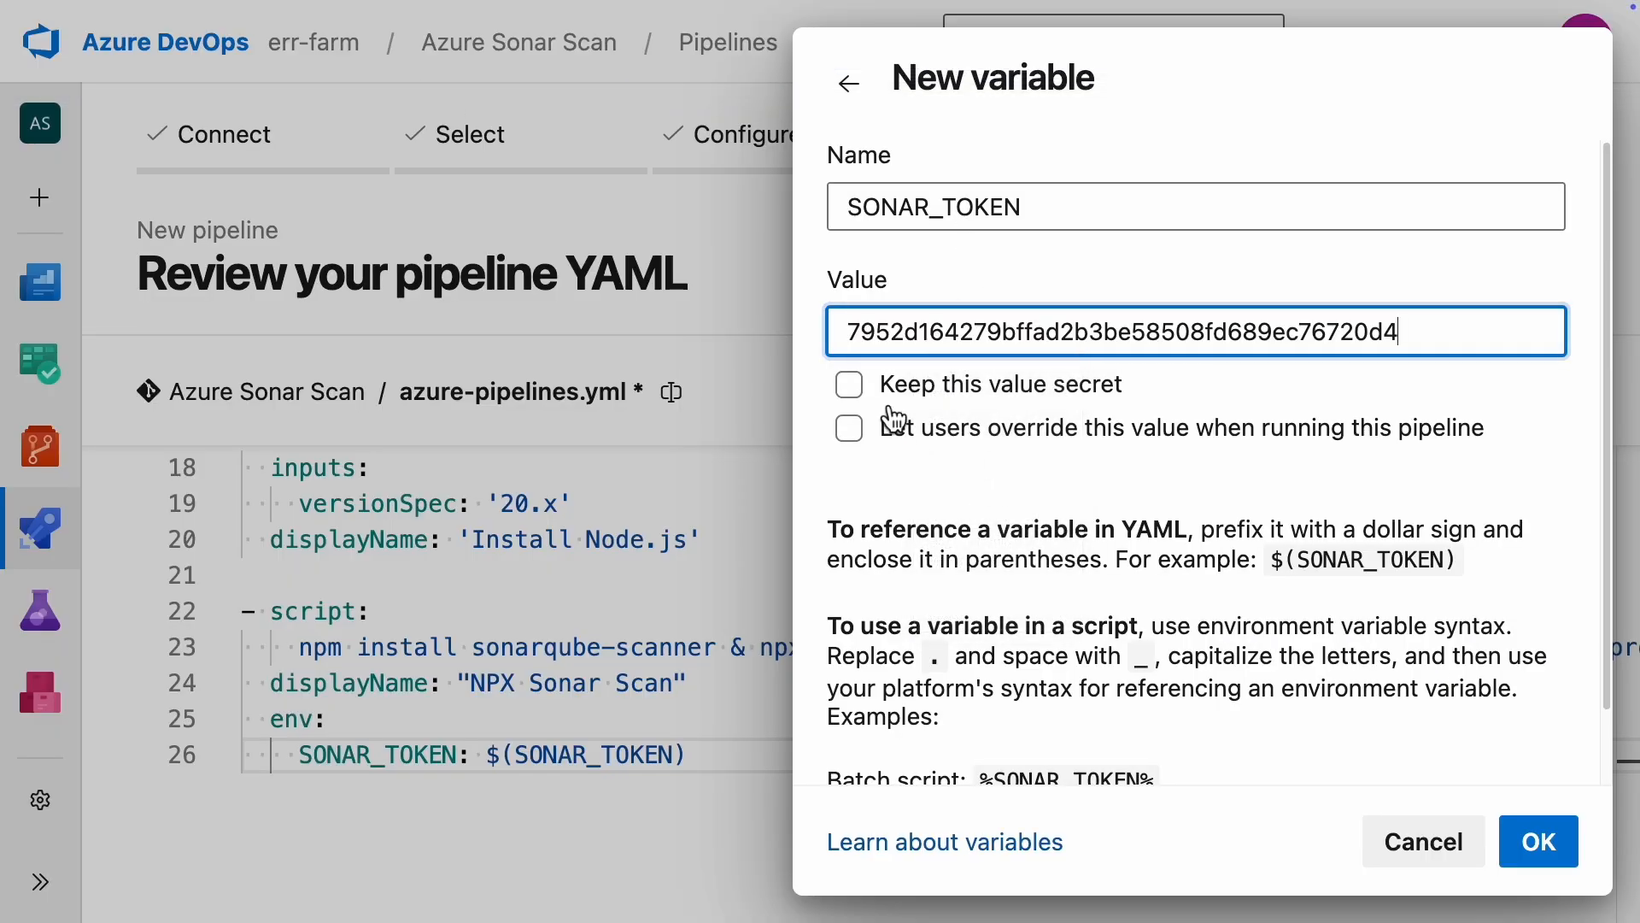
Step: Mark the SONAR_TOKEN variable's value as secret, accept the variable and save the pipeline's variables
{"action": "left_click", "coordinate": [850, 385]}
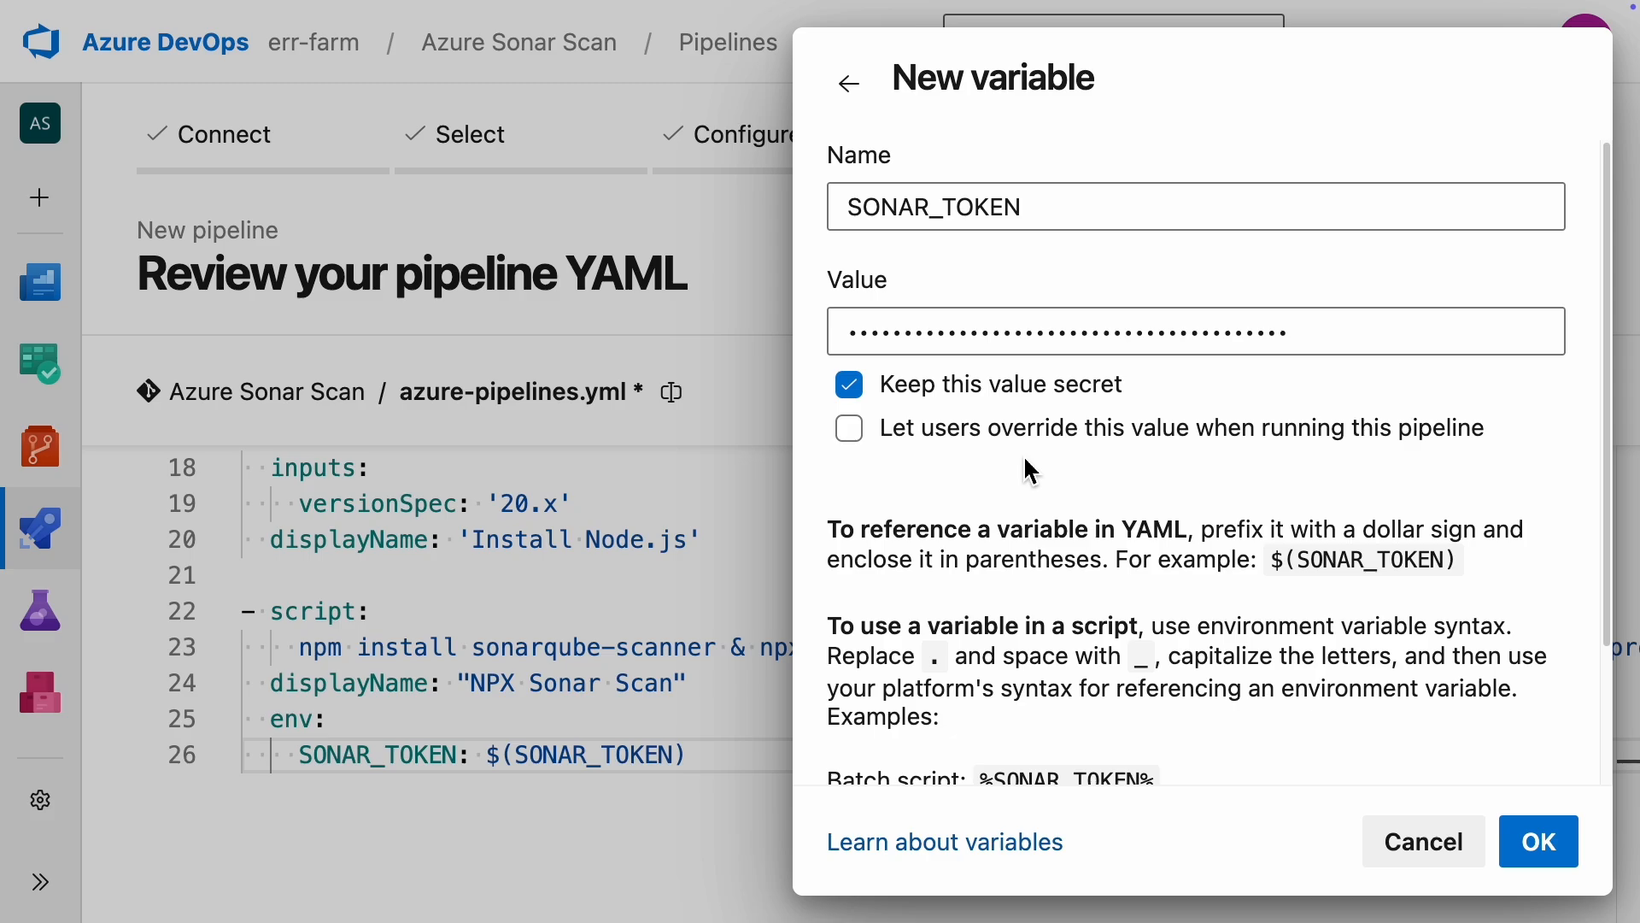
{"action": "scroll", "coordinate": [1076, 490], "scroll_direction": "down", "scroll_amount": 2}
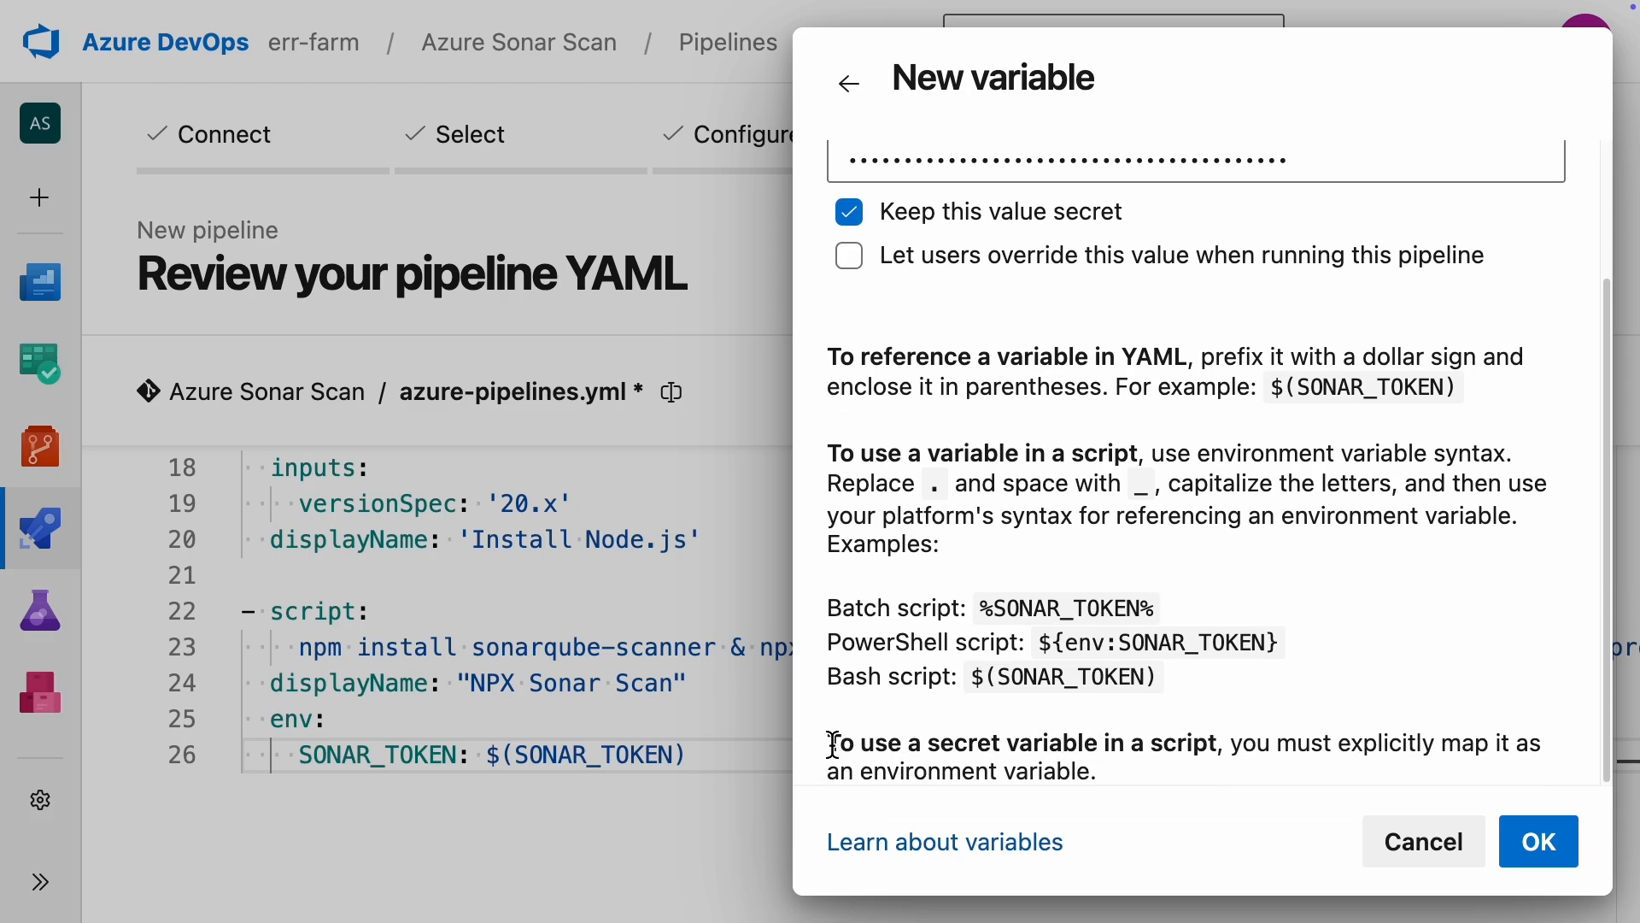
{"action": "left_click_drag", "start_coordinate": [834, 743], "coordinate": [1124, 784]}
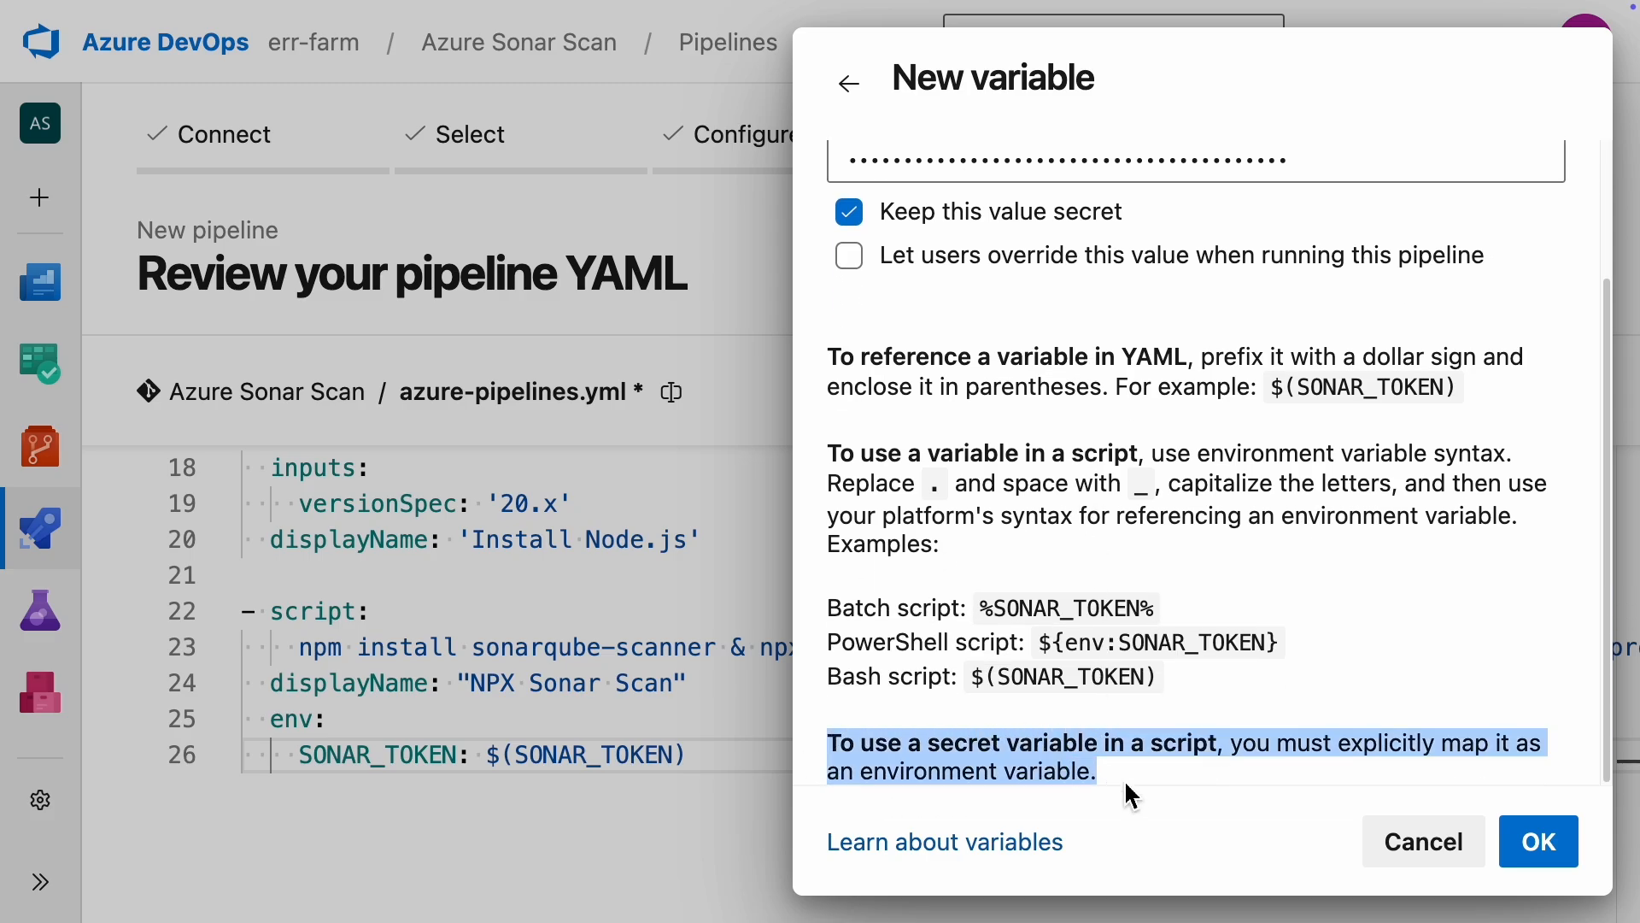
{"action": "left_click", "coordinate": [1336, 770]}
{"action": "left_click", "coordinate": [1550, 859]}
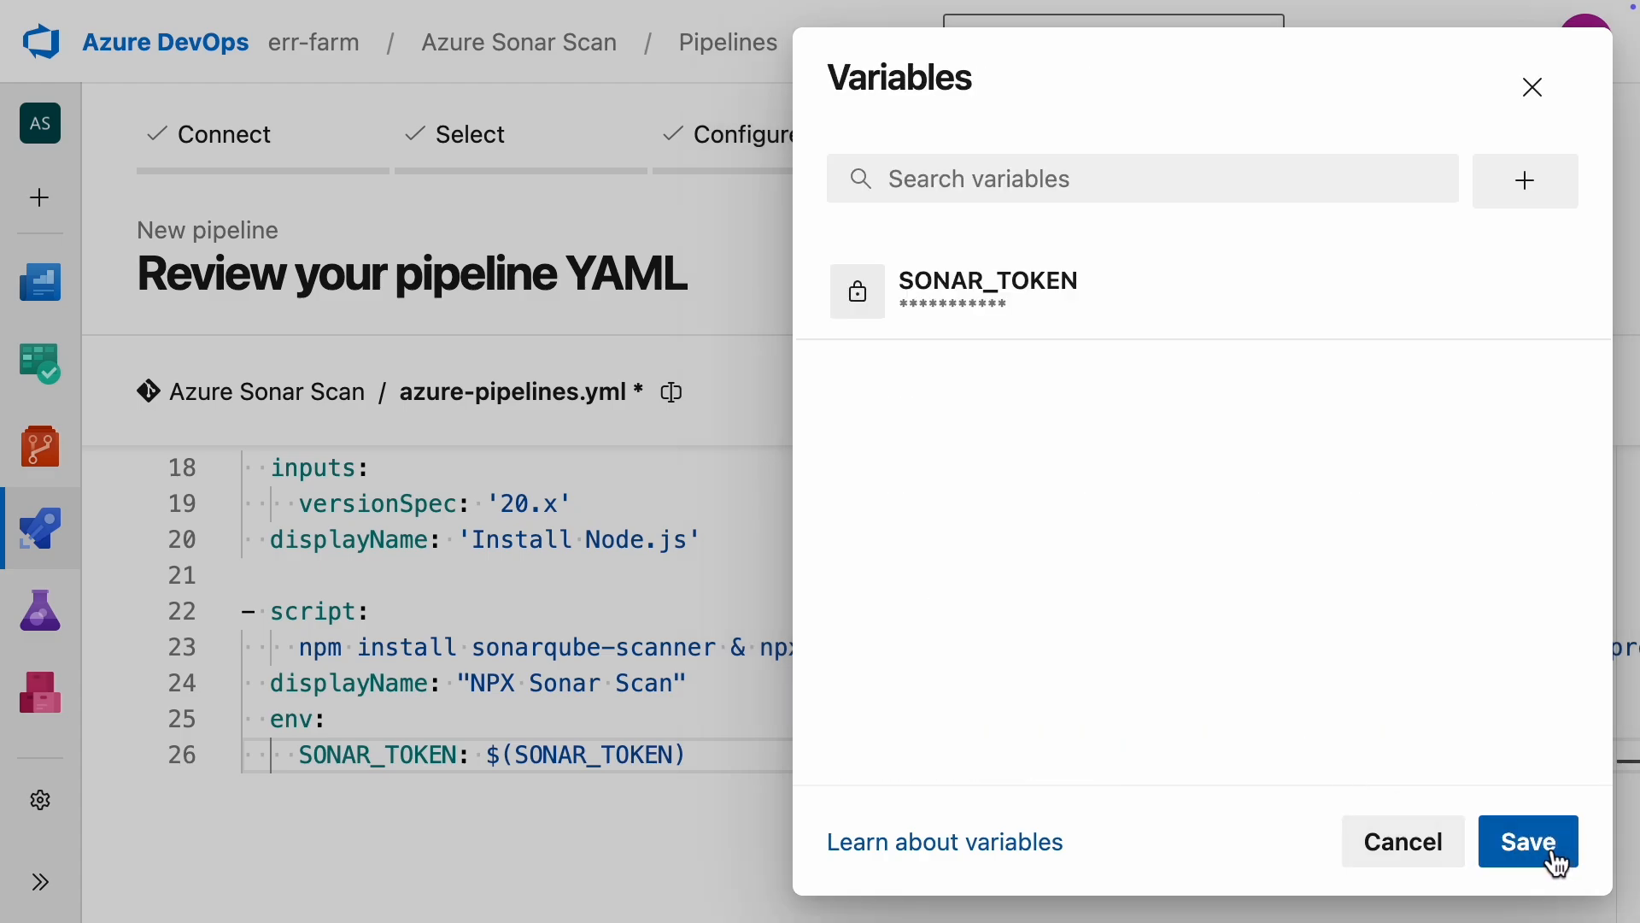
{"action": "left_click", "coordinate": [1556, 865]}
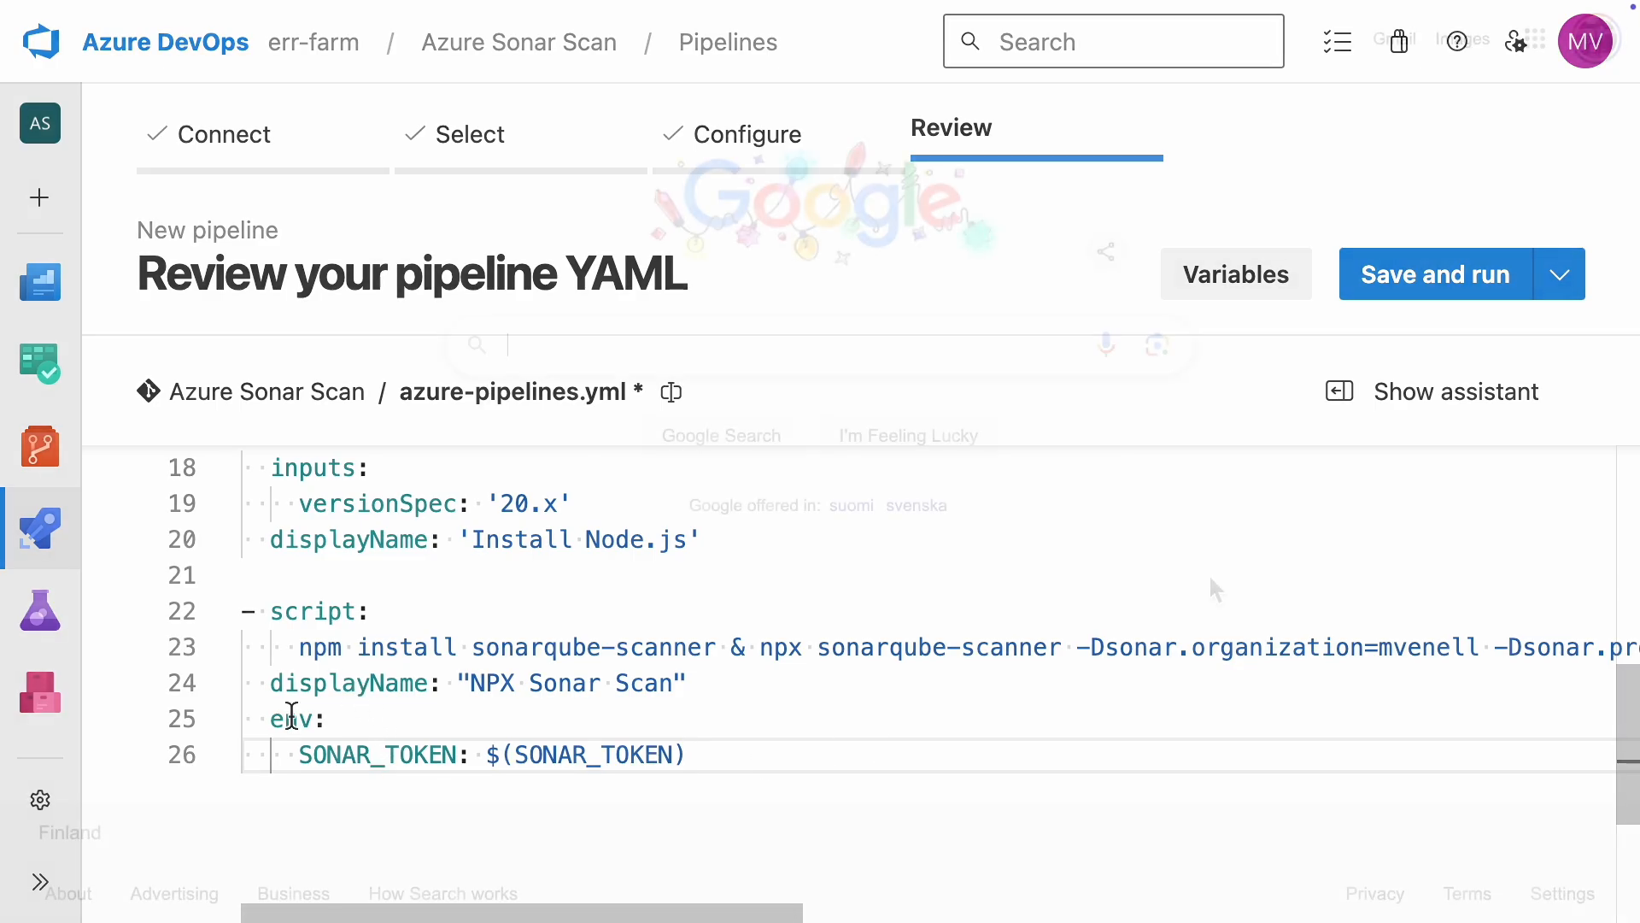
Step: Search Google for "Sonar scanner for python" and open the SonarScanner for Python (Beta) documentation
{"action": "type", "text": "Sonar scanner for python"}
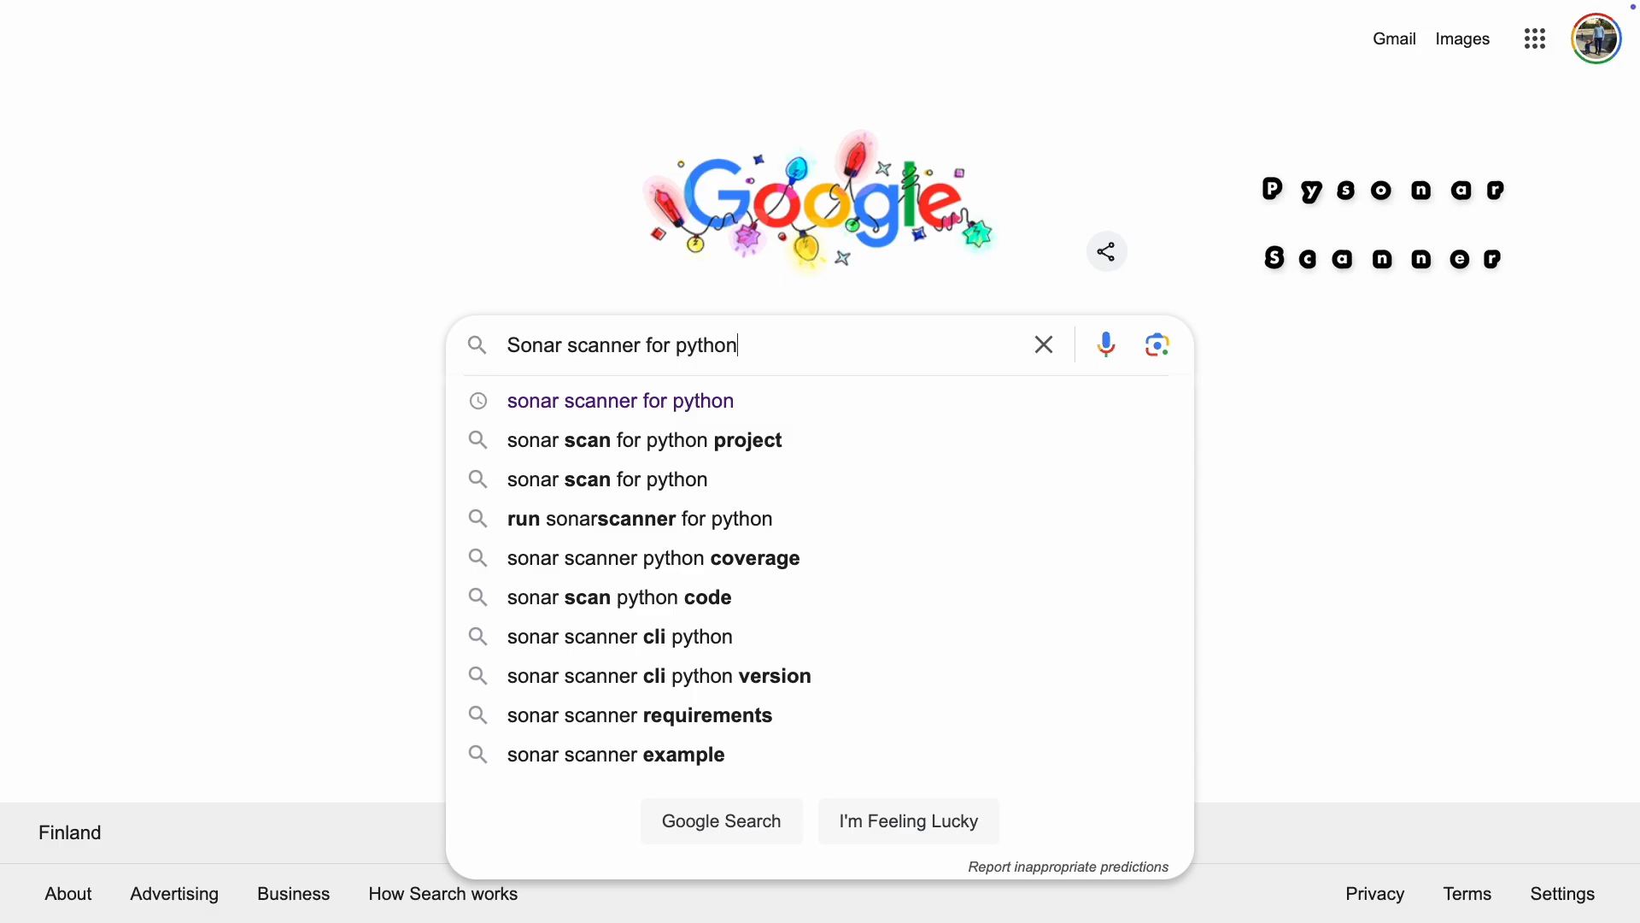
{"action": "key", "text": "Return"}
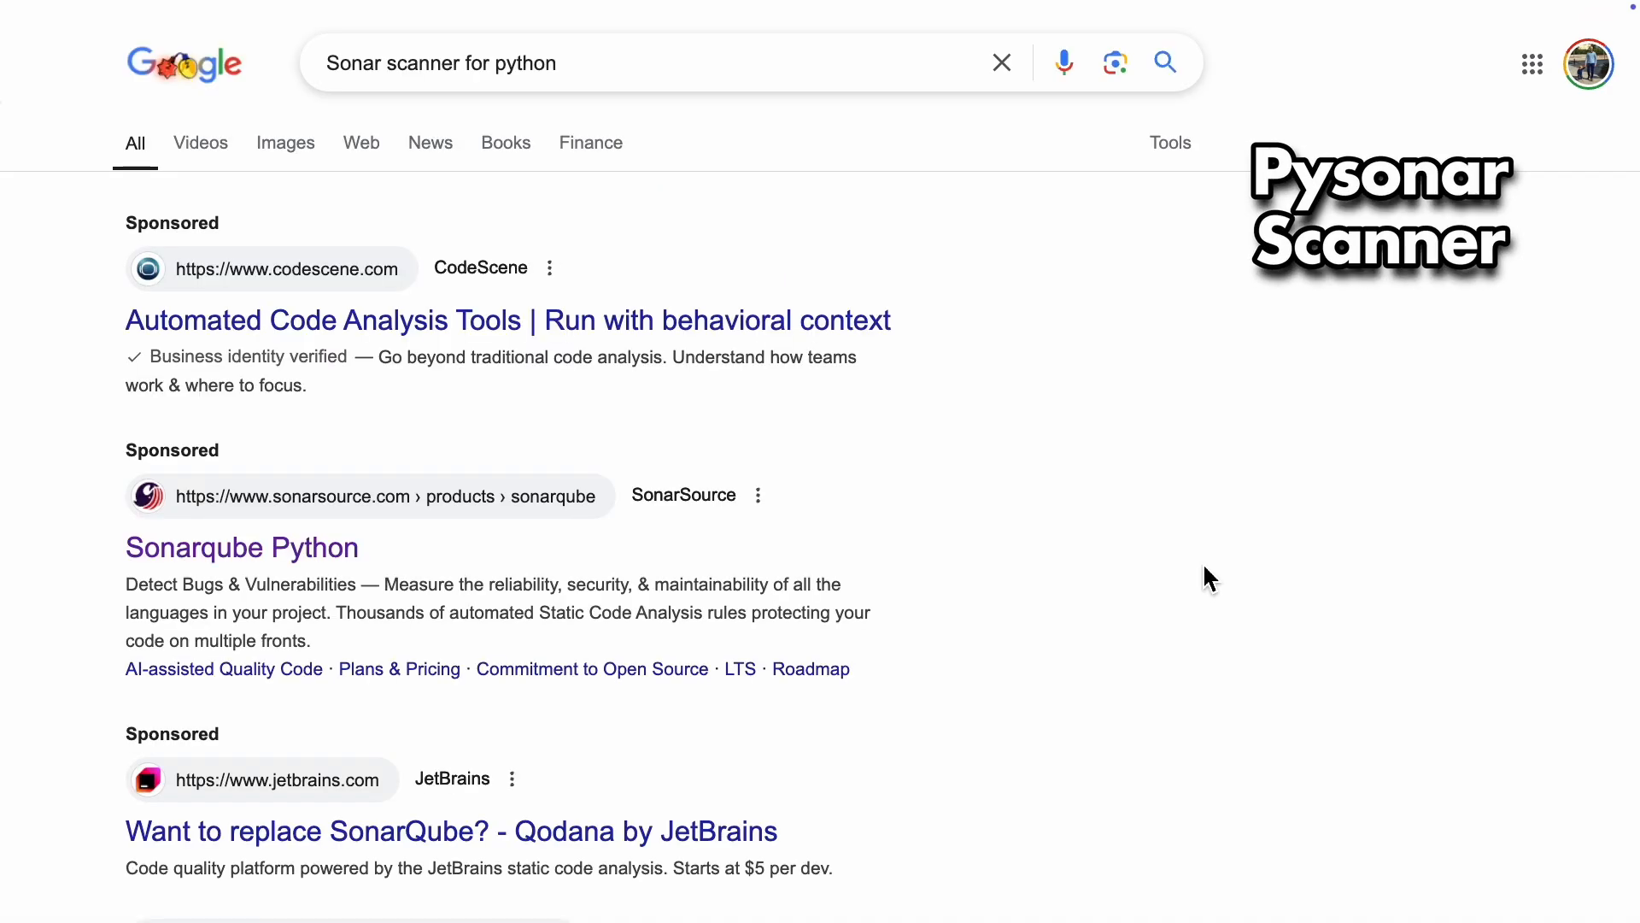
{"action": "scroll", "coordinate": [1209, 571], "scroll_direction": "down", "scroll_amount": 6}
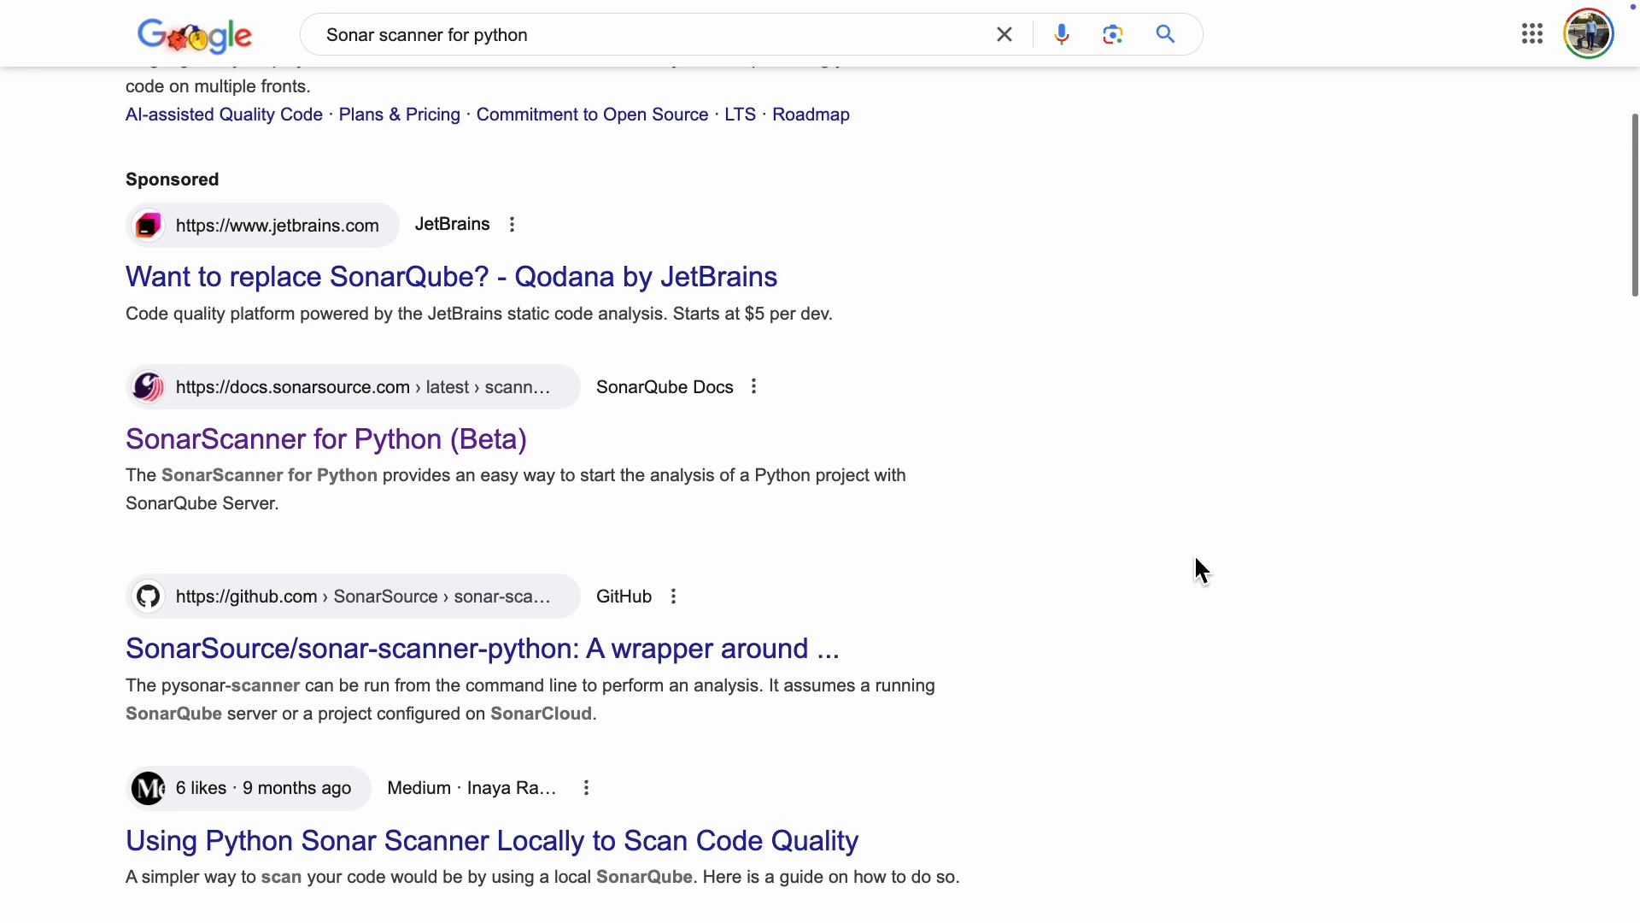
{"action": "scroll", "coordinate": [355, 459], "scroll_direction": "up", "scroll_amount": 1}
{"action": "left_click", "coordinate": [357, 469]}
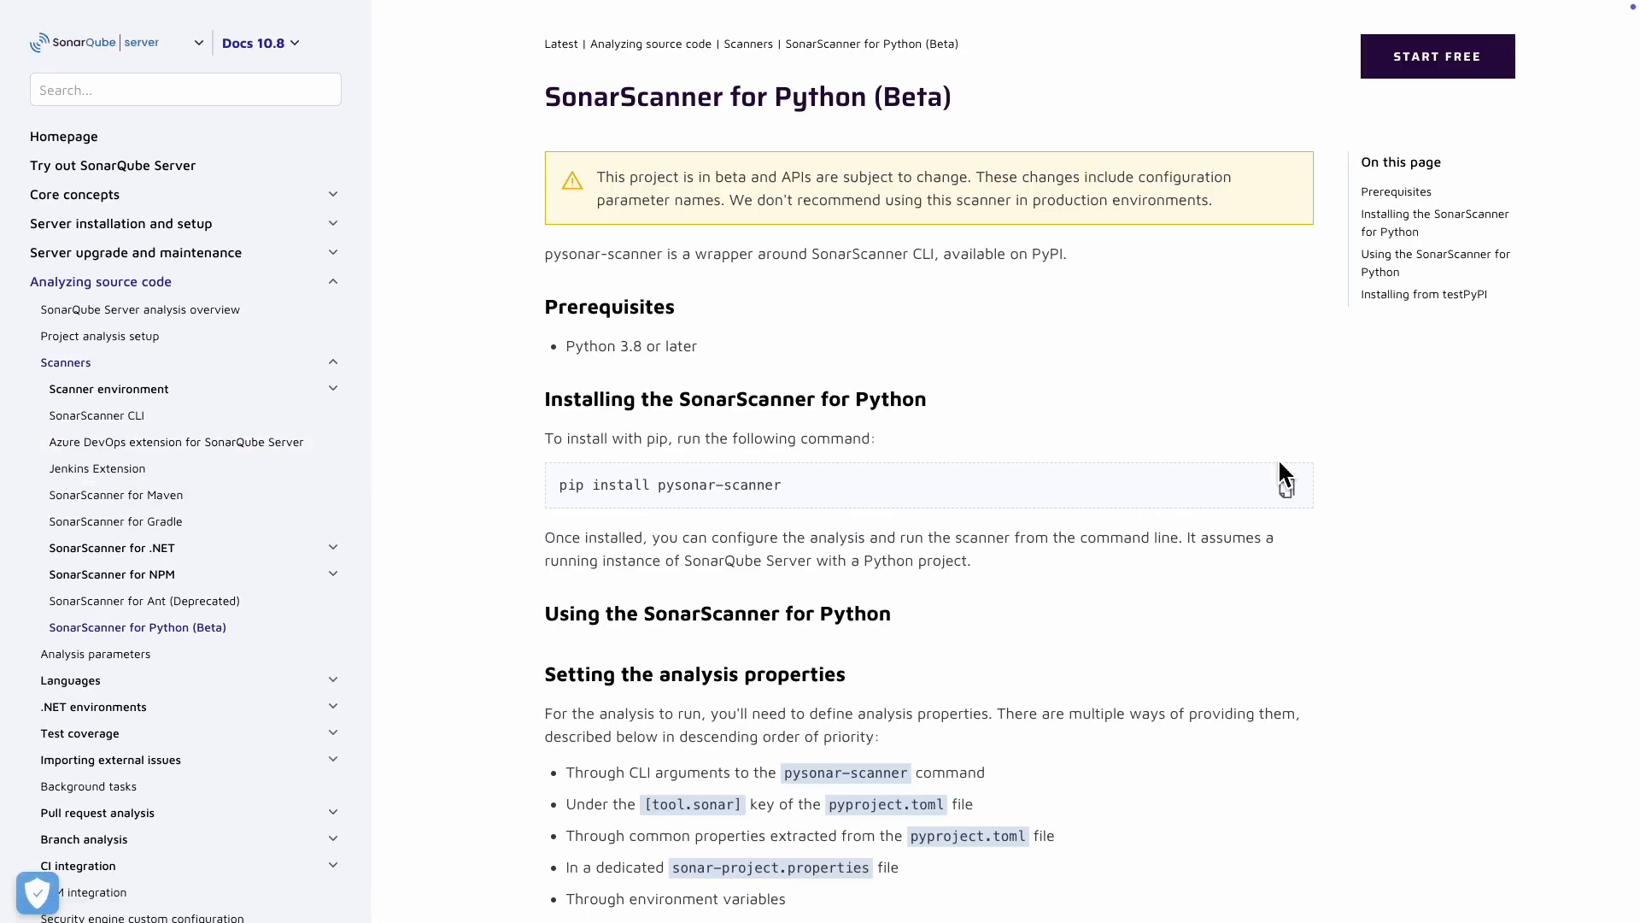
Step: Review the pip install command and the pysonar-scanner command-line example in the SonarScanner for Python documentation
{"action": "triple_click", "coordinate": [769, 458]}
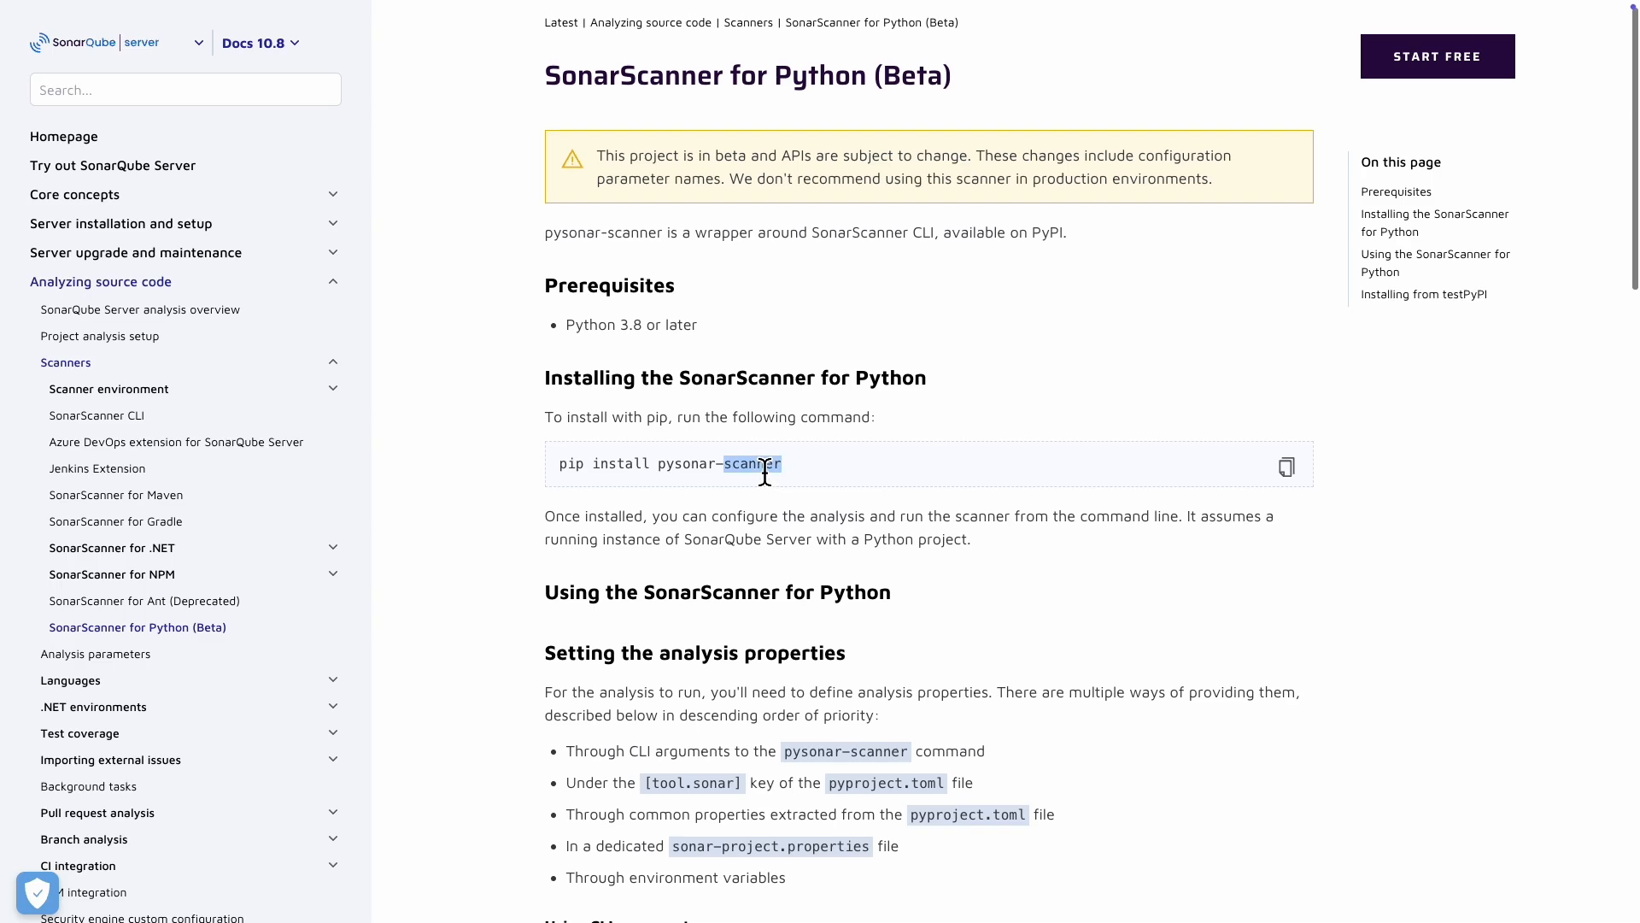
{"action": "scroll", "coordinate": [1175, 611], "scroll_direction": "down", "scroll_amount": 7}
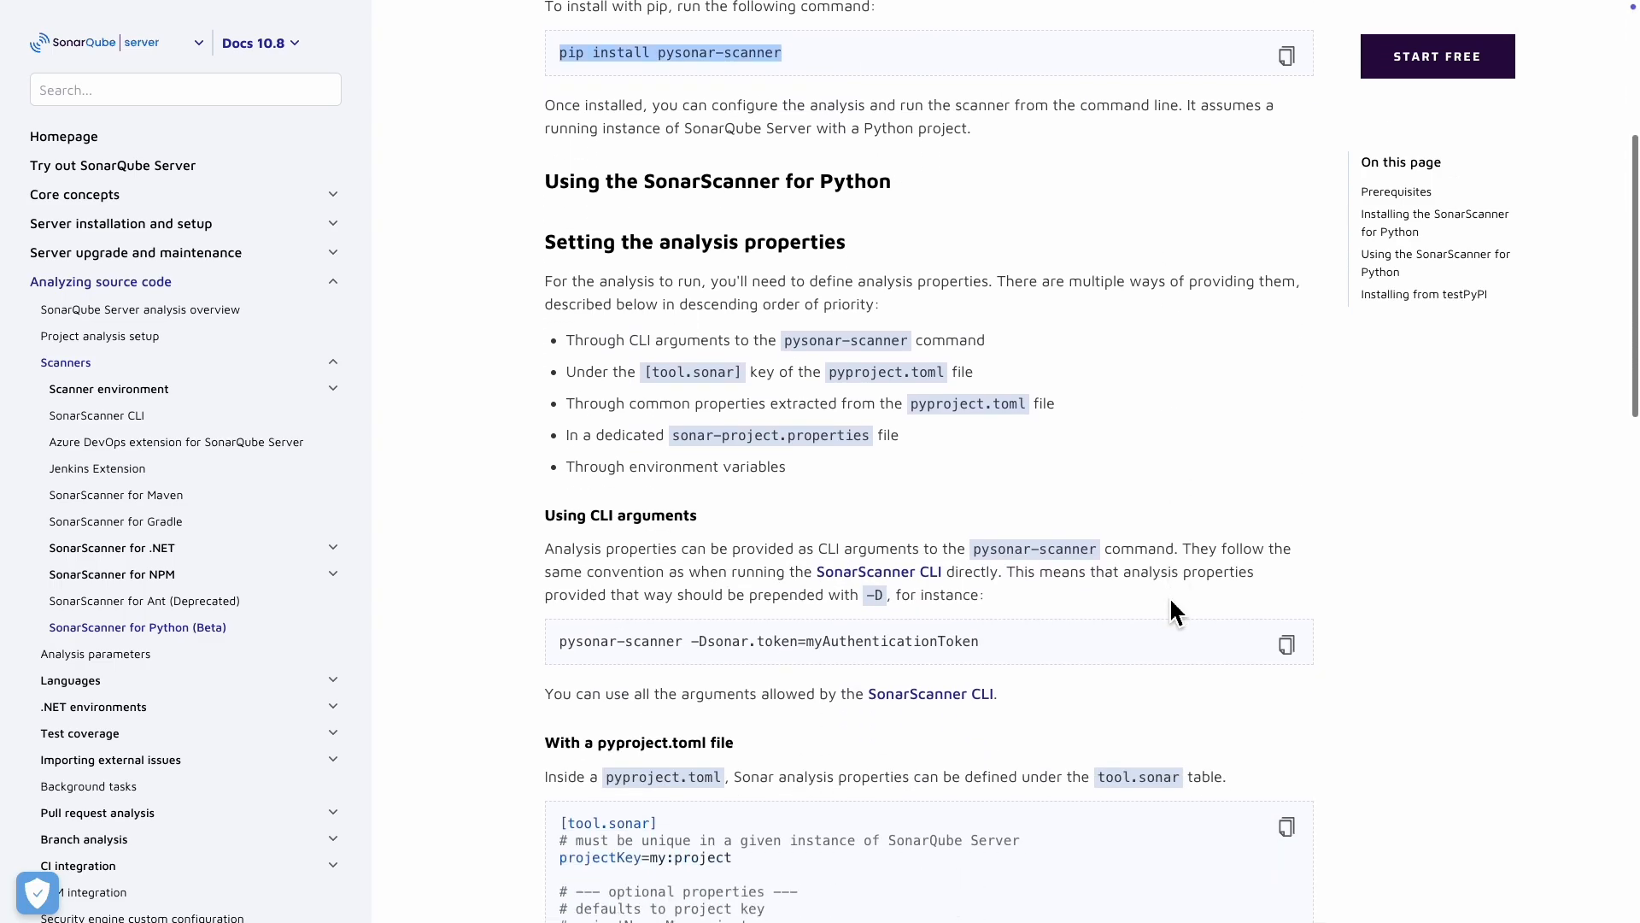
{"action": "triple_click", "coordinate": [652, 461]}
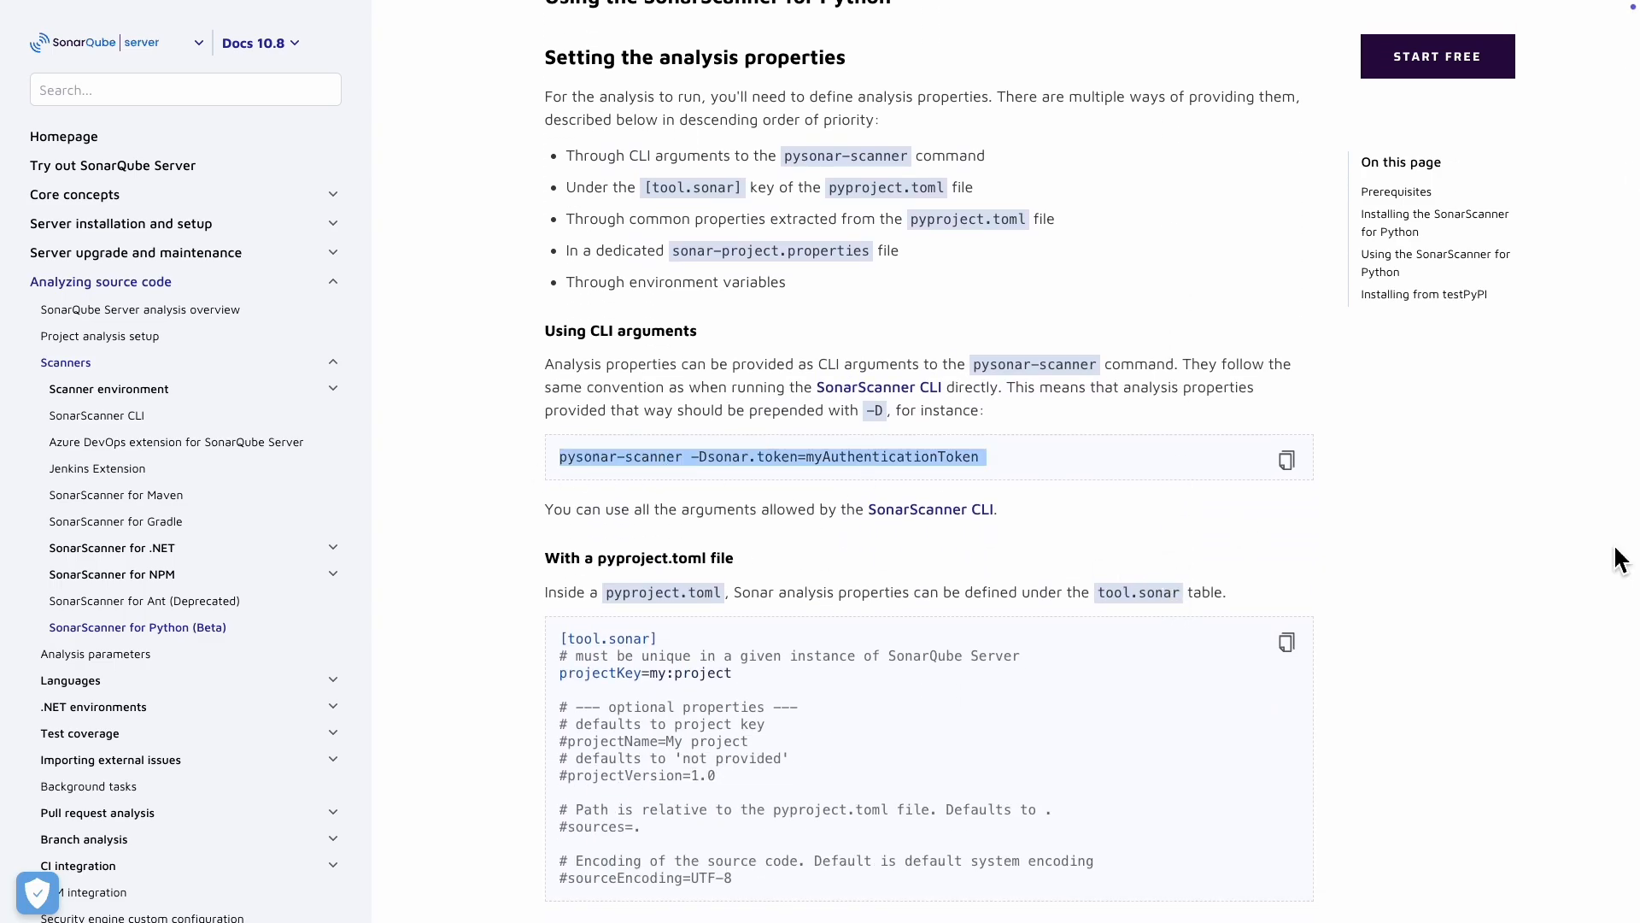
{"action": "left_click", "coordinate": [1429, 510]}
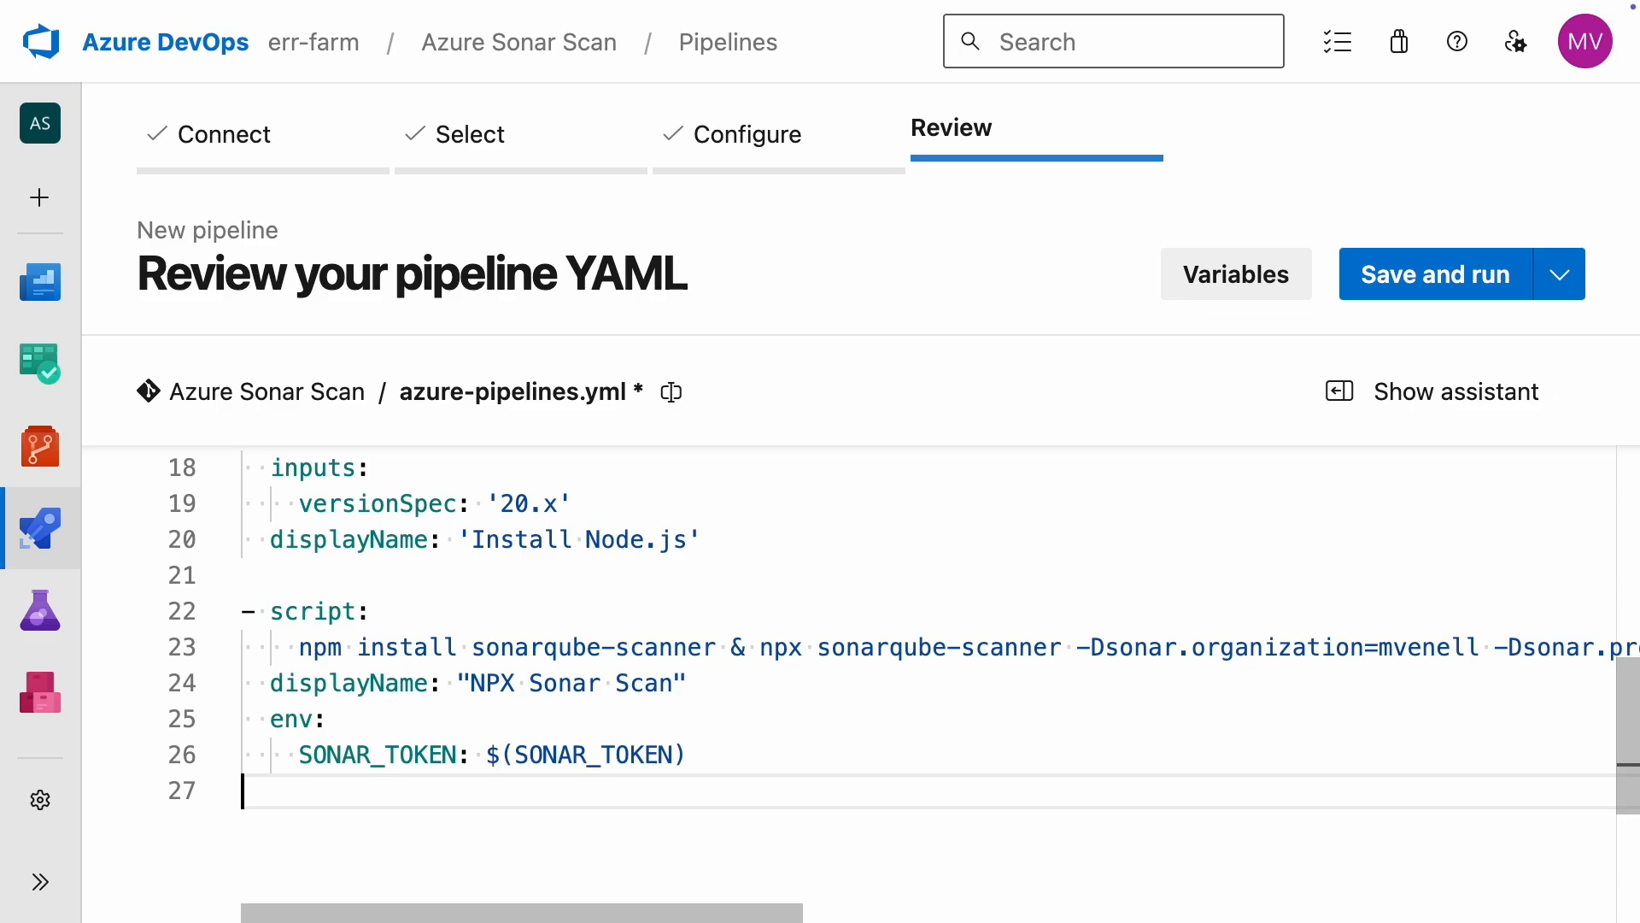
Step: Add a second script step below the env section and start its command with docker run
{"action": "type", "text": "- script:"}
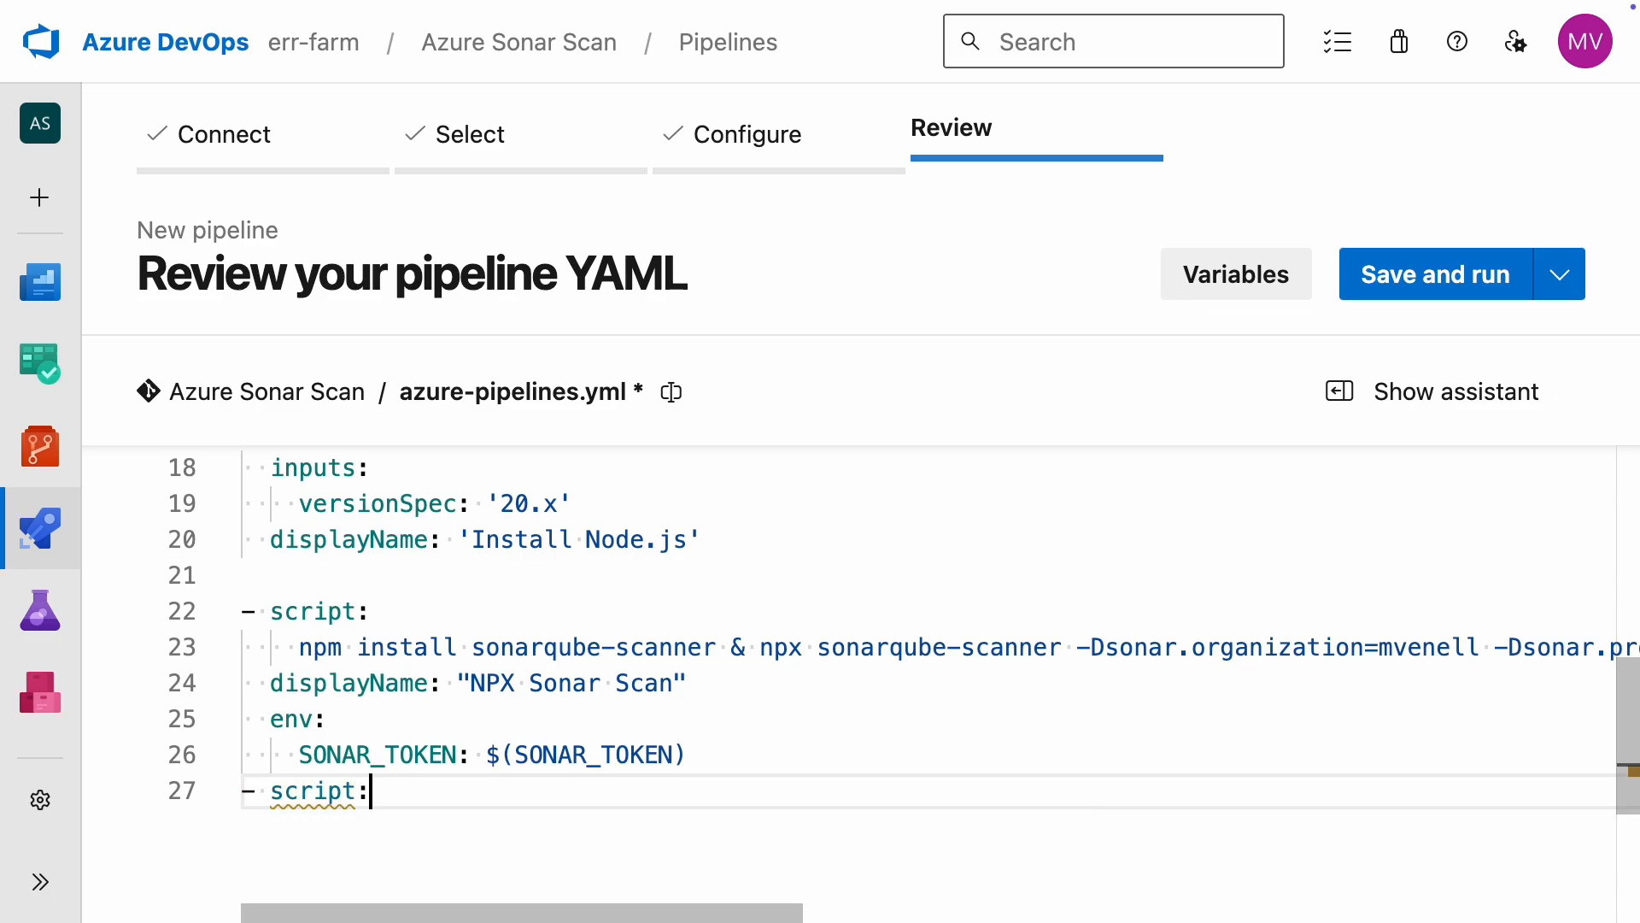
{"action": "key", "text": "Return"}
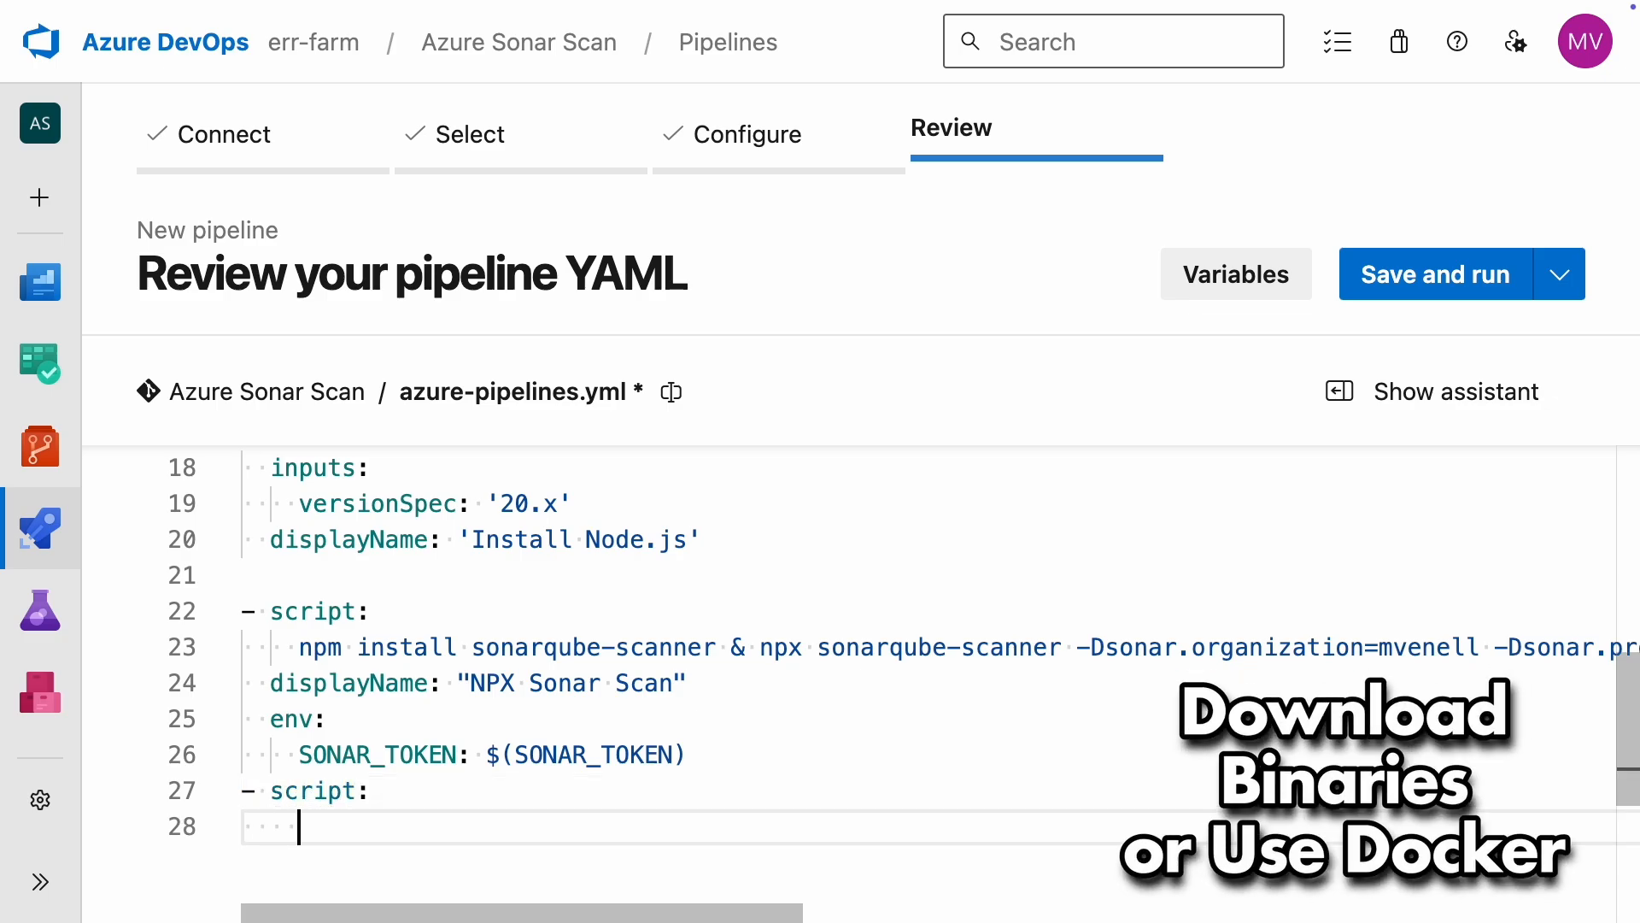
{"action": "type", "text": "docker run"}
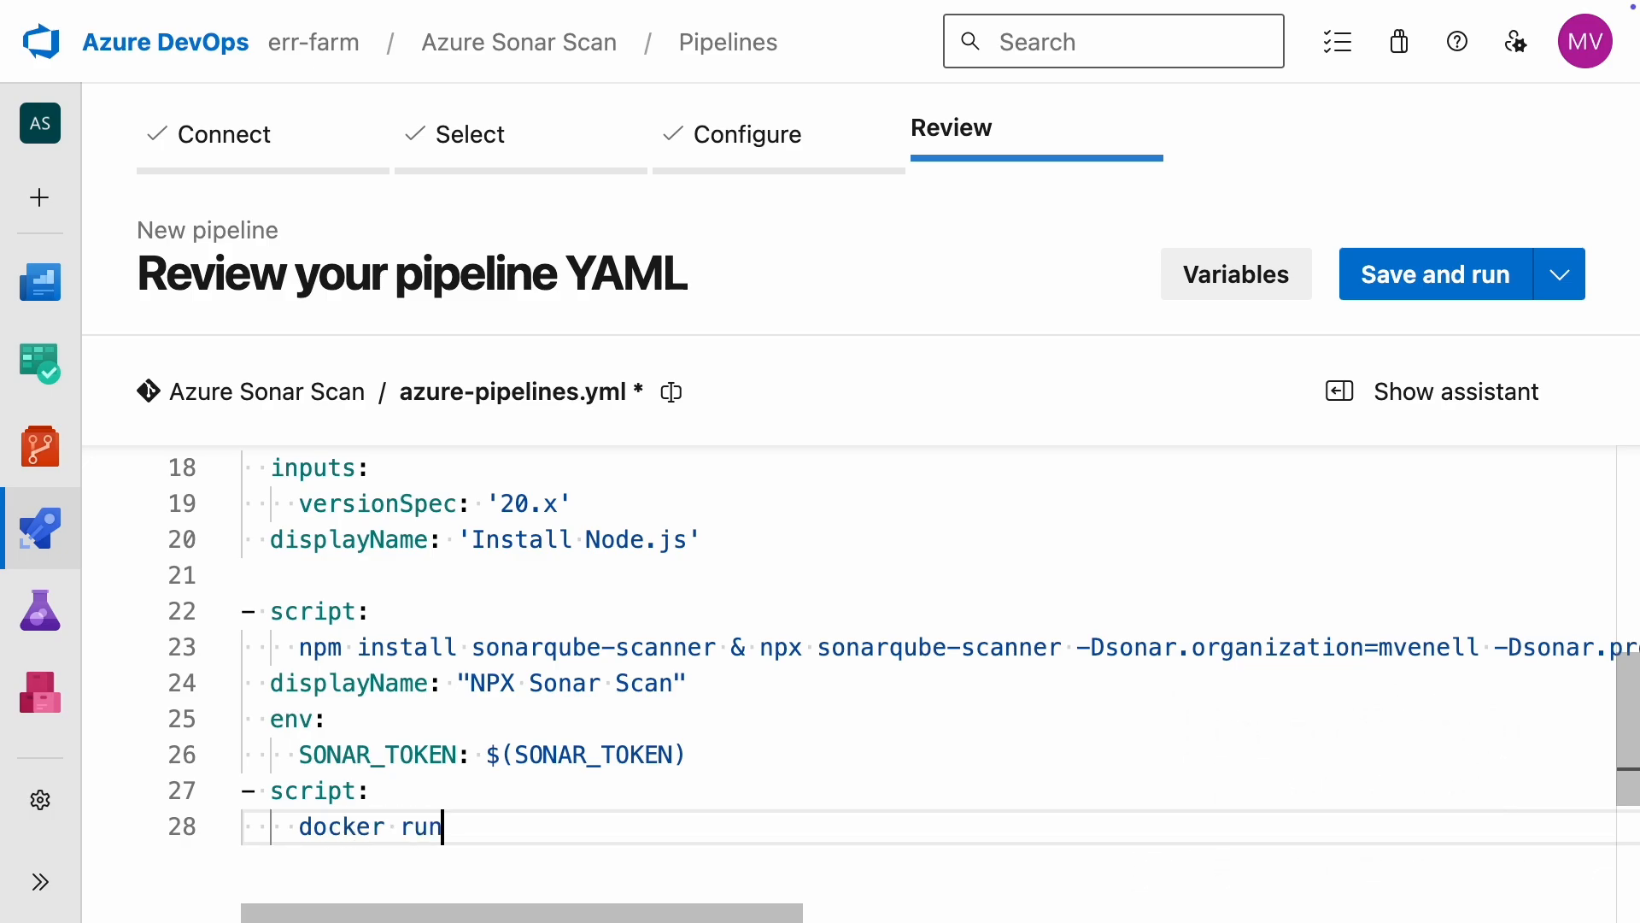
Step: Search Google for "sonar scanner docker image", open the sonarsource/sonar-scanner-cli Docker Hub page and copy its docker run command
{"action": "type", "text": "sonar scanner docker image"}
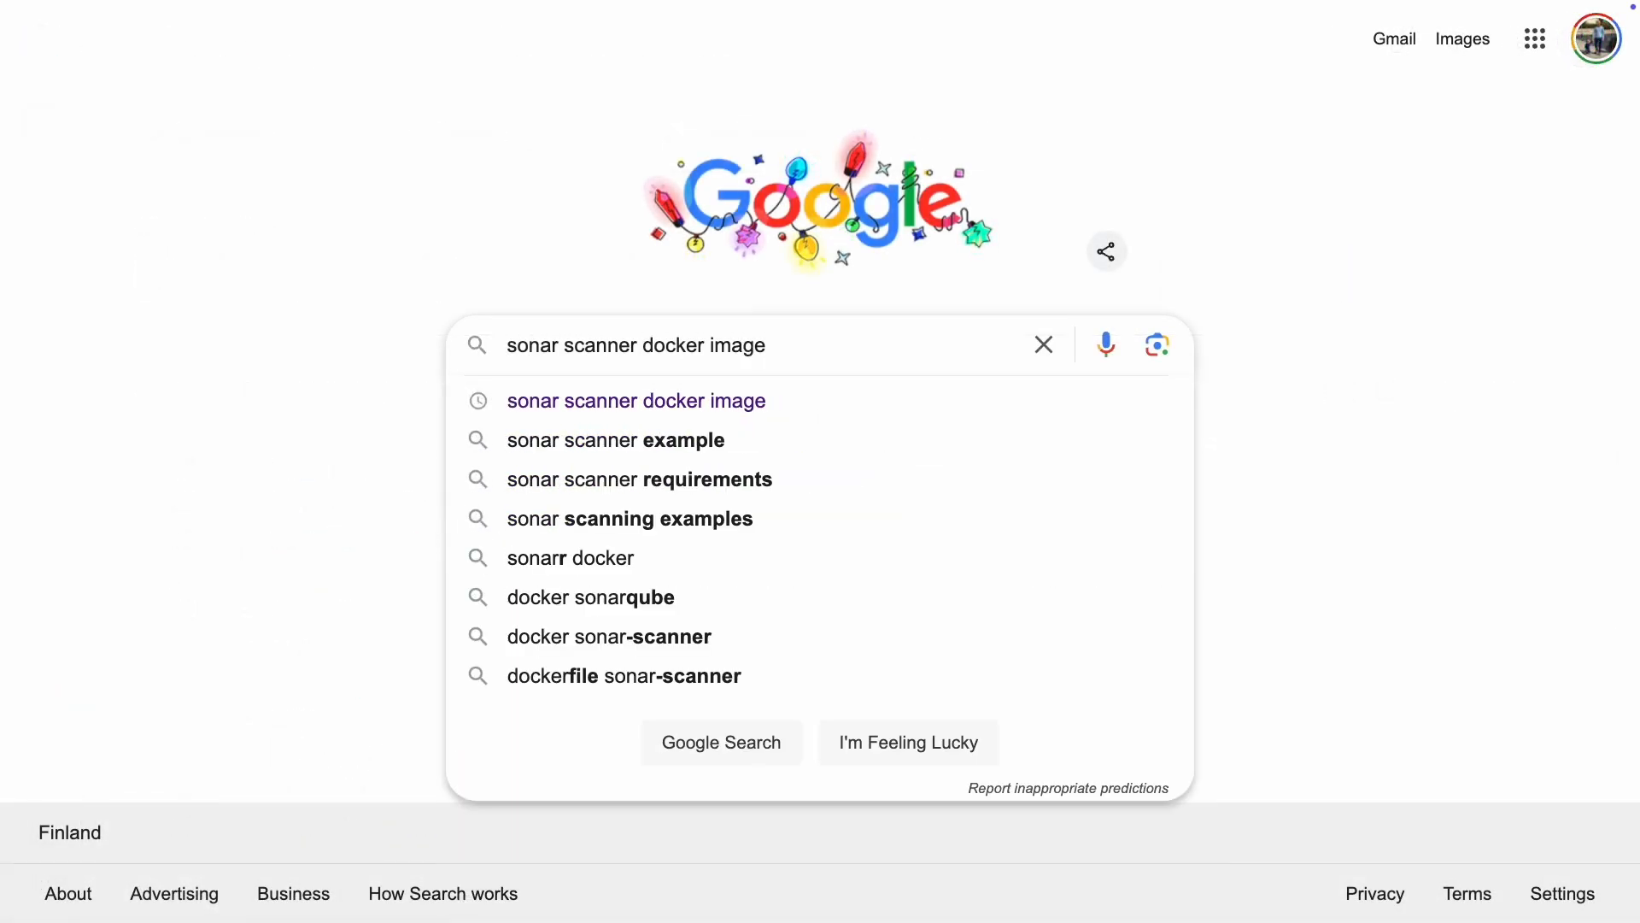
{"action": "key", "text": "Return"}
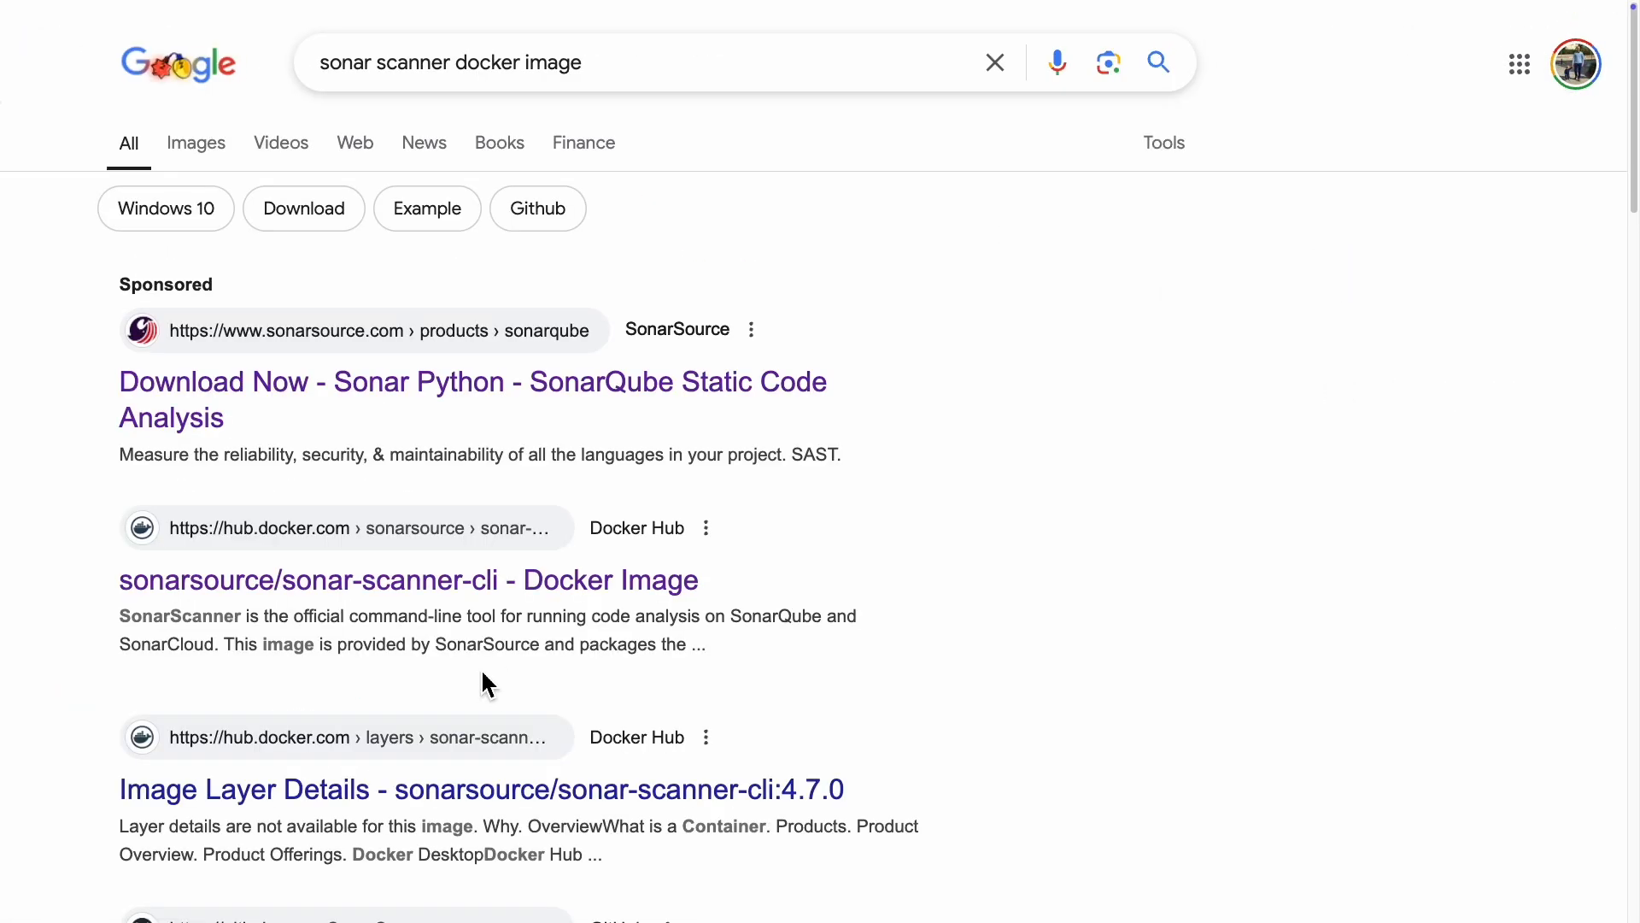
{"action": "left_click", "coordinate": [393, 604]}
{"action": "scroll", "coordinate": [1018, 670], "scroll_direction": "down", "scroll_amount": 3}
{"action": "scroll", "coordinate": [1017, 685], "scroll_direction": "down", "scroll_amount": 5}
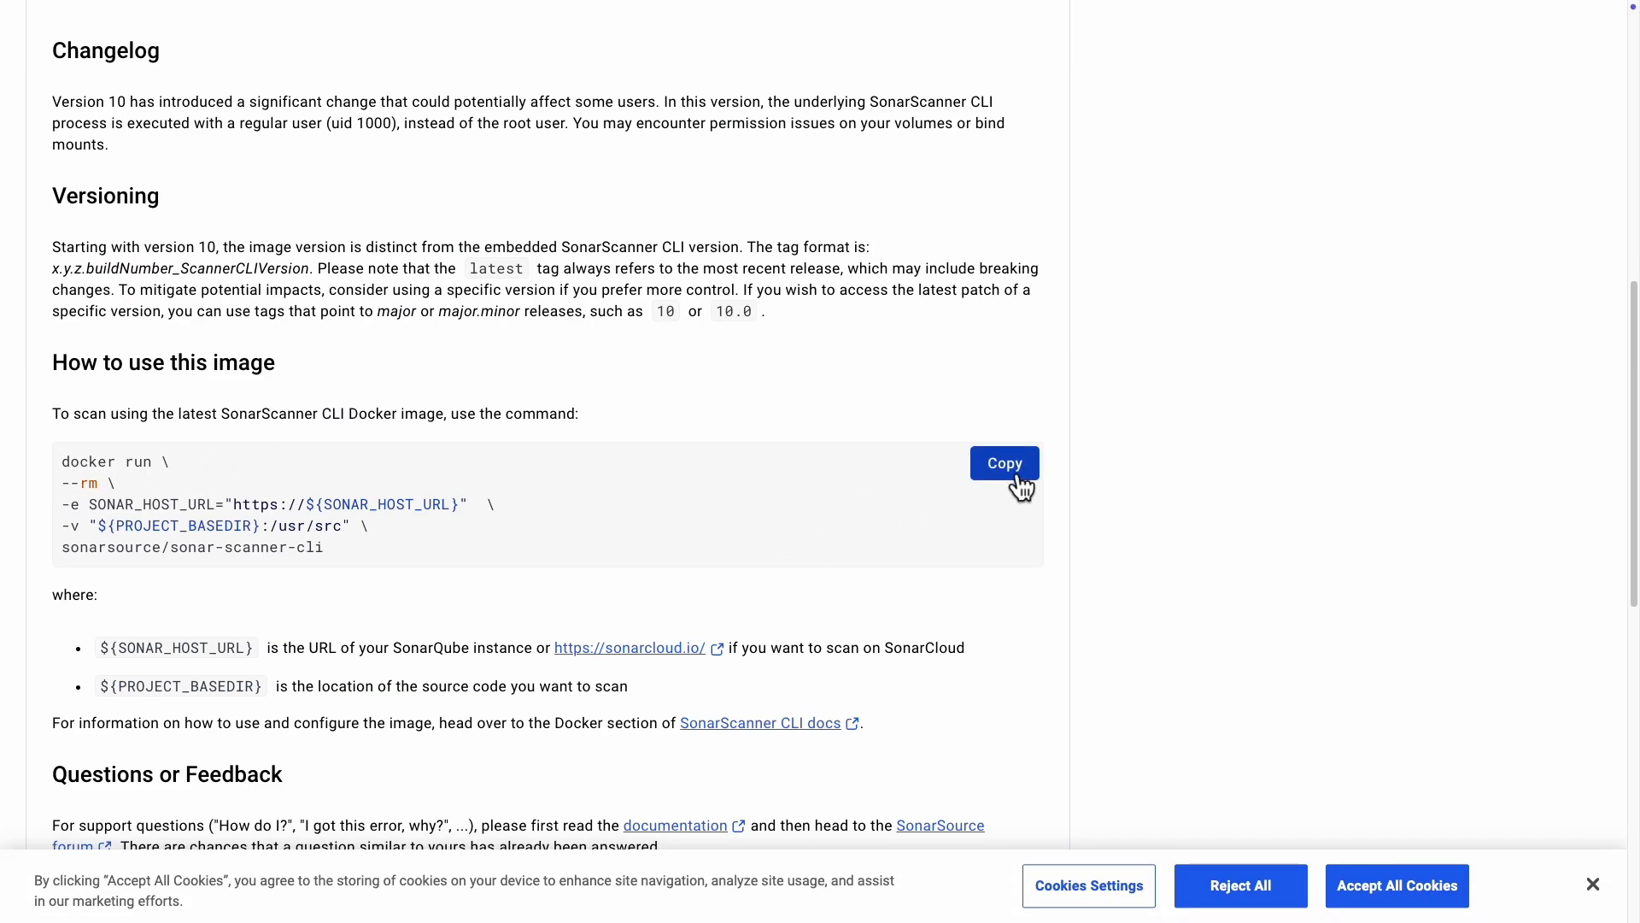
{"action": "left_click", "coordinate": [1020, 478]}
Step: Back in the pipeline YAML, replace the docker run text in the second script step with the copied Docker command
{"action": "left_click", "coordinate": [188, 43]}
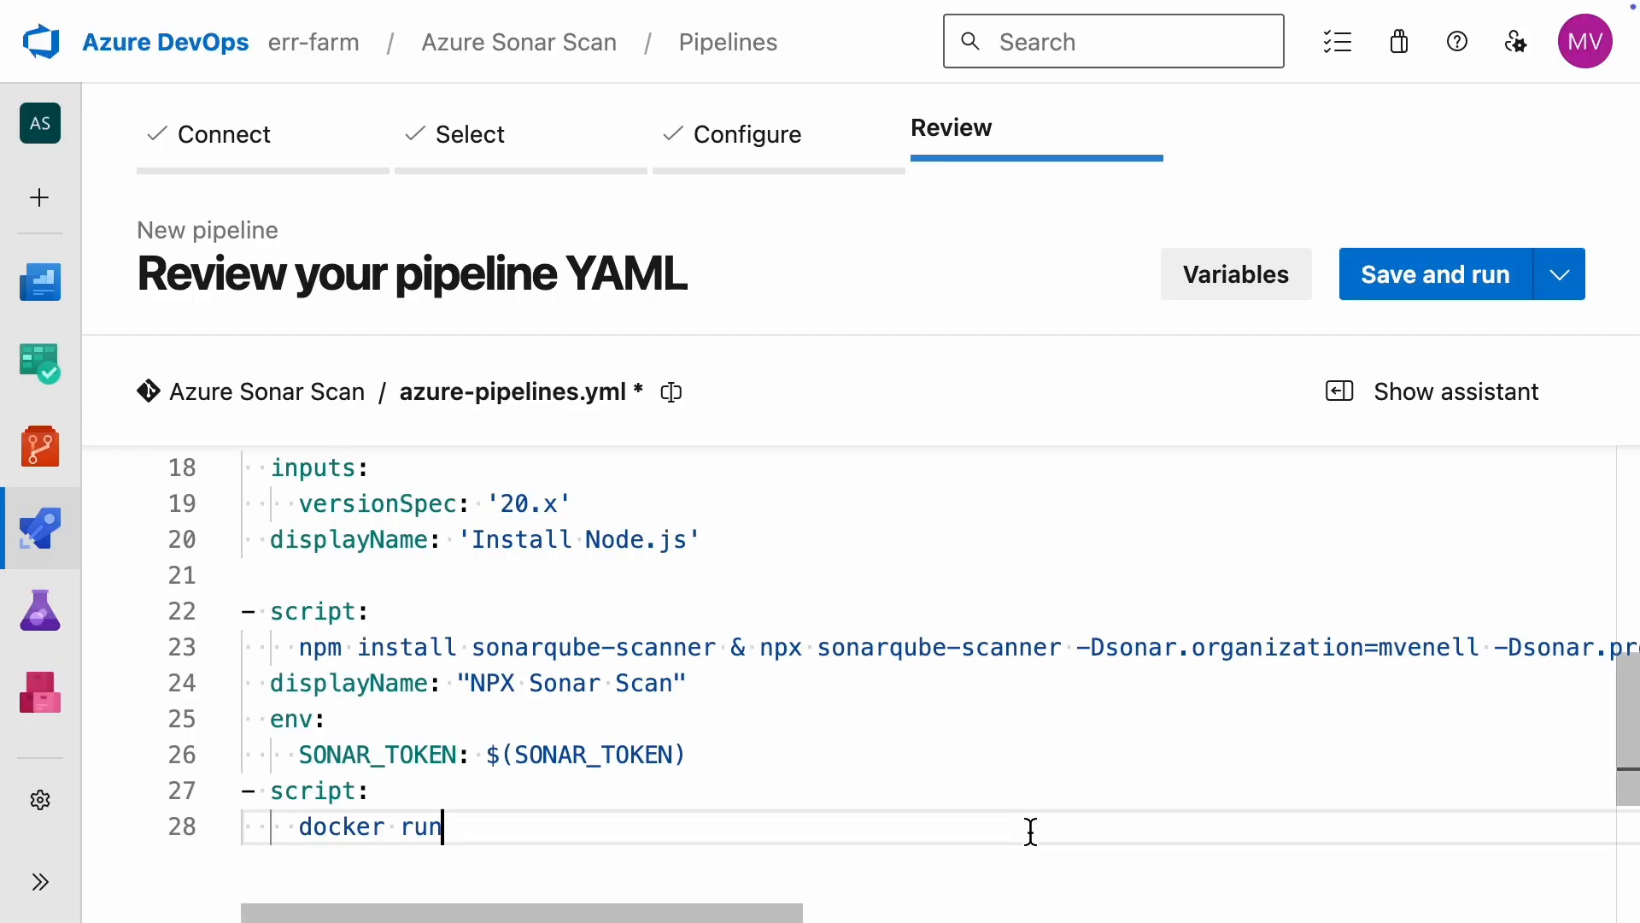
{"action": "key", "text": "BackSpace"}
{"action": "key", "text": "BackSpace"}
{"action": "key", "text": "BackSpace"}
{"action": "key", "text": "BackSpace"}
{"action": "key", "text": "BackSpace"}
{"action": "key", "text": "BackSpace"}
{"action": "key", "text": "BackSpace"}
{"action": "key", "text": "BackSpace"}
{"action": "key", "text": "BackSpace"}
{"action": "key", "text": "BackSpace"}
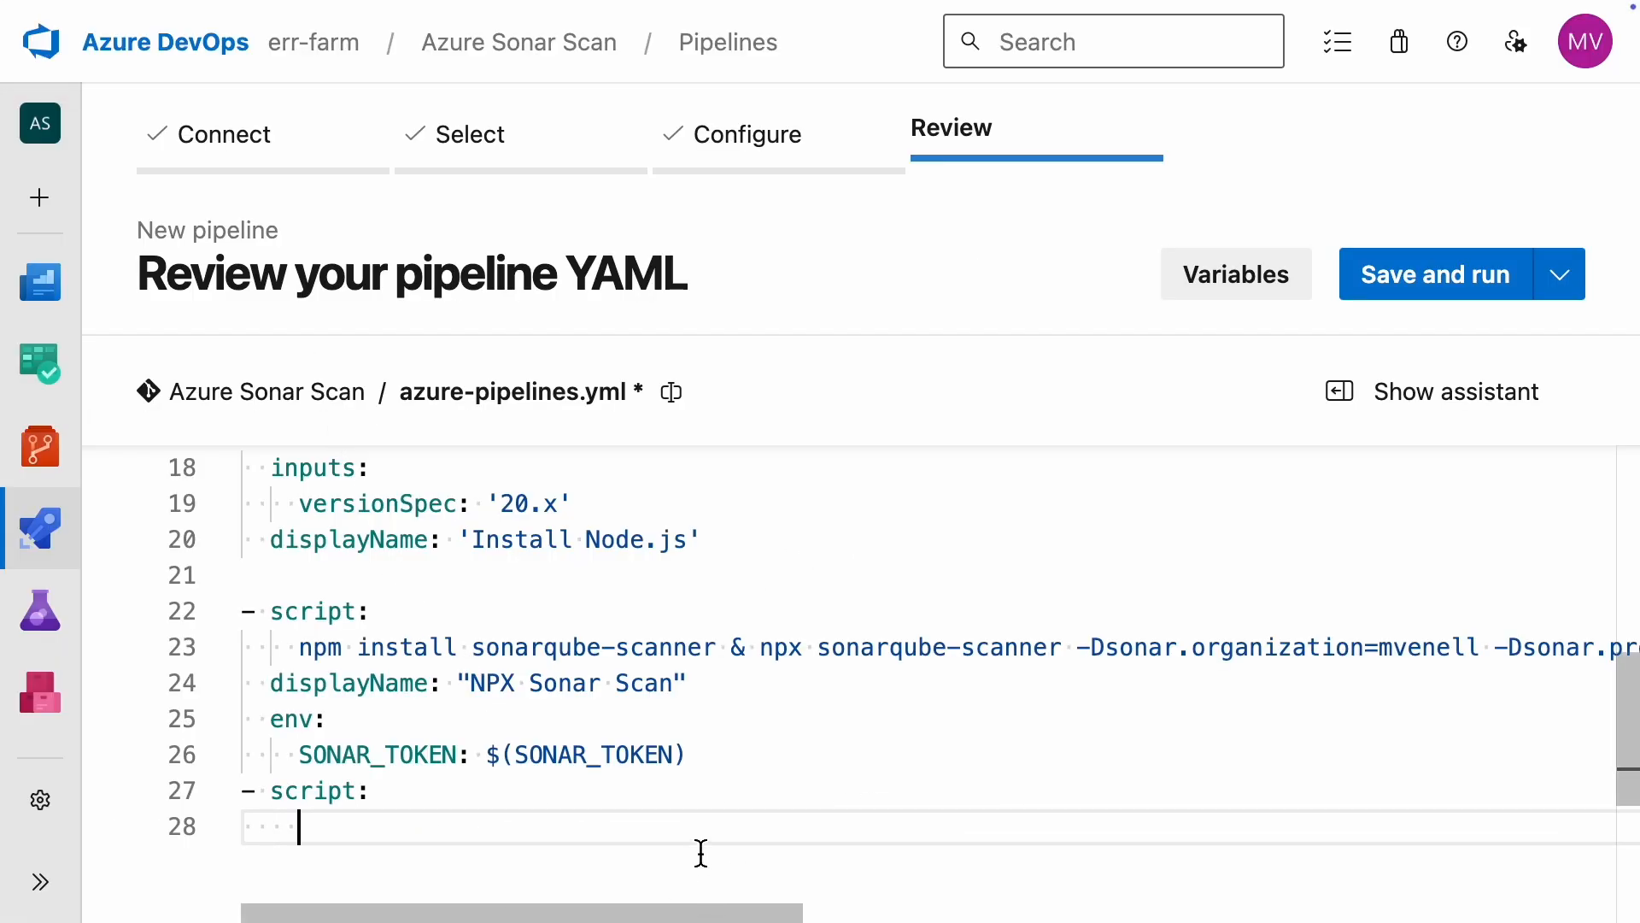
{"action": "right_click", "coordinate": [702, 831]}
{"action": "left_click", "coordinate": [787, 652]}
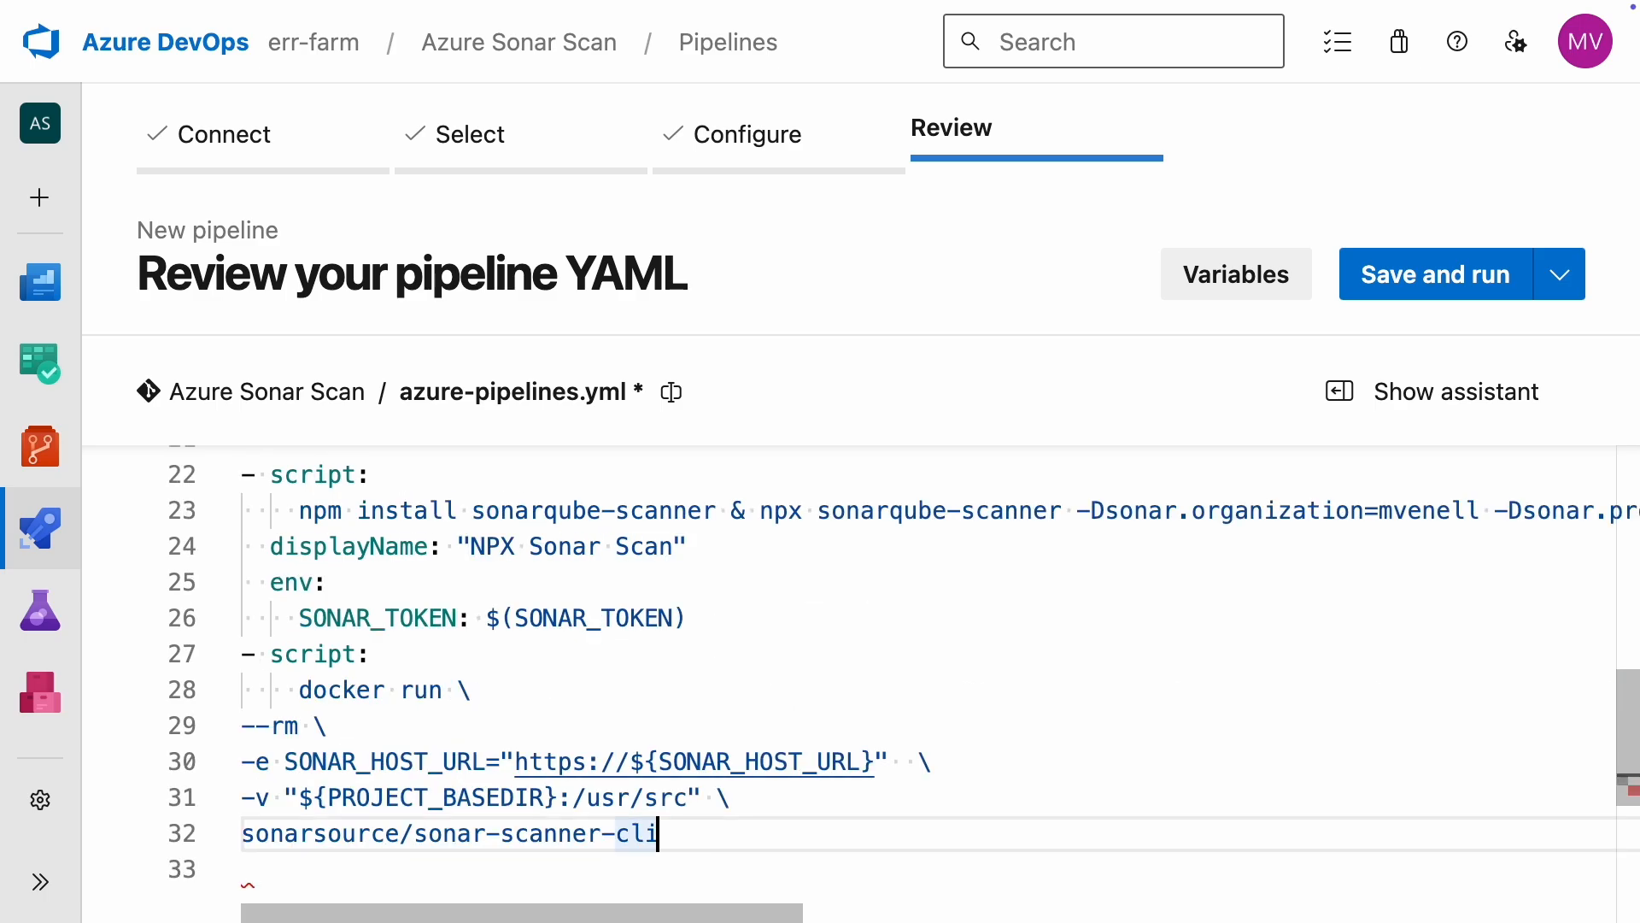
Step: Join the -v option and the sonarsource/sonar-scanner-cli image name onto the SONAR_HOST_URL line, removing the backslashes between them
{"action": "key", "text": "Up"}
{"action": "key", "text": "BackSpace"}
{"action": "key", "text": "BackSpace"}
{"action": "key", "text": "BackSpace"}
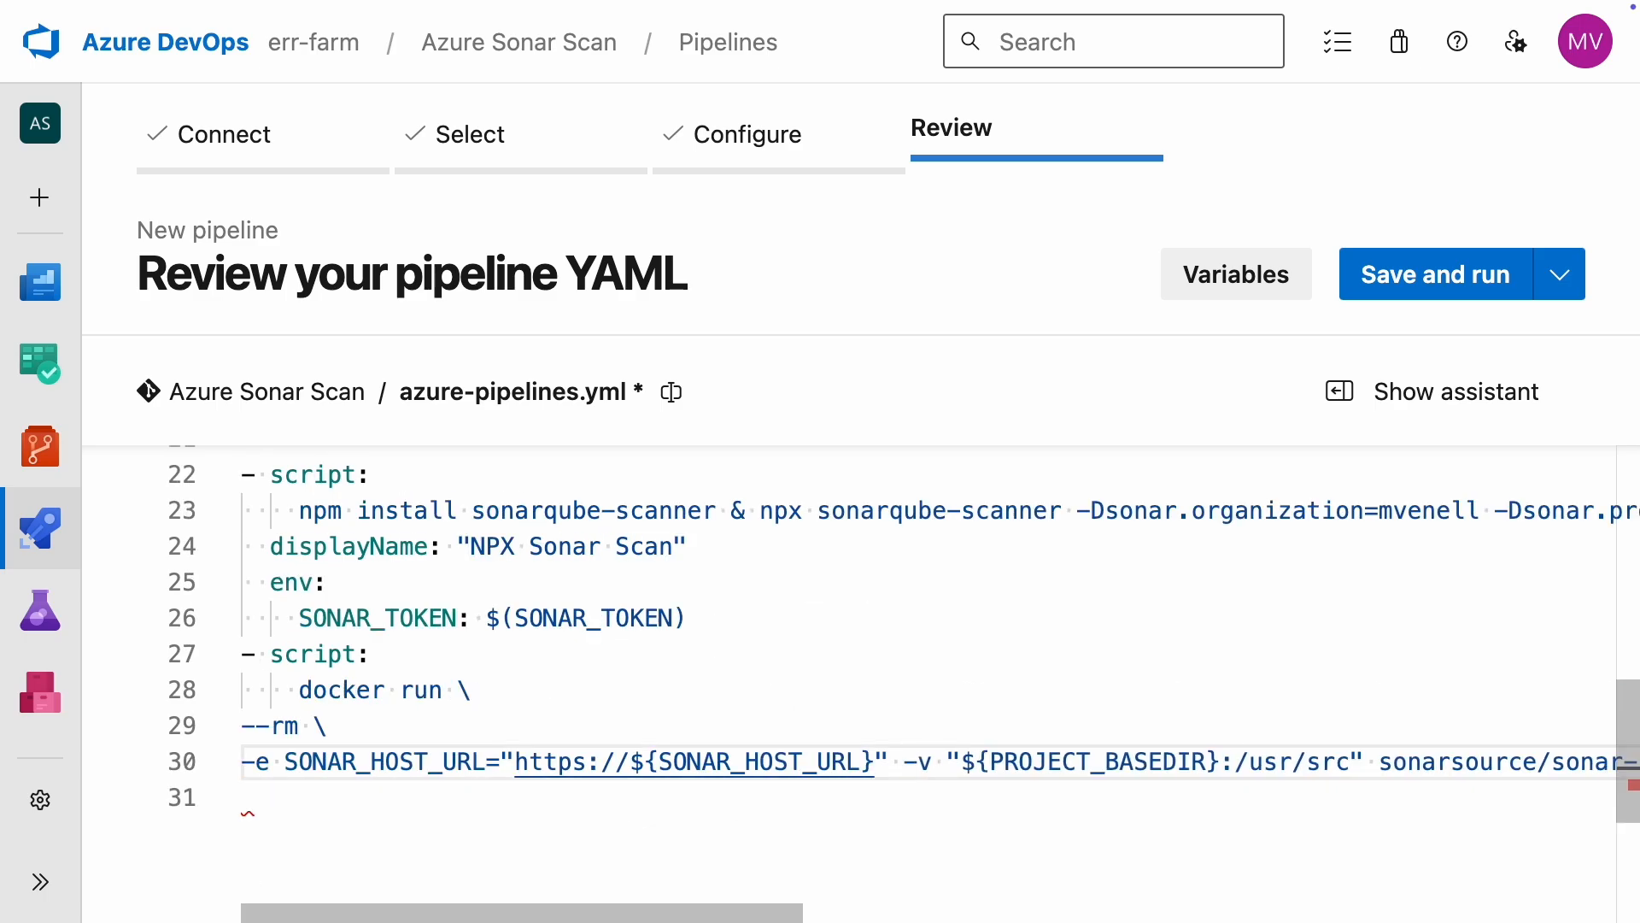
Step: Delete the -e SONAR_HOST_URL option and join the rest of the Docker command into a single line after docker run --rm
{"action": "key", "text": "alt+shift+Left"}
{"action": "key", "text": "alt+shift+Left"}
{"action": "key", "text": "alt+shift+Left"}
{"action": "key", "text": "alt+shift+Left"}
{"action": "key", "text": "alt+shift+Left"}
{"action": "key", "text": "alt+shift+Left"}
{"action": "key", "text": "alt+shift+Left"}
{"action": "key", "text": "alt+shift+Left"}
{"action": "key", "text": "BackSpace"}
{"action": "key", "text": "BackSpace"}
{"action": "key", "text": "BackSpace"}
{"action": "key", "text": "Left"}
{"action": "key", "text": "alt+Left"}
{"action": "key", "text": "alt+Left"}
{"action": "key", "text": "BackSpace"}
{"action": "key", "text": "BackSpace"}
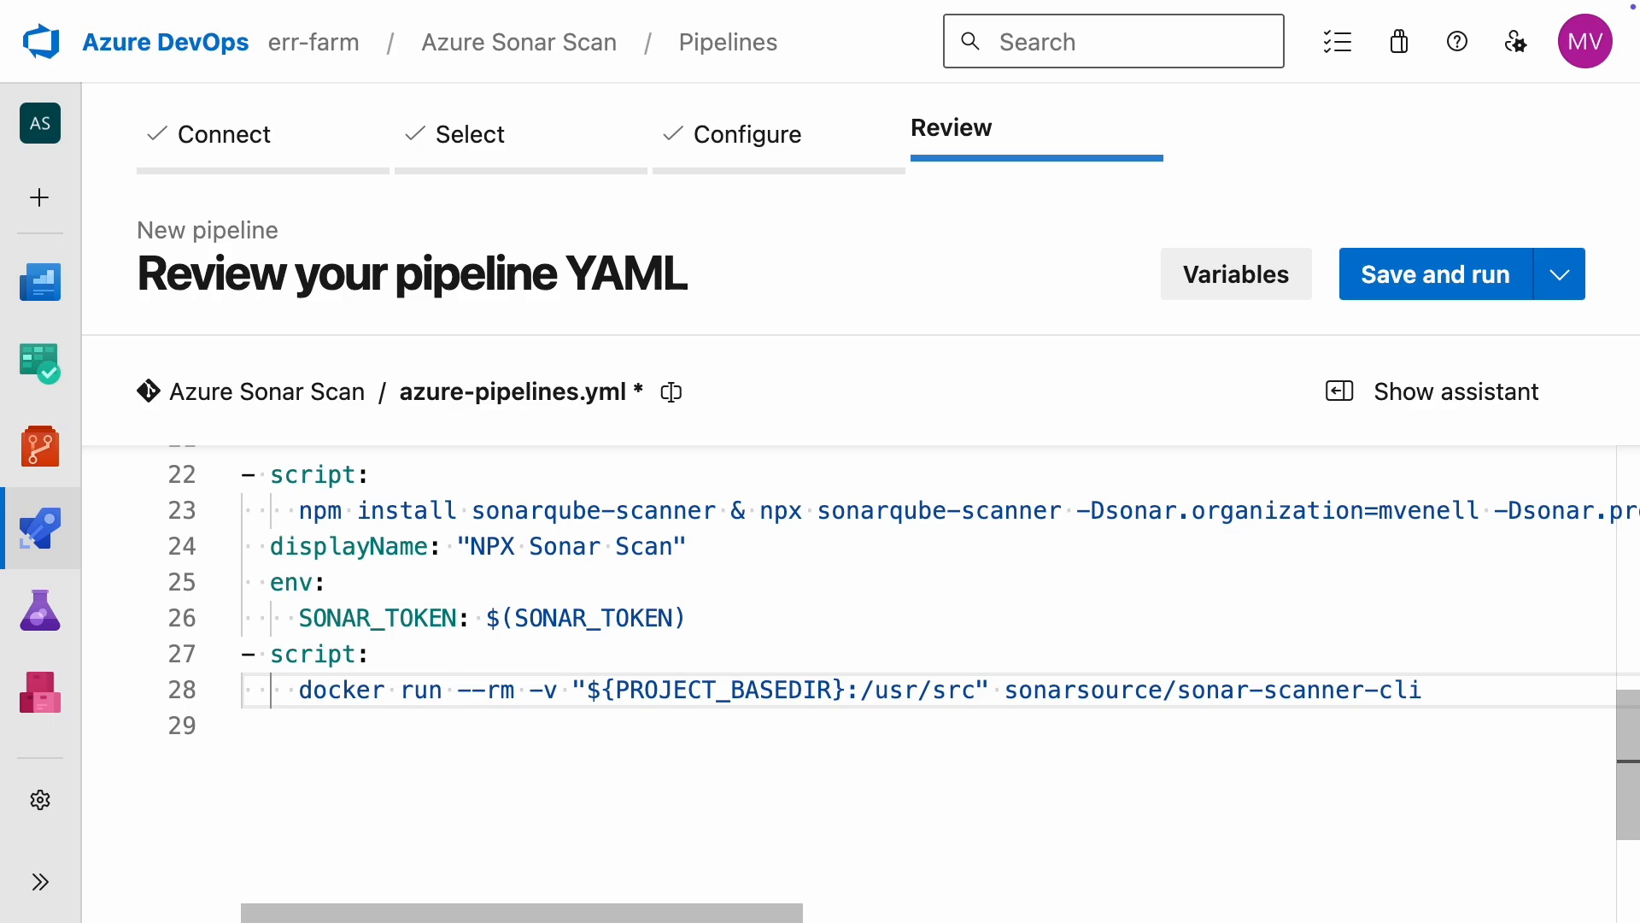
Step: Copy all the -Dsonar parameters, from organization through host.url, from the npx sonarqube-scanner command
{"action": "key", "text": "End"}
{"action": "left_click", "coordinate": [1077, 510]}
{"action": "key", "text": "alt+shift+Right"}
{"action": "key", "text": "alt+shift+Right"}
{"action": "key", "text": "alt+shift+Right"}
{"action": "key", "text": "alt+shift+Right"}
{"action": "key", "text": "alt+shift+Right"}
{"action": "key", "text": "alt+shift+Right"}
{"action": "key", "text": "alt+shift+Right"}
{"action": "key", "text": "alt+shift+Right"}
{"action": "key", "text": "alt+shift+Right"}
{"action": "key", "text": "alt+shift+Right"}
{"action": "key", "text": "alt+shift+Right"}
{"action": "key", "text": "alt+shift+Right"}
{"action": "key", "text": "alt+shift+Right"}
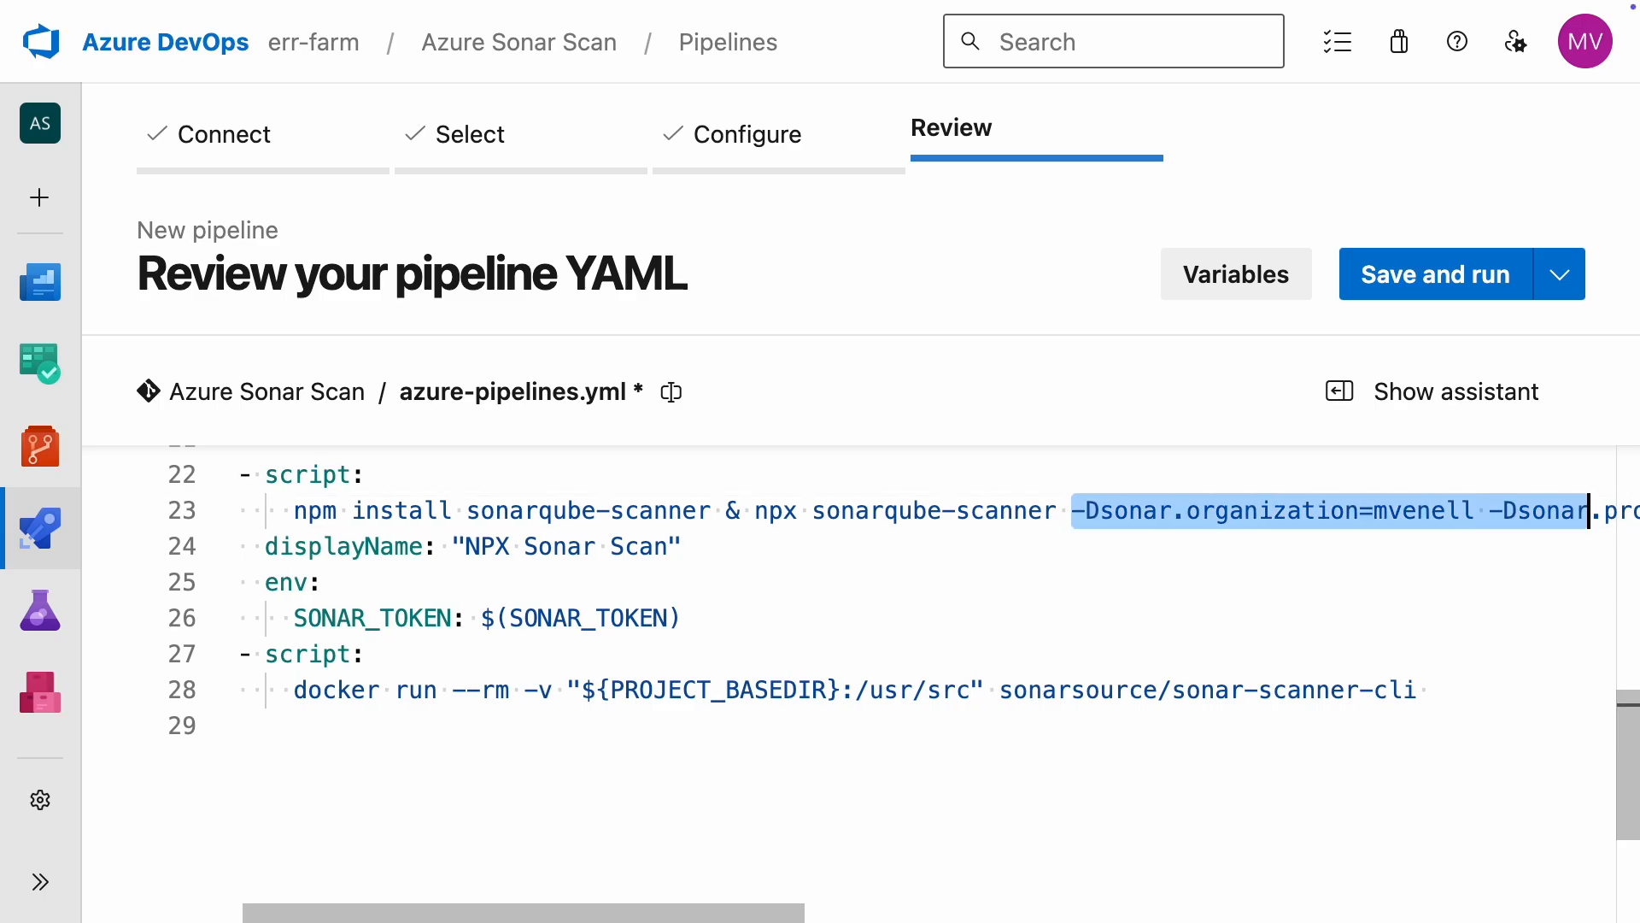
{"action": "key", "text": "alt+shift+Right"}
{"action": "key", "text": "alt+shift+Right"}
{"action": "key", "text": "alt+shift+Right"}
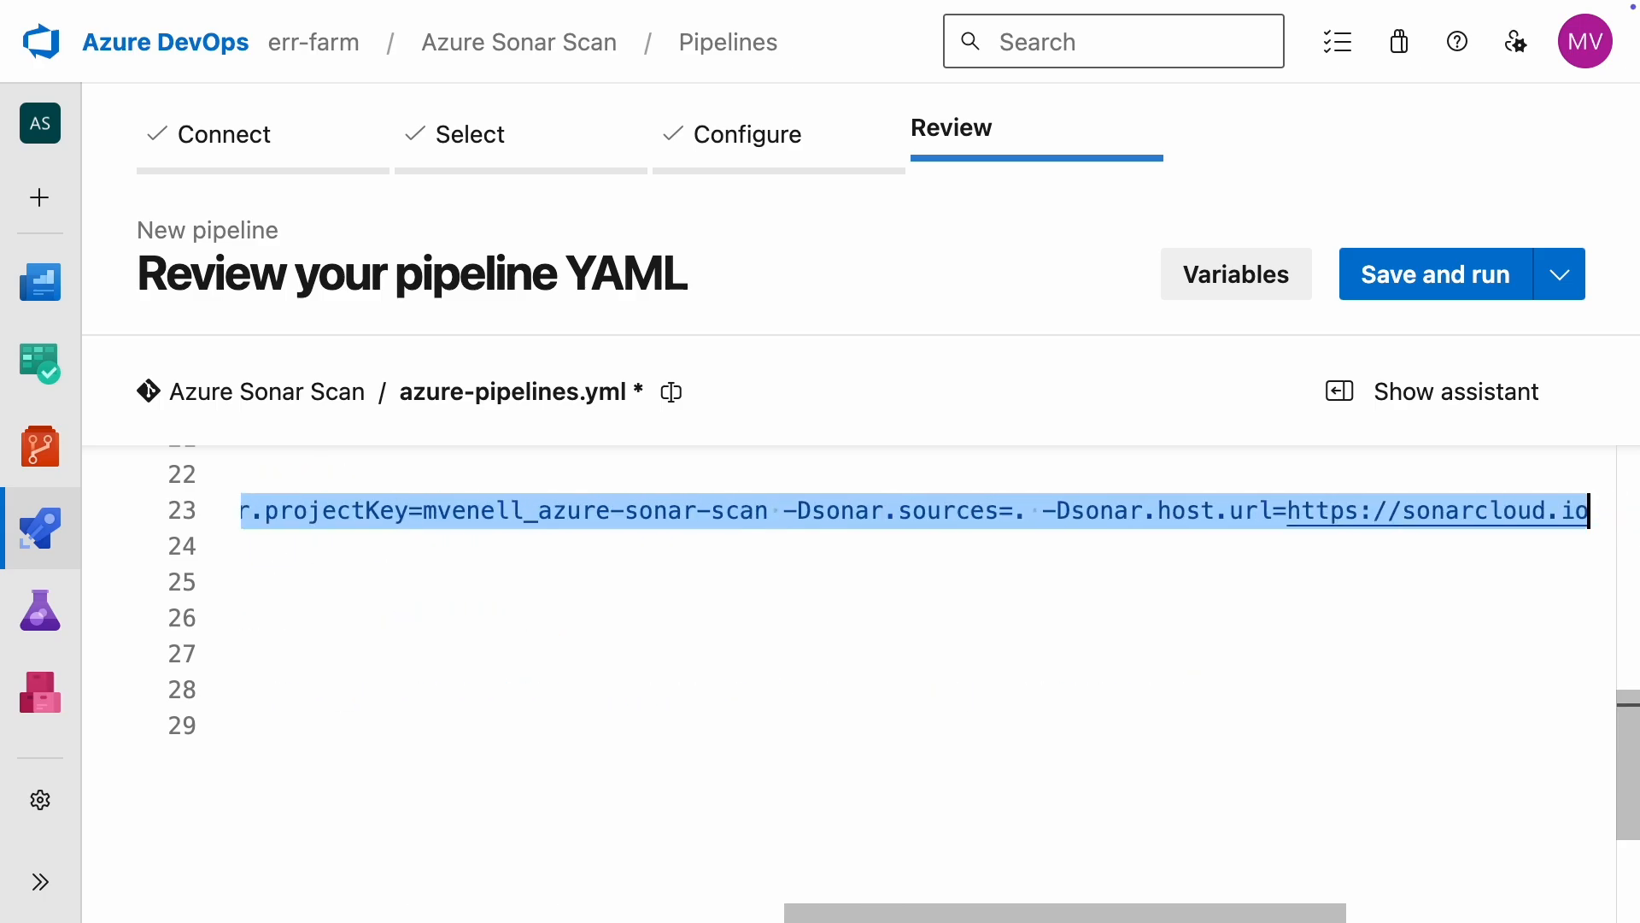
{"action": "right_click", "coordinate": [980, 511]}
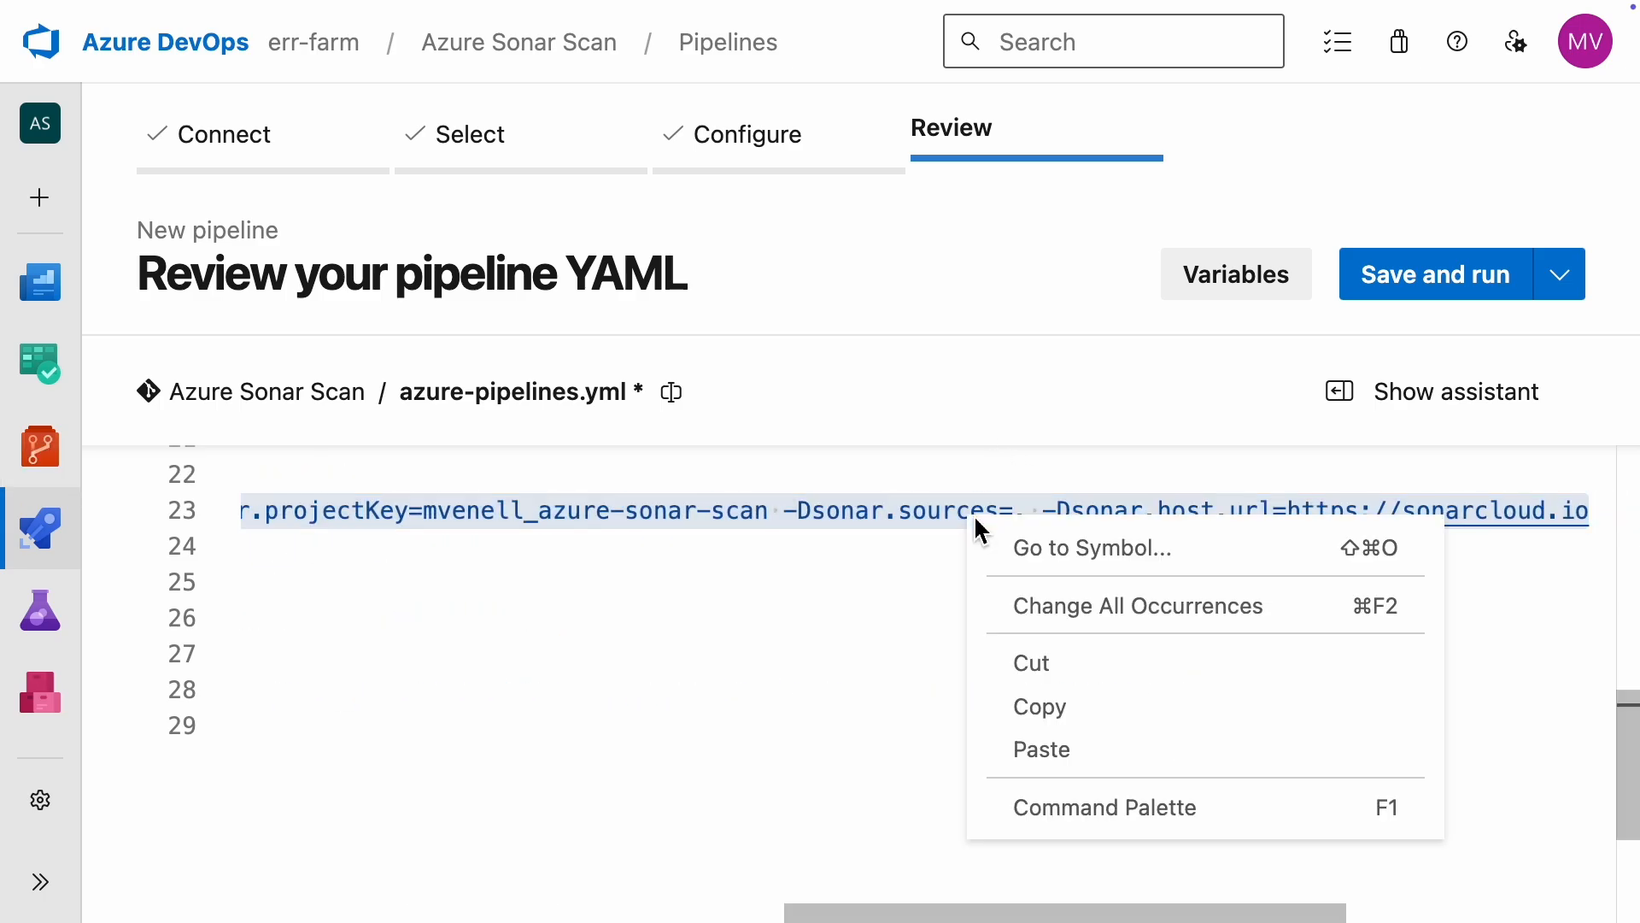
{"action": "left_click", "coordinate": [1037, 706]}
Step: Append the copied -Dsonar parameters after sonarsource/sonar-scanner-cli in the docker run command
{"action": "key", "text": "Down"}
{"action": "key", "text": "Down"}
{"action": "key", "text": "Down"}
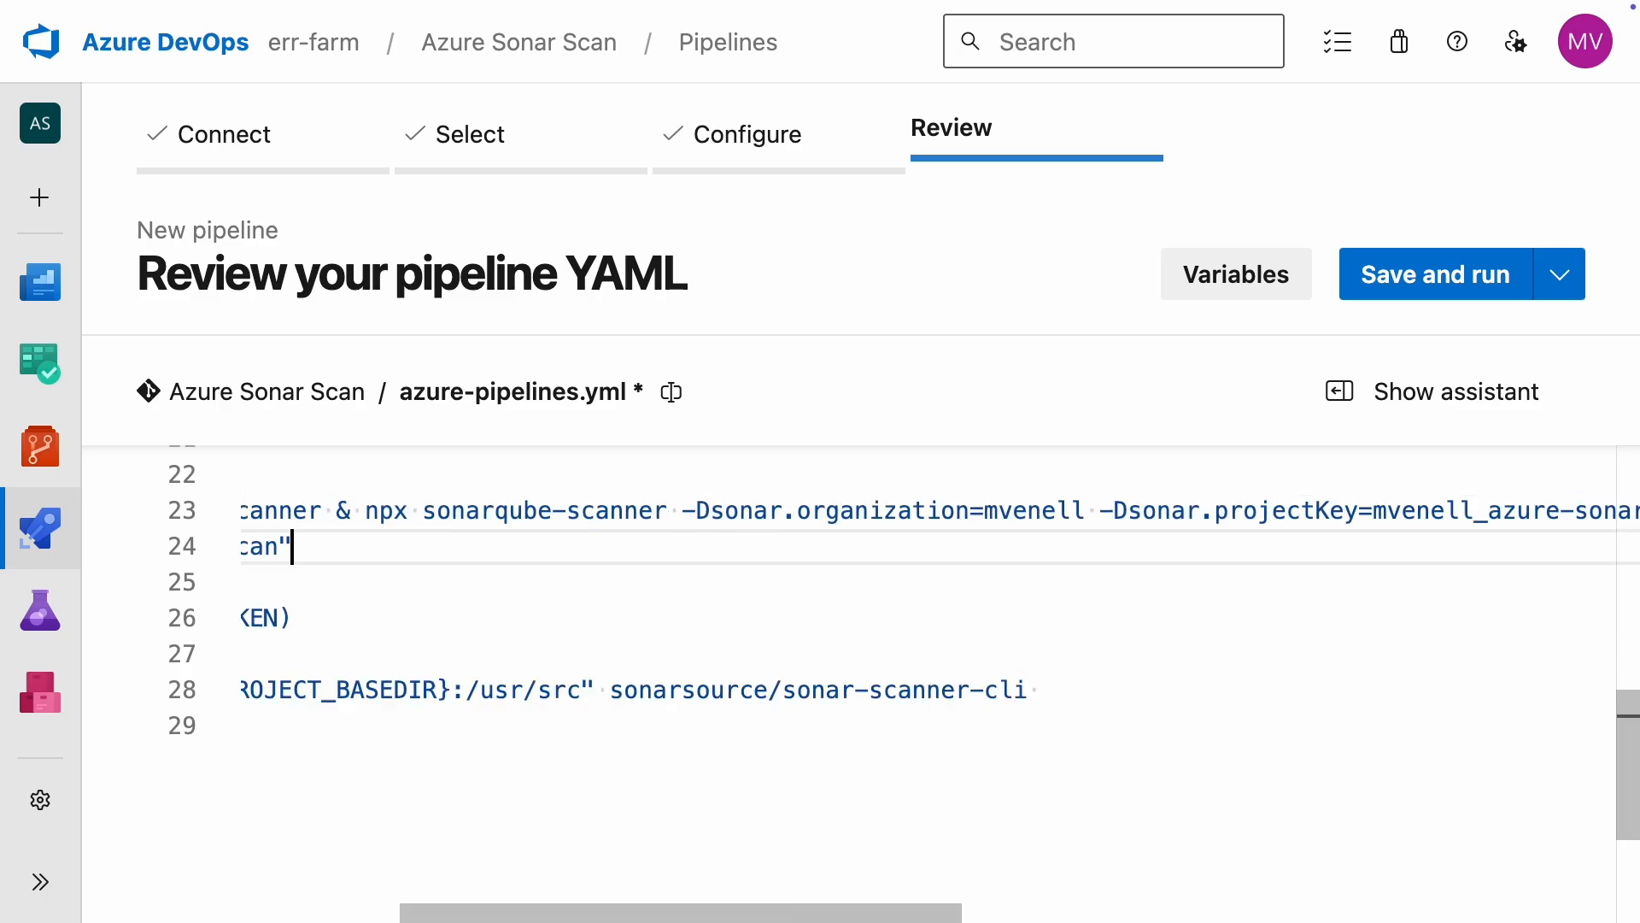
{"action": "key", "text": "Down"}
{"action": "key", "text": "Down"}
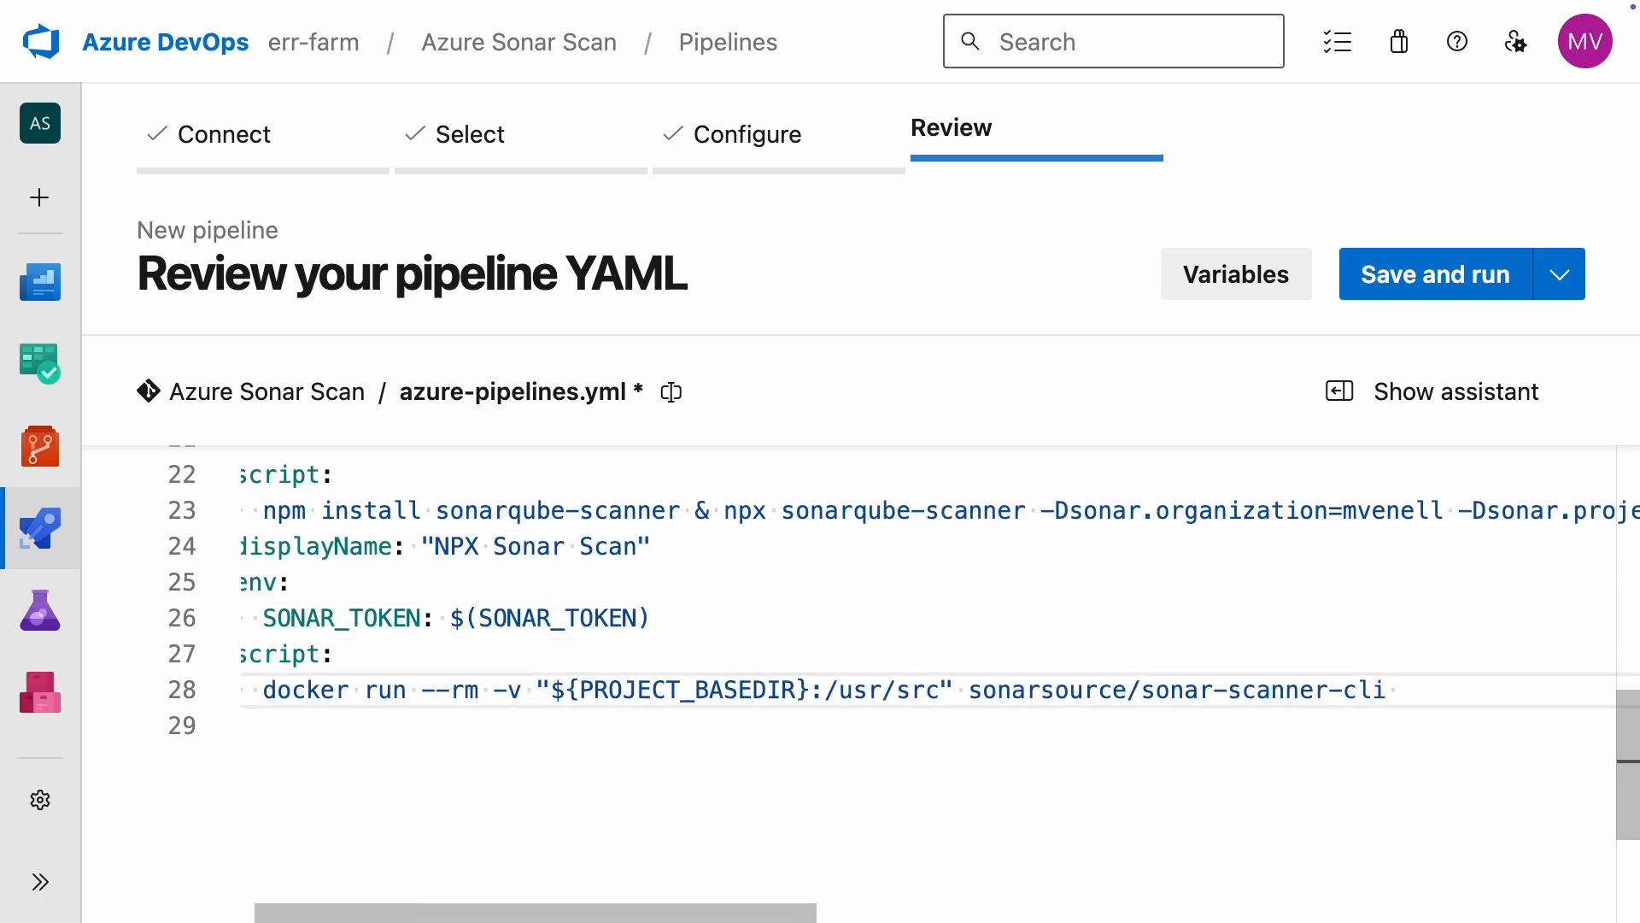
{"action": "key", "text": "Home"}
{"action": "key", "text": "End"}
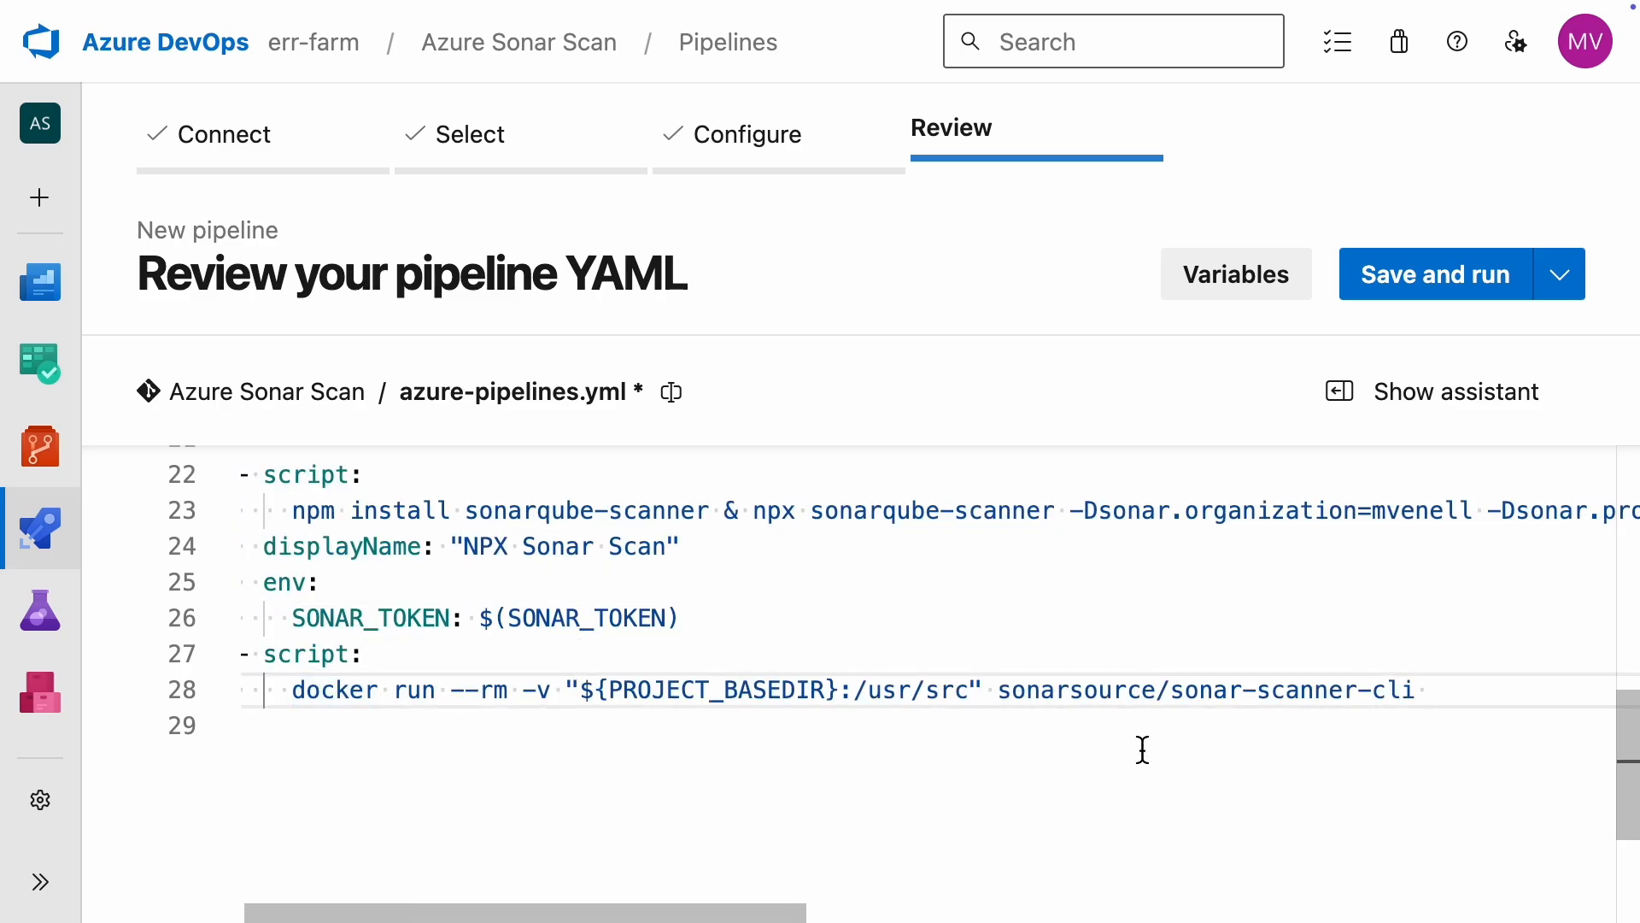
{"action": "right_click", "coordinate": [1435, 693]}
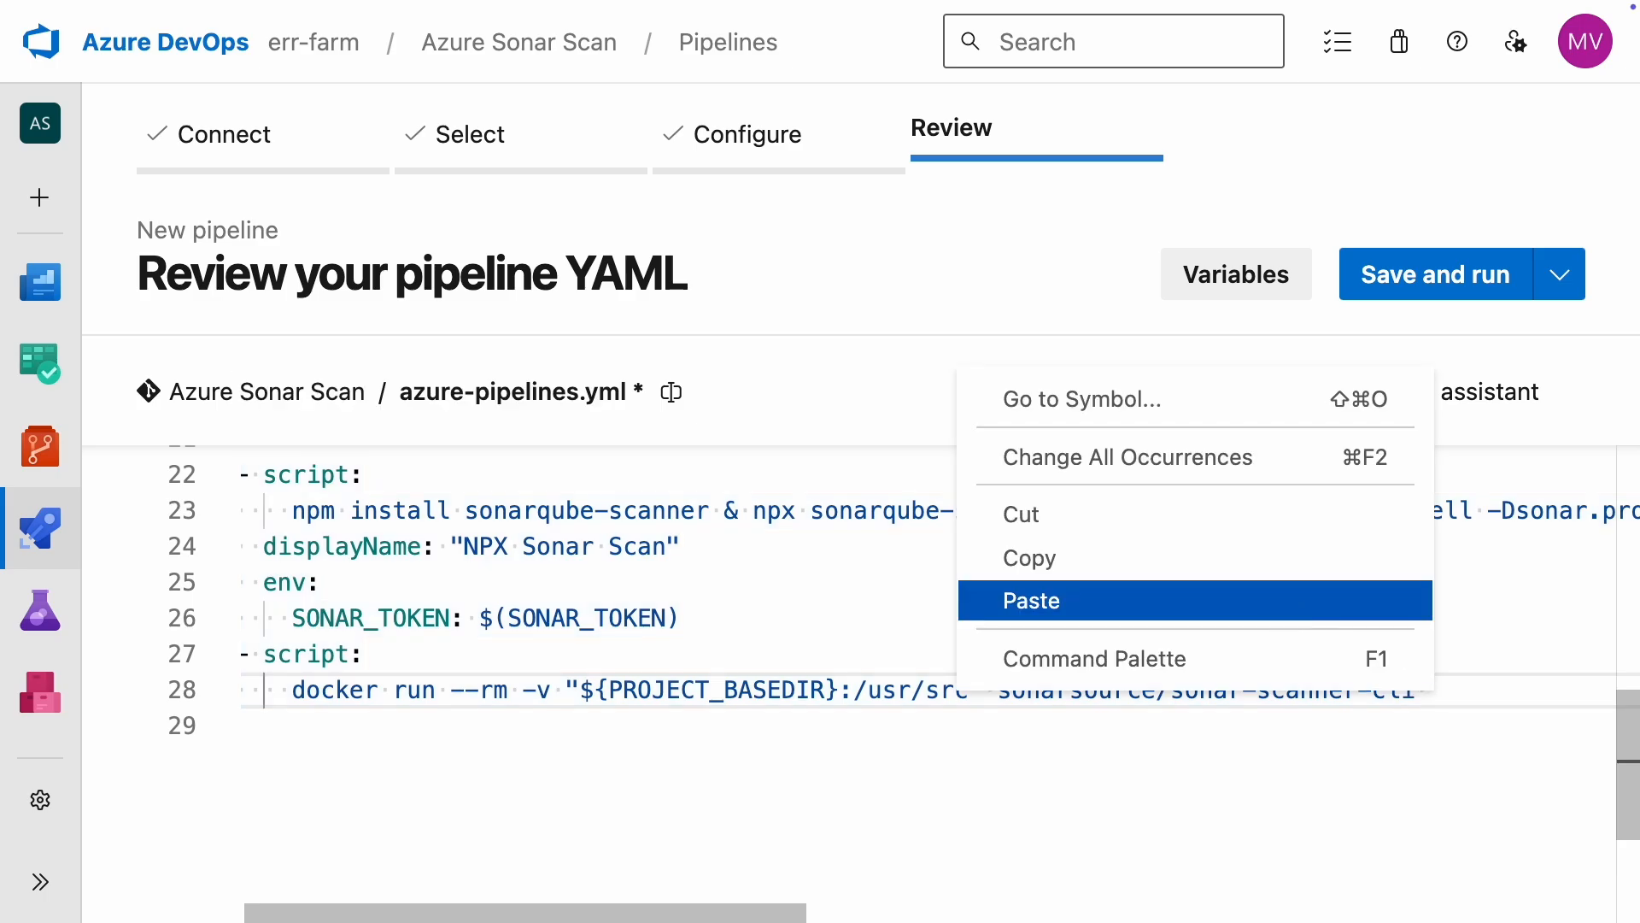
{"action": "left_click", "coordinate": [1031, 600]}
Step: Add -Dsonar.token=%SONAR_TOKEN% to the end of the docker run command
{"action": "type", "text": "-Dsonar.token"}
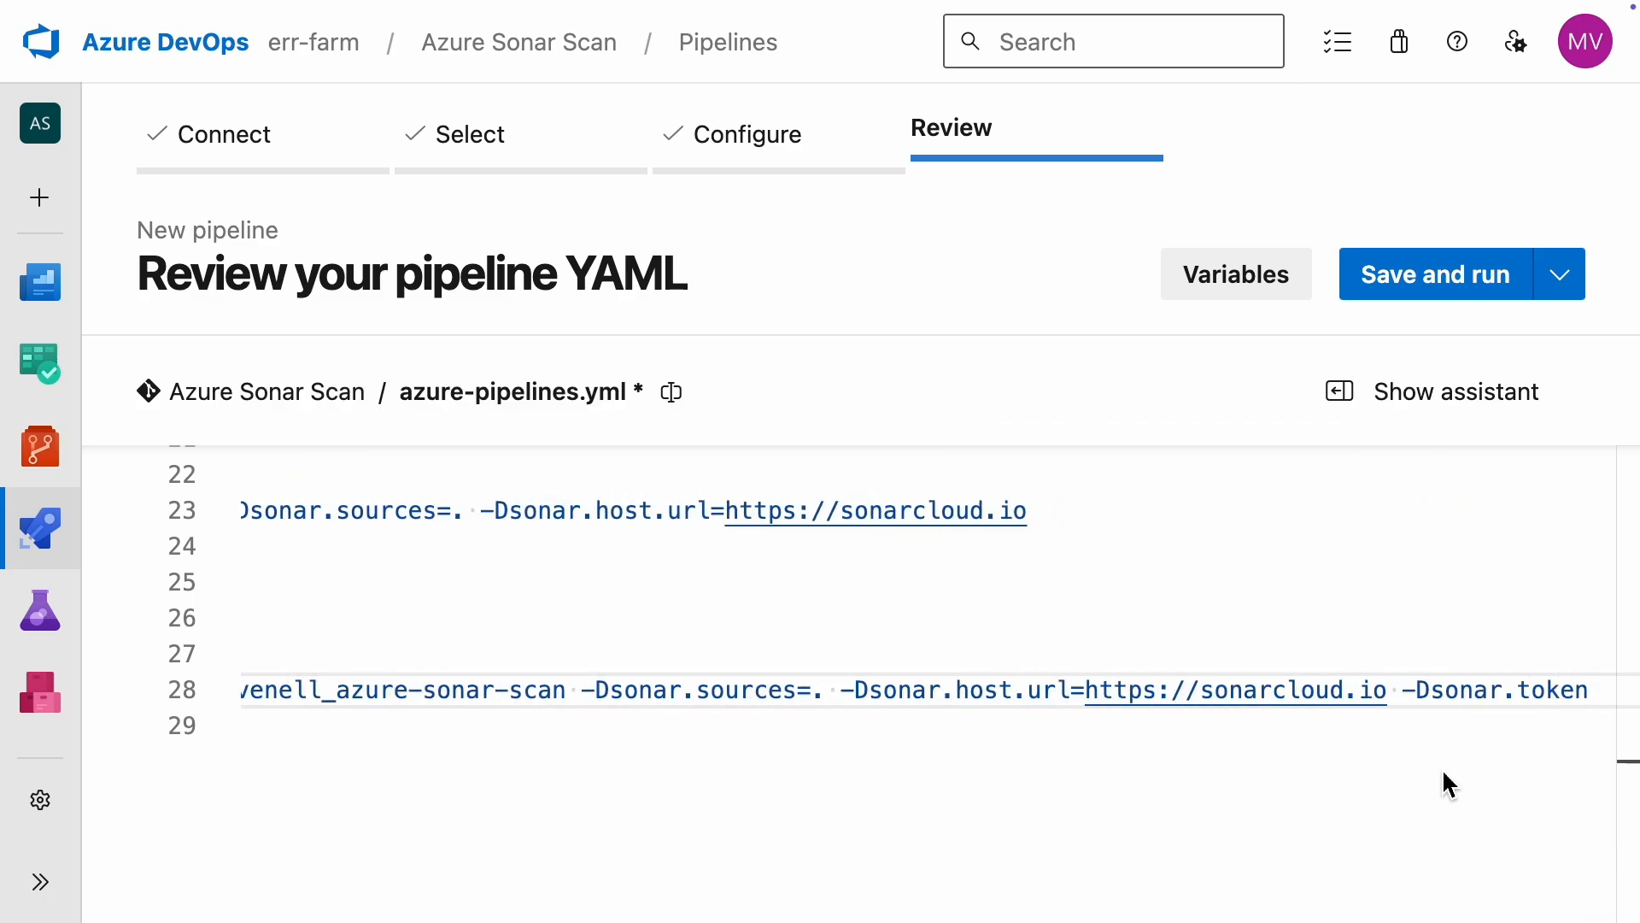
{"action": "type", "text": "=%SONAR_TOKEN"}
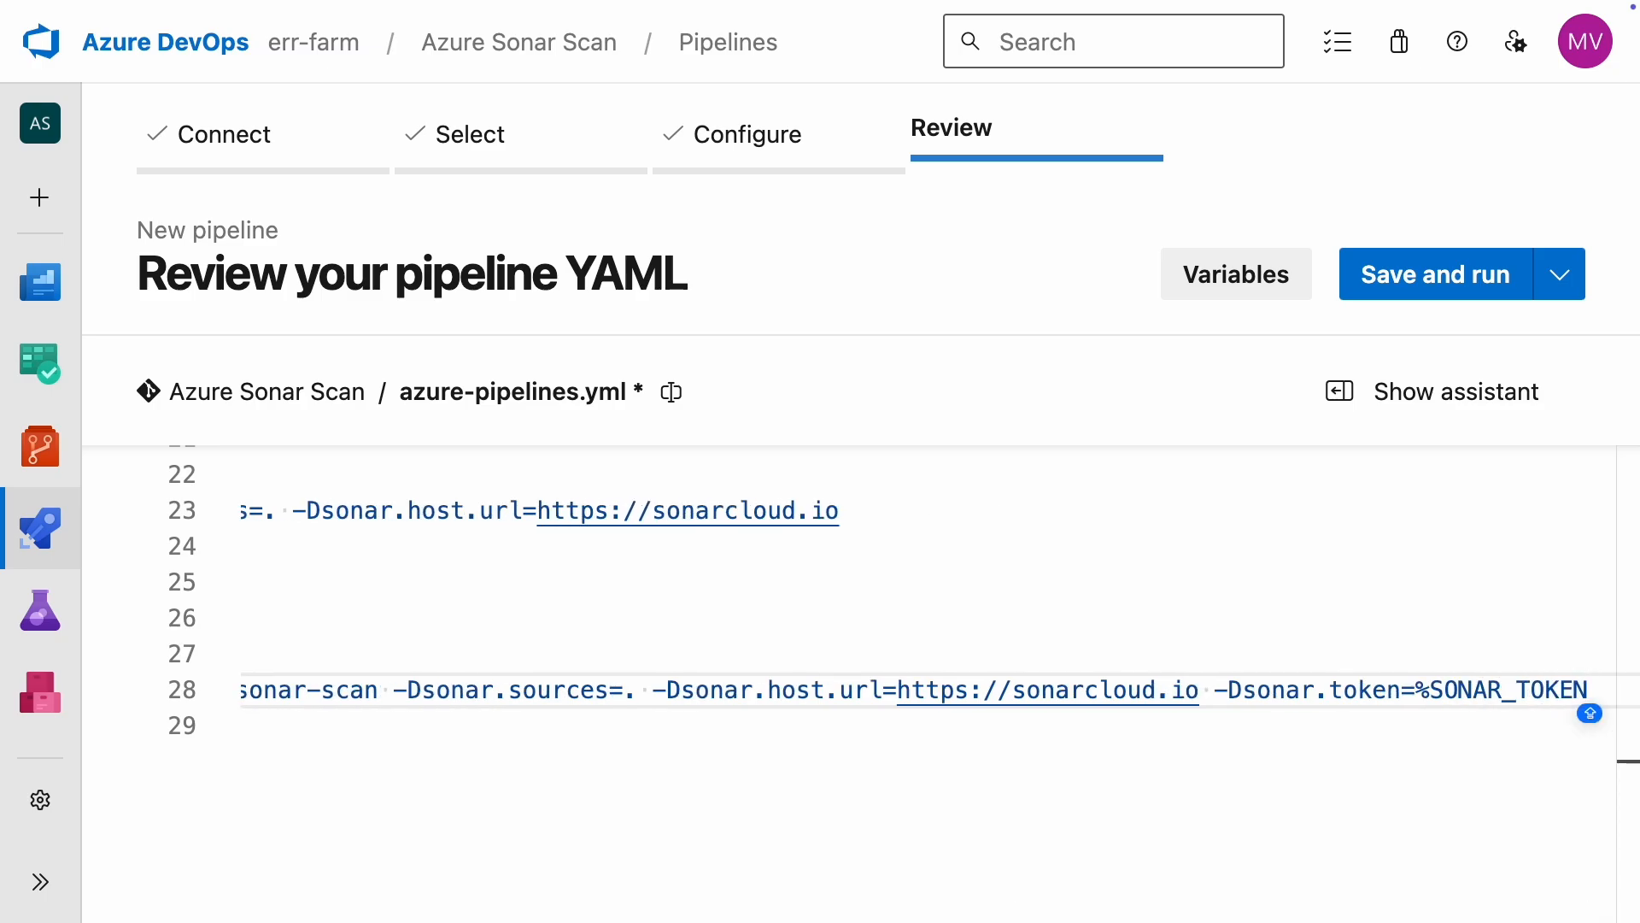
{"action": "type", "text": "%"}
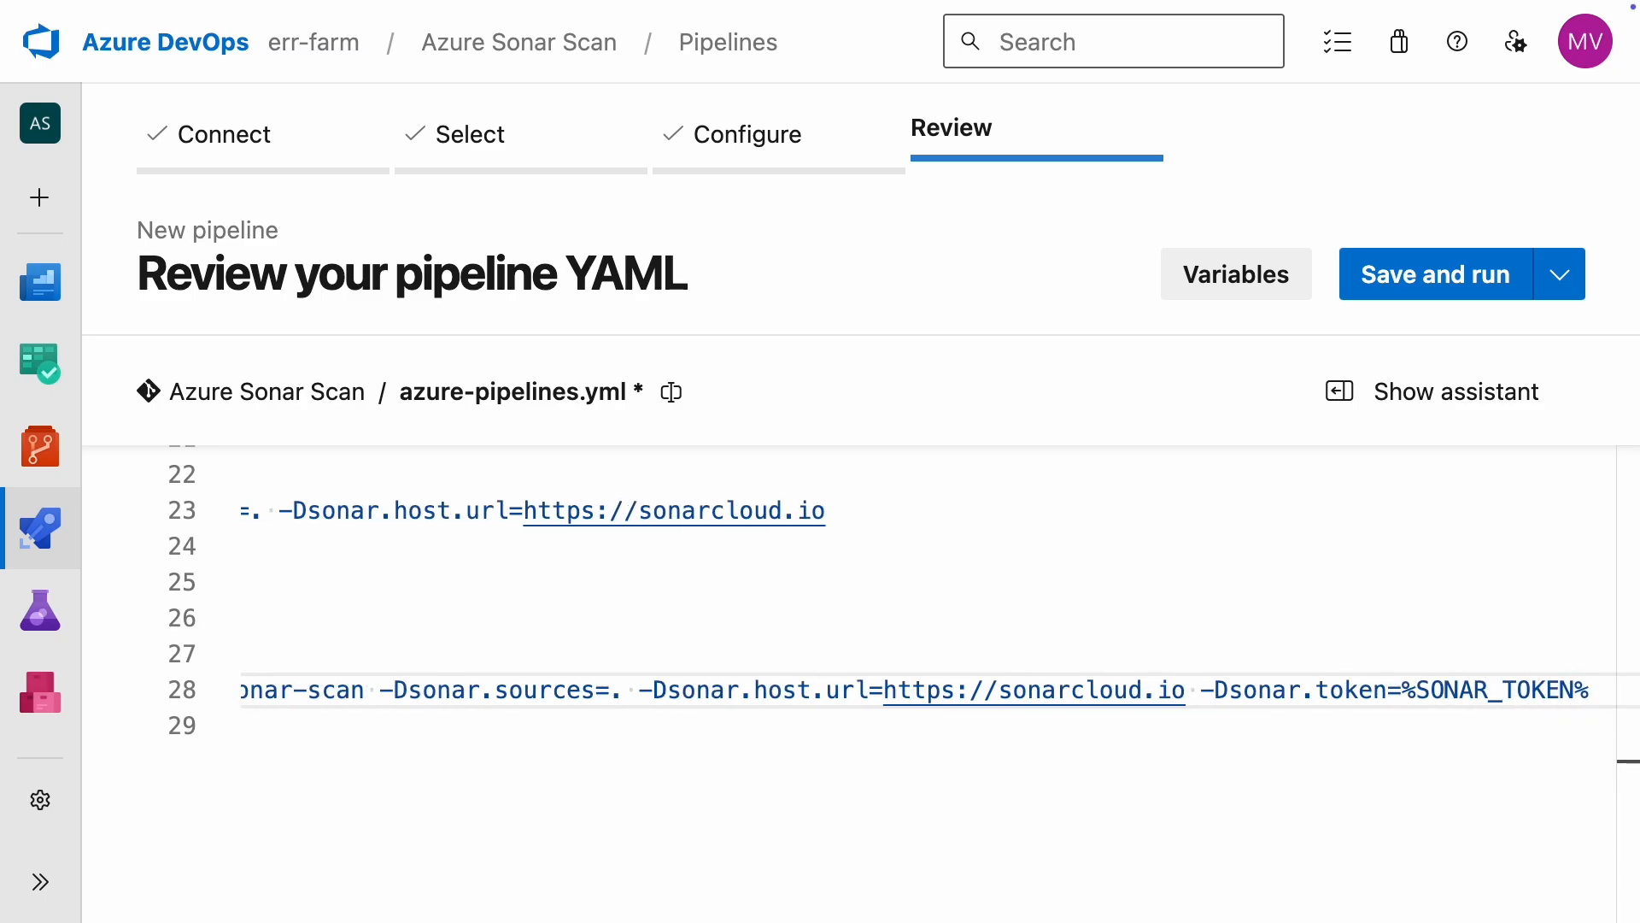
Step: Give the Docker script step the displayName "Docker Sonar Scan" and an env entry mapping SONAR_TOKEN to $(SONAR_TOKEN)
{"action": "key", "text": "Return"}
{"action": "type", "text": "dis"}
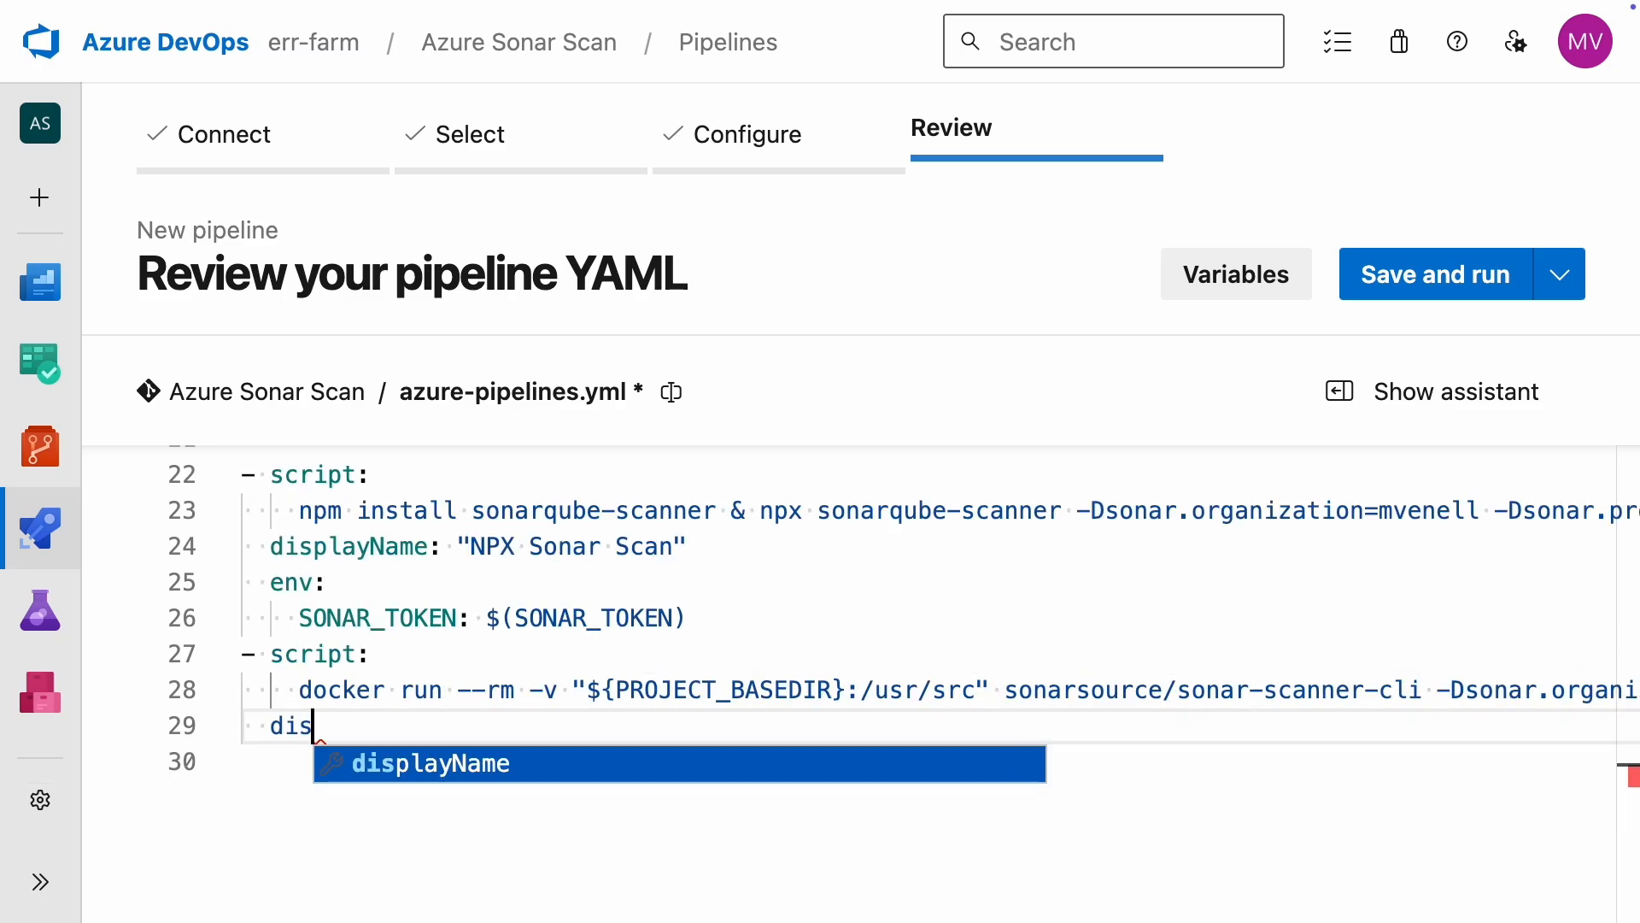
{"action": "key", "text": "Return"}
{"action": "type", "text": "\"Docker Sonar Scan"}
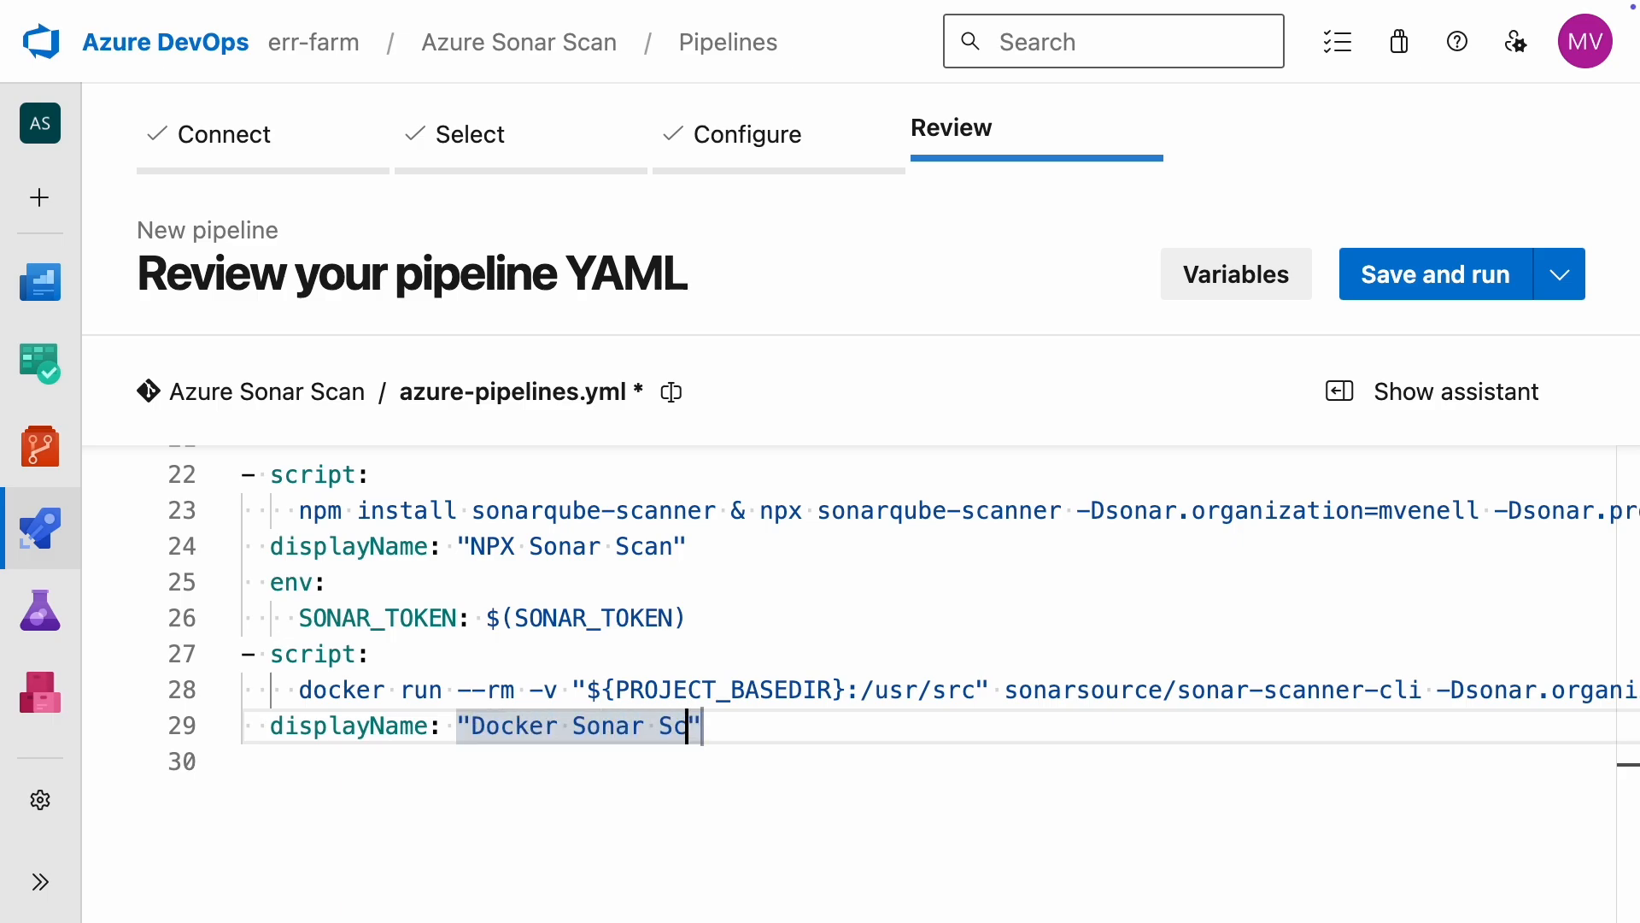
{"action": "key", "text": "Return"}
{"action": "type", "text": "env:"}
{"action": "key", "text": "Return"}
{"action": "type", "text": "SONAR_TOKEN: $(SONAR_TOKEN"}
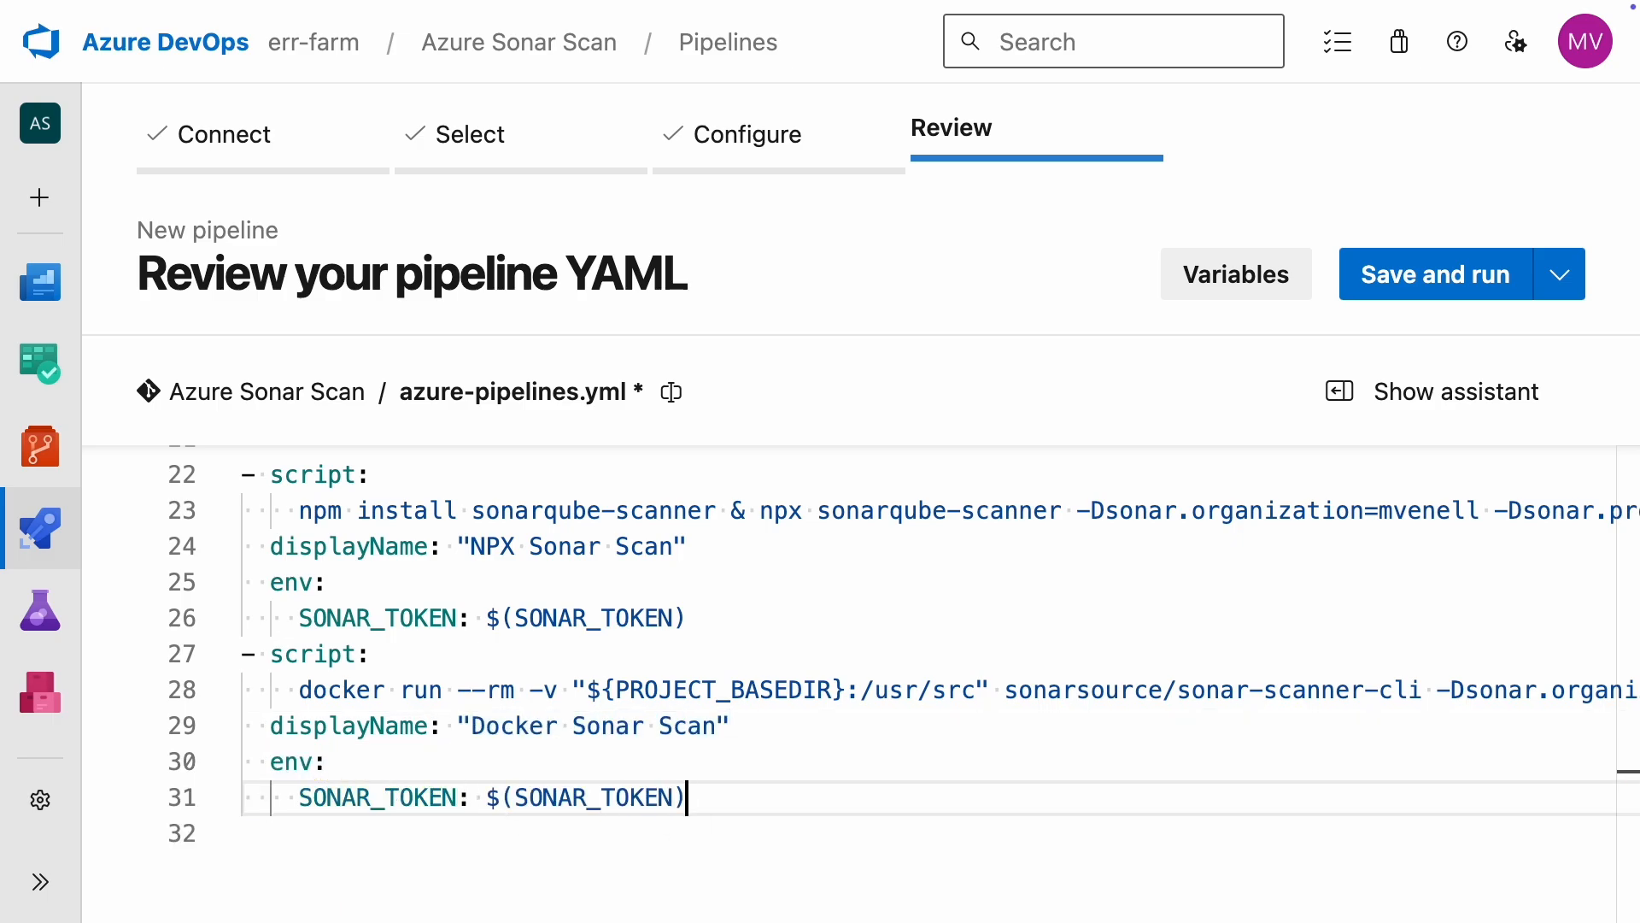
Step: Replace ${PROJECT_BASEDIR} with "." in the docker run volume mount, making it ".:/usr/src"
{"action": "key", "text": "Up"}
{"action": "key", "text": "Up"}
{"action": "key", "text": "Up"}
{"action": "key", "text": "Right"}
{"action": "key", "text": "Right"}
{"action": "key", "text": "Right"}
{"action": "key", "text": "Right"}
{"action": "key", "text": "Right"}
{"action": "key", "text": "Right"}
{"action": "key", "text": "Right"}
{"action": "key", "text": "Right"}
{"action": "key", "text": "Right"}
{"action": "key", "text": "Right"}
{"action": "key", "text": "Right"}
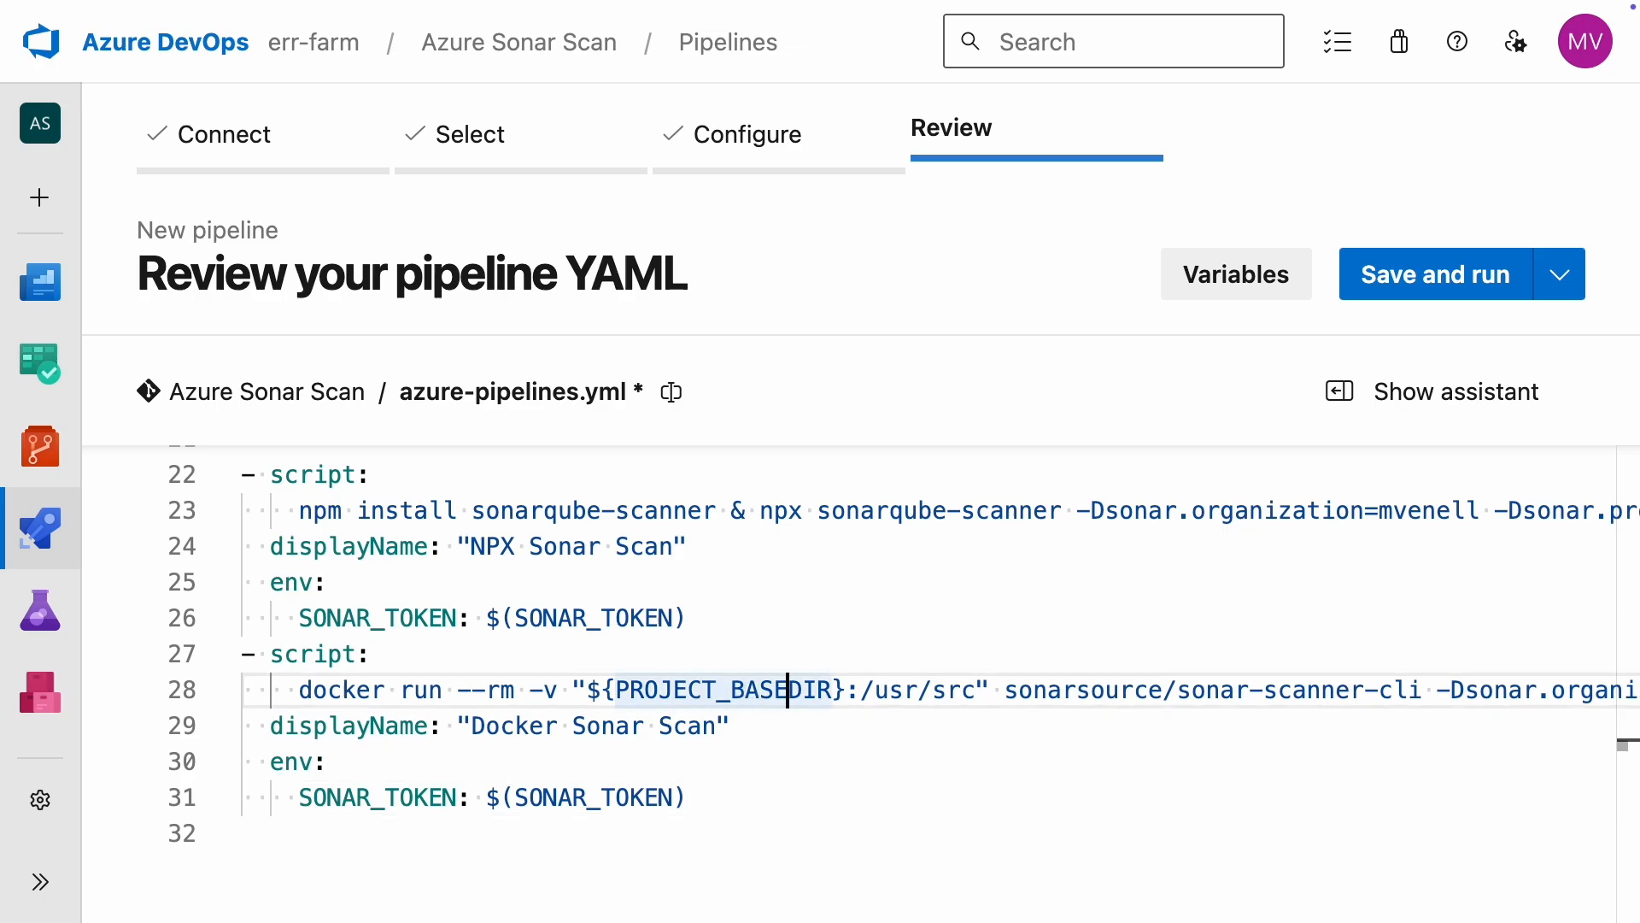
{"action": "key", "text": "BackSpace"}
{"action": "key", "text": "BackSpace"}
{"action": "key", "text": "BackSpace"}
{"action": "key", "text": "BackSpace"}
{"action": "key", "text": "BackSpace"}
{"action": "key", "text": "BackSpace"}
{"action": "key", "text": "BackSpace"}
{"action": "key", "text": "BackSpace"}
{"action": "key", "text": "BackSpace"}
{"action": "key", "text": "BackSpace"}
{"action": "key", "text": "BackSpace"}
{"action": "key", "text": "BackSpace"}
{"action": "key", "text": "BackSpace"}
{"action": "key", "text": "BackSpace"}
{"action": "key", "text": "BackSpace"}
{"action": "key", "text": "BackSpace"}
{"action": "key", "text": "BackSpace"}
{"action": "key", "text": "BackSpace"}
{"action": "type", "text": "."}
{"action": "left_click", "coordinate": [607, 797]}
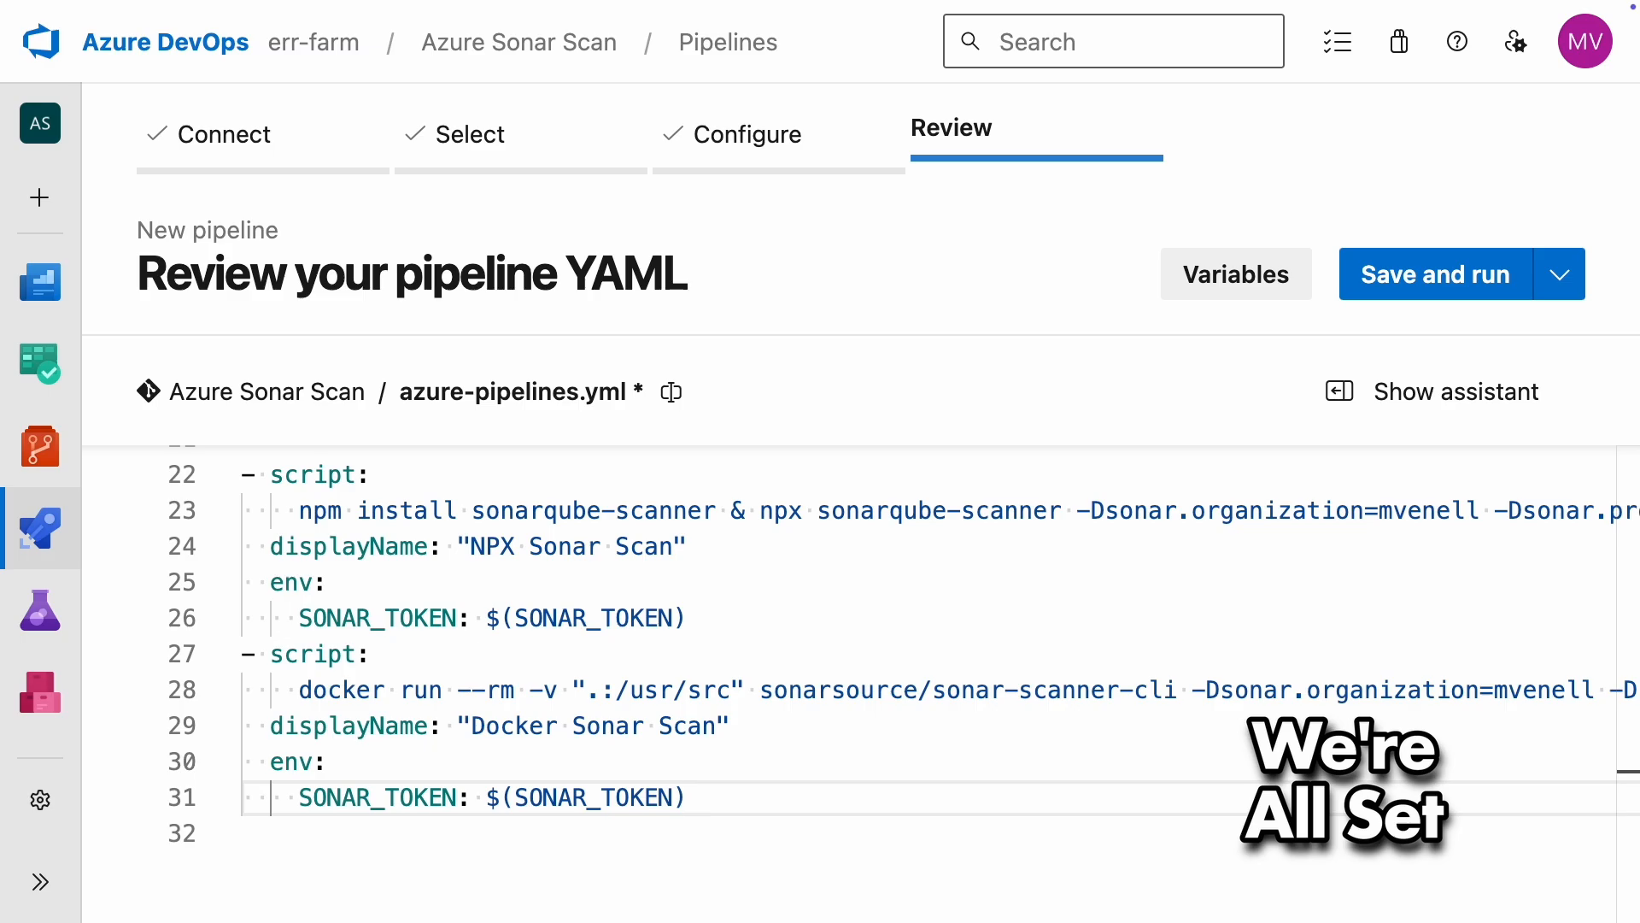
Step: Save and run the pipeline, and open the job of its Azure Sonar Scan run
{"action": "left_click", "coordinate": [1431, 293]}
{"action": "left_click", "coordinate": [1473, 846]}
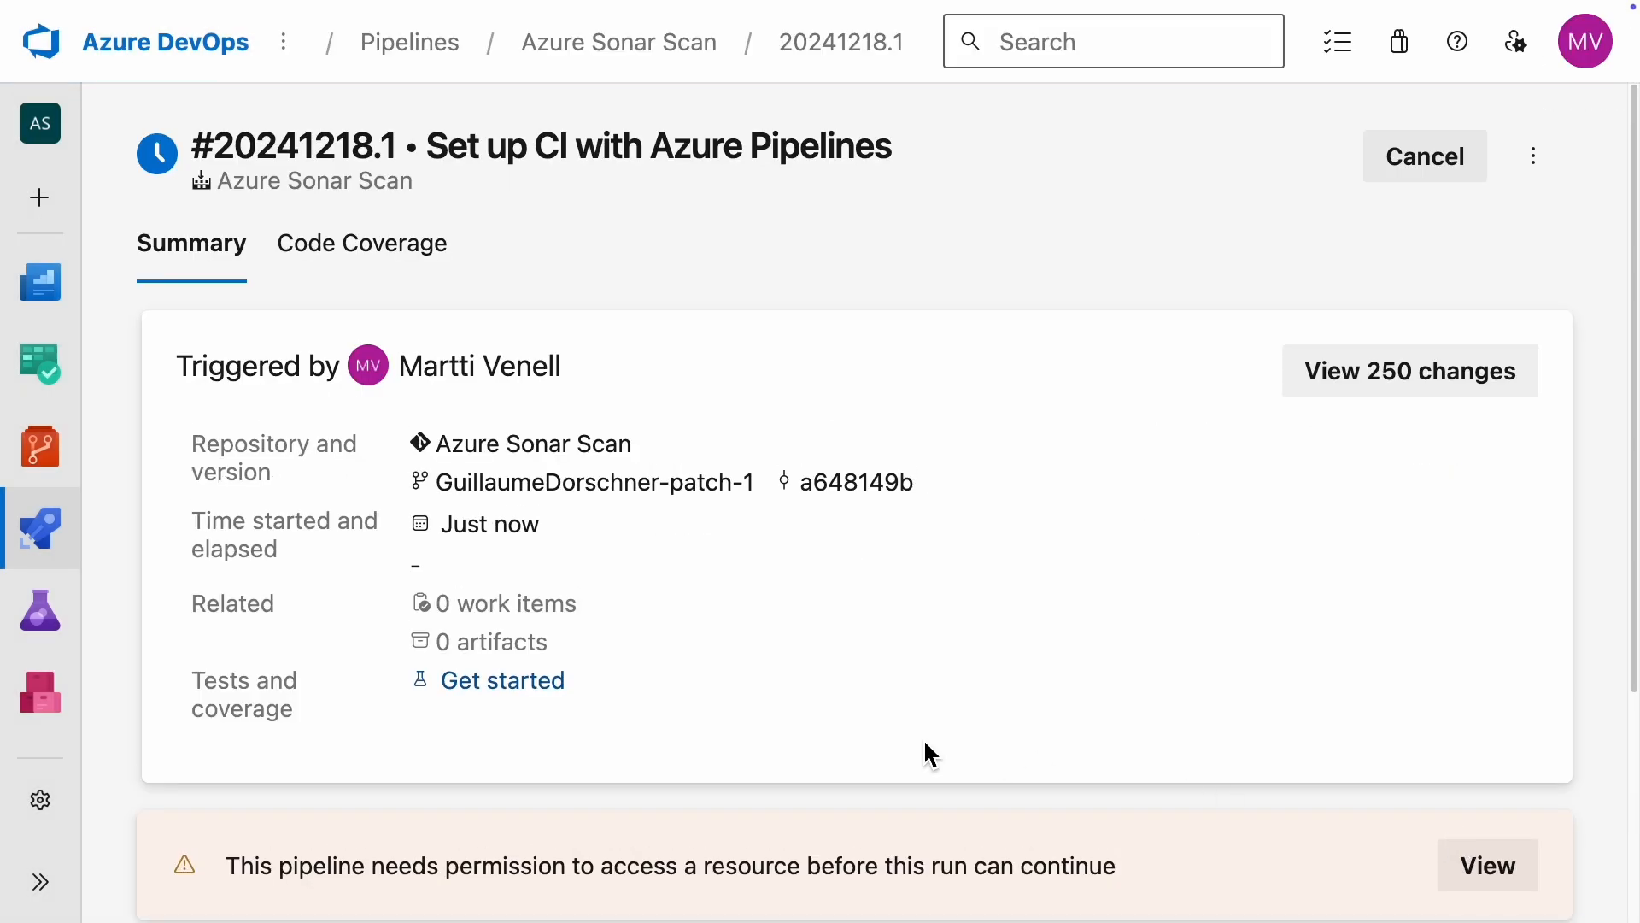
{"action": "mouse_move", "coordinate": [152, 572]}
{"action": "left_click", "coordinate": [190, 605]}
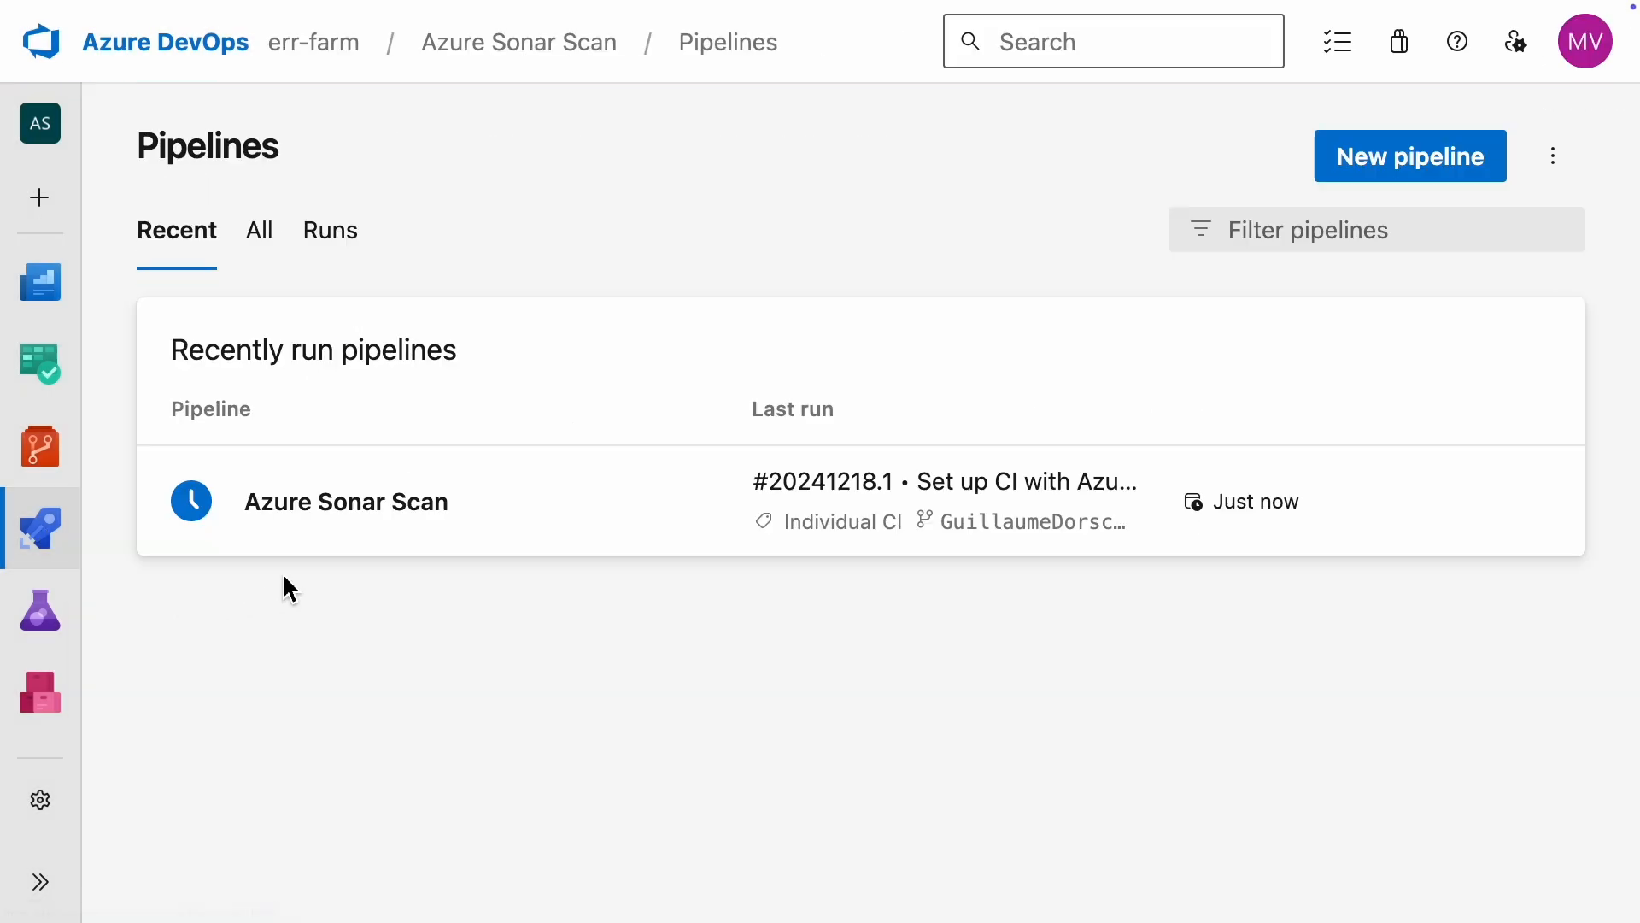
{"action": "left_click", "coordinate": [195, 512]}
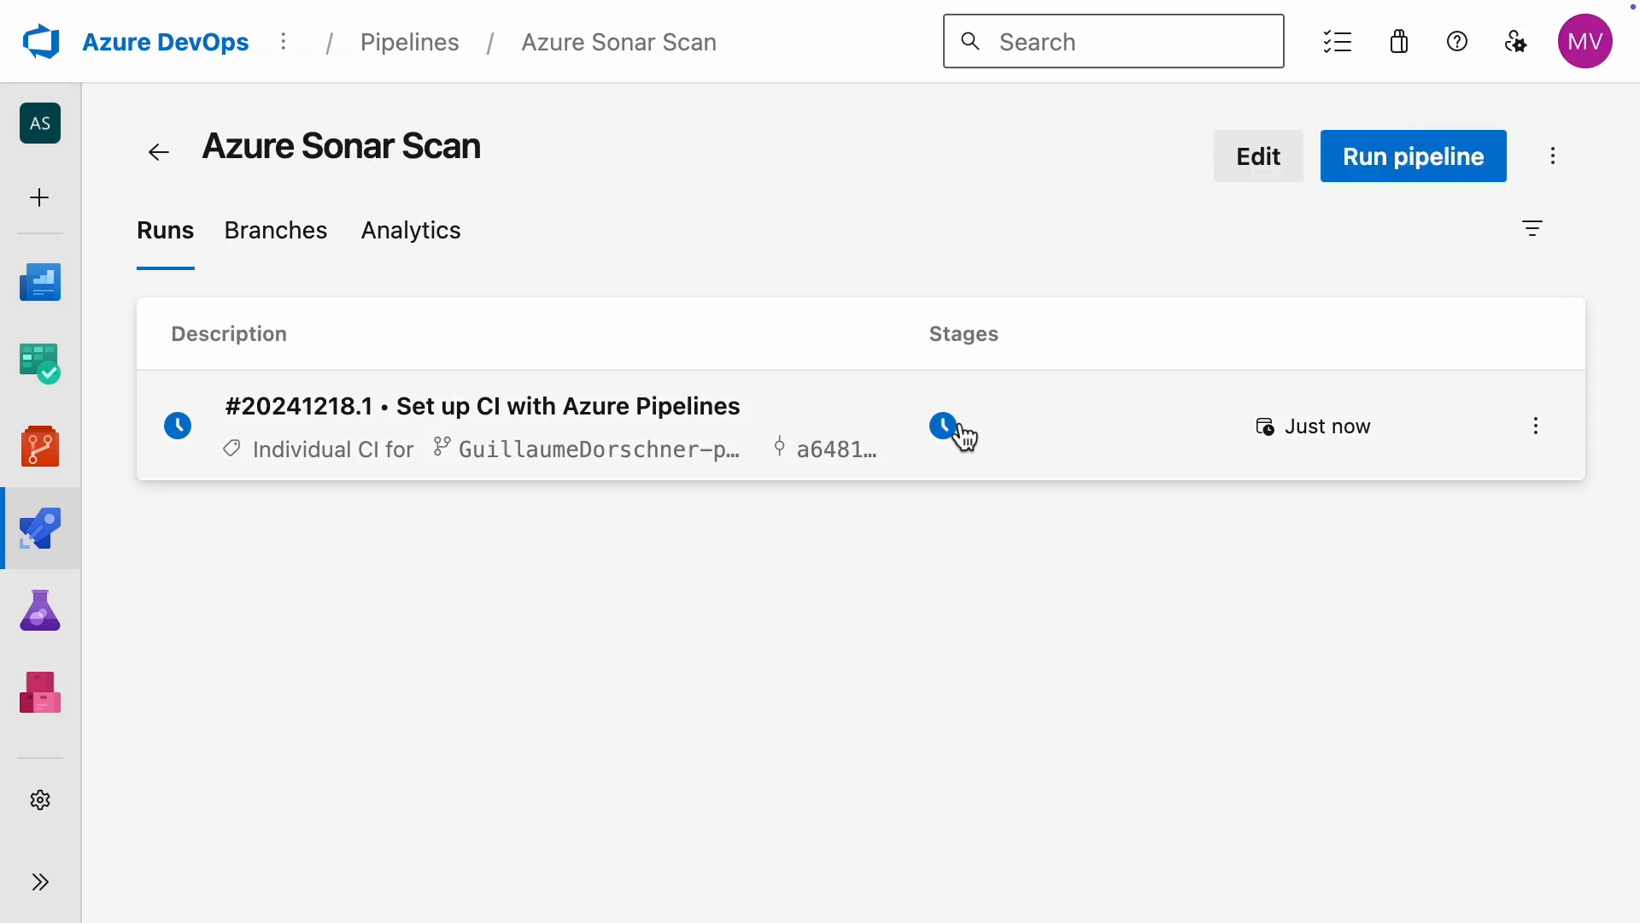
{"action": "left_click", "coordinate": [959, 433]}
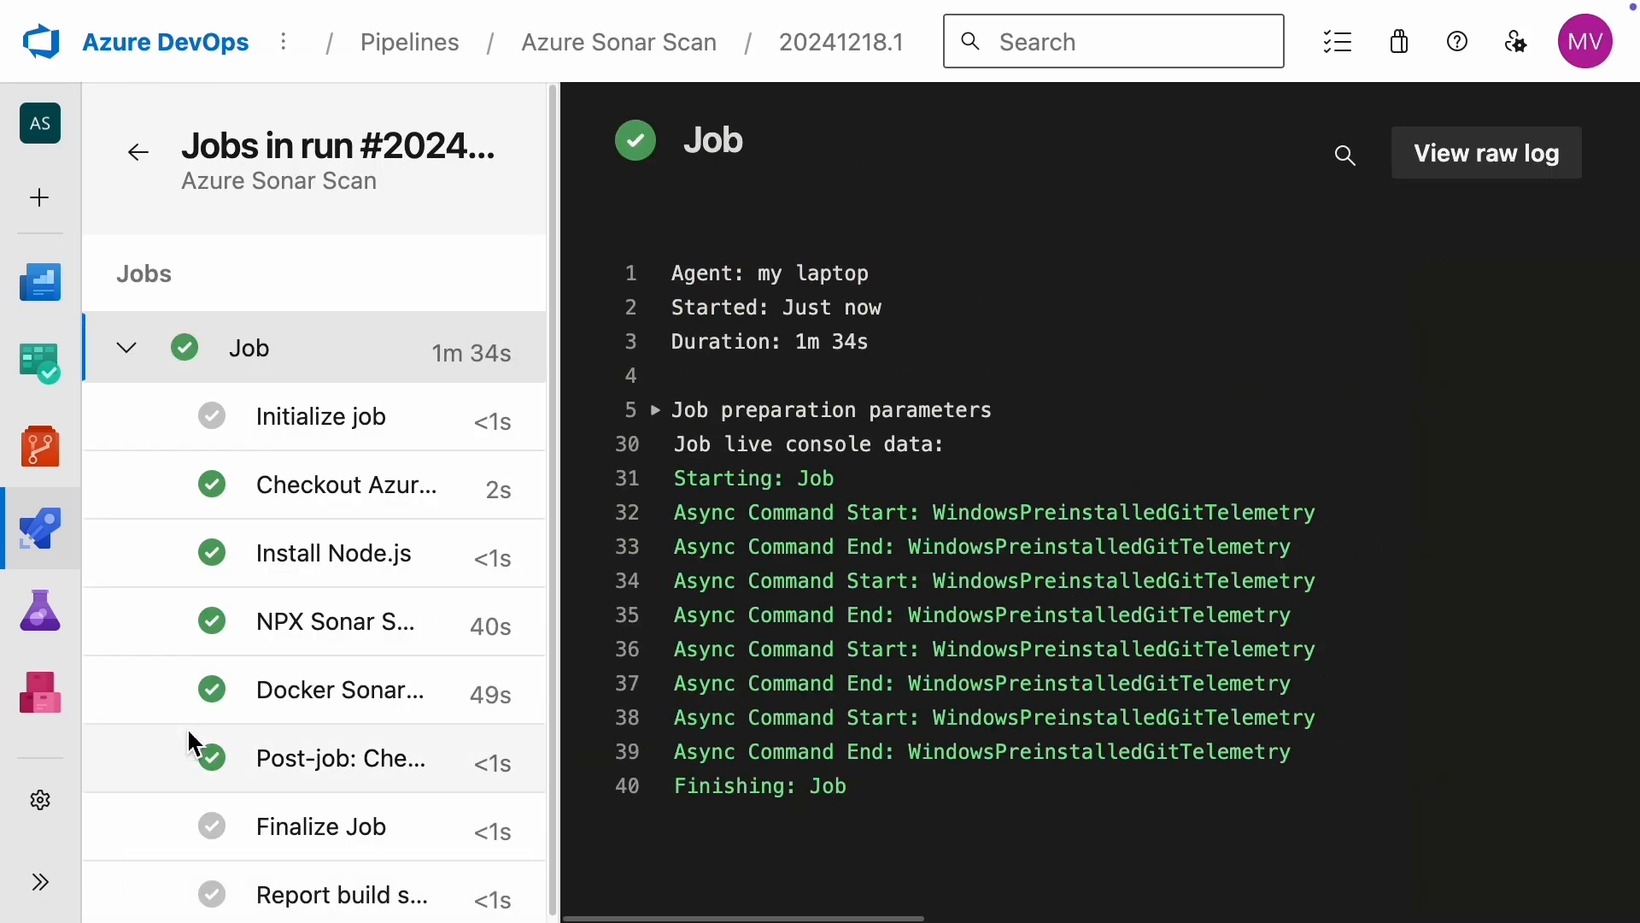
Step: Read through the NPX Sonar Scan log of the job down to the scanner's completion lines
{"action": "left_click", "coordinate": [336, 632]}
{"action": "scroll", "coordinate": [1265, 739], "scroll_direction": "down", "scroll_amount": 2}
{"action": "scroll", "coordinate": [1264, 738], "scroll_direction": "down", "scroll_amount": 20}
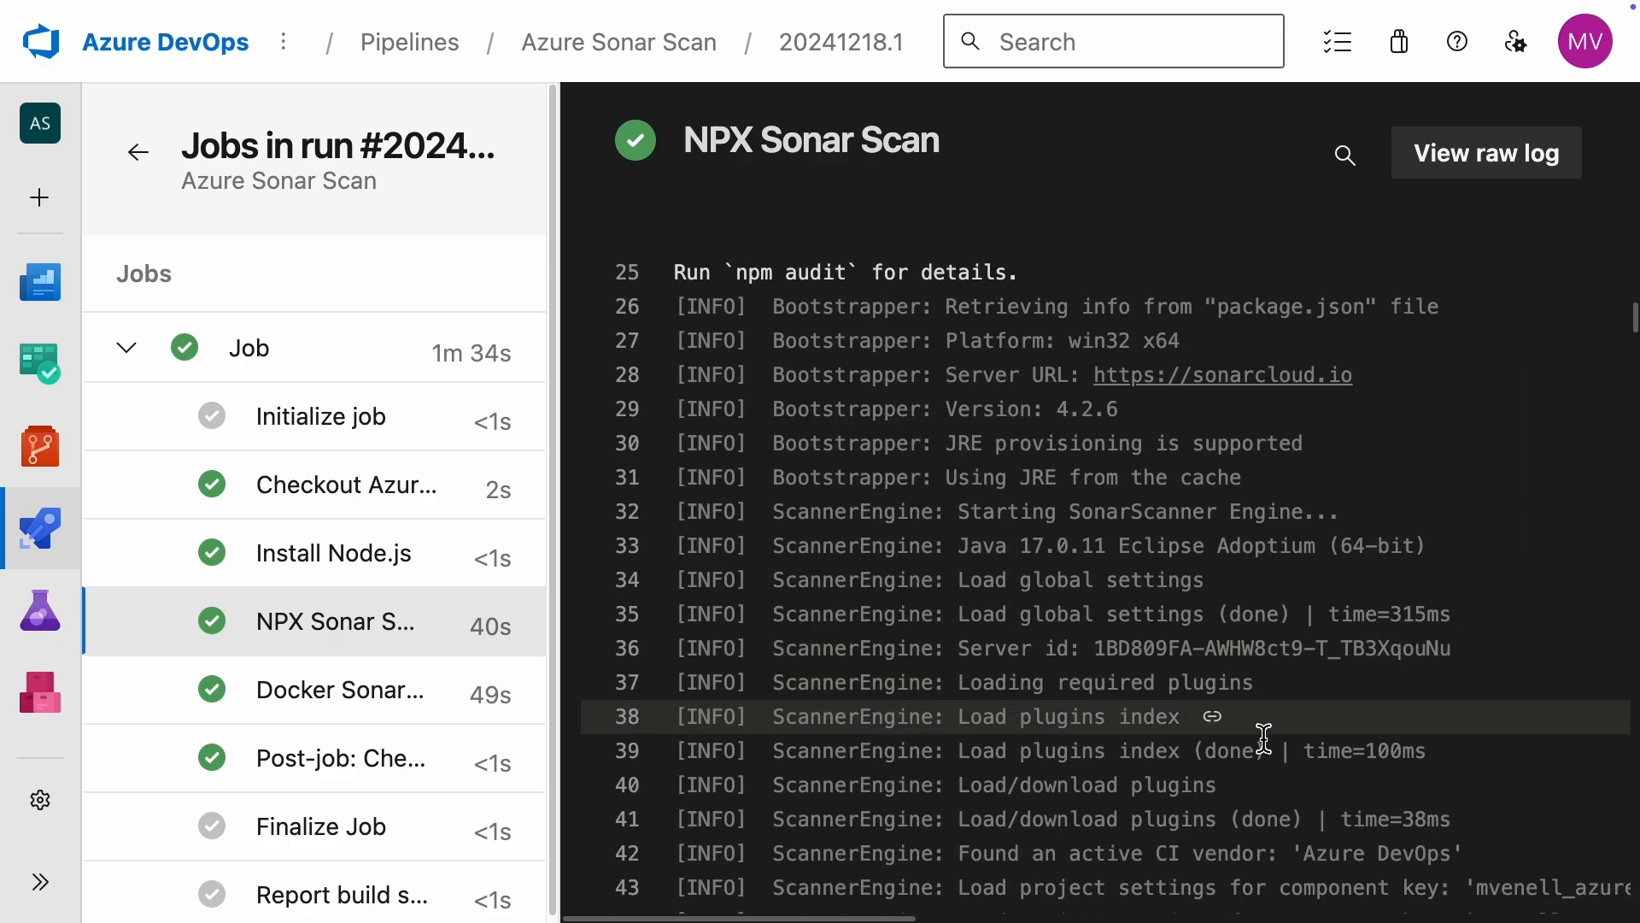
{"action": "scroll", "coordinate": [1264, 739], "scroll_direction": "down", "scroll_amount": 20}
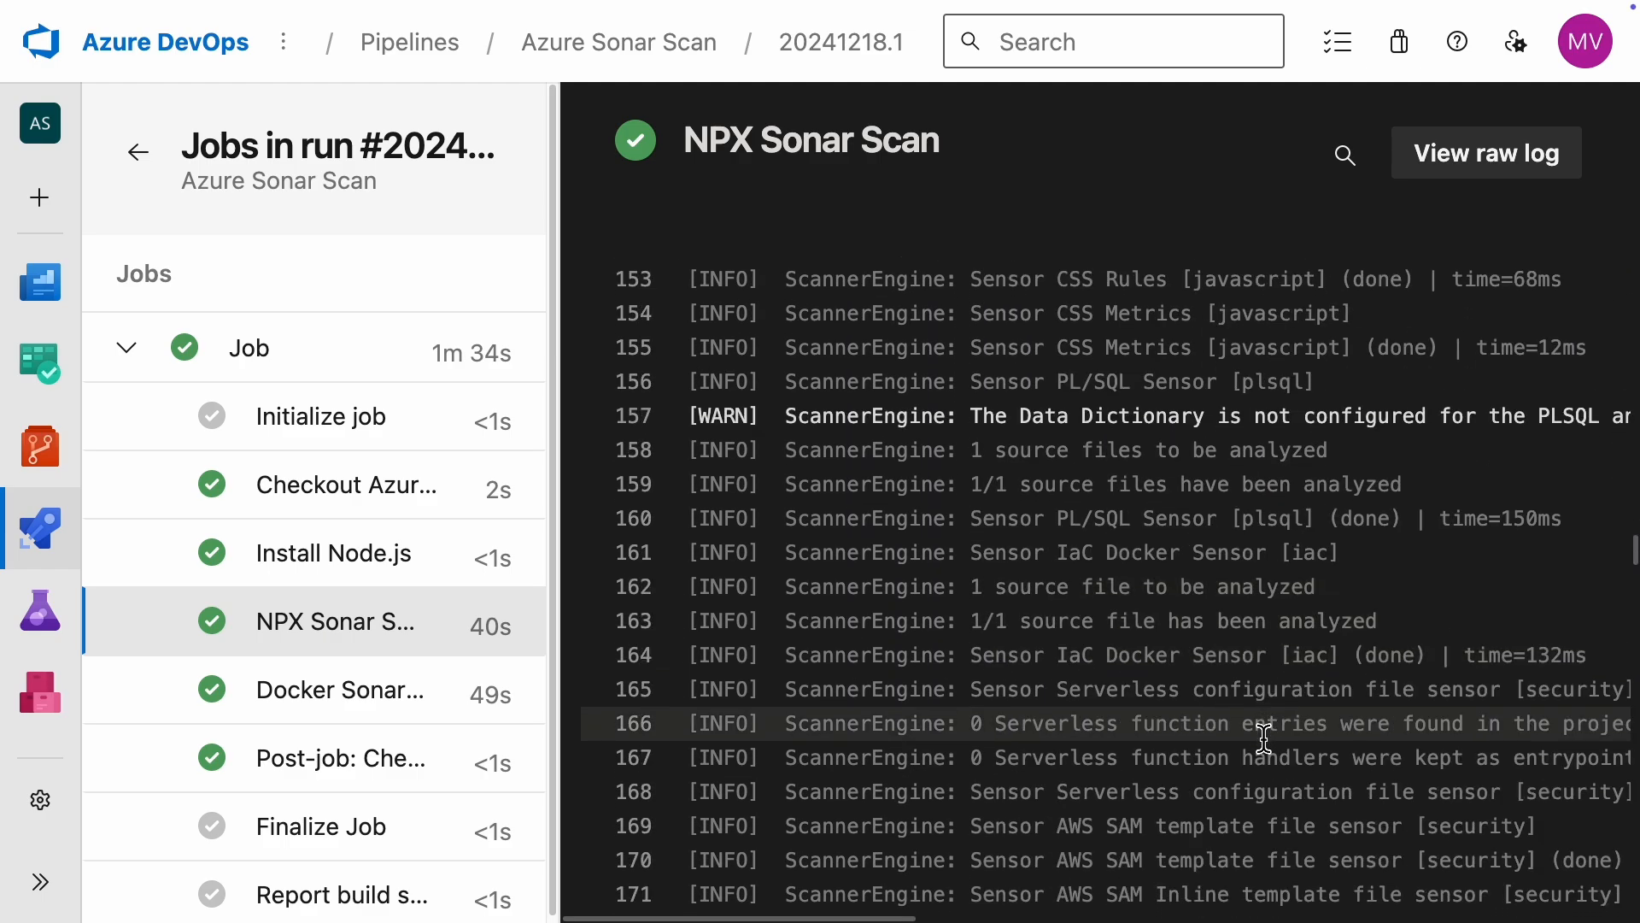
{"action": "scroll", "coordinate": [1264, 739], "scroll_direction": "down", "scroll_amount": 20}
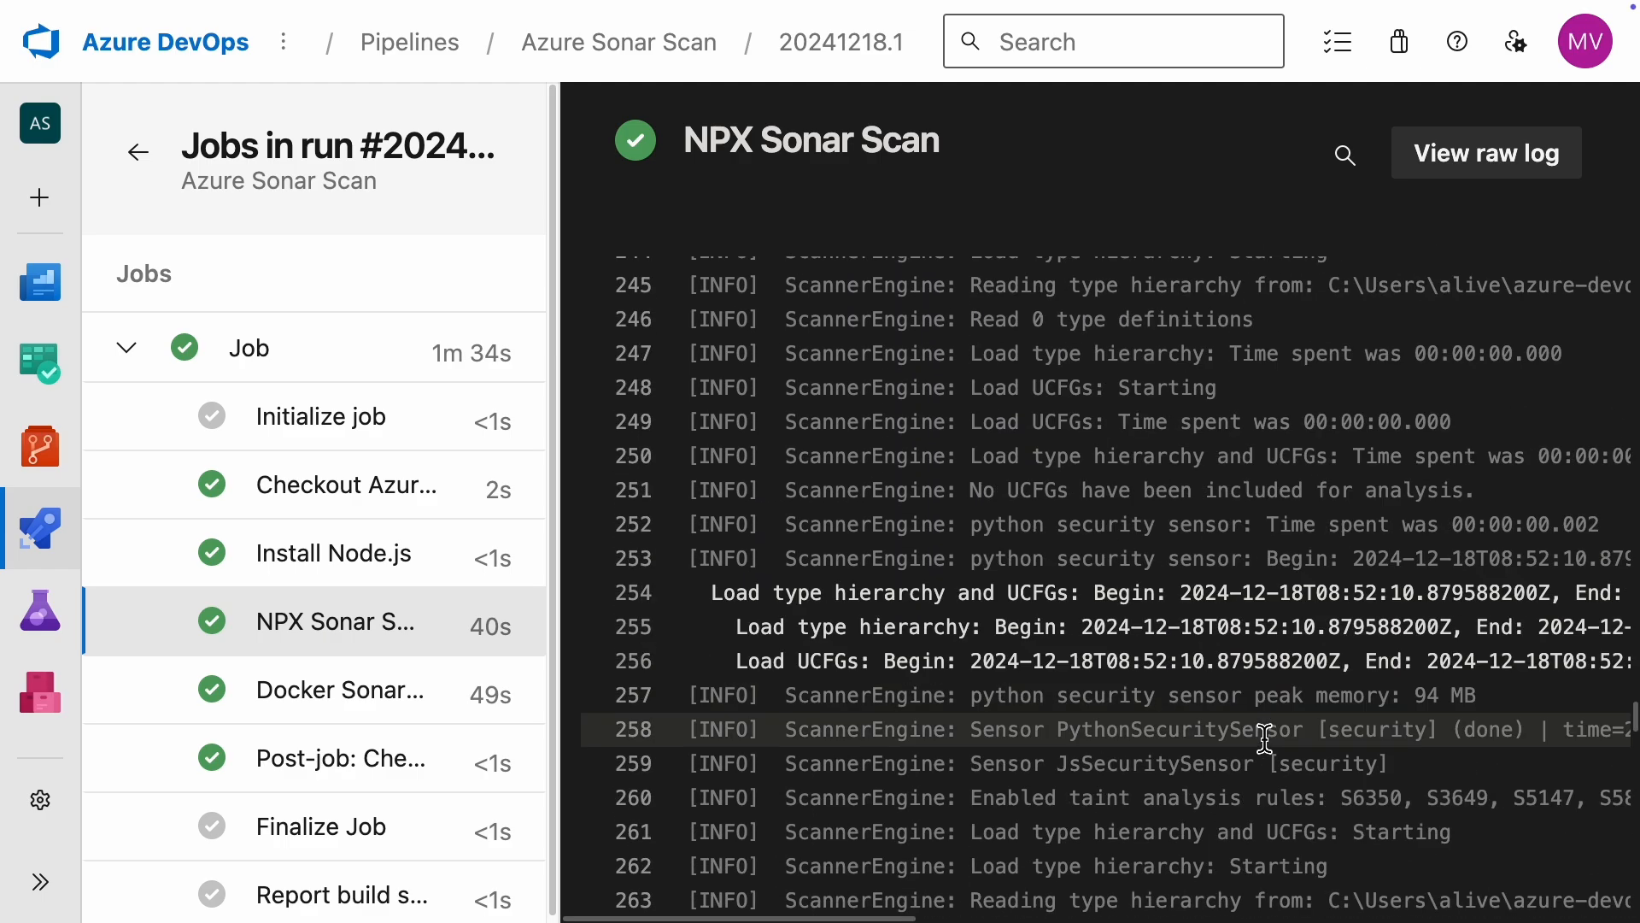
{"action": "scroll", "coordinate": [1264, 739], "scroll_direction": "down", "scroll_amount": 7}
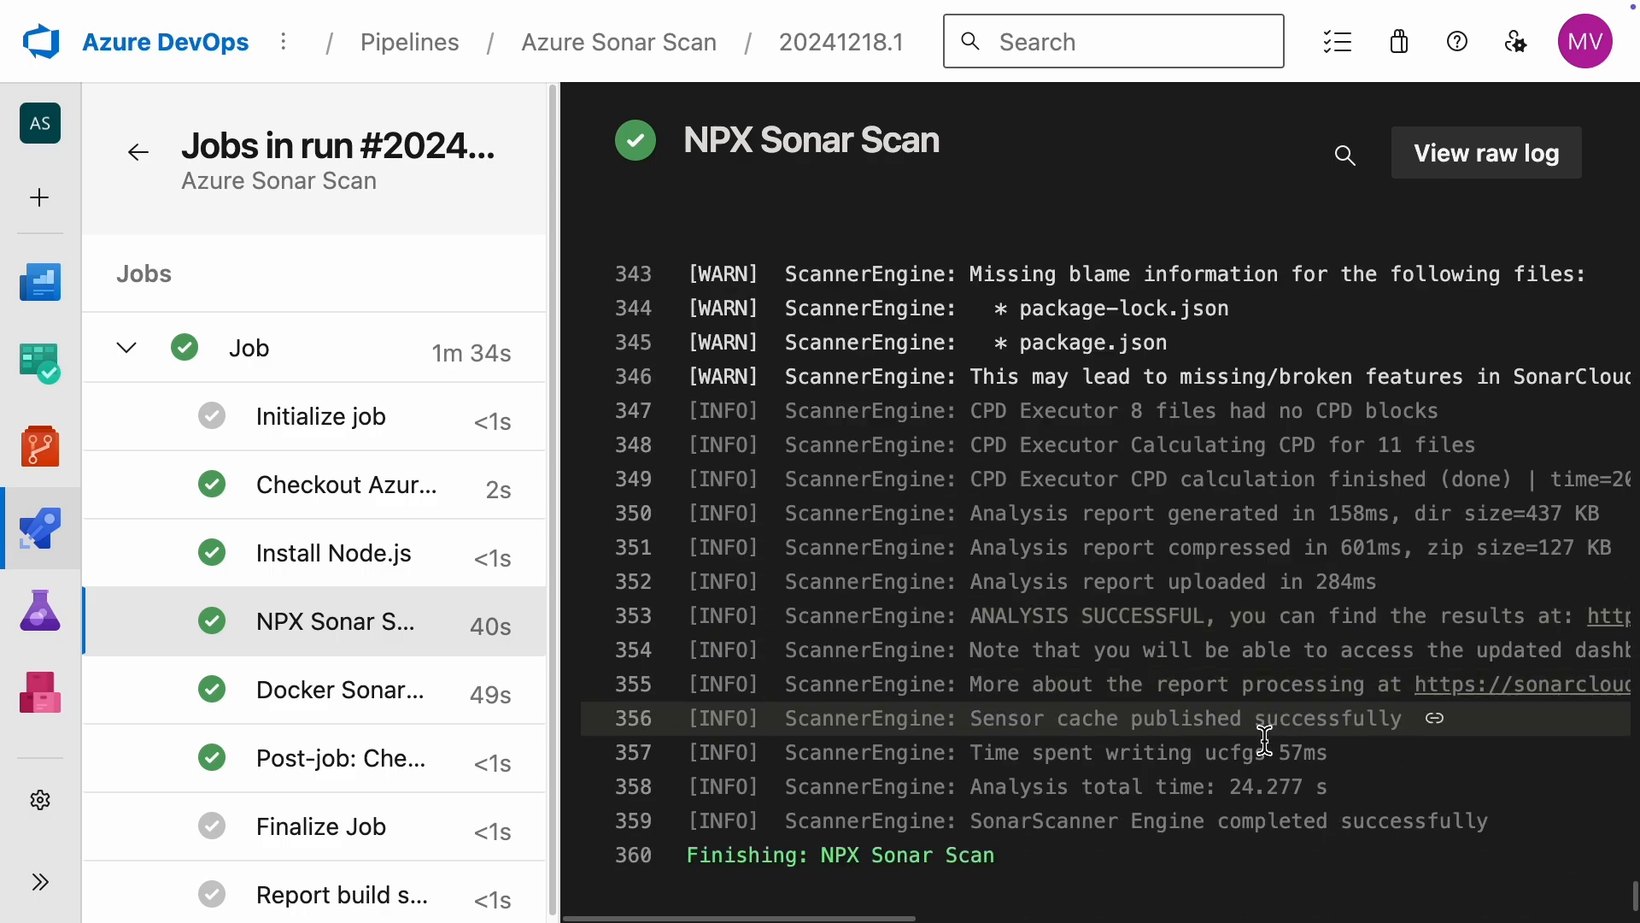
{"action": "double_click", "coordinate": [1384, 820]}
Step: Examine the Docker Sonar Scan log of the same job through to its last lines
{"action": "left_click", "coordinate": [355, 694]}
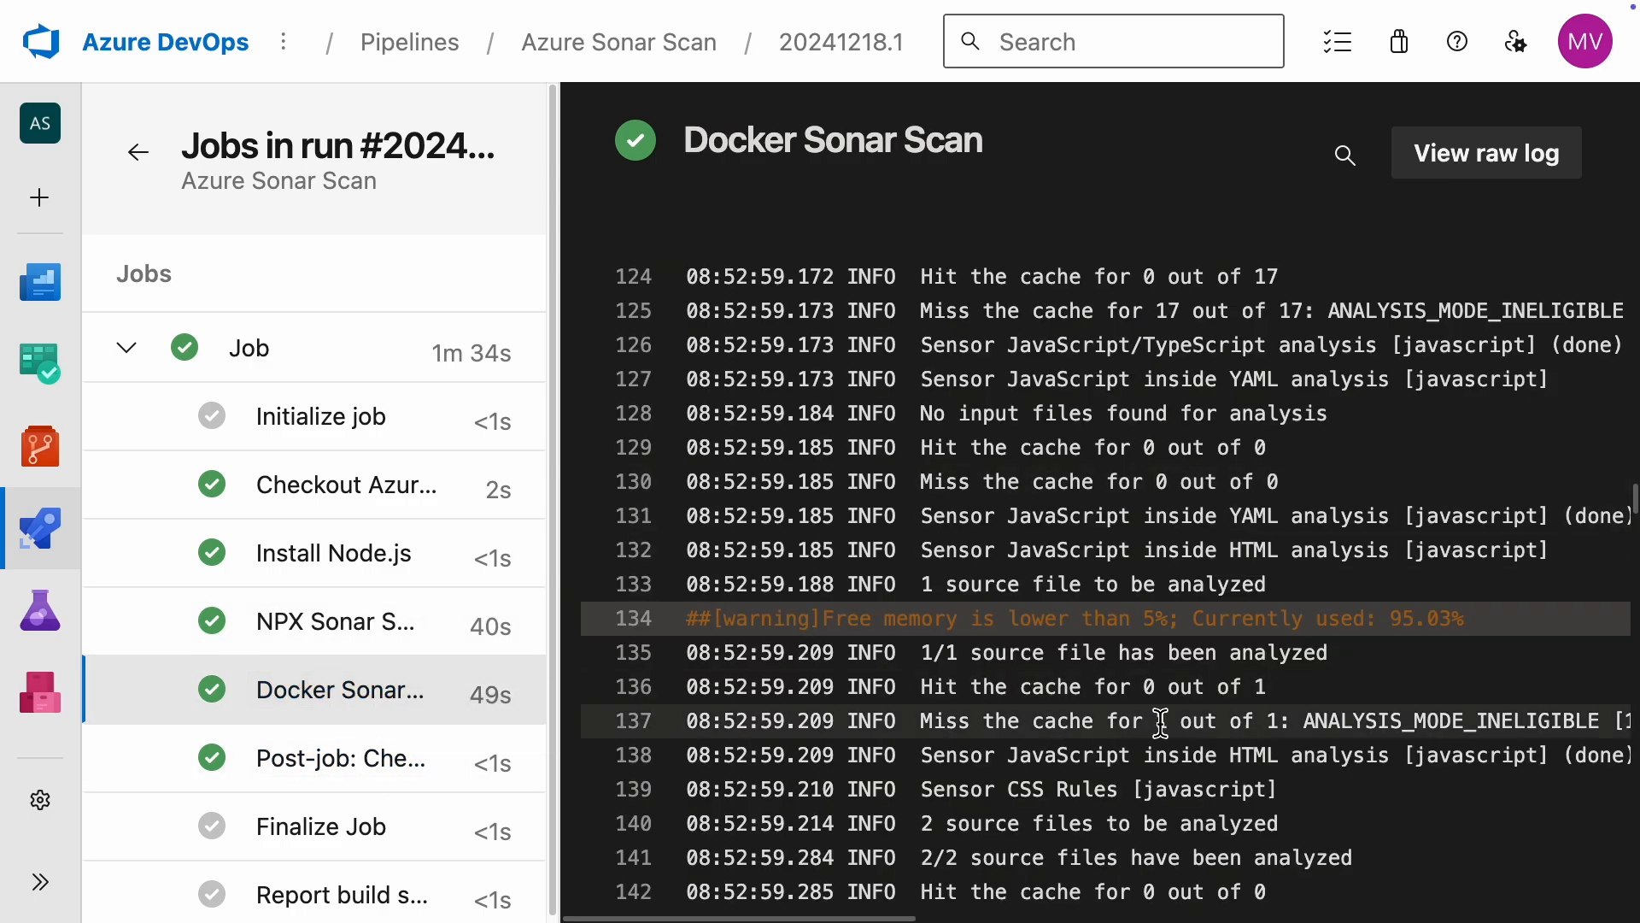
{"action": "scroll", "coordinate": [1373, 680], "scroll_direction": "up", "scroll_amount": 5}
{"action": "scroll", "coordinate": [1372, 681], "scroll_direction": "down", "scroll_amount": 20}
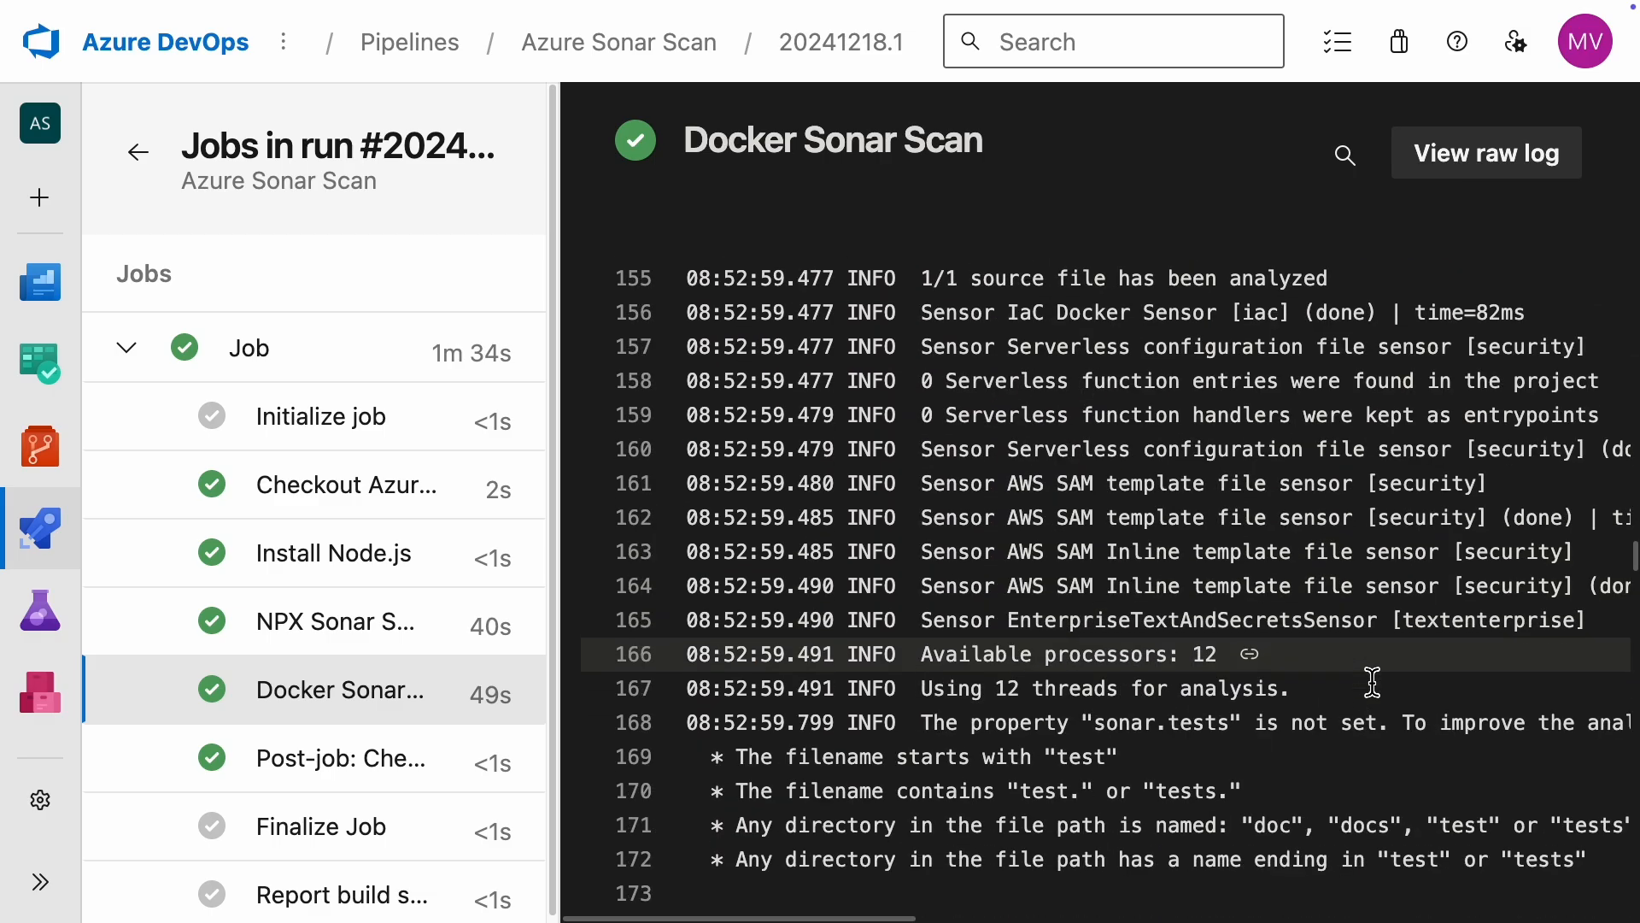
{"action": "scroll", "coordinate": [1373, 681], "scroll_direction": "down", "scroll_amount": 3}
{"action": "scroll", "coordinate": [1373, 680], "scroll_direction": "down", "scroll_amount": 20}
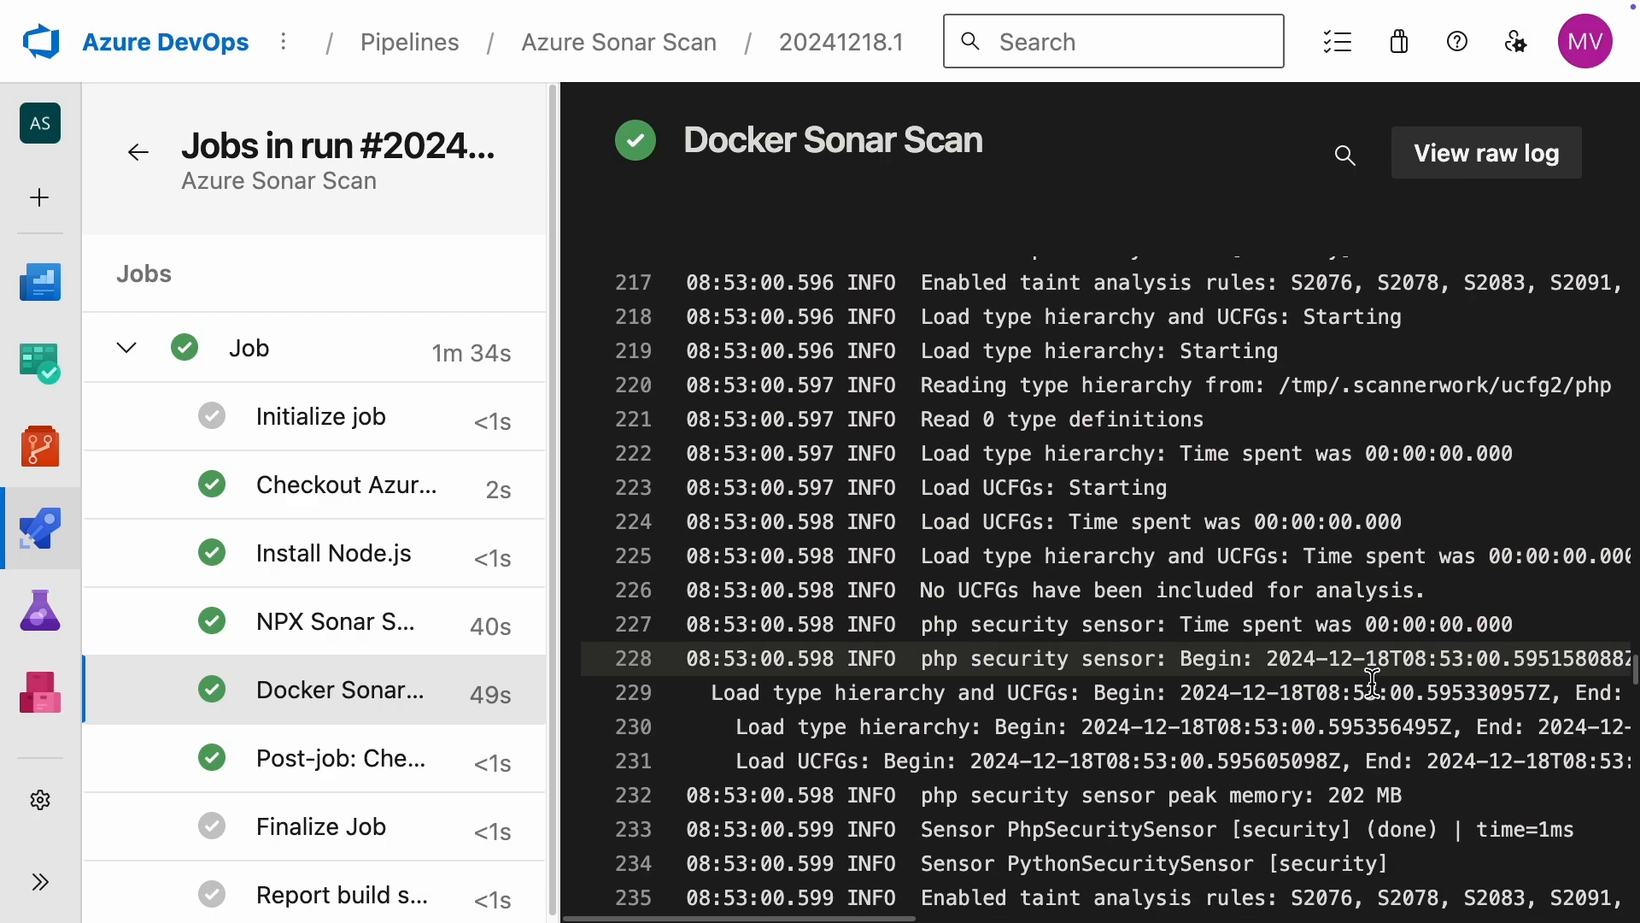
{"action": "scroll", "coordinate": [1369, 681], "scroll_direction": "down", "scroll_amount": 12}
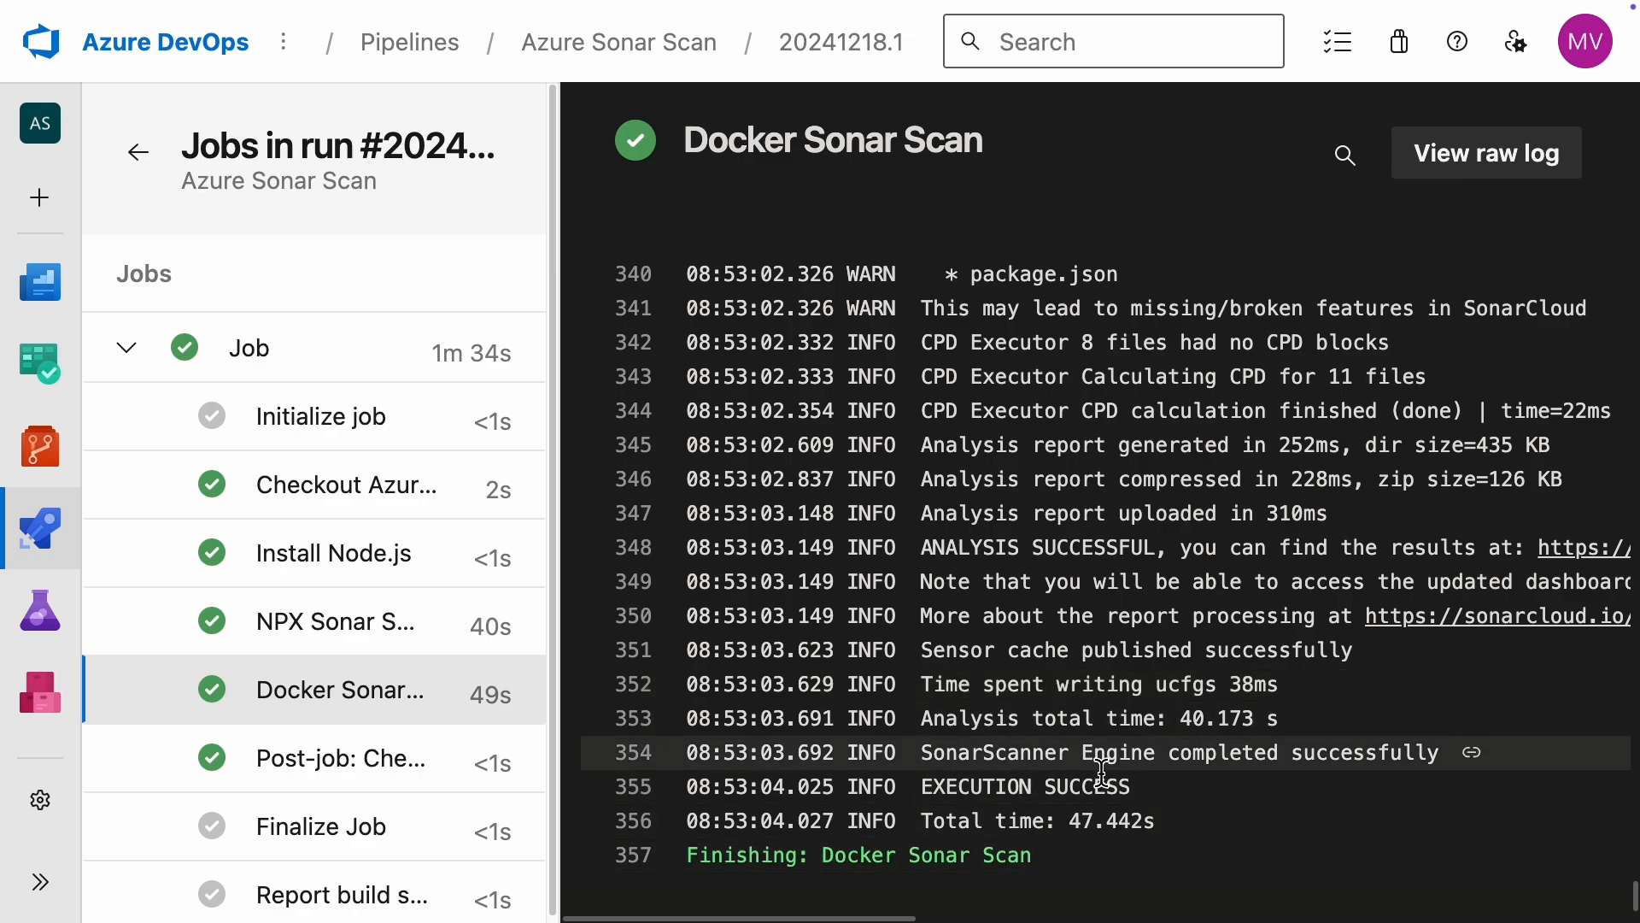
{"action": "double_click", "coordinate": [1352, 760]}
{"action": "left_click", "coordinate": [1387, 824]}
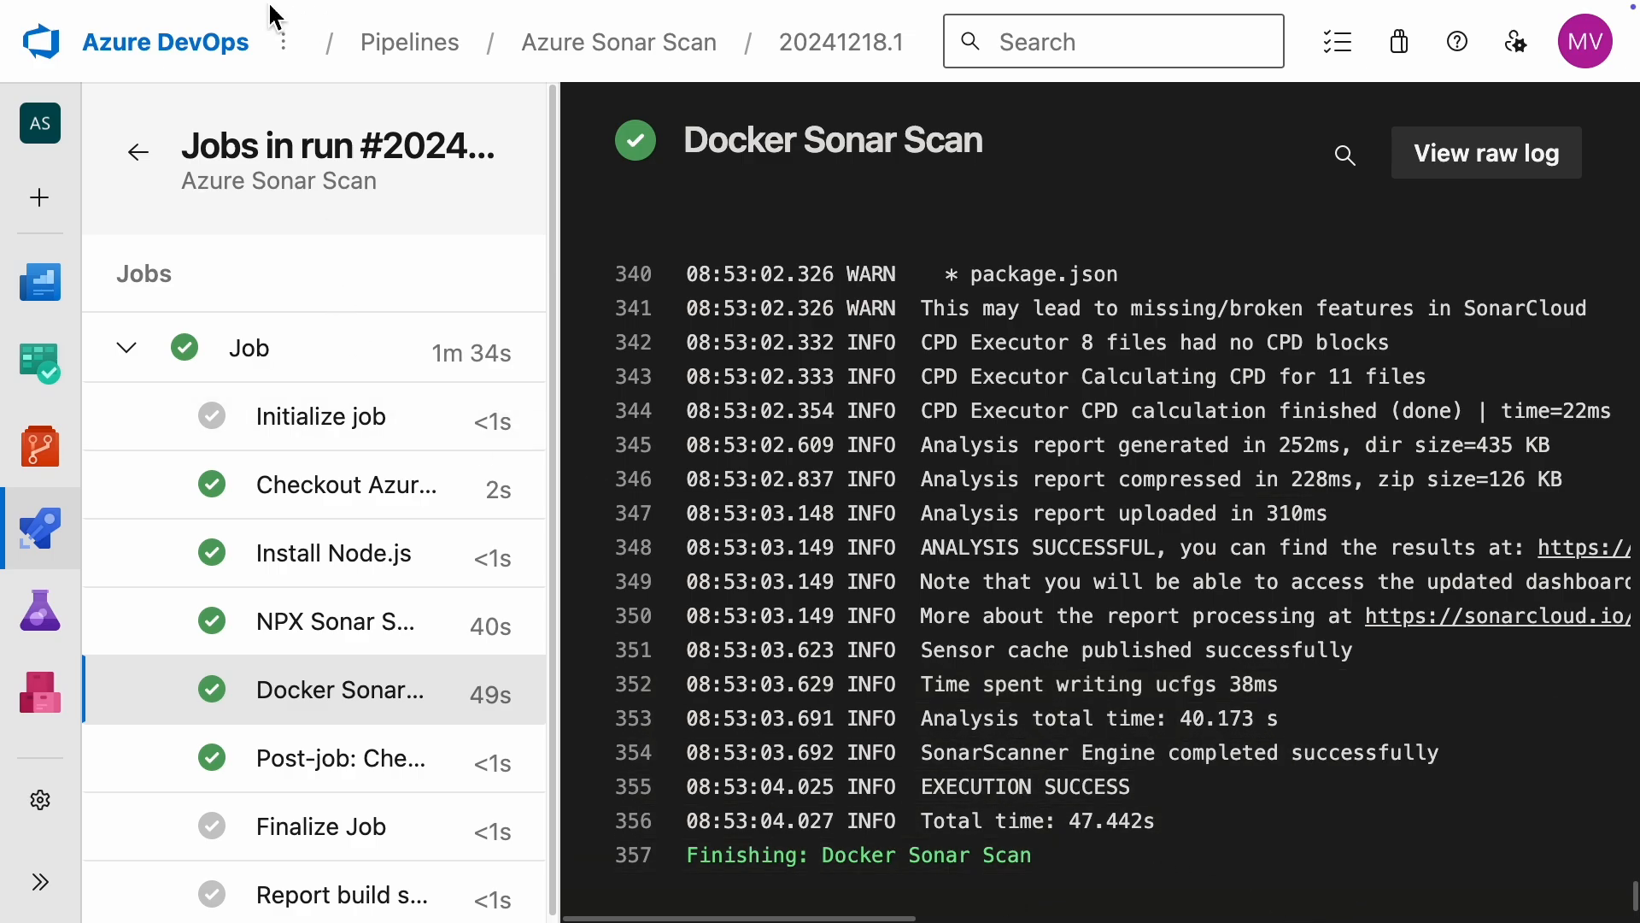
Step: Switch to the hackme project in SonarQube Cloud and view the main branch's Overall Code summary
{"action": "mouse_move", "coordinate": [252, 4]}
{"action": "left_click", "coordinate": [307, 44]}
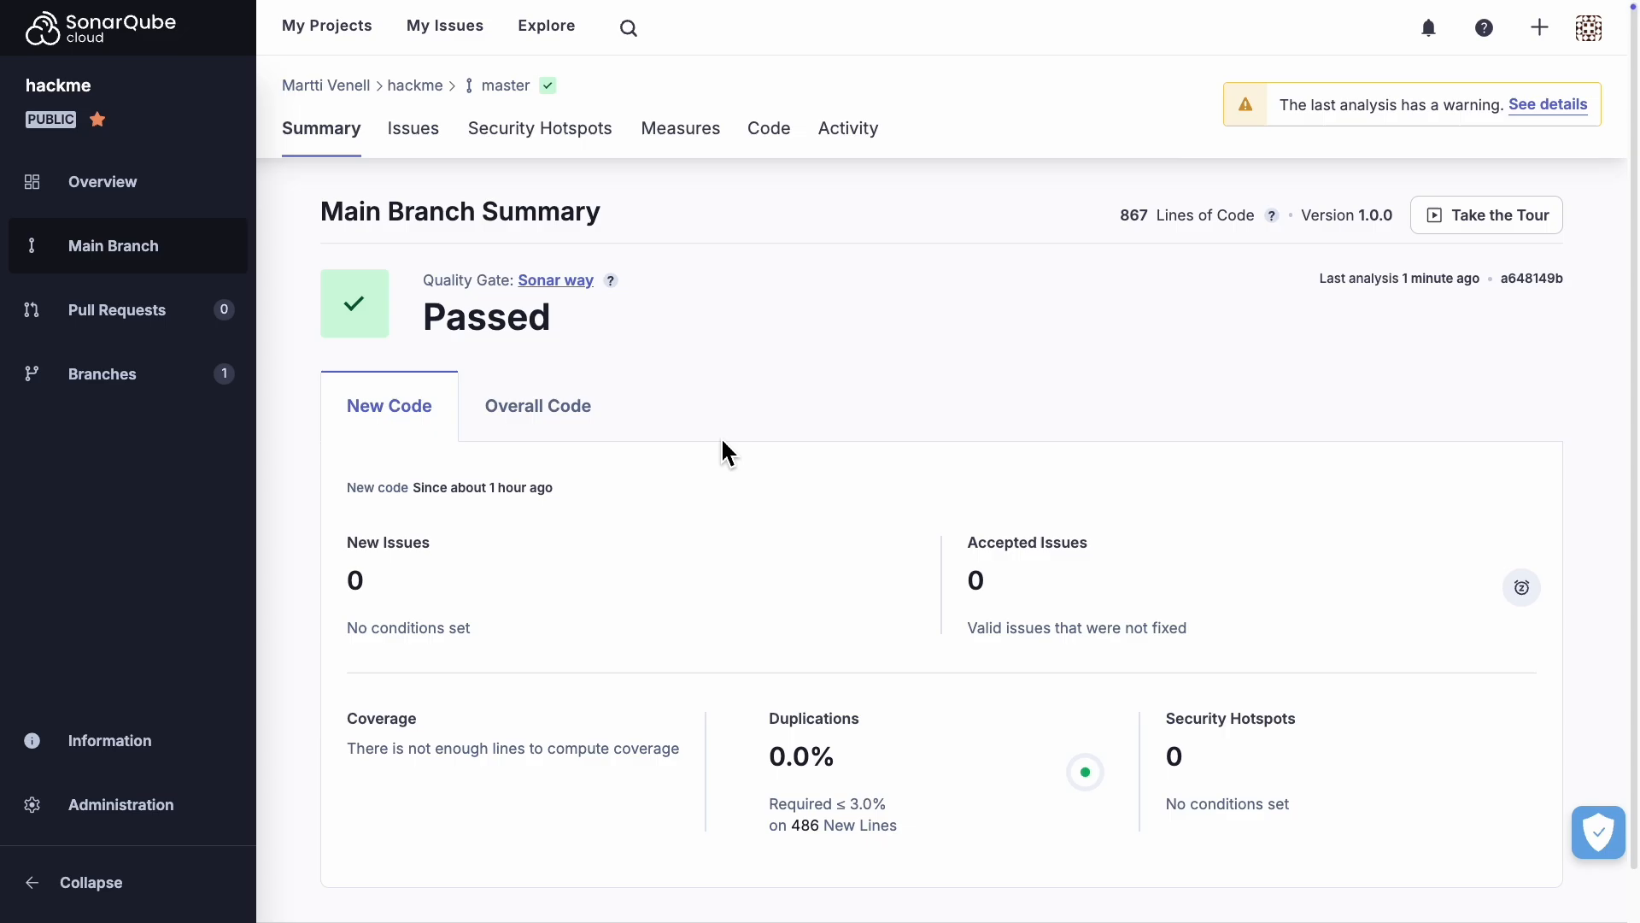
{"action": "left_click", "coordinate": [549, 423]}
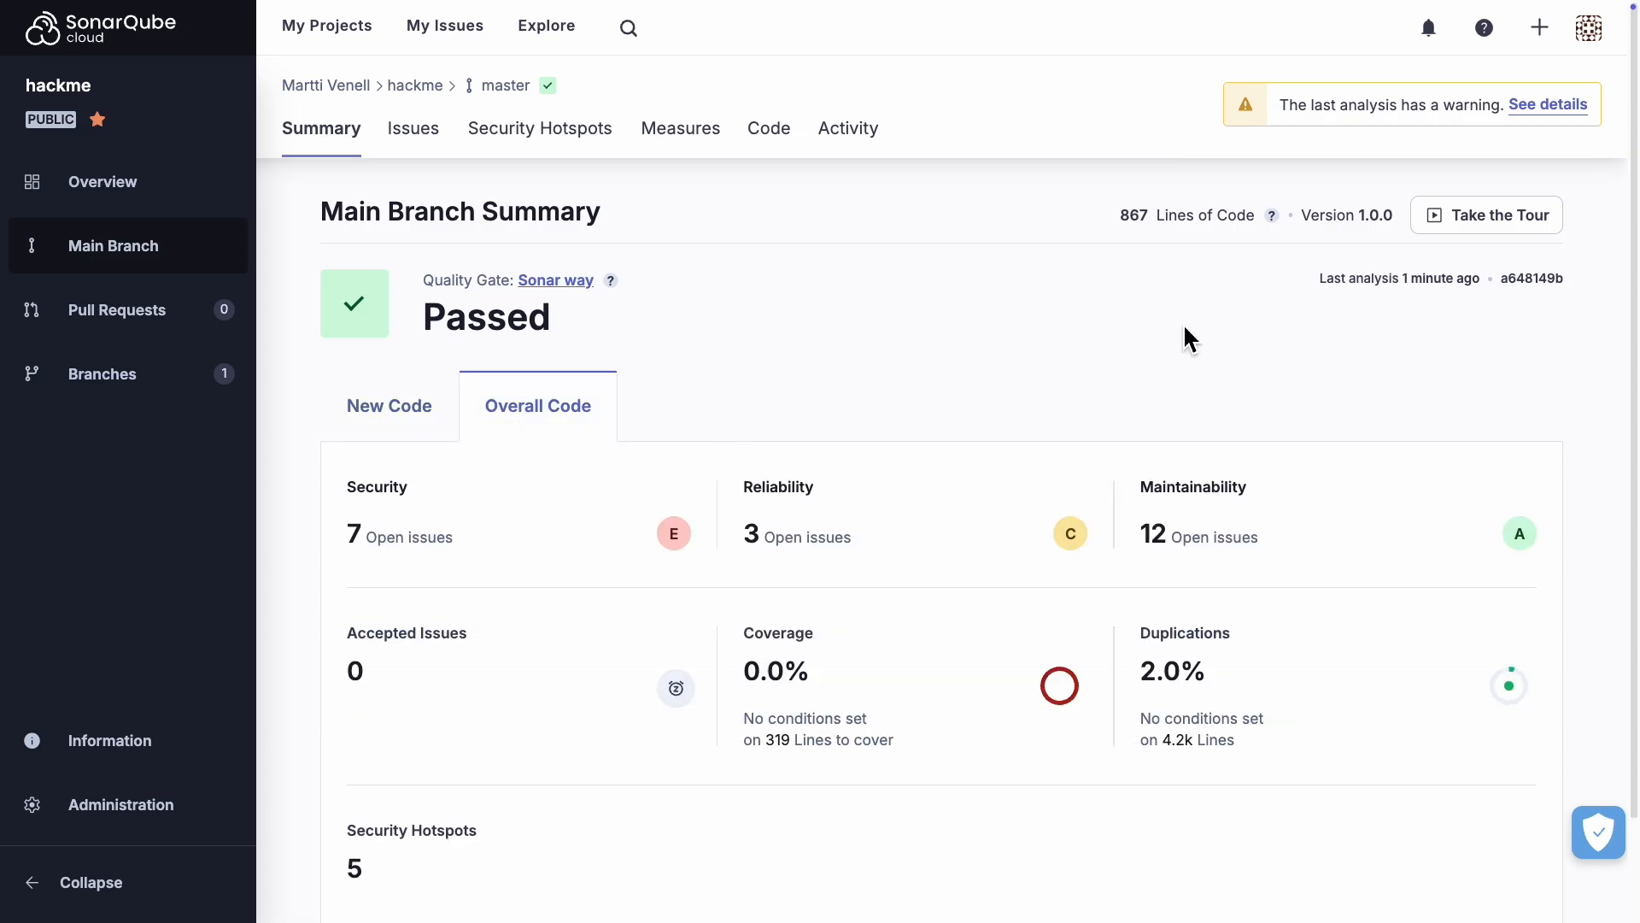
{"action": "scroll", "coordinate": [1188, 339], "scroll_direction": "down", "scroll_amount": 2}
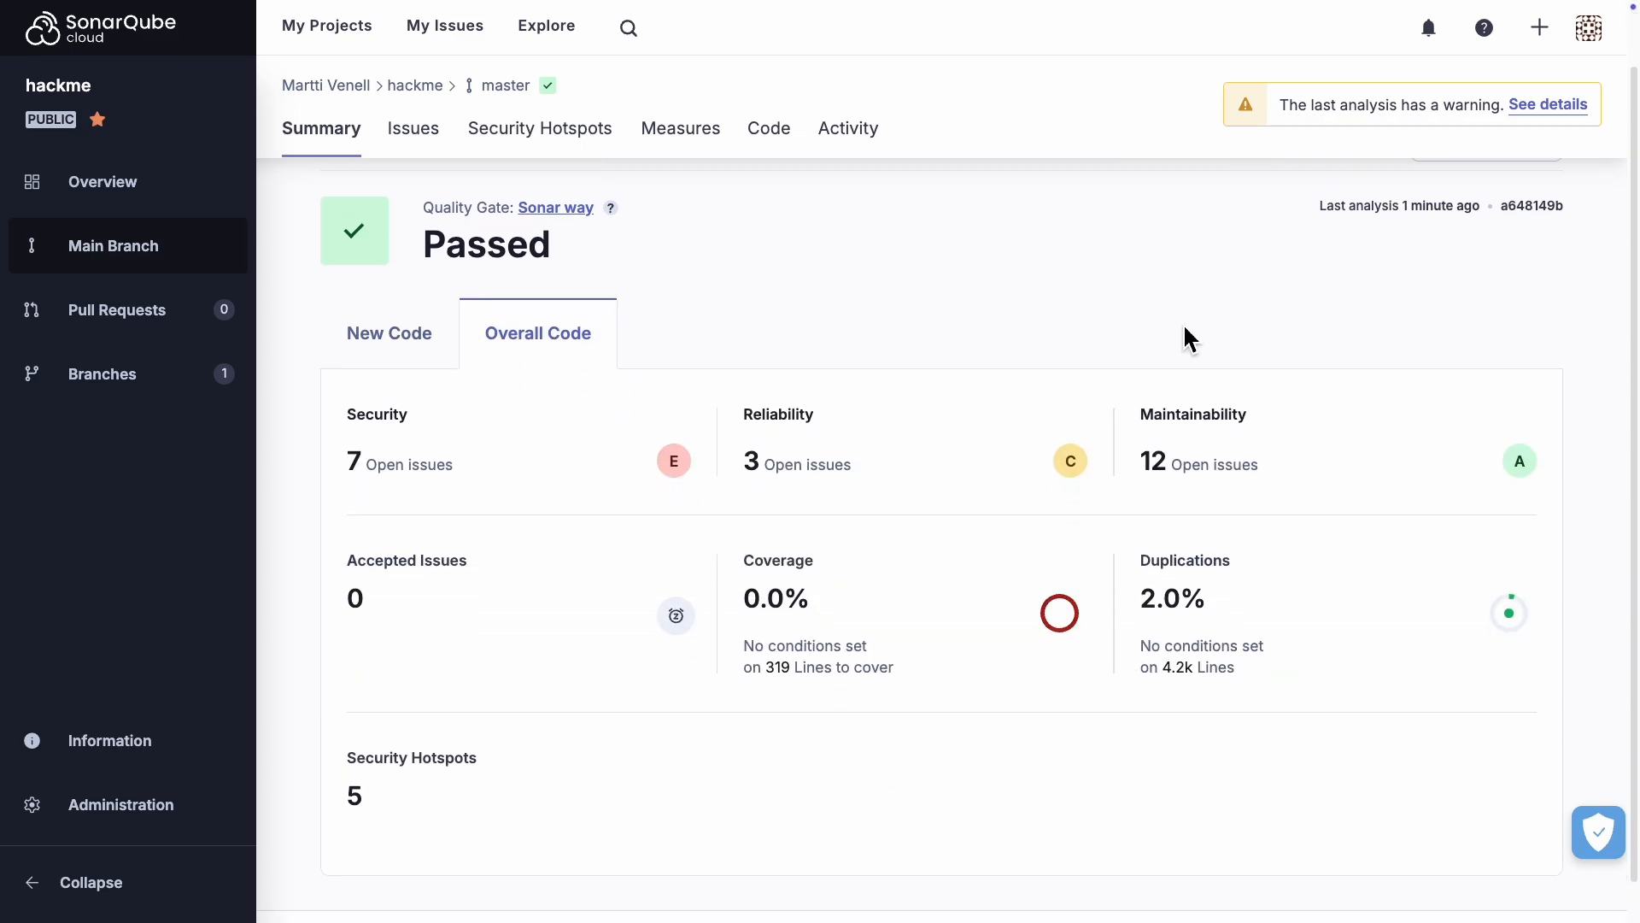
Step: Open the project's Maintainability issues from the summary and look through the whole list
{"action": "left_click", "coordinate": [1153, 461]}
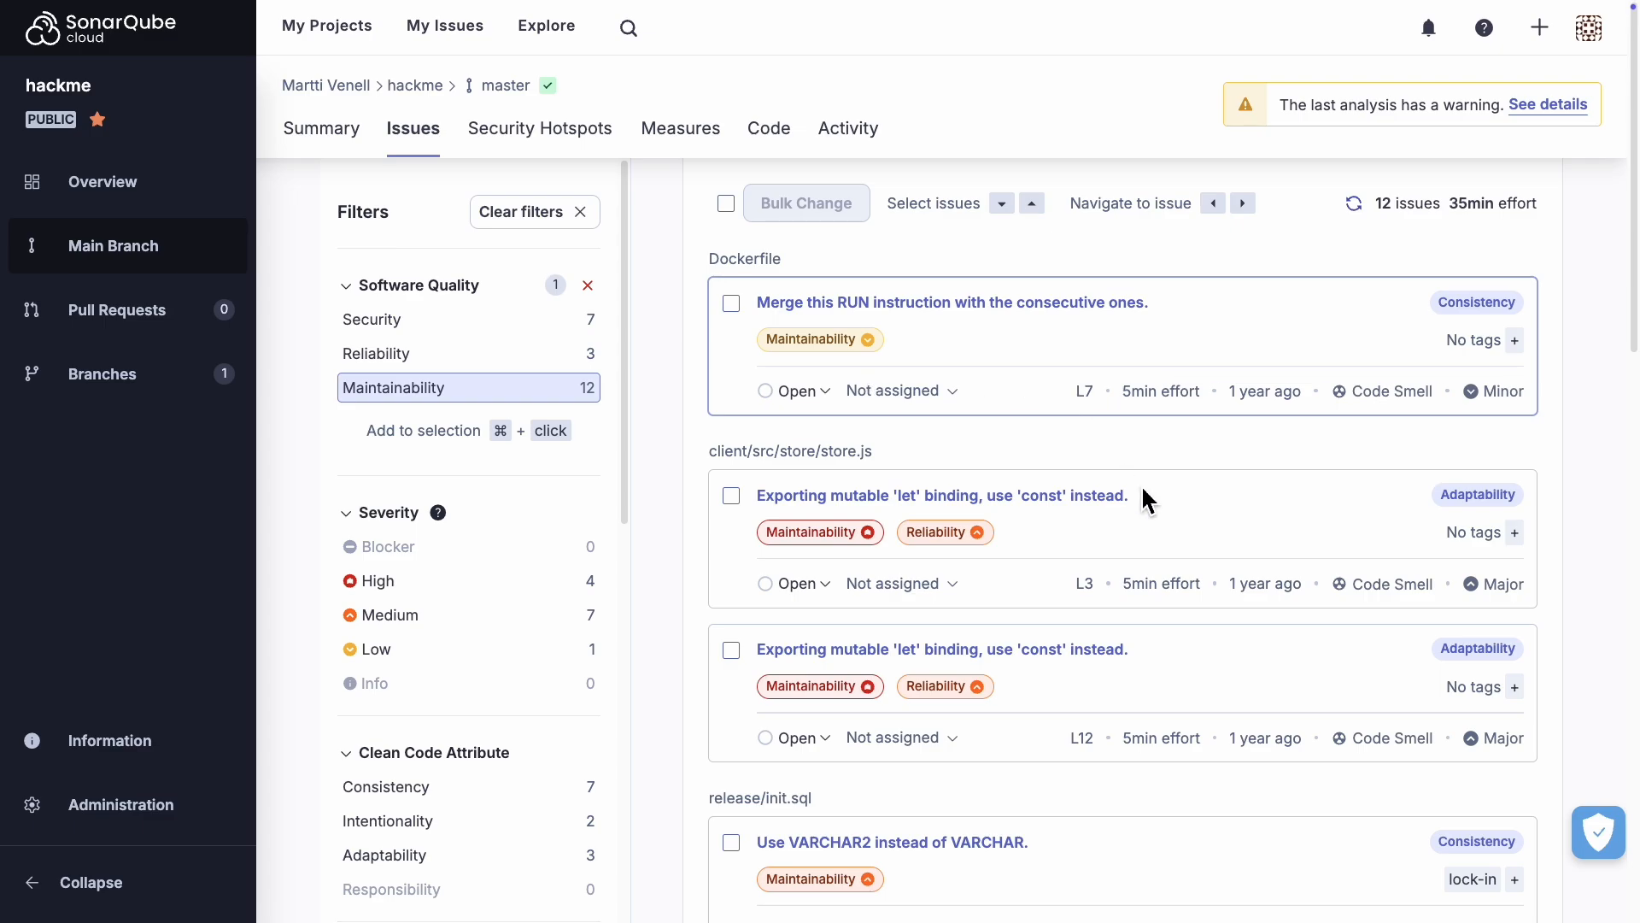
{"action": "scroll", "coordinate": [1147, 500], "scroll_direction": "down", "scroll_amount": 15}
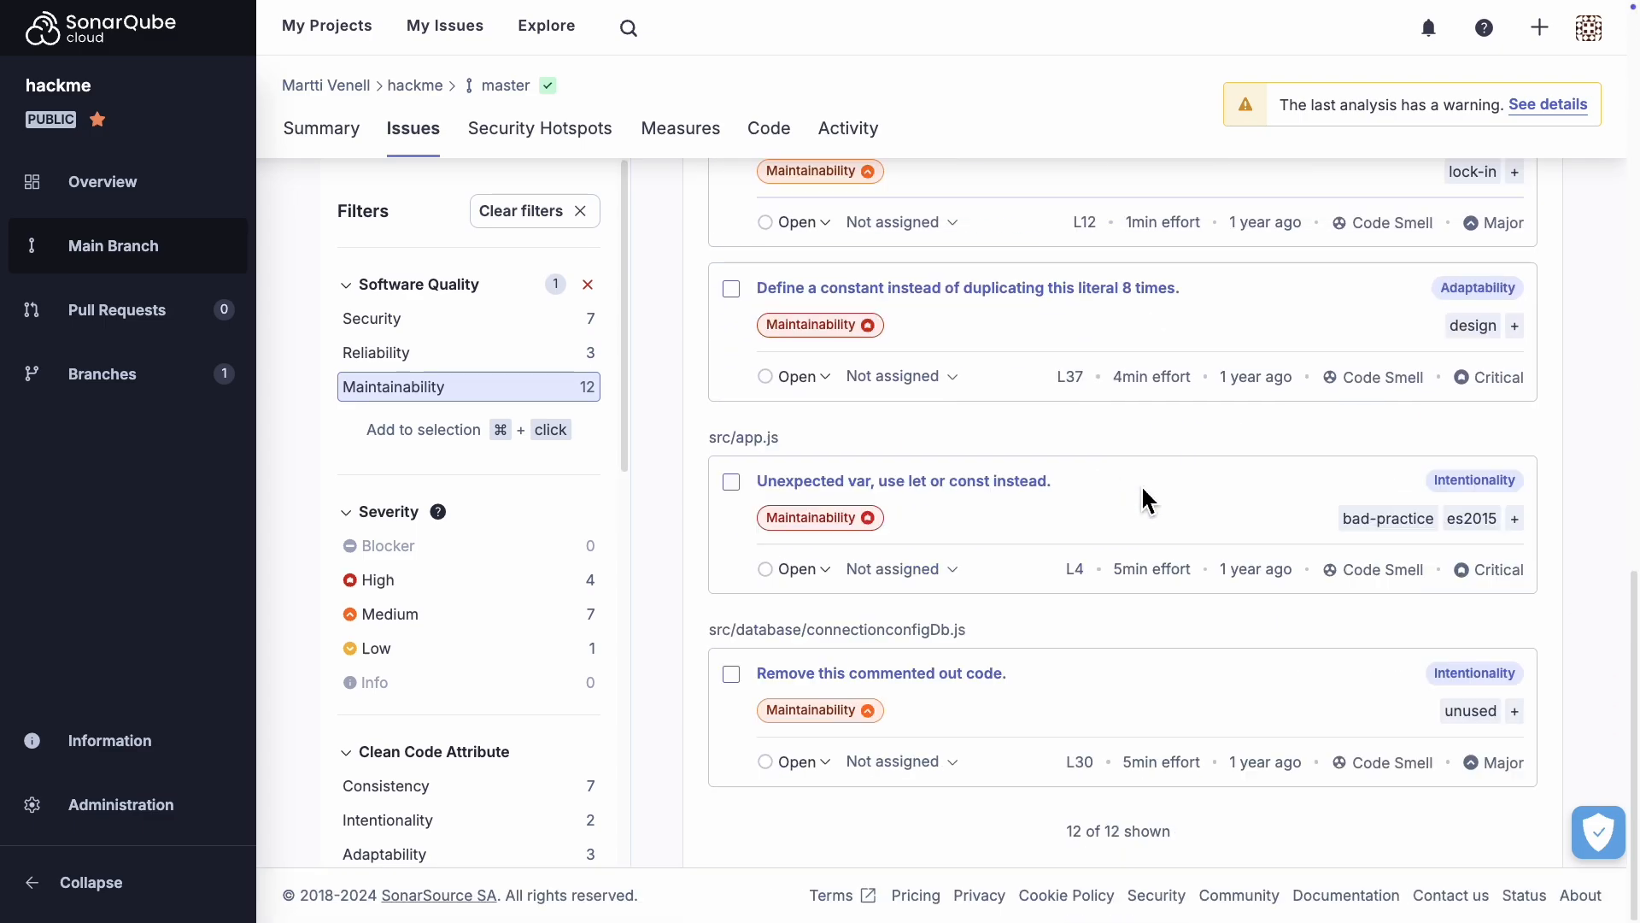
{"action": "scroll", "coordinate": [1147, 499], "scroll_direction": "up", "scroll_amount": 15}
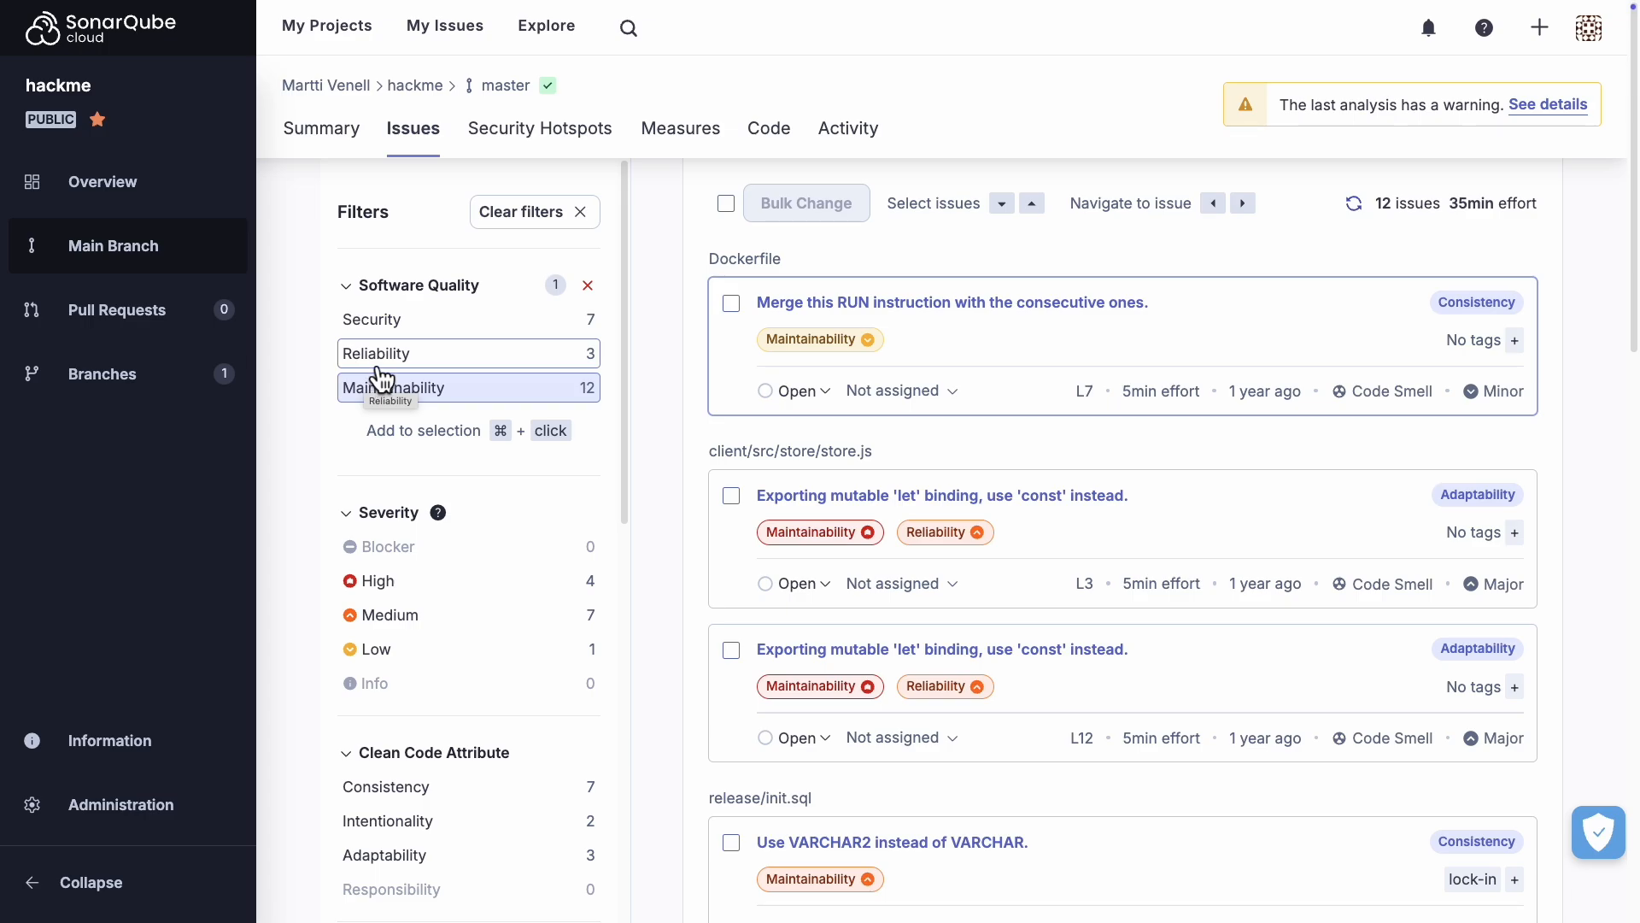
Step: Filter the issues by Reliability and by Security, and look through the Security issues
{"action": "left_click", "coordinate": [377, 364]}
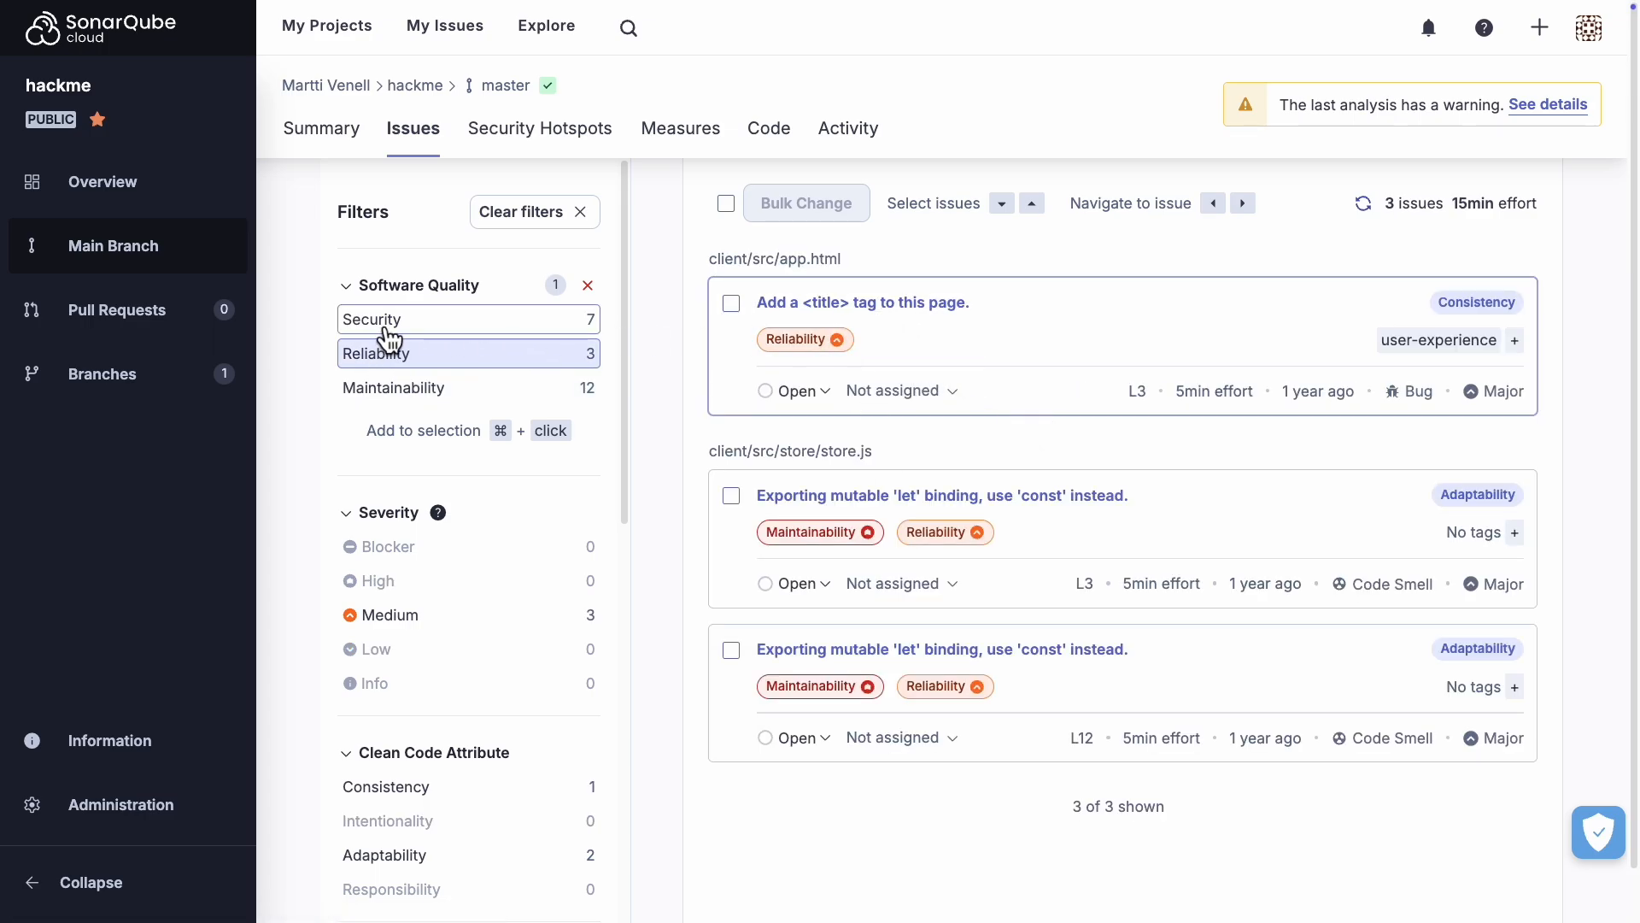
{"action": "left_click", "coordinate": [386, 330]}
{"action": "scroll", "coordinate": [1206, 512], "scroll_direction": "down", "scroll_amount": 6}
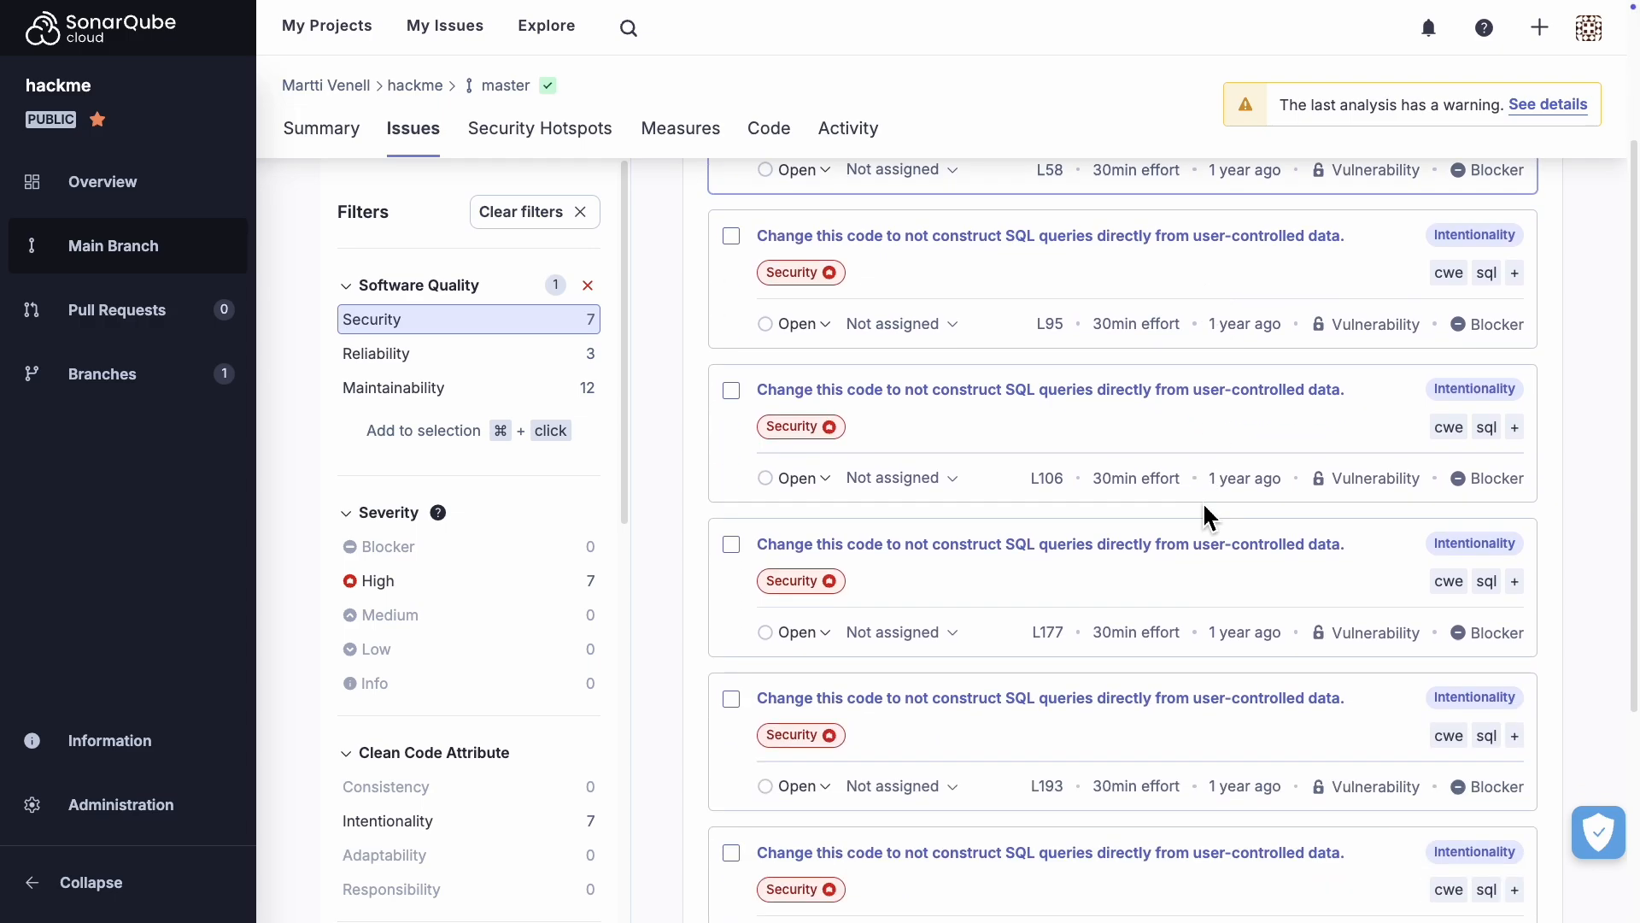
{"action": "scroll", "coordinate": [1206, 516], "scroll_direction": "down", "scroll_amount": 1}
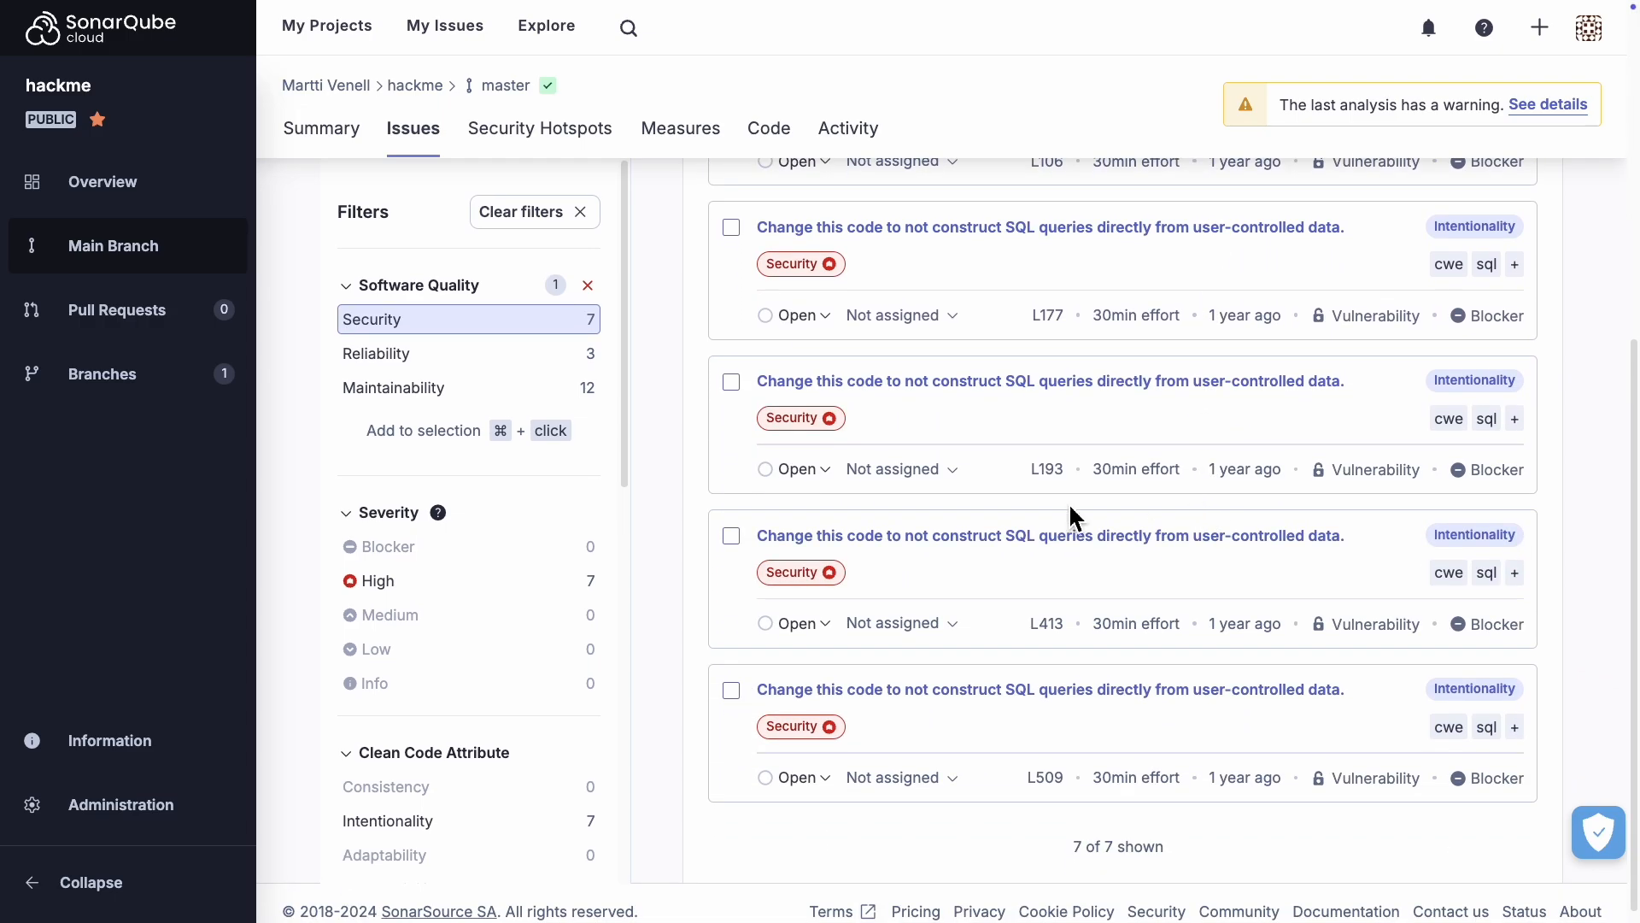
{"action": "scroll", "coordinate": [1070, 517], "scroll_direction": "up", "scroll_amount": 6}
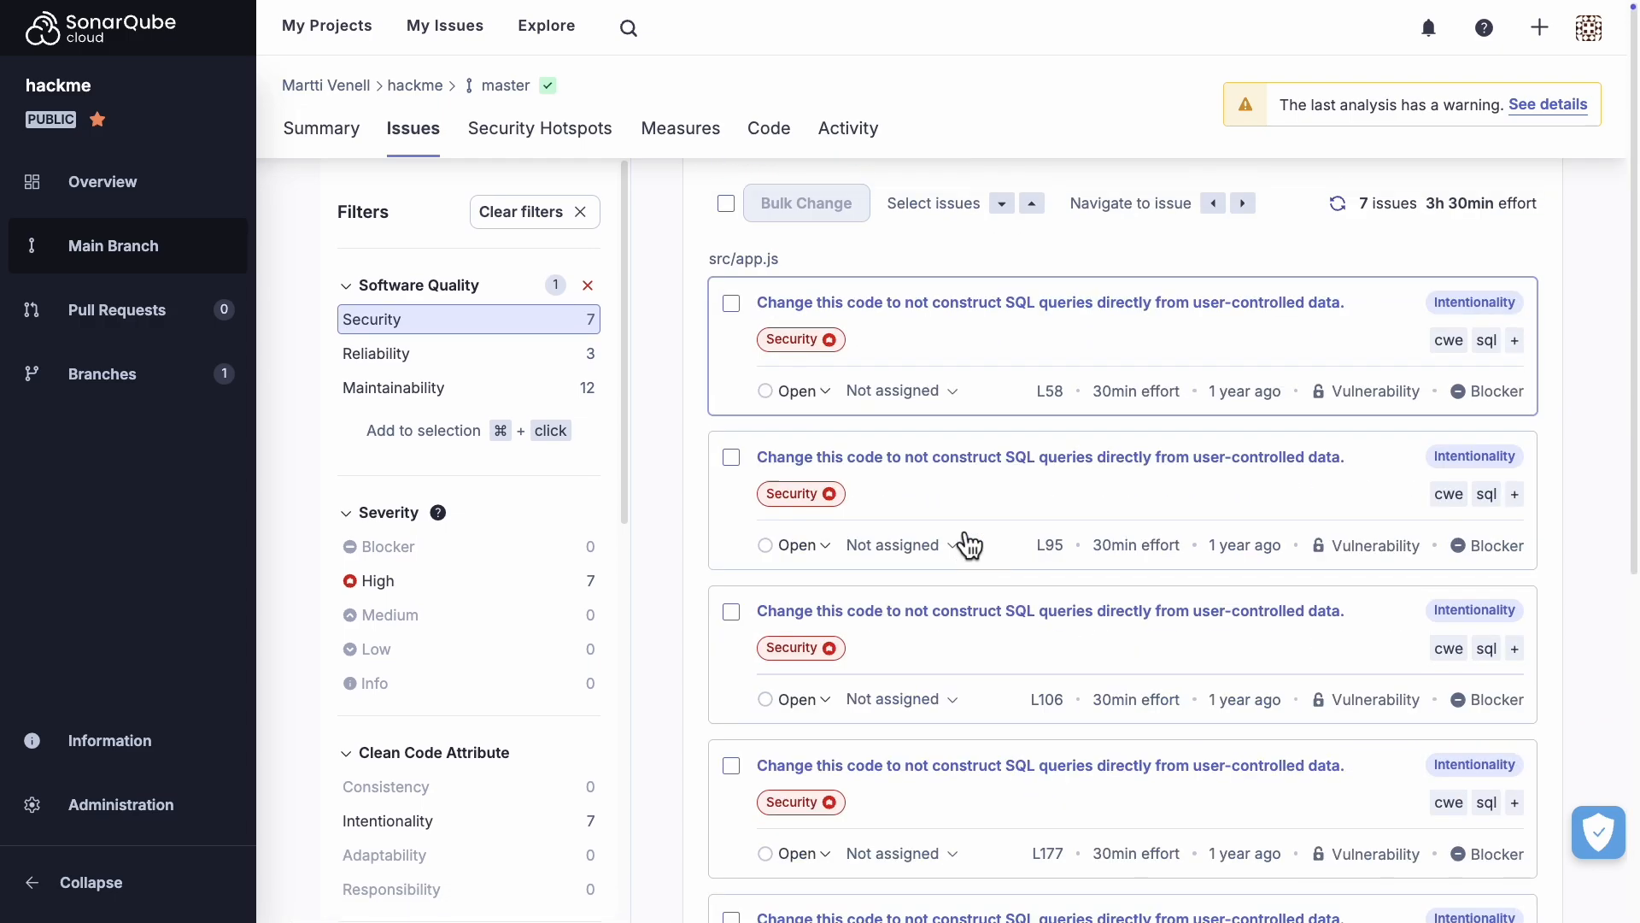
Step: Open the project's Security Hotspots and view the Denial of Service hotspot and both Permission hotspots with their code
{"action": "left_click", "coordinate": [541, 144]}
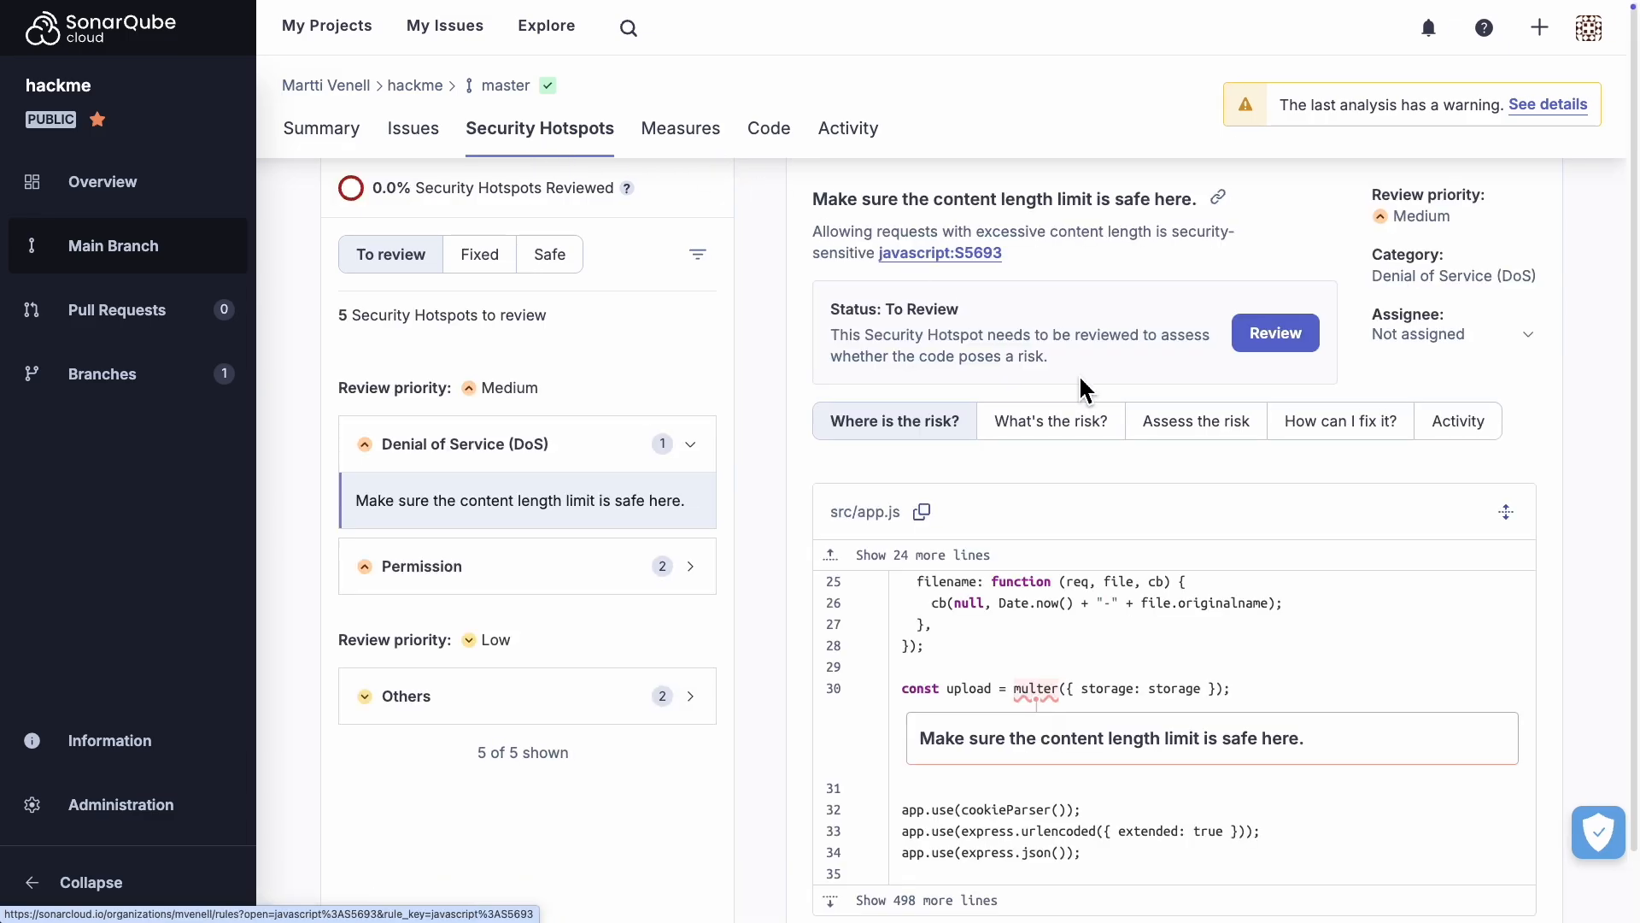
{"action": "scroll", "coordinate": [1227, 523], "scroll_direction": "down", "scroll_amount": 1}
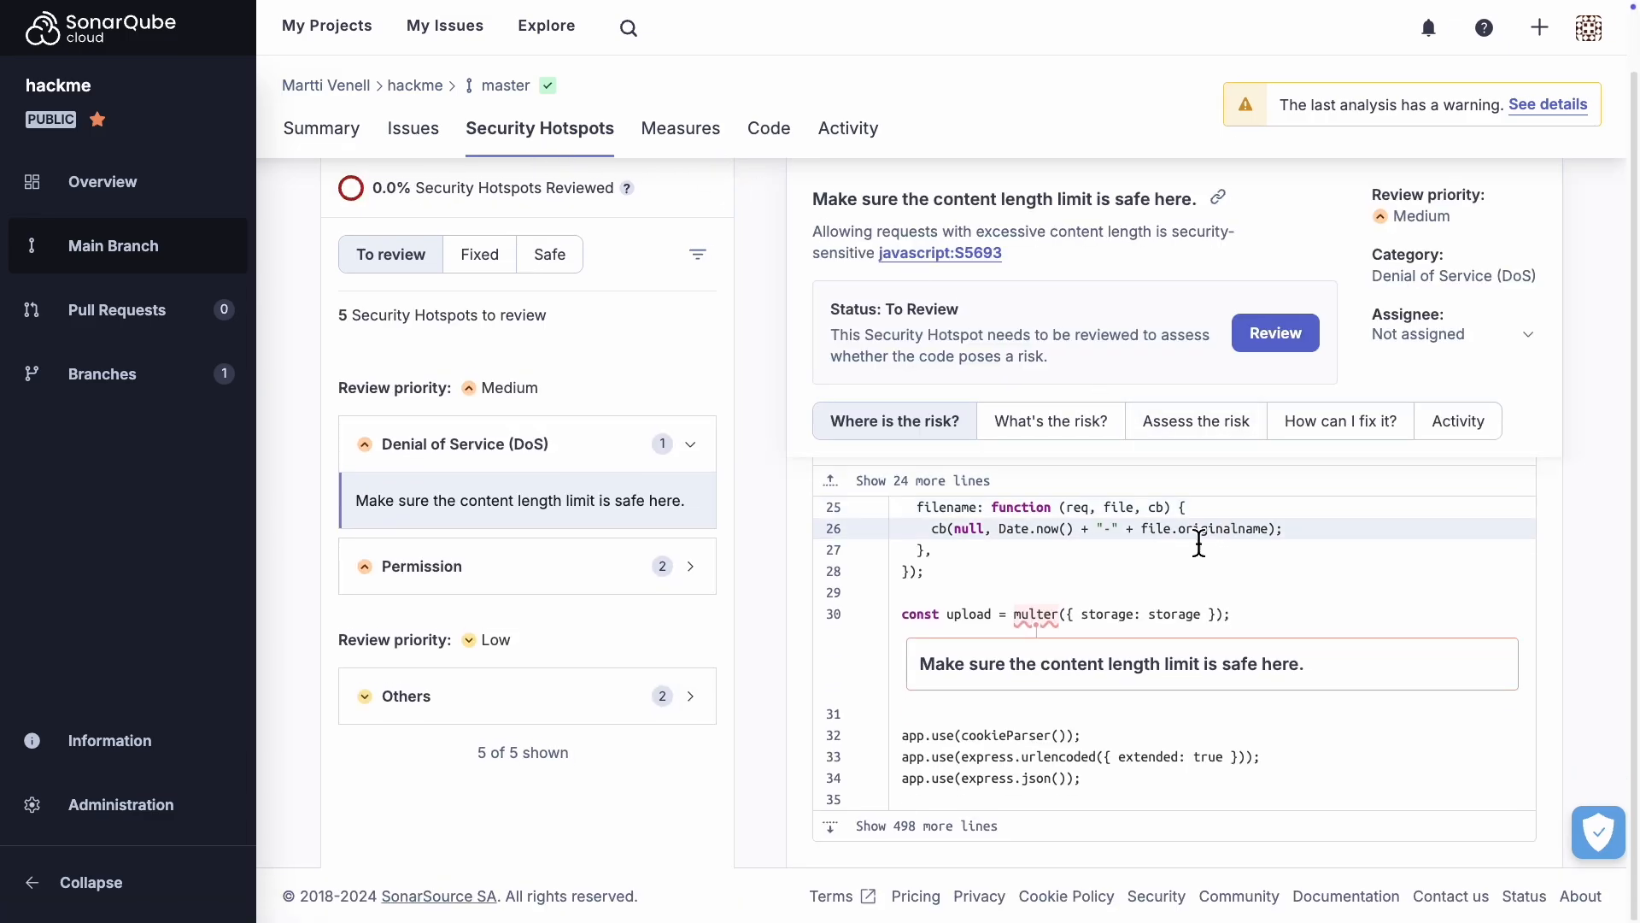
{"action": "left_click", "coordinate": [704, 587]}
{"action": "left_click", "coordinate": [549, 663]}
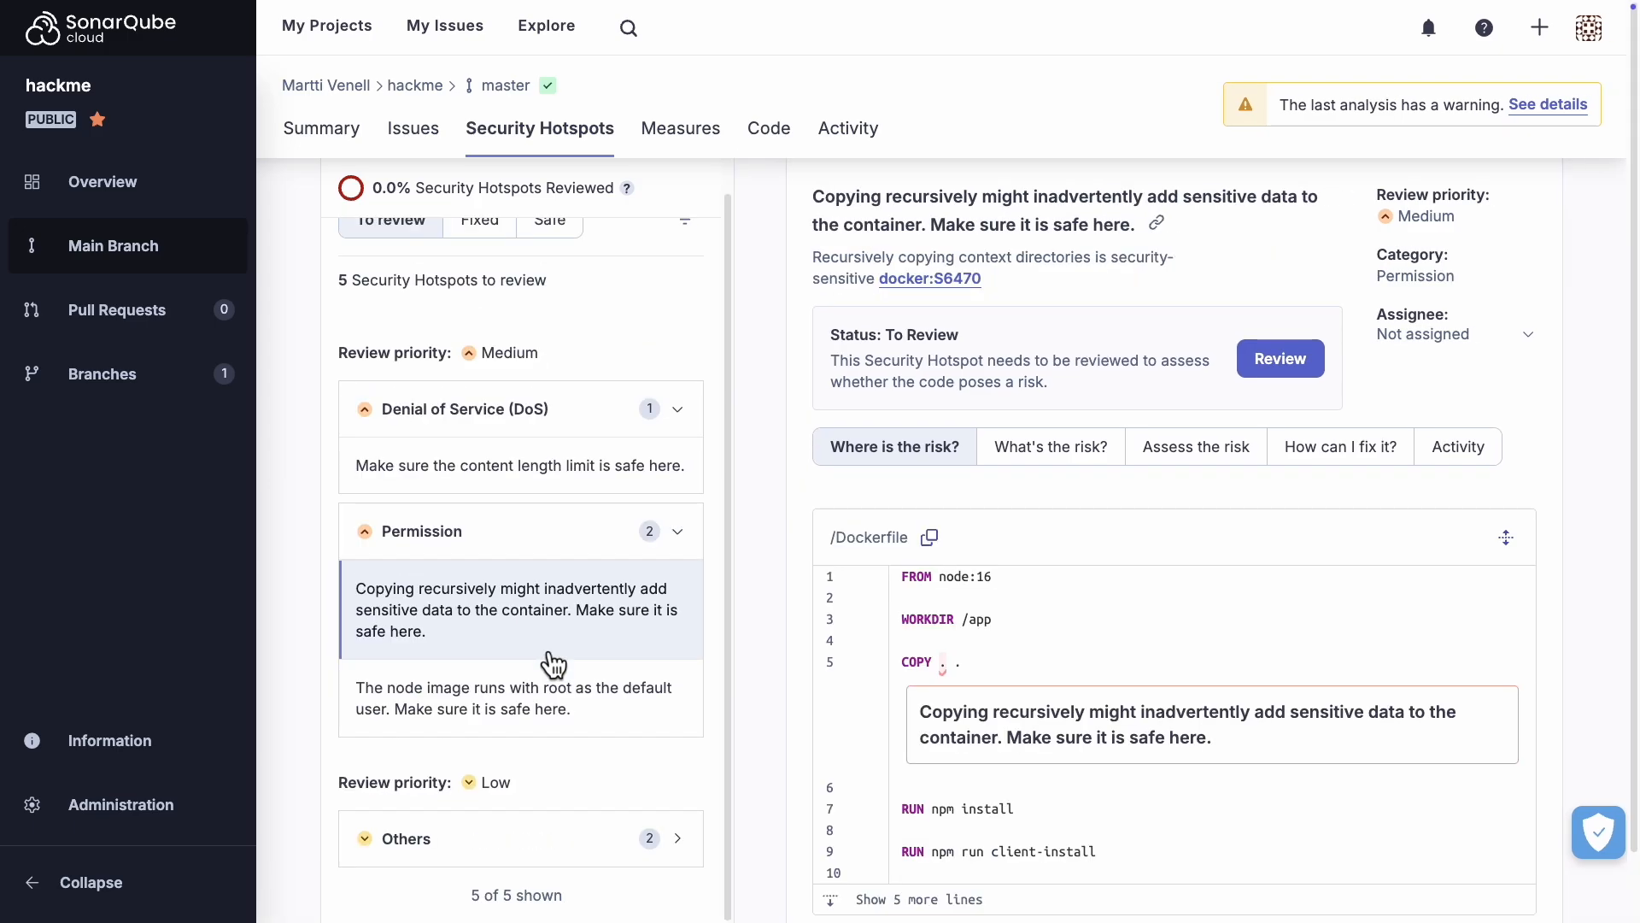
{"action": "left_click", "coordinate": [534, 728]}
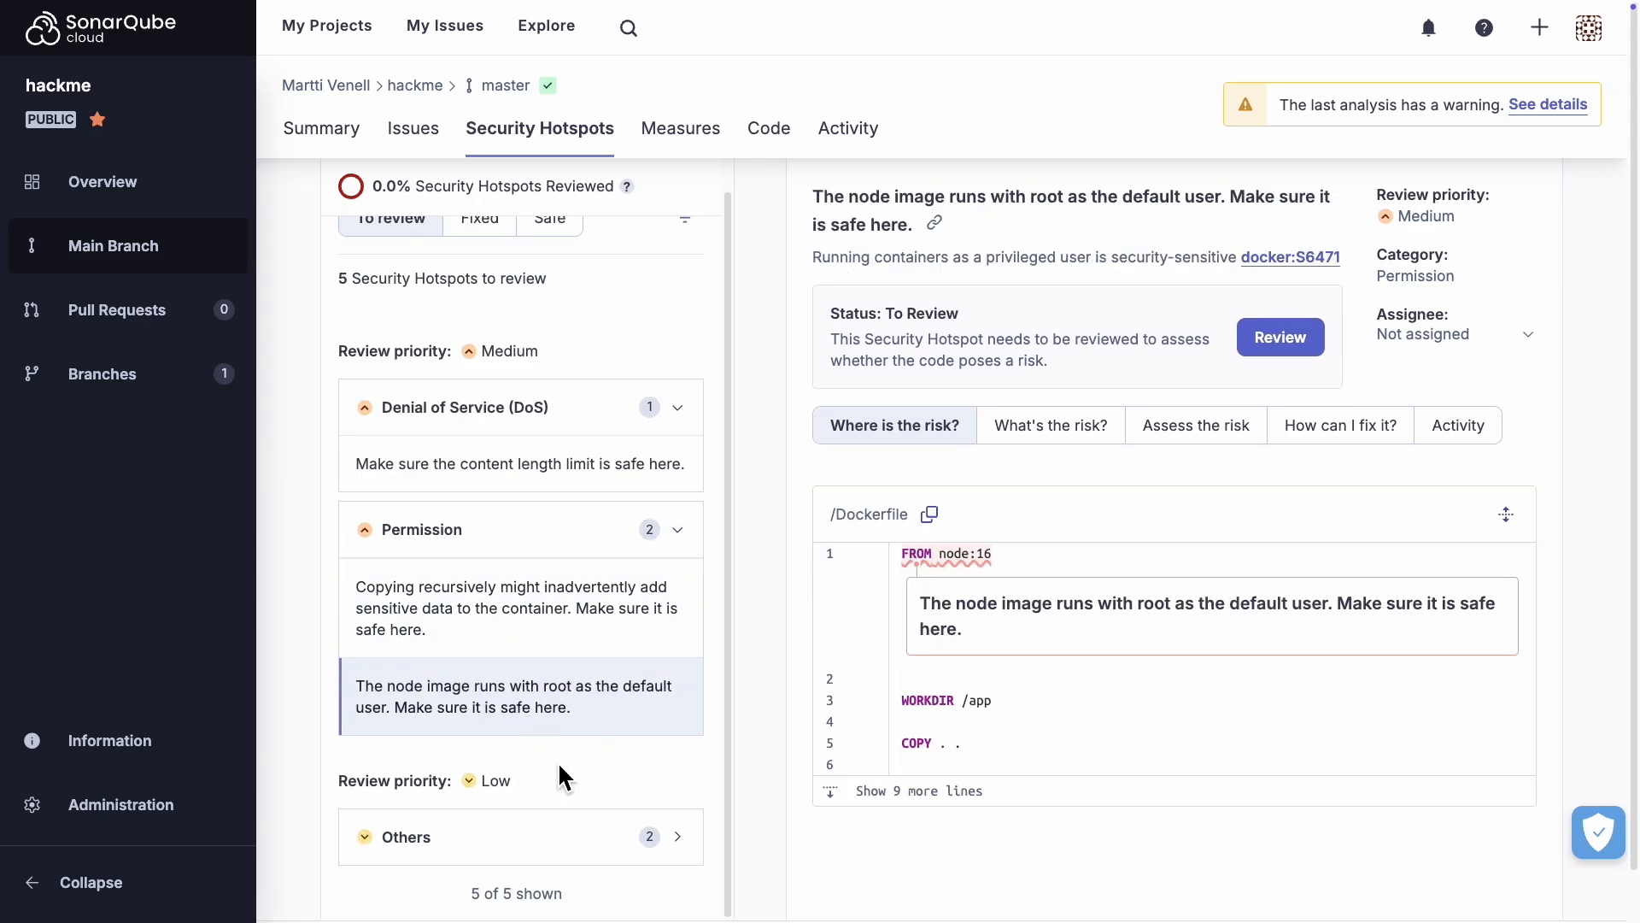
Step: View both low-priority hotspots in the Others category with their code, and return to the hackme project's overview
{"action": "left_click", "coordinate": [513, 838]}
{"action": "left_click", "coordinate": [532, 703]}
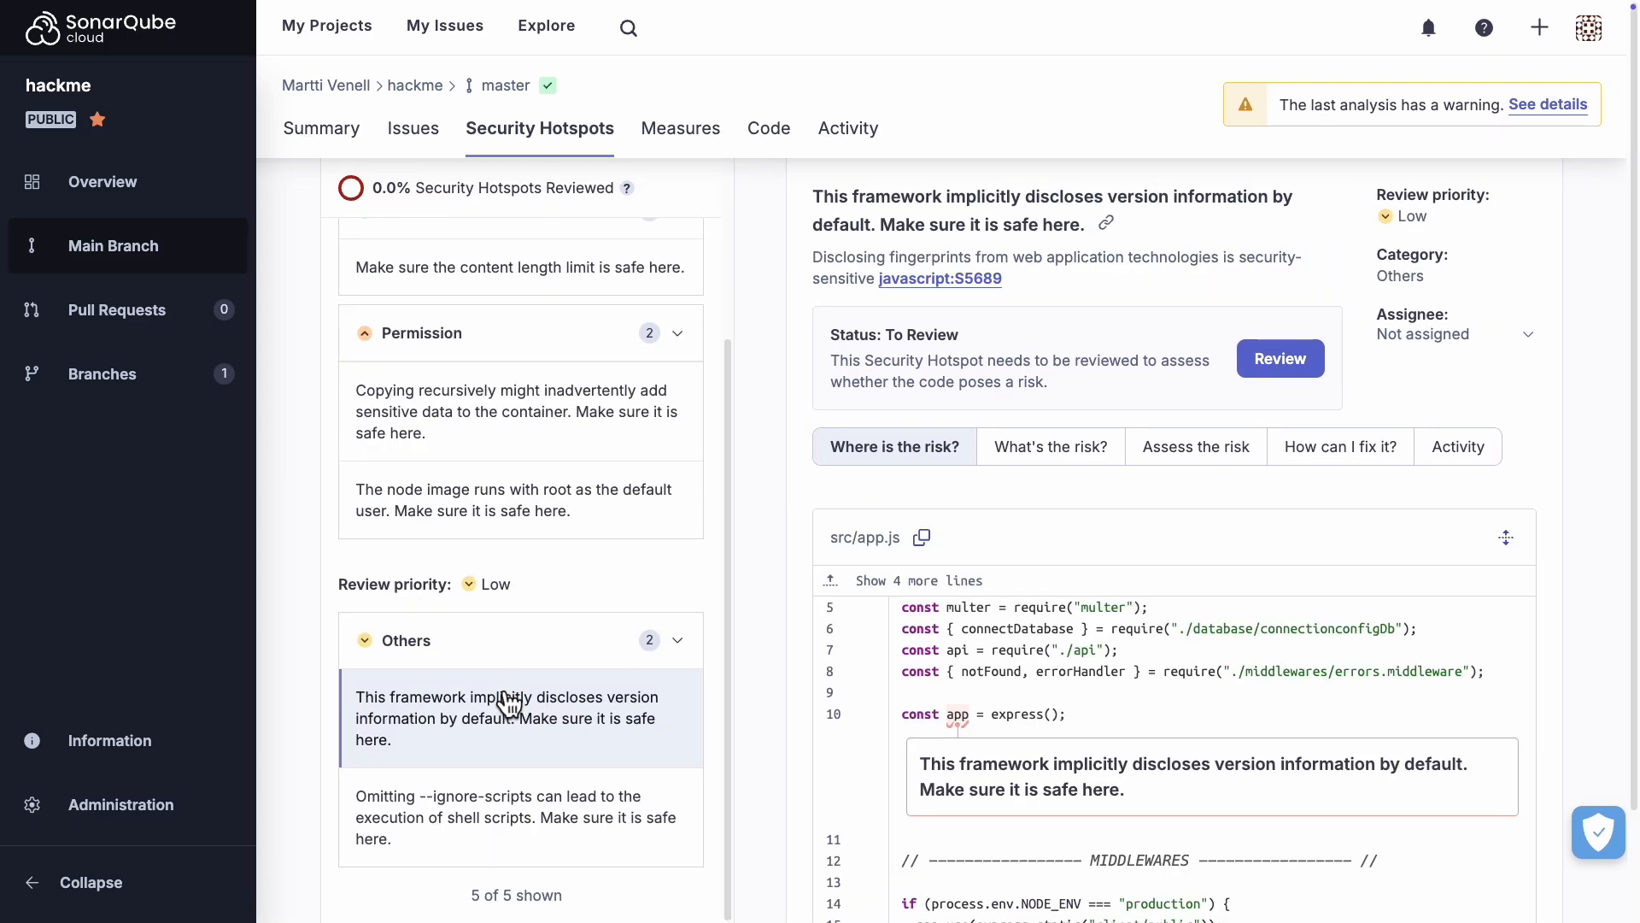
{"action": "left_click", "coordinate": [487, 791]}
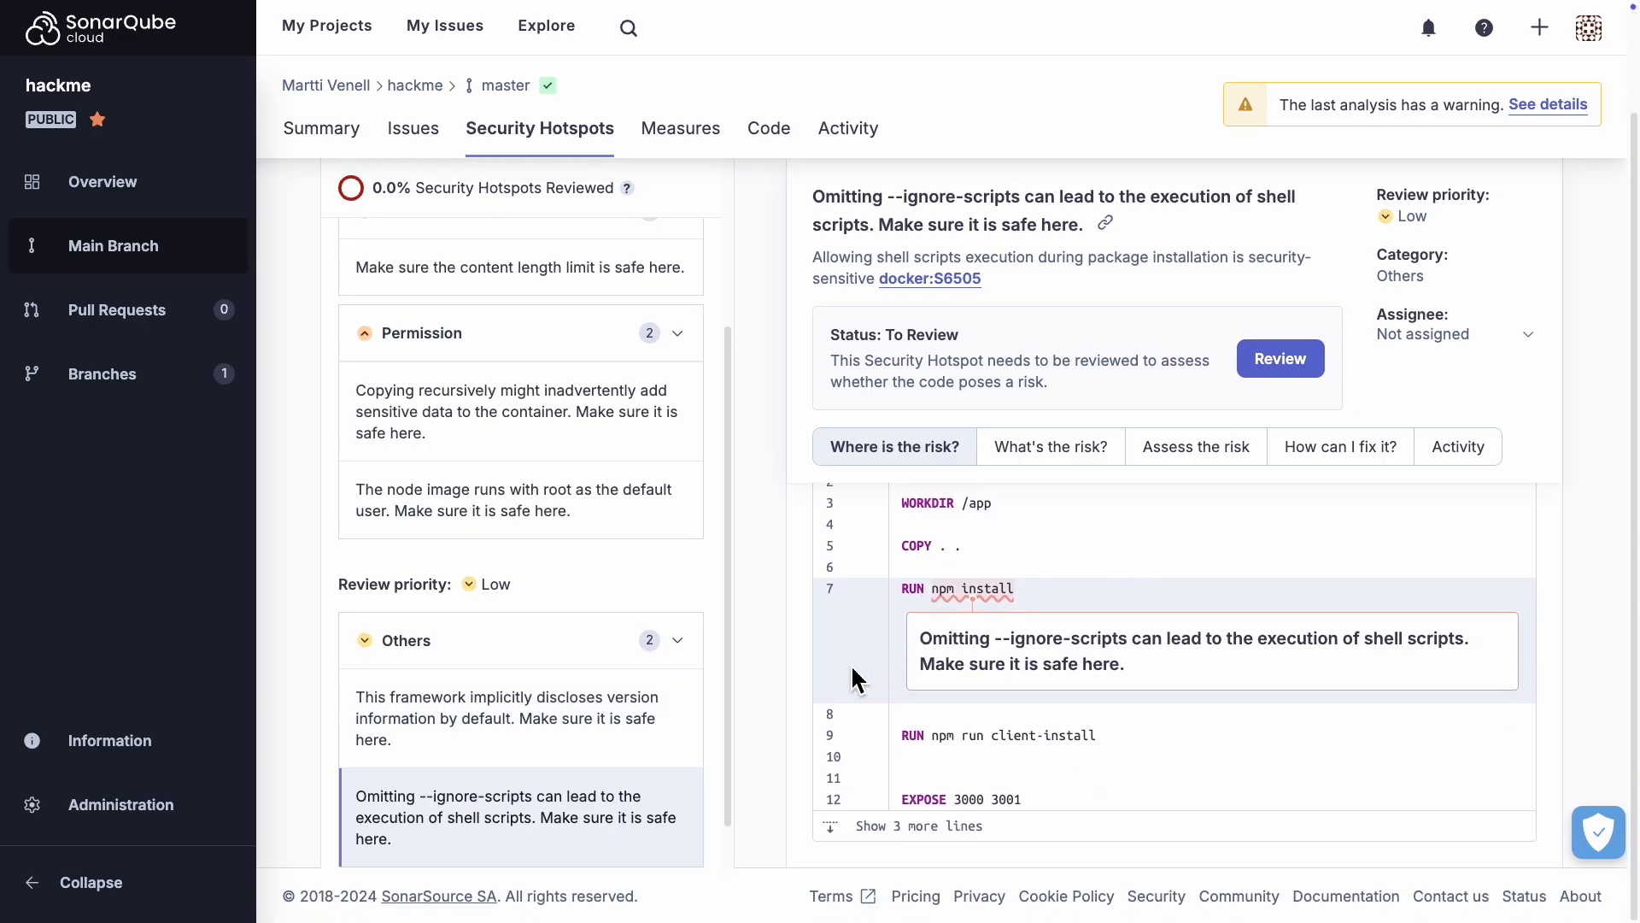
{"action": "scroll", "coordinate": [855, 669], "scroll_direction": "up", "scroll_amount": 2}
{"action": "scroll", "coordinate": [549, 586], "scroll_direction": "up", "scroll_amount": 4}
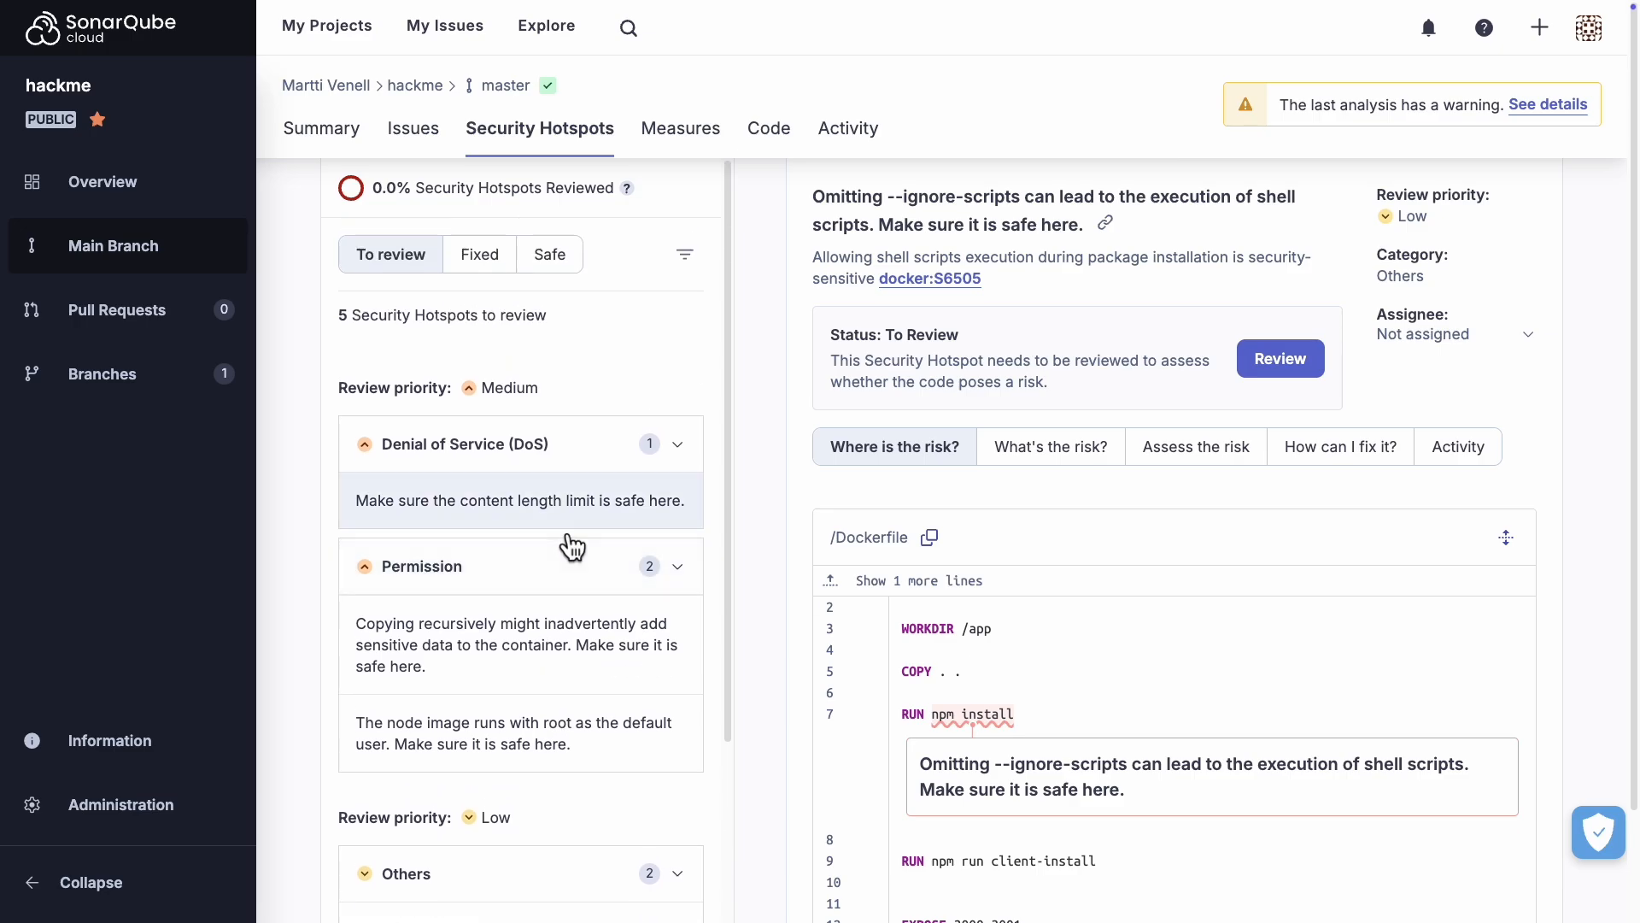
{"action": "left_click", "coordinate": [129, 187]}
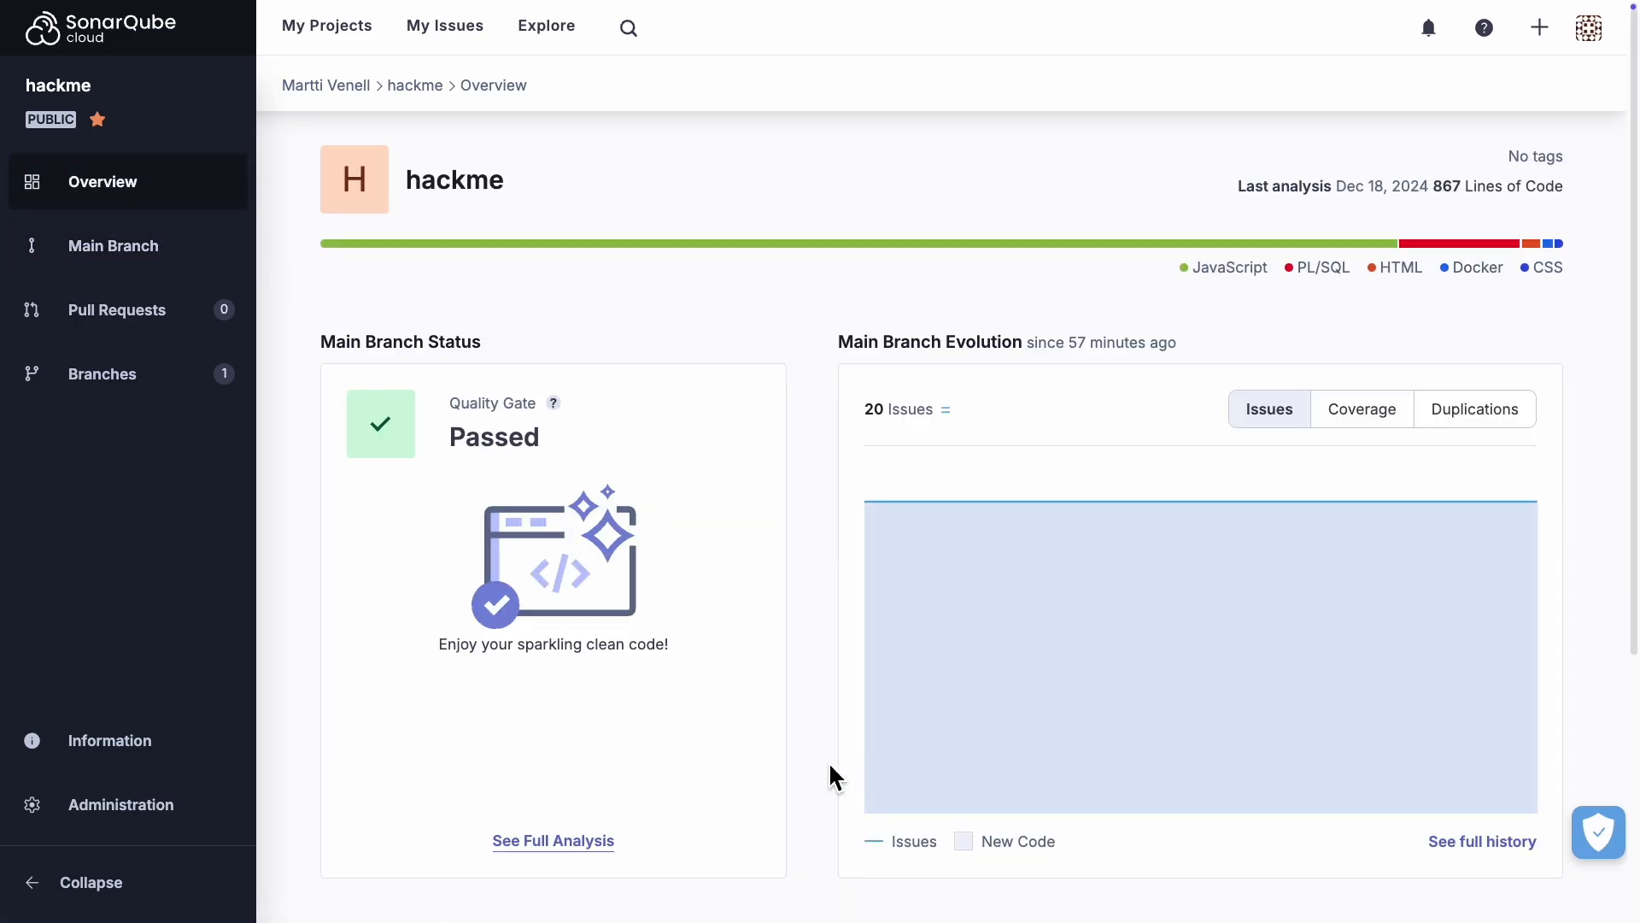